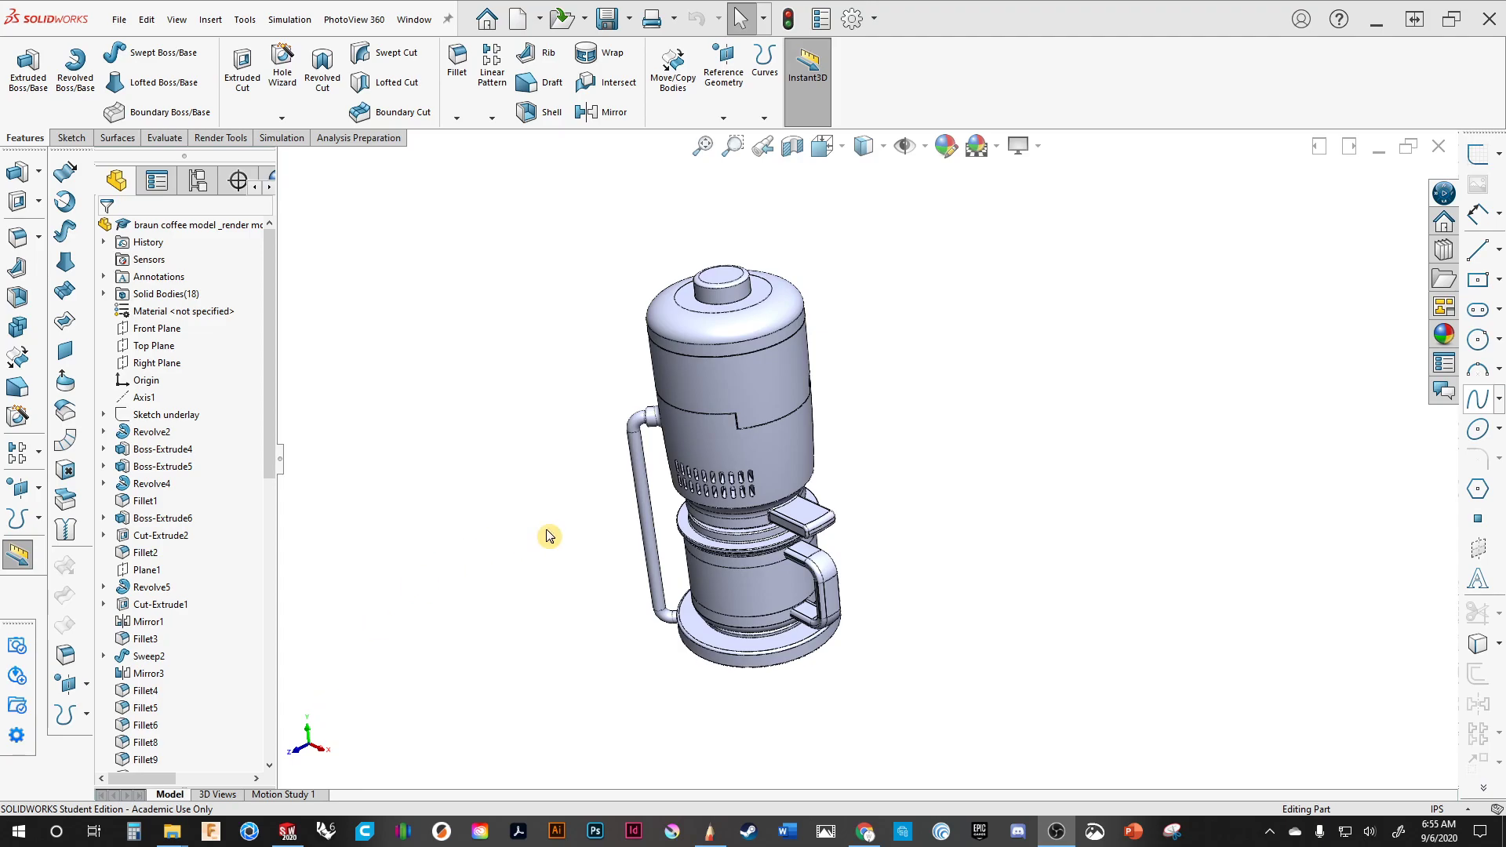
# - Send the coffee maker model from SolidWorks to KeyShot for rendering
pyautogui.moveTo(468, 557); pyautogui.dragTo(431, 533, button='middle')
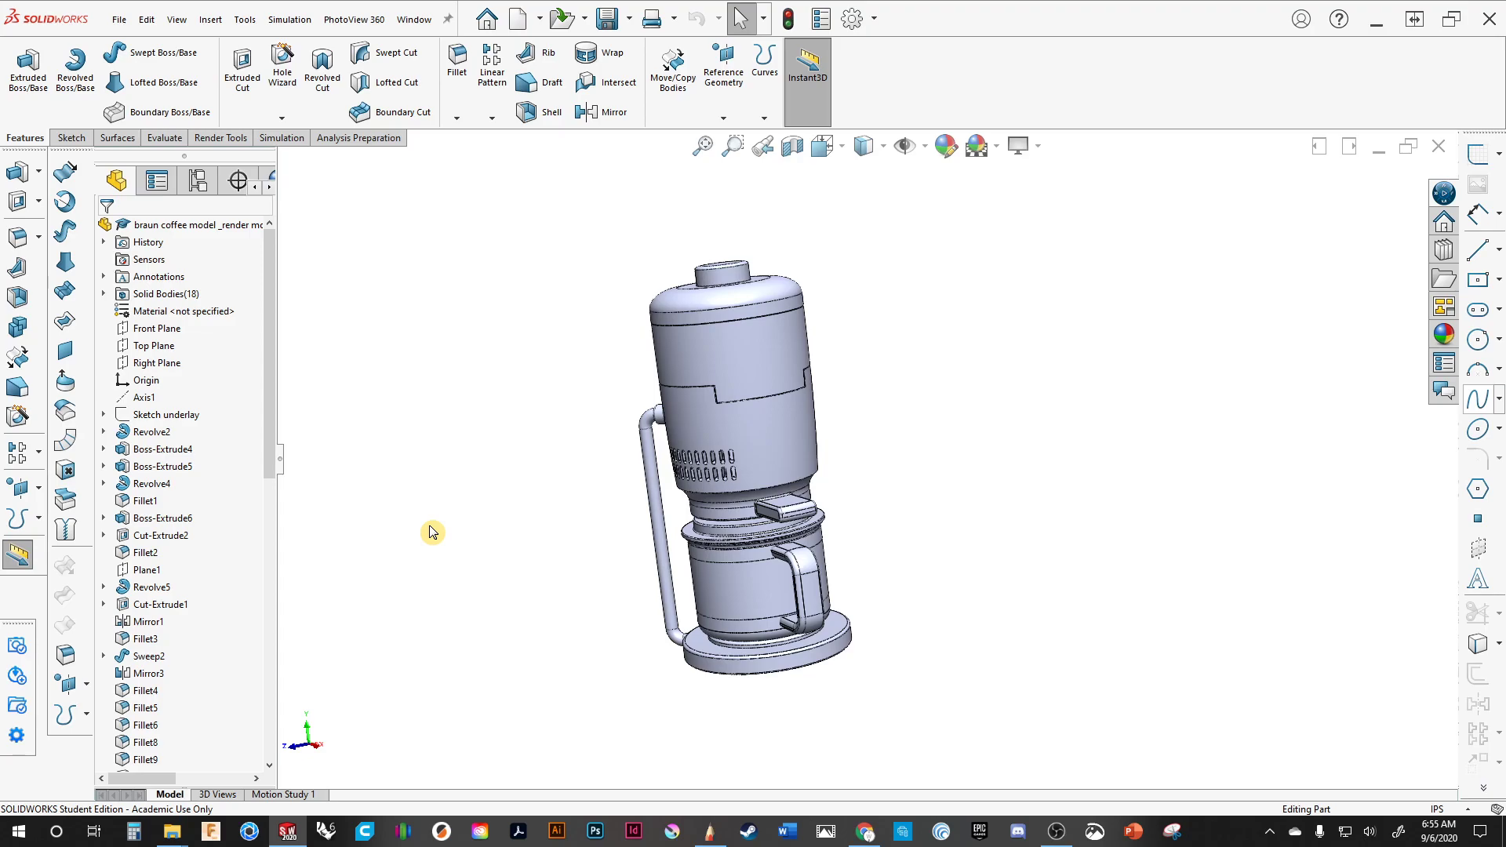
pyautogui.moveTo(455, 519); pyautogui.dragTo(510, 625, button='middle')
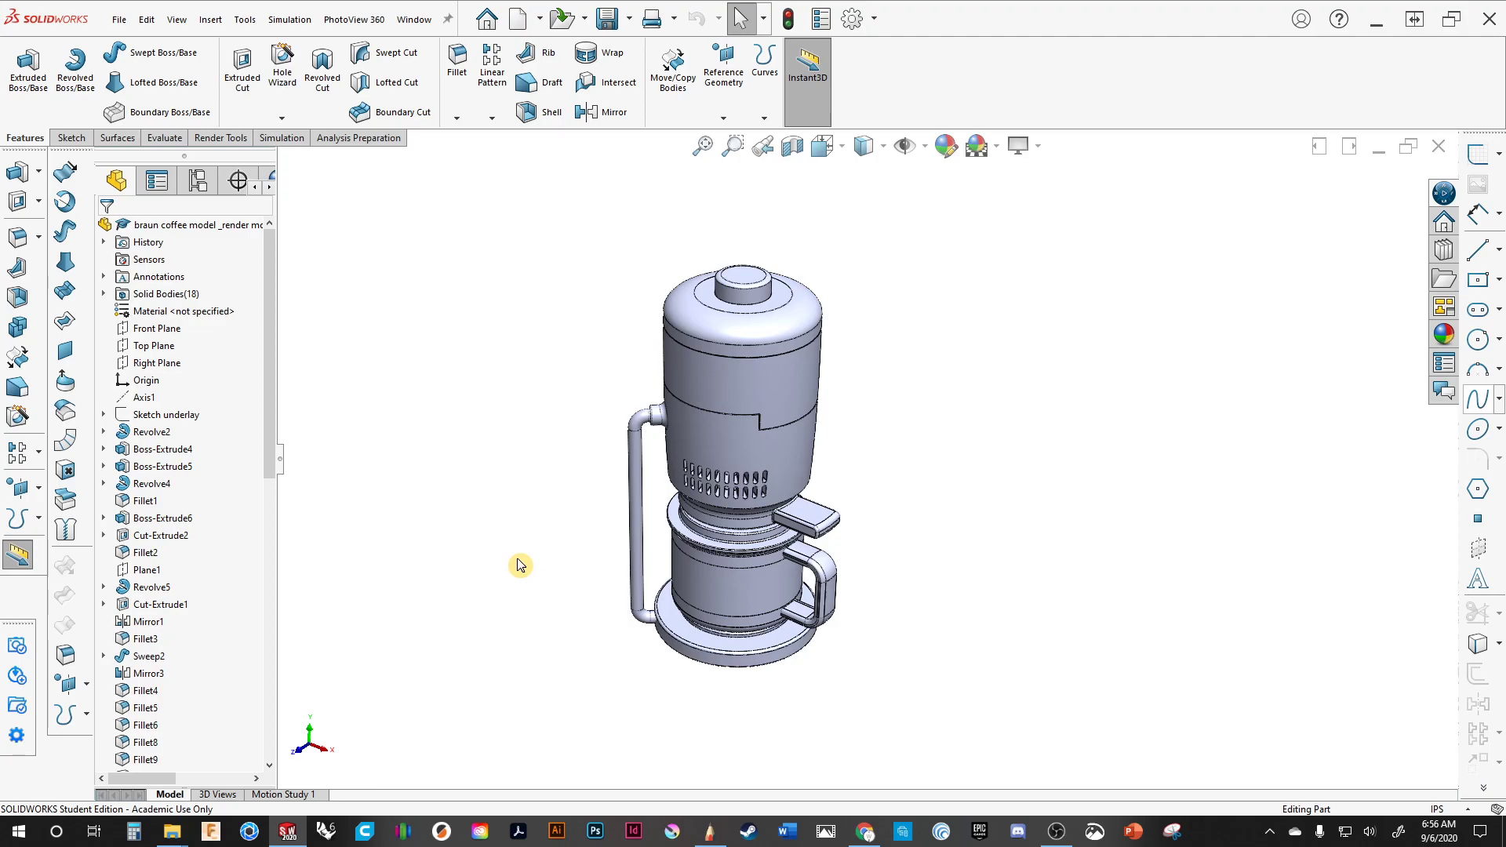
pyautogui.click(20, 649)
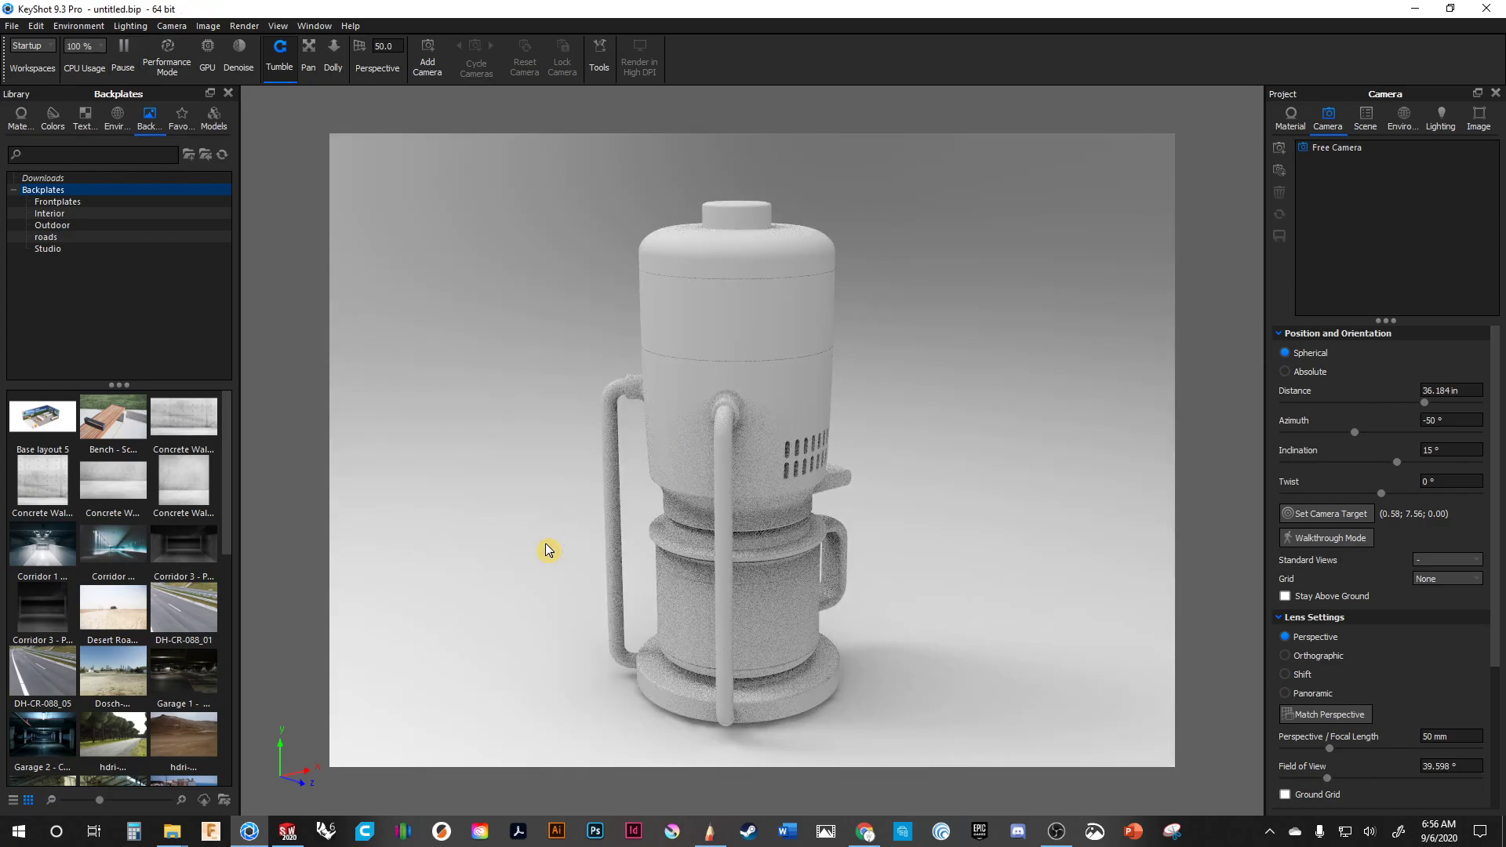
# - Frame the whole coffee maker from its vented front side, with the camera about 57 in away and inclined about 18°
pyautogui.moveTo(823, 528); pyautogui.dragTo(306, 655)
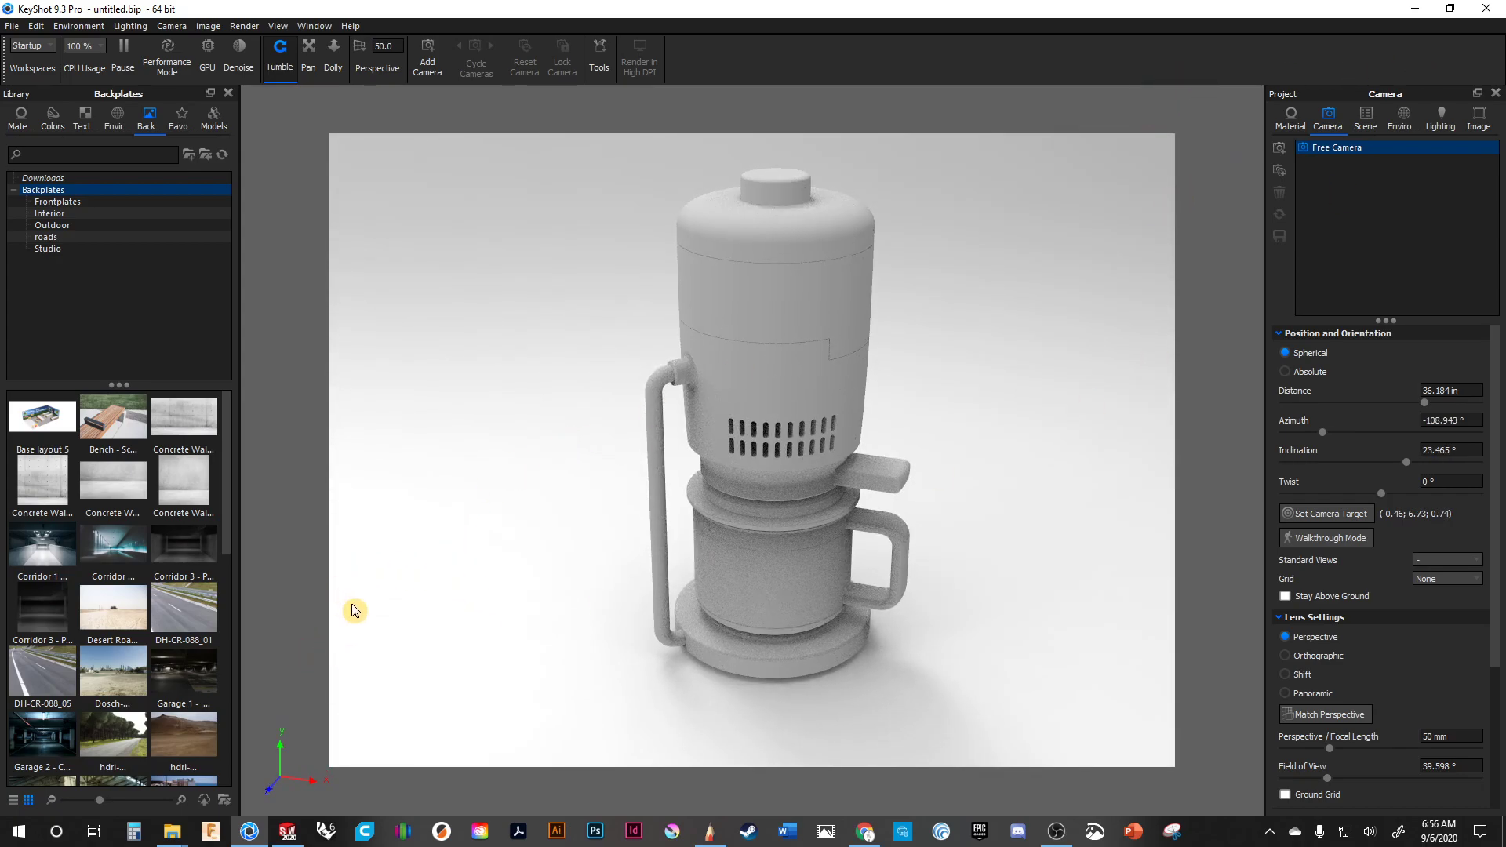
pyautogui.moveTo(510, 429); pyautogui.dragTo(549, 481)
pyautogui.scroll(-5, 811, 384)
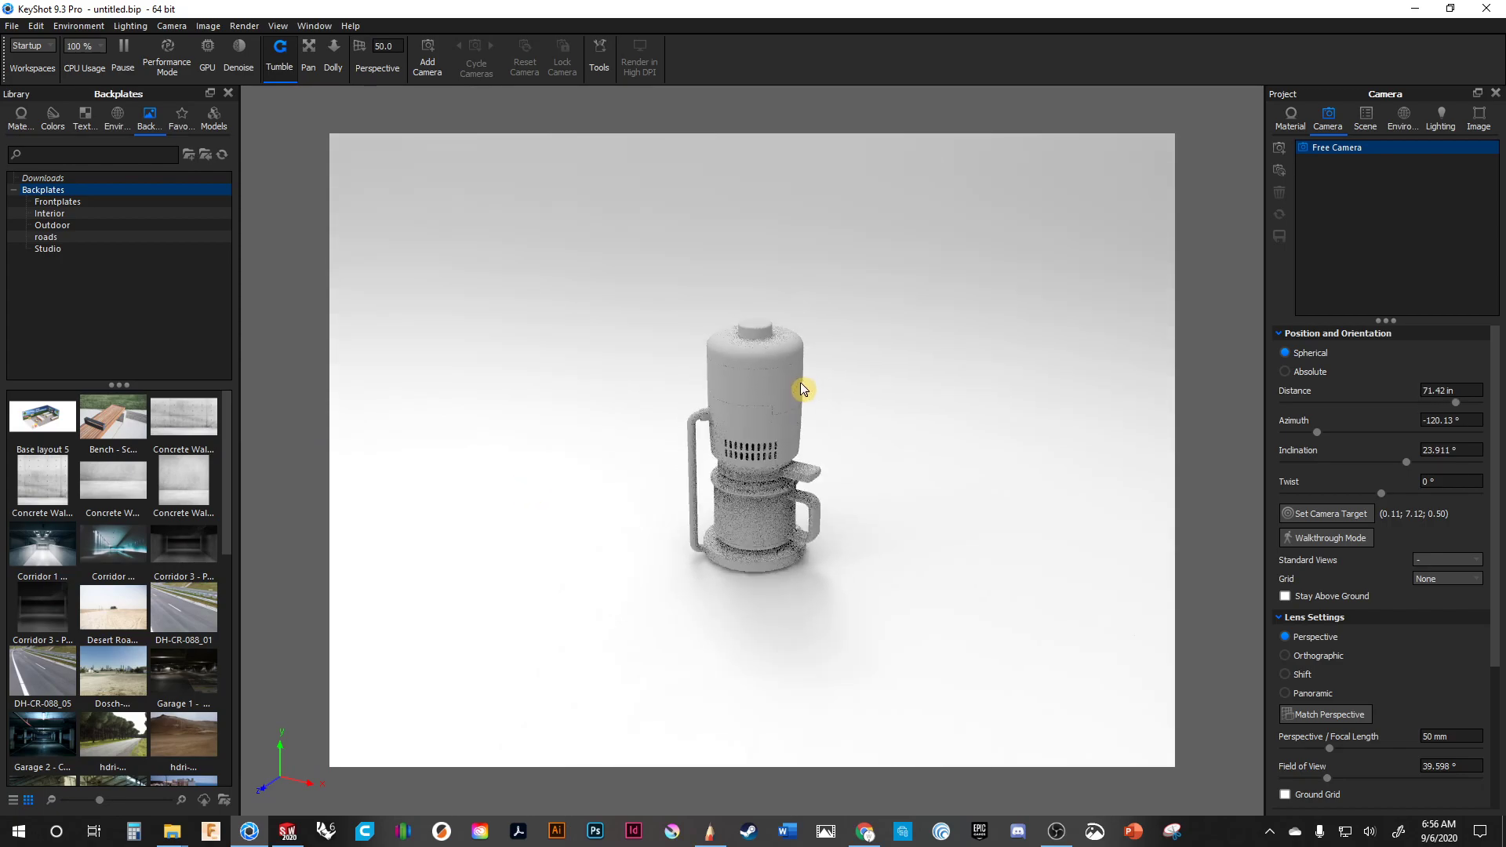
pyautogui.moveTo(714, 463); pyautogui.dragTo(783, 437)
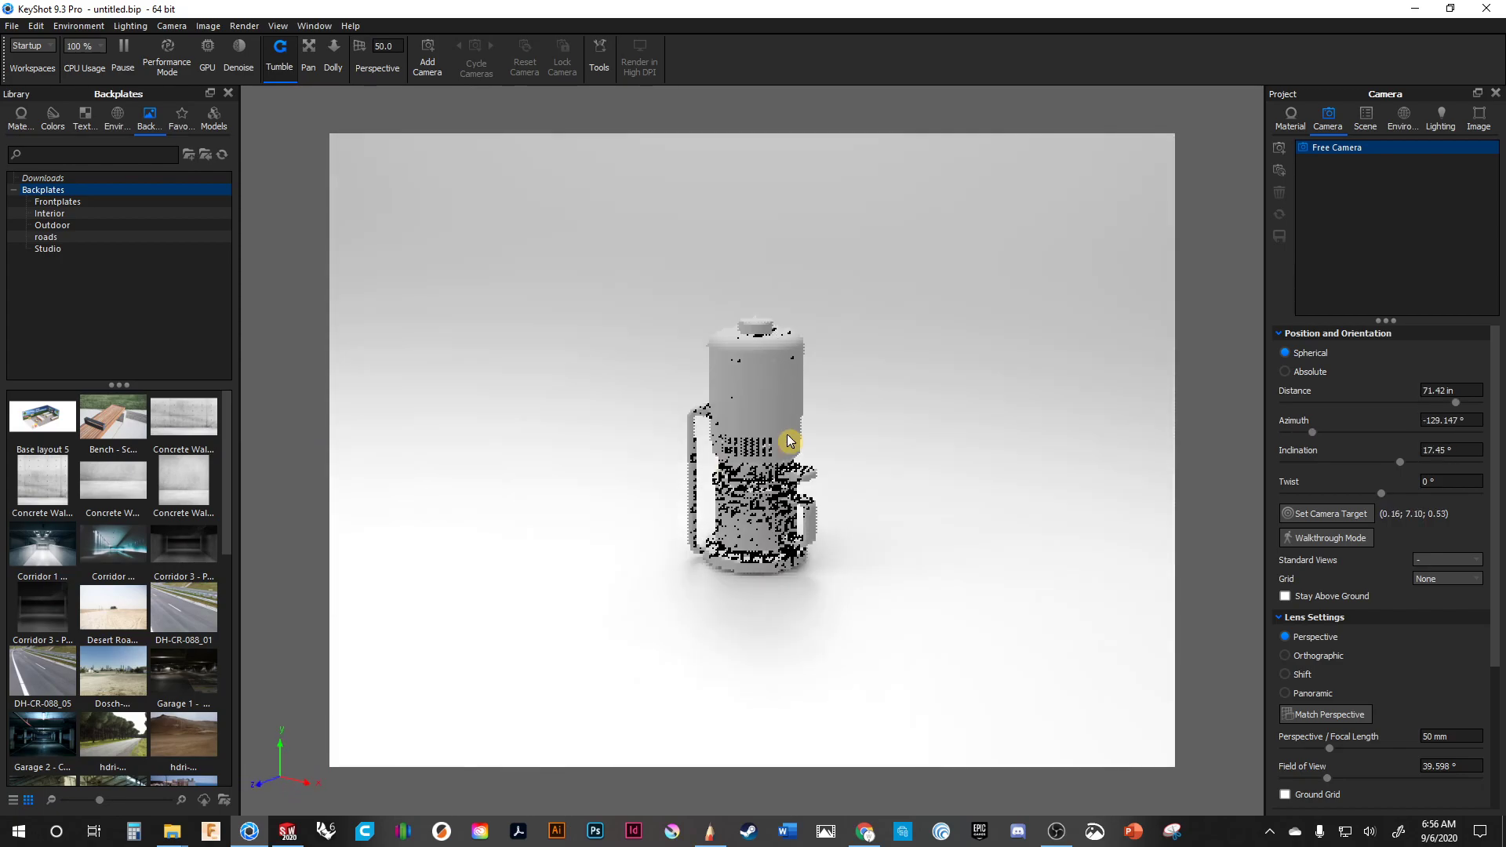
pyautogui.scroll(3, 776, 398)
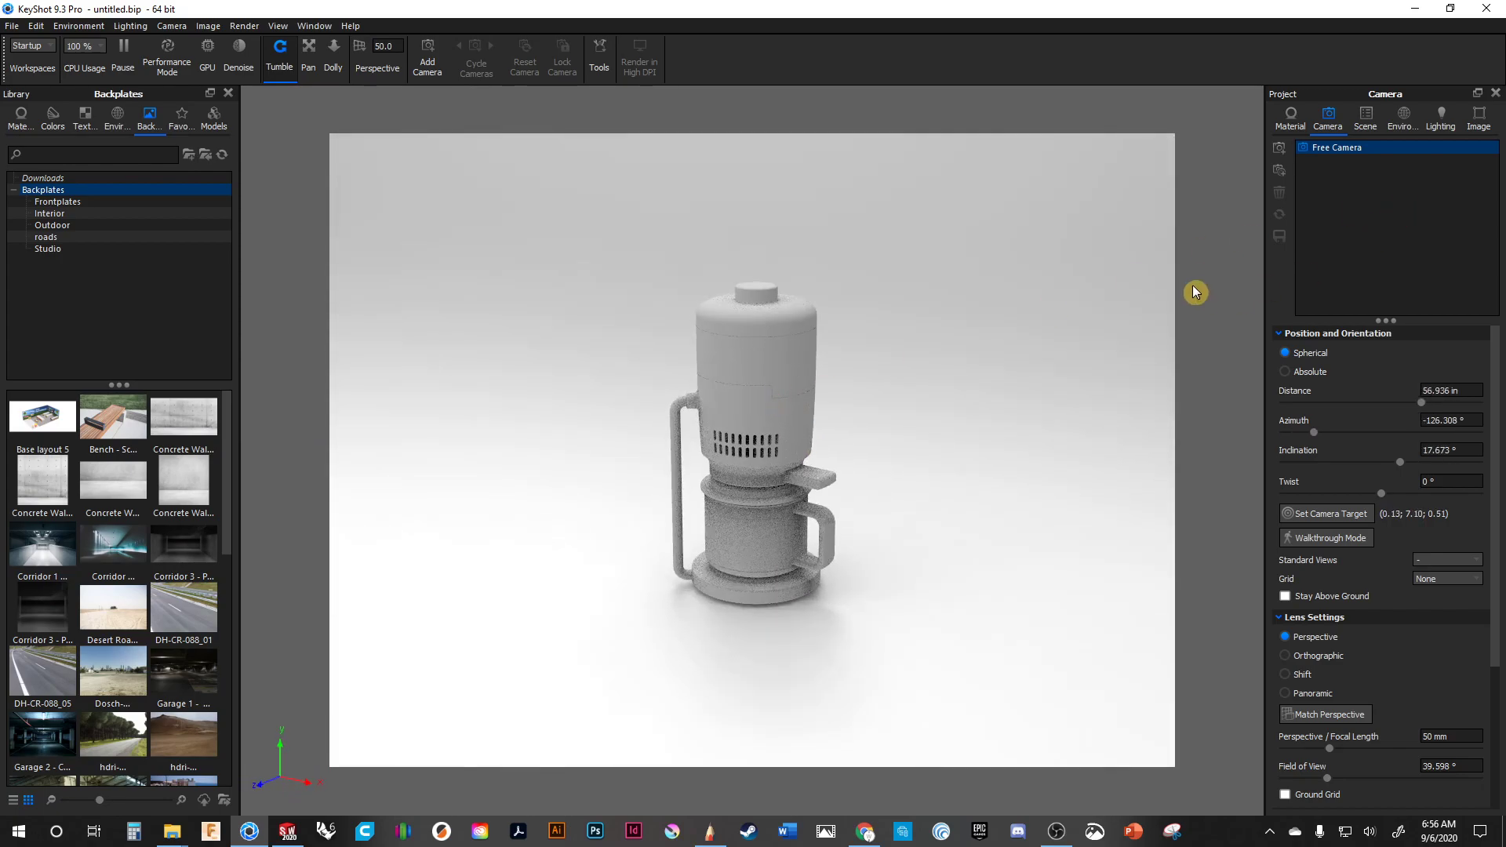
# - Look through the project's material, camera, scene, environment and lighting settings
pyautogui.click(1295, 125)
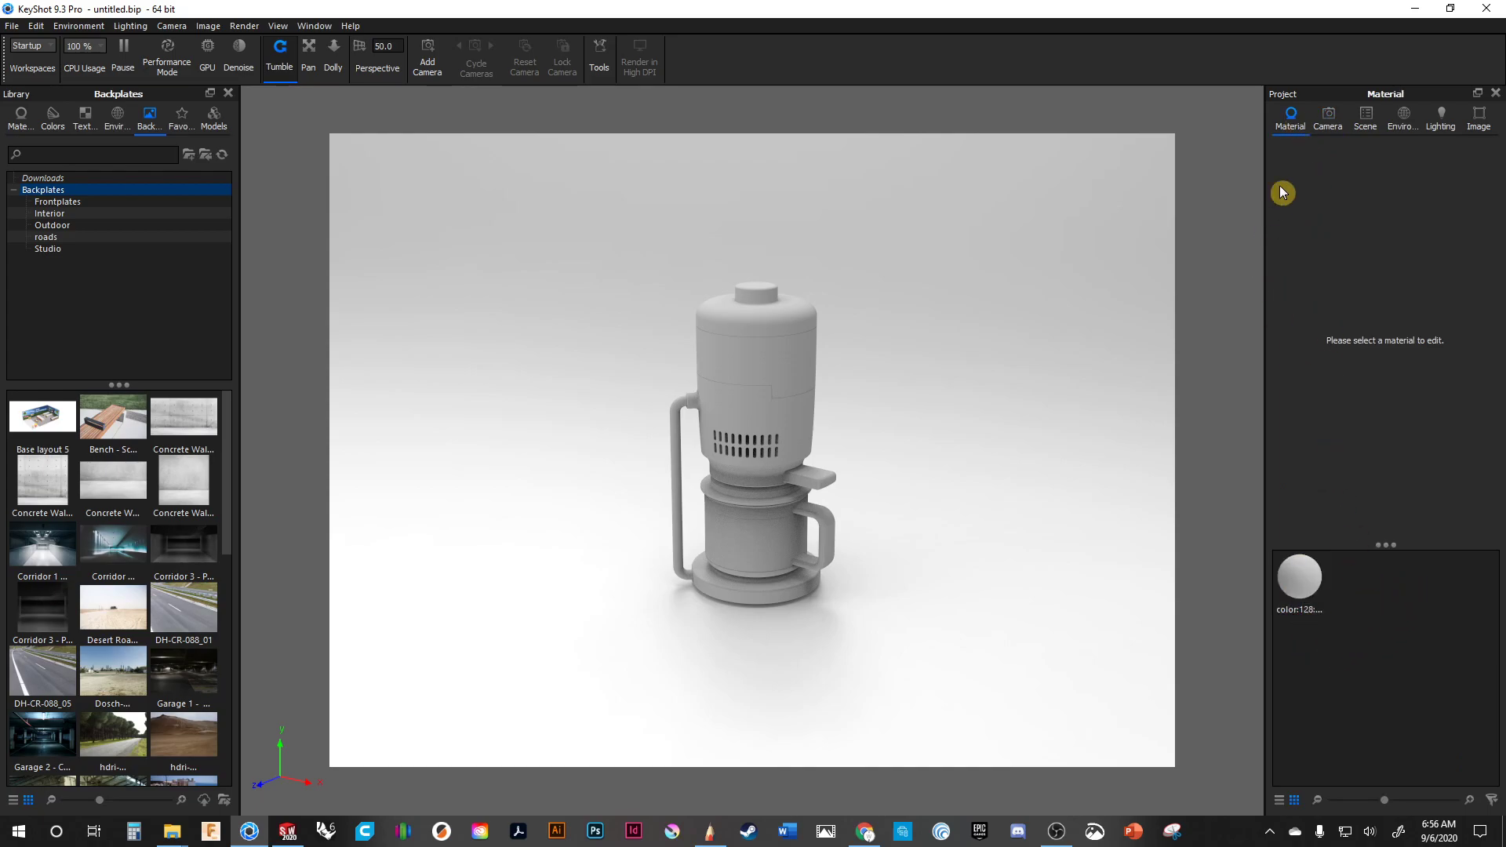
pyautogui.click(1327, 117)
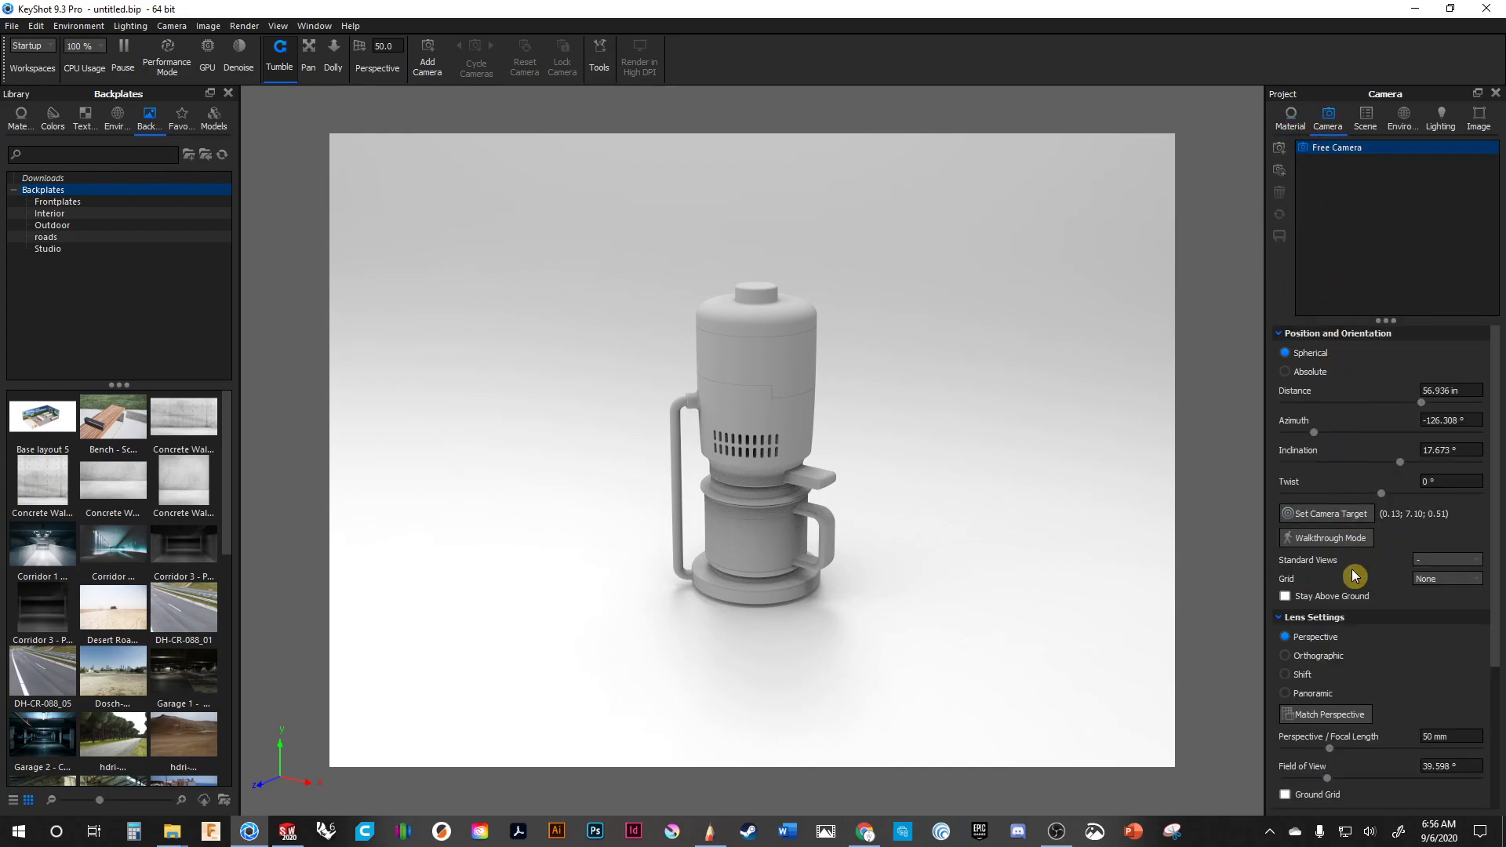
pyautogui.click(1365, 120)
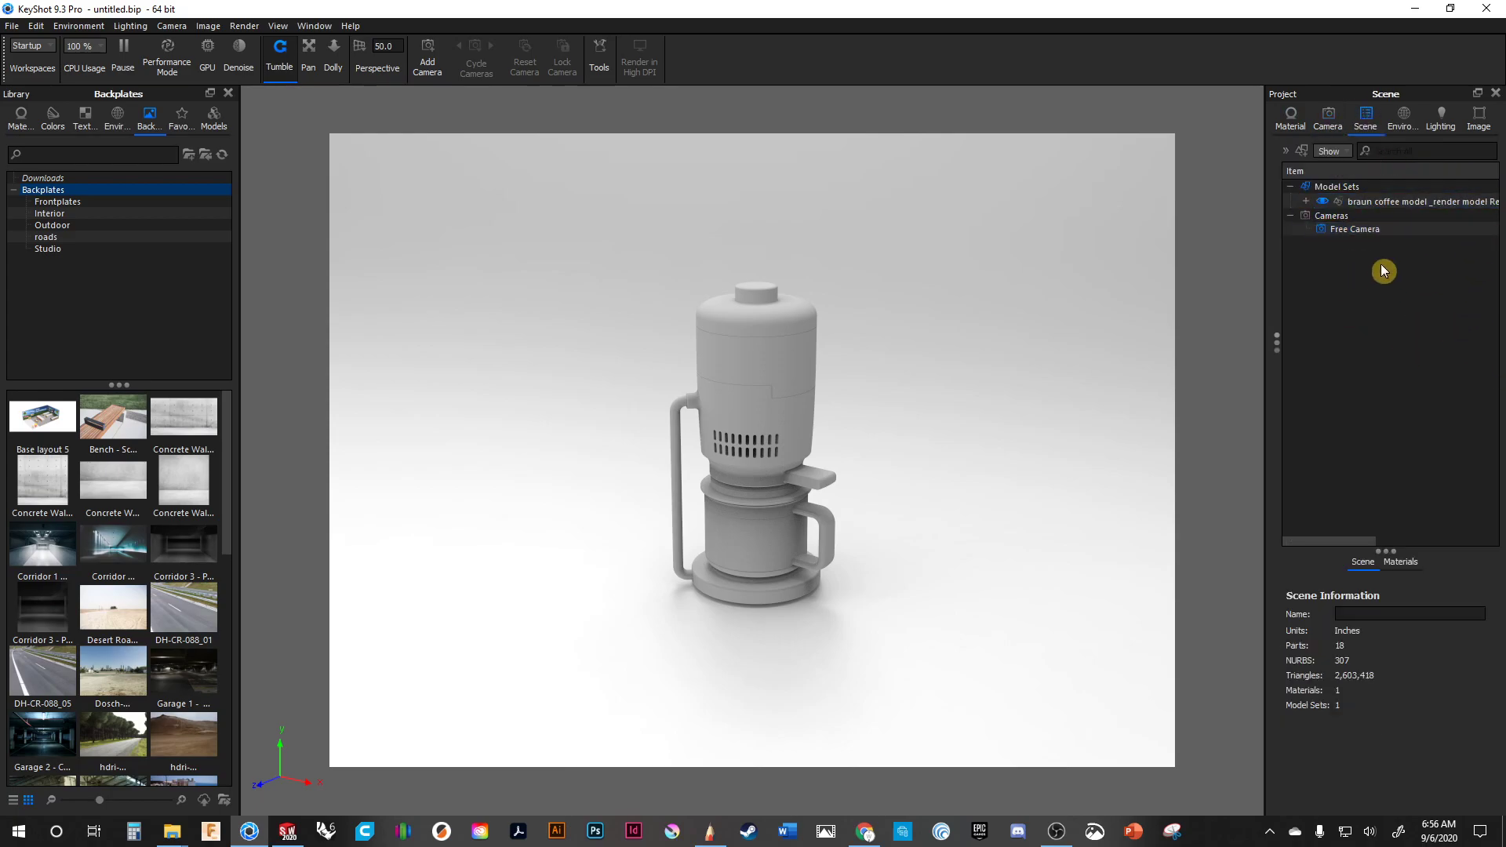
pyautogui.click(1398, 124)
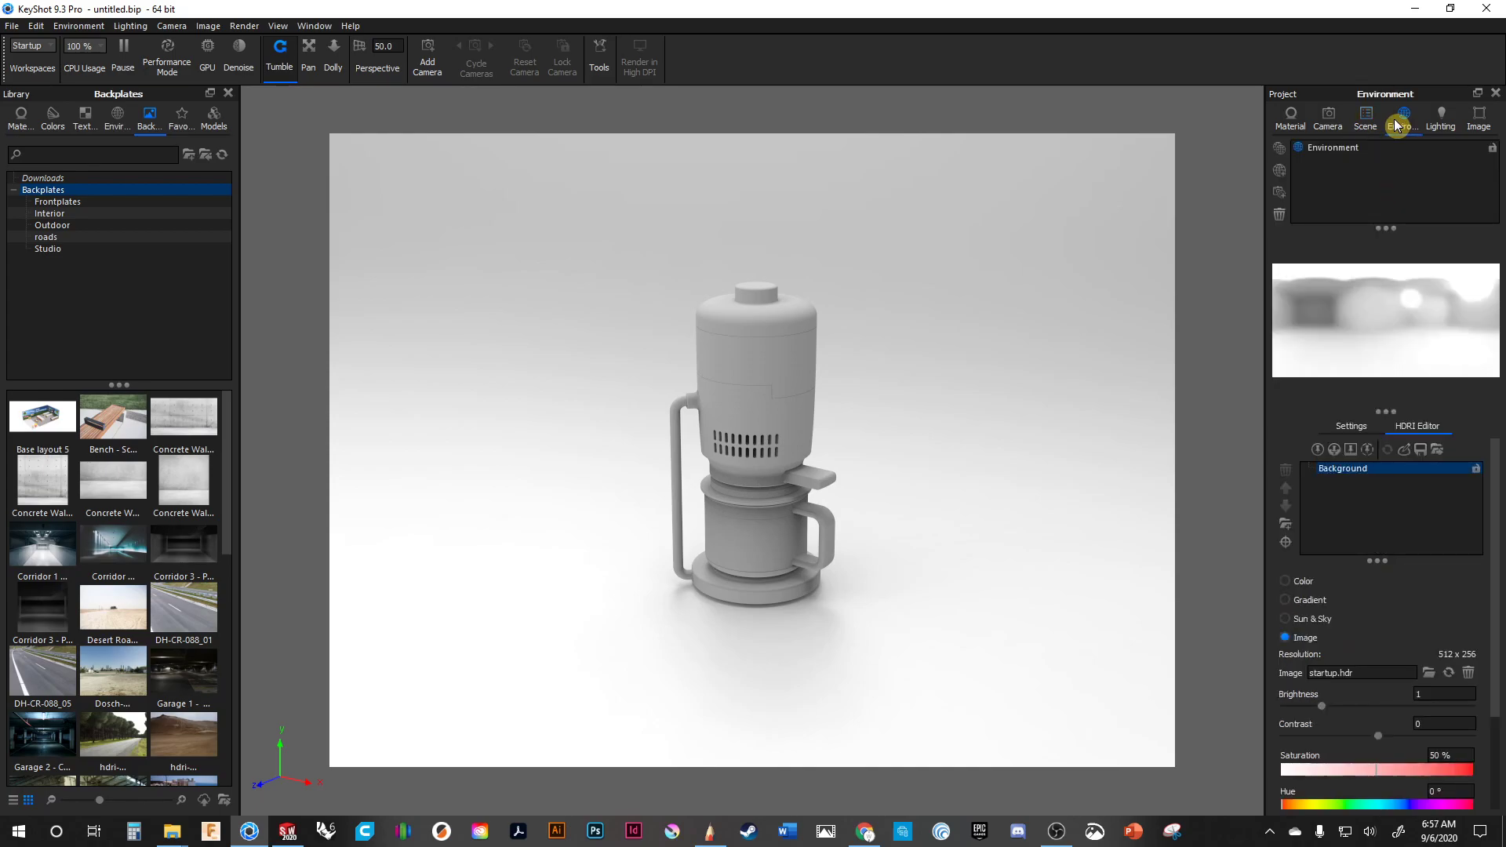
pyautogui.click(1442, 126)
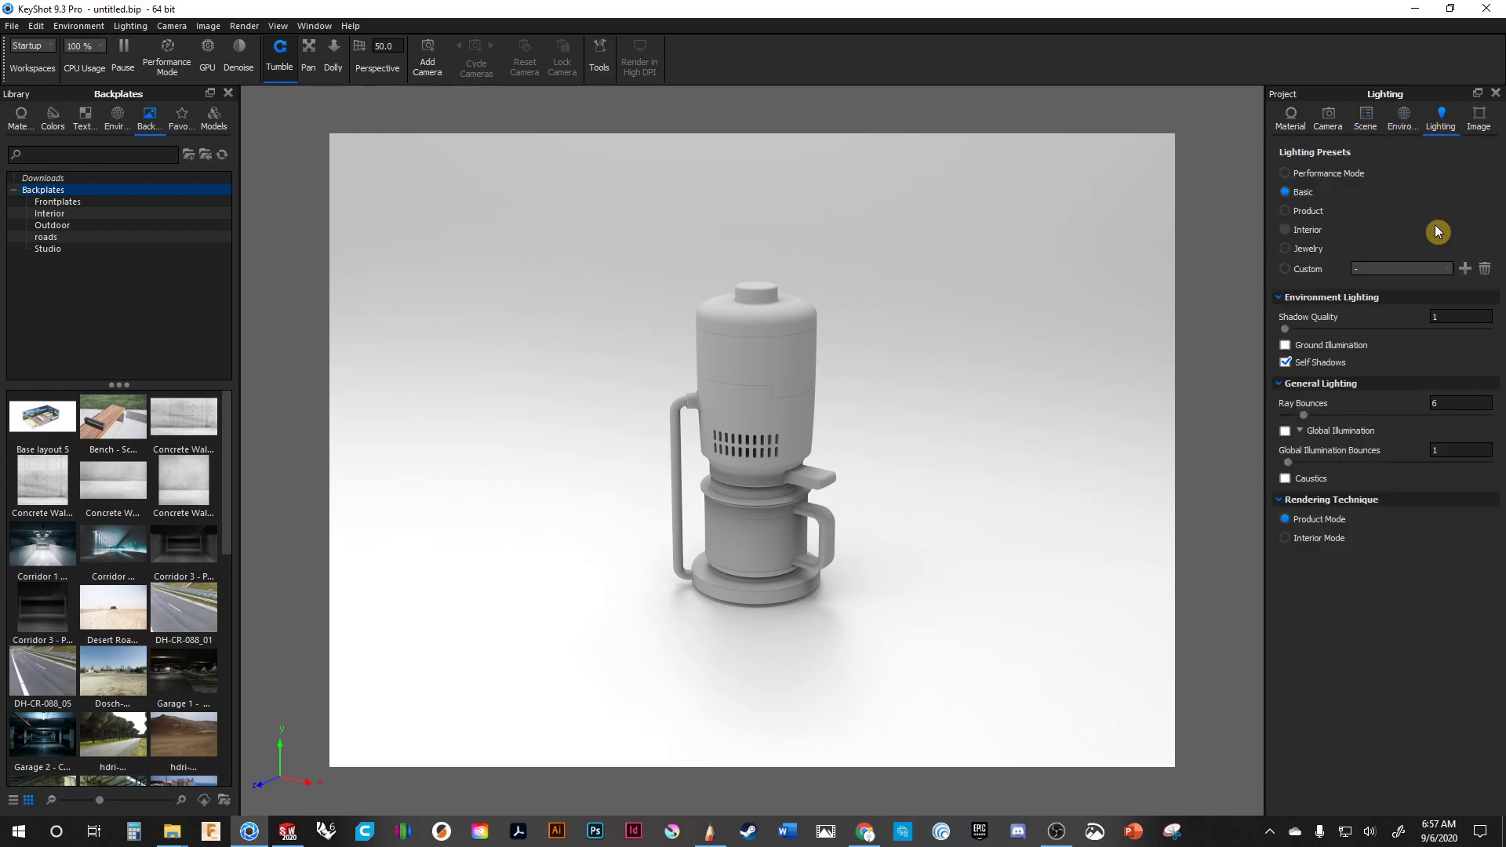
pyautogui.click(1406, 122)
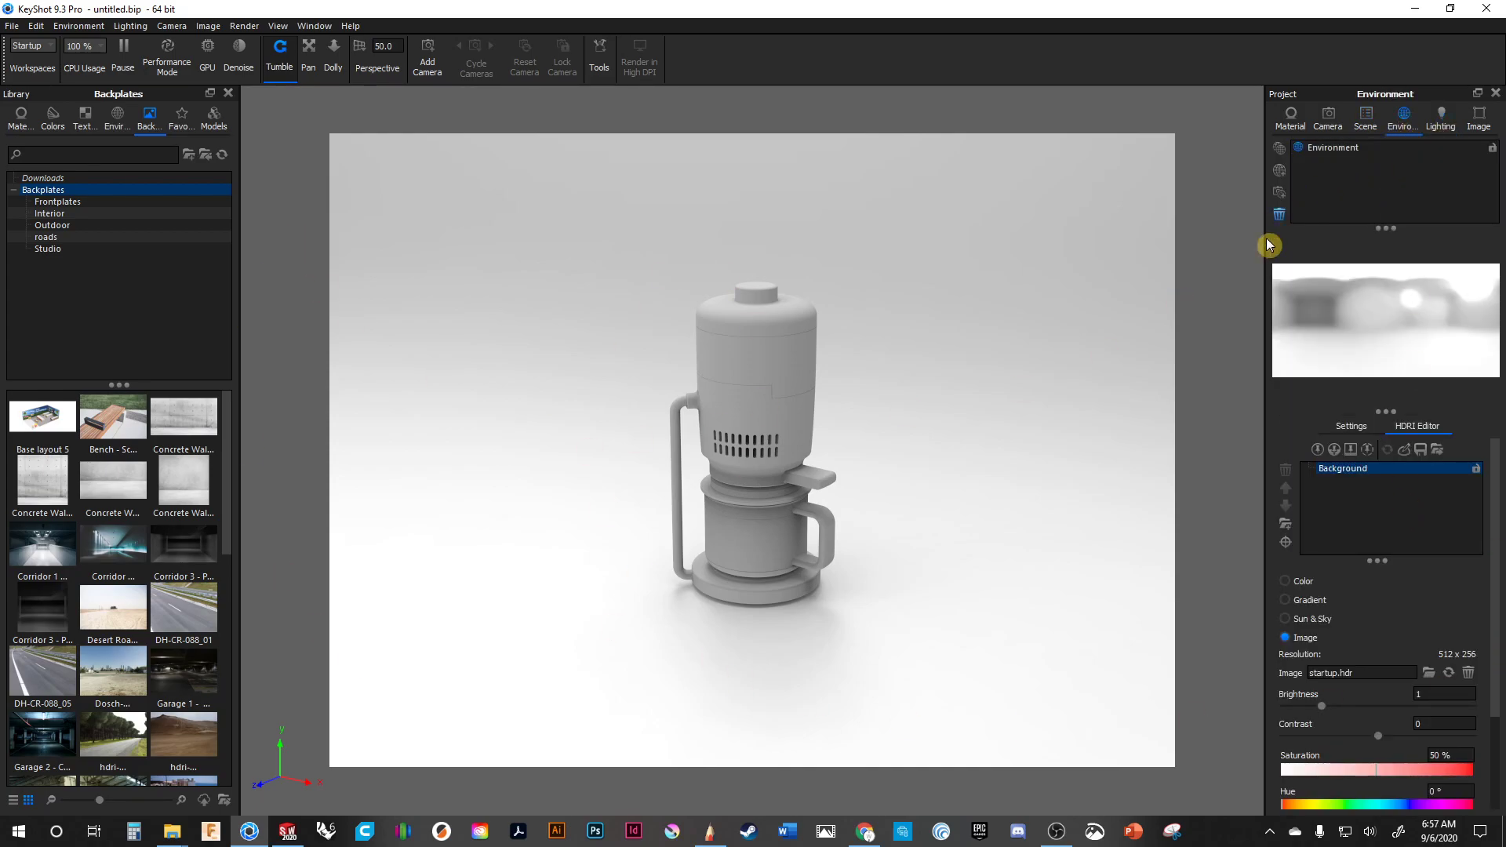
# - Expand the coffee maker's model set in the scene tree down to its individual parts
pyautogui.click(1366, 120)
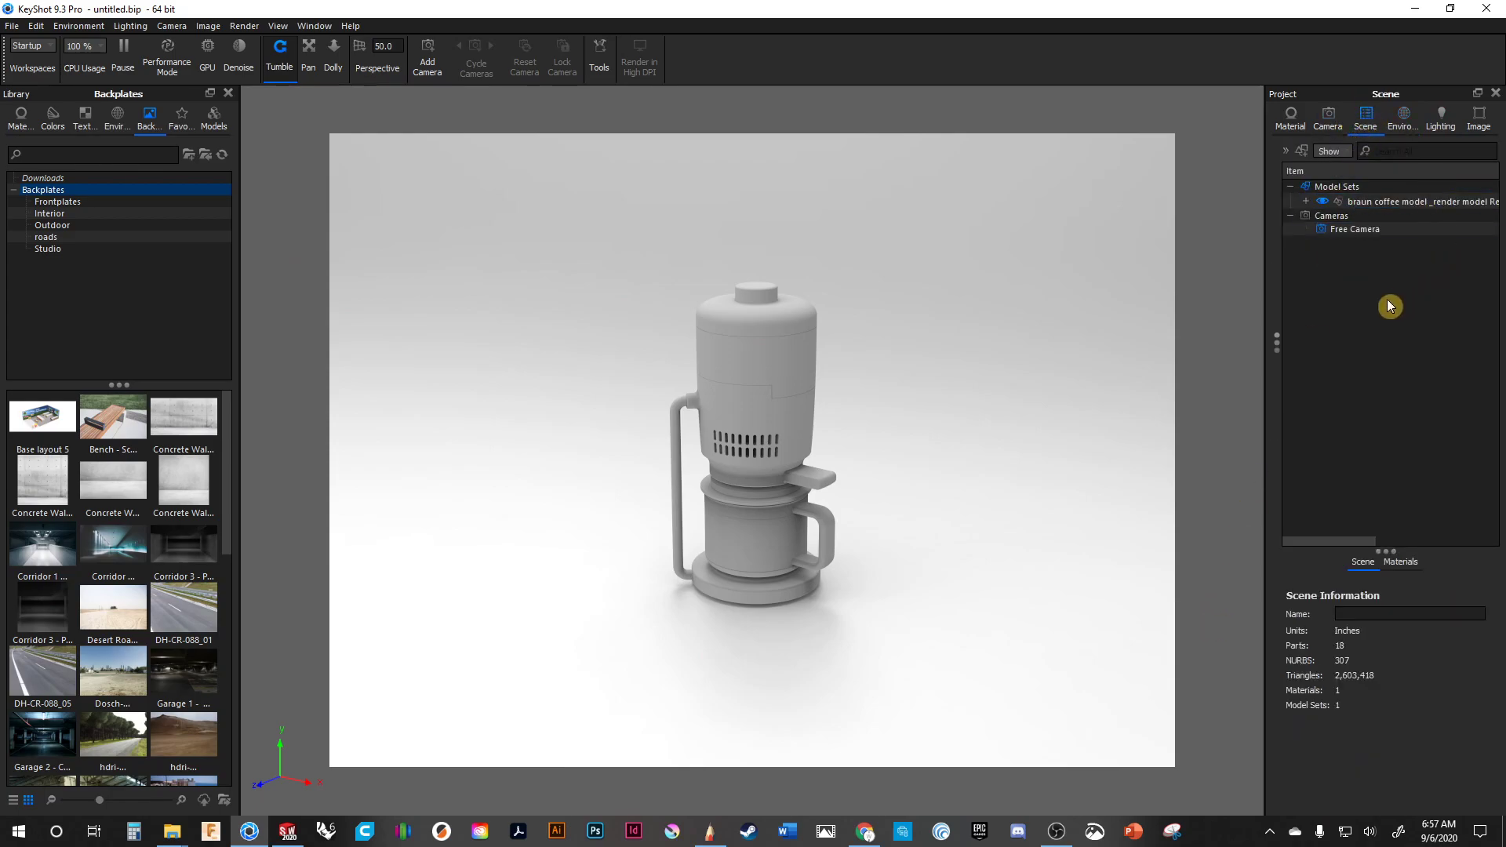
pyautogui.click(1324, 190)
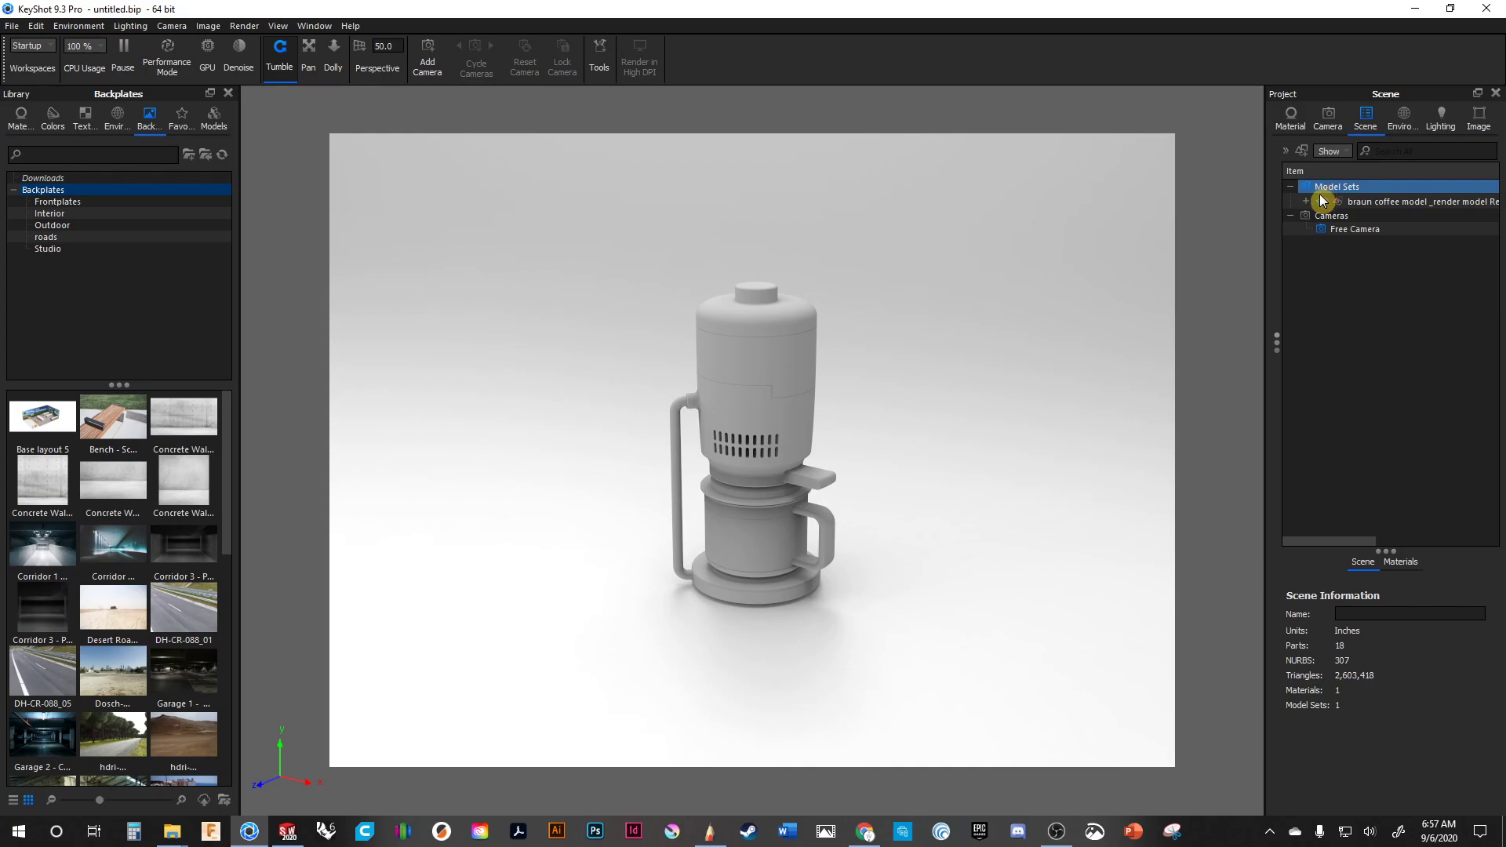
pyautogui.click(1331, 268)
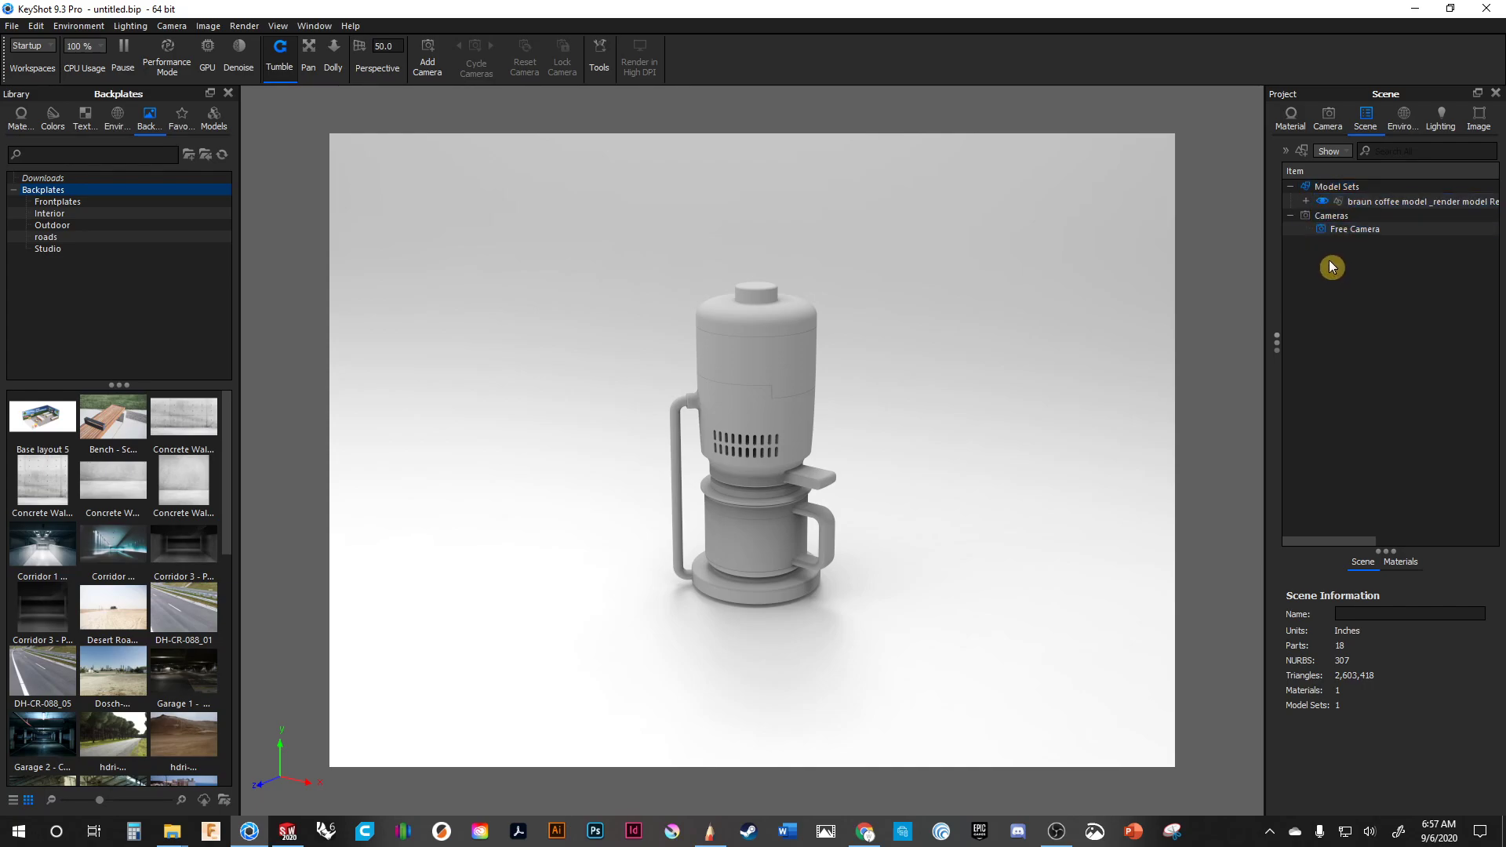
pyautogui.click(1305, 202)
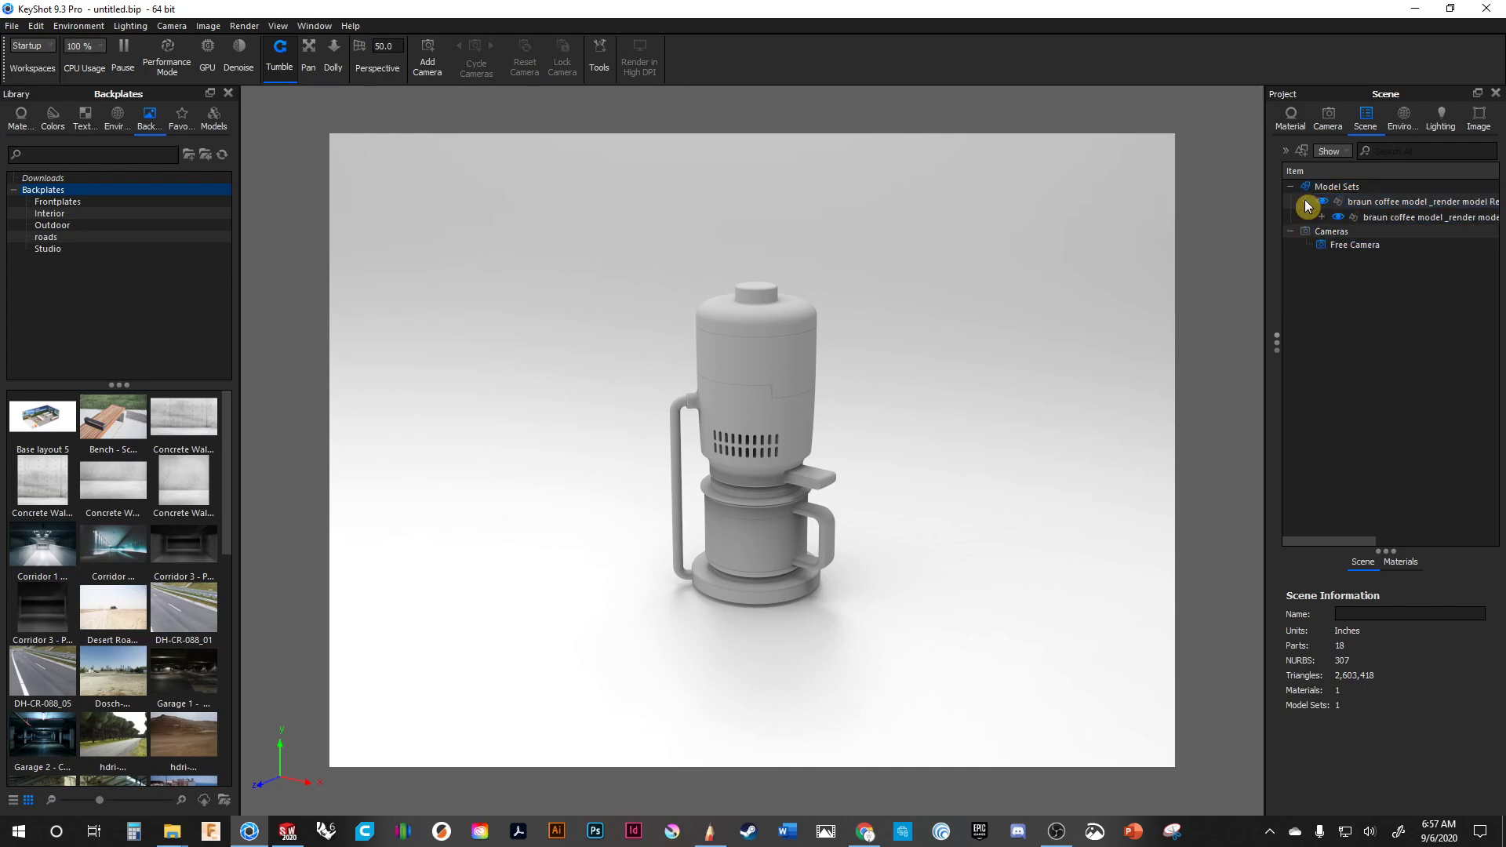
pyautogui.click(1322, 218)
pyautogui.click(1416, 311)
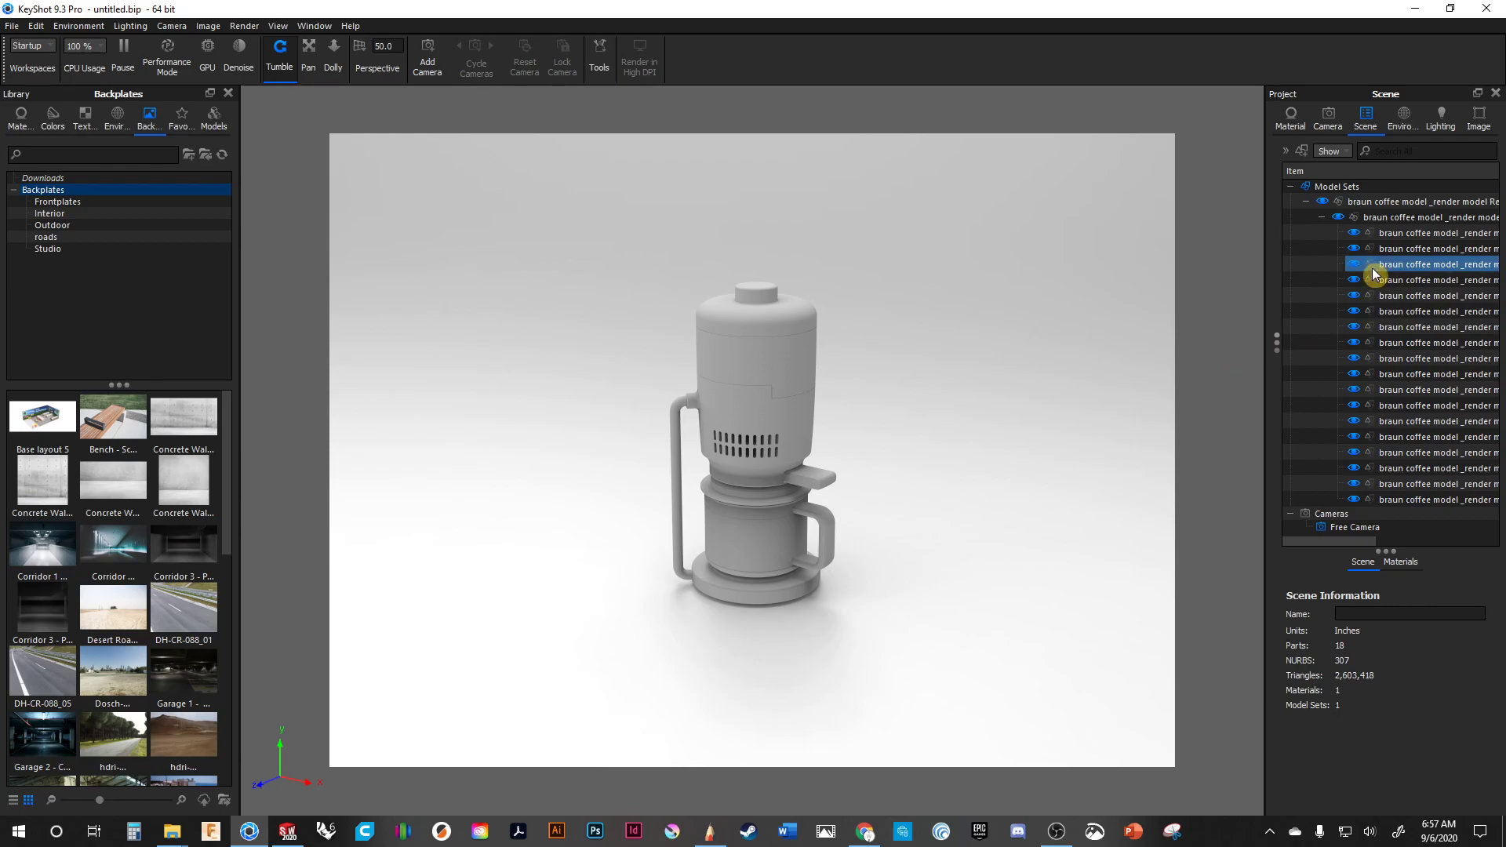
# - Select the upper and lower housing sections in the view to locate them in the scene tree
pyautogui.click(794, 392)
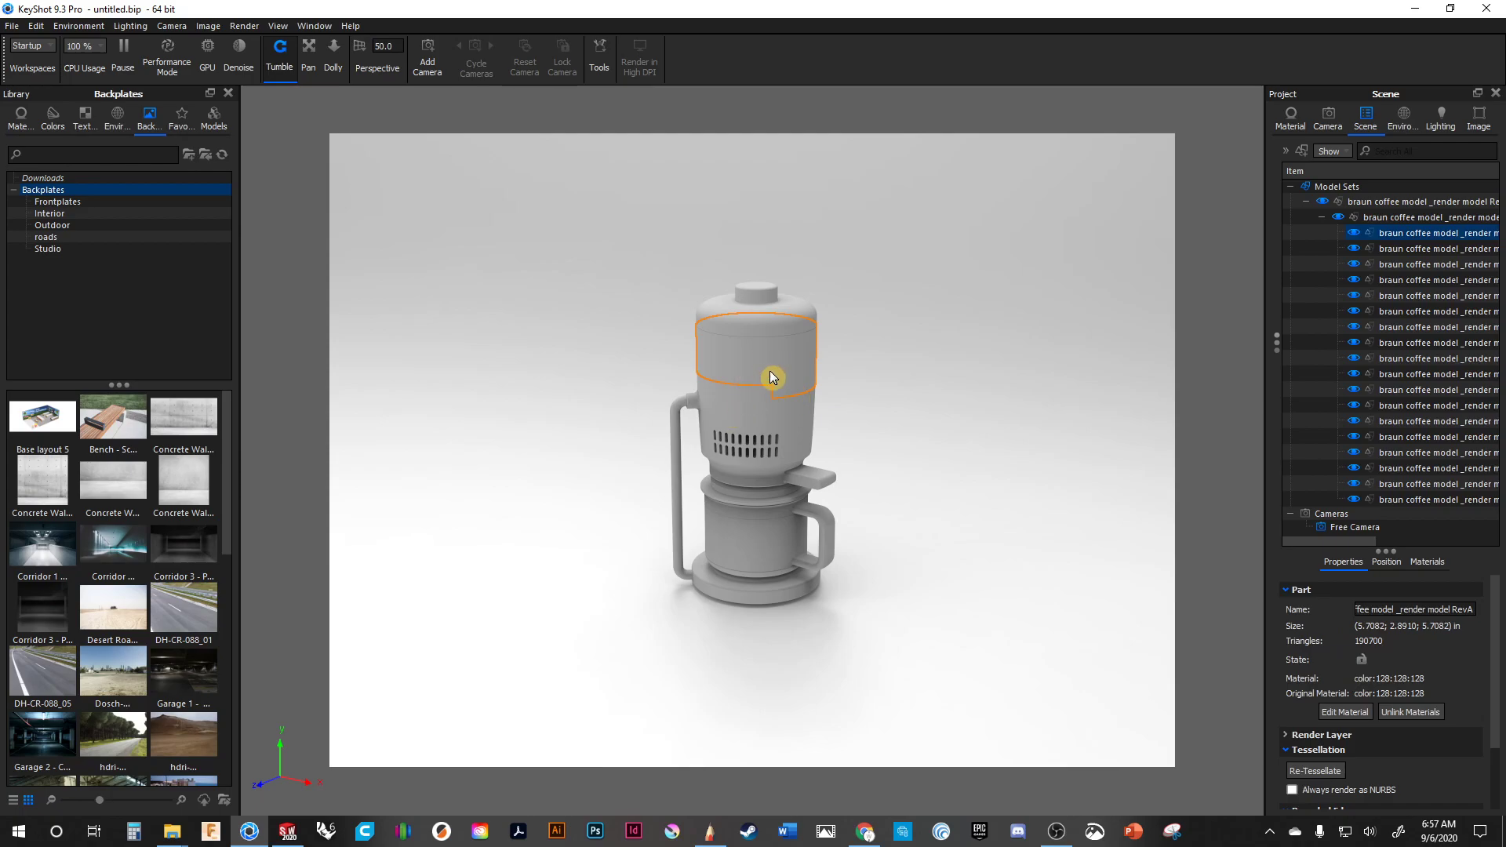
pyautogui.click(780, 417)
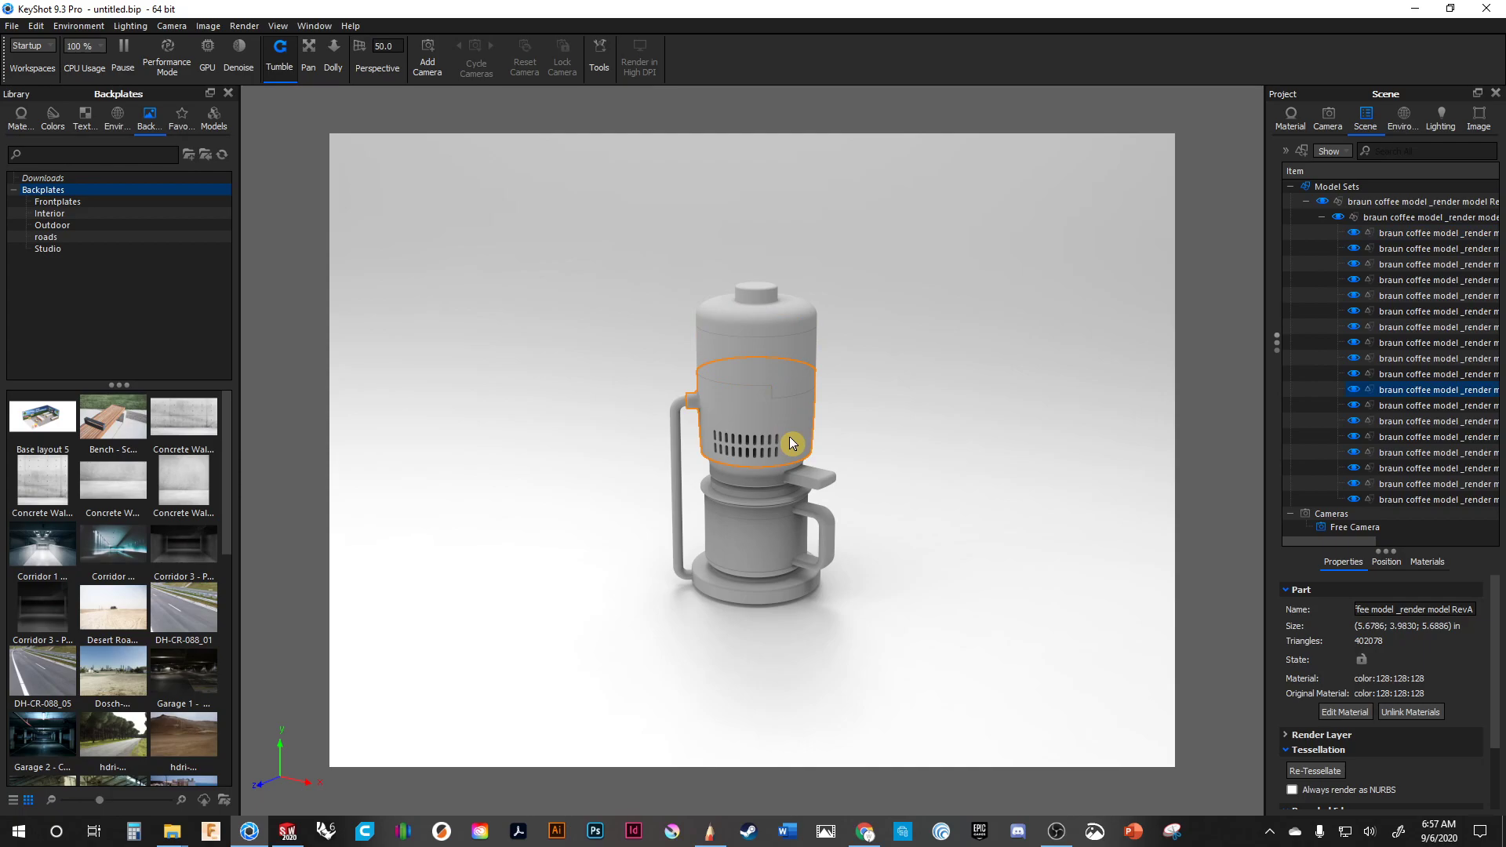
pyautogui.click(777, 356)
# - Hide and show the upper housing section and the domed lid one after the other
pyautogui.click(1360, 232)
pyautogui.click(1357, 233)
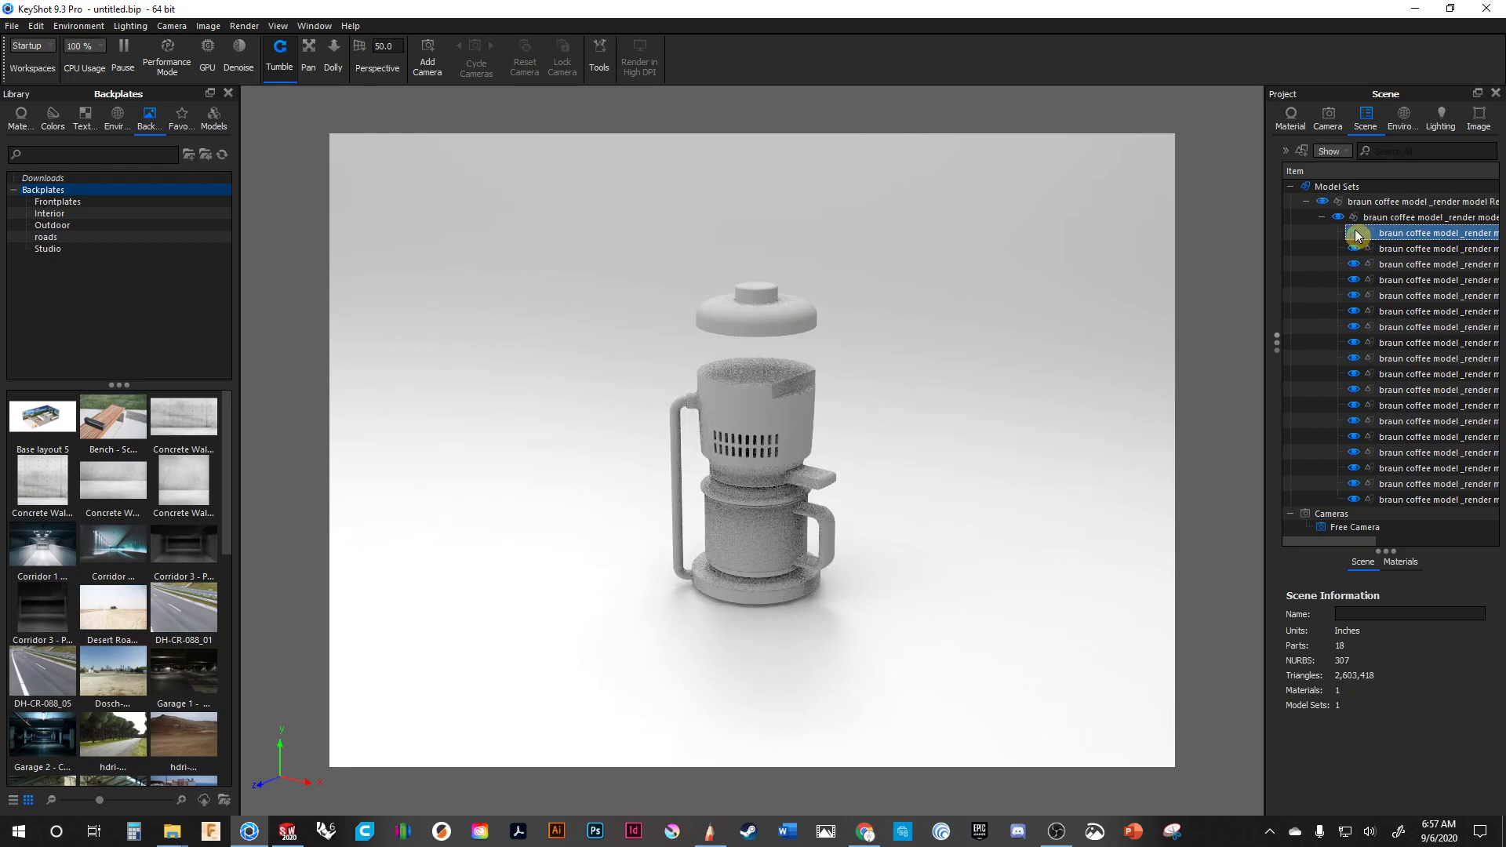
pyautogui.click(1357, 233)
pyautogui.click(1355, 234)
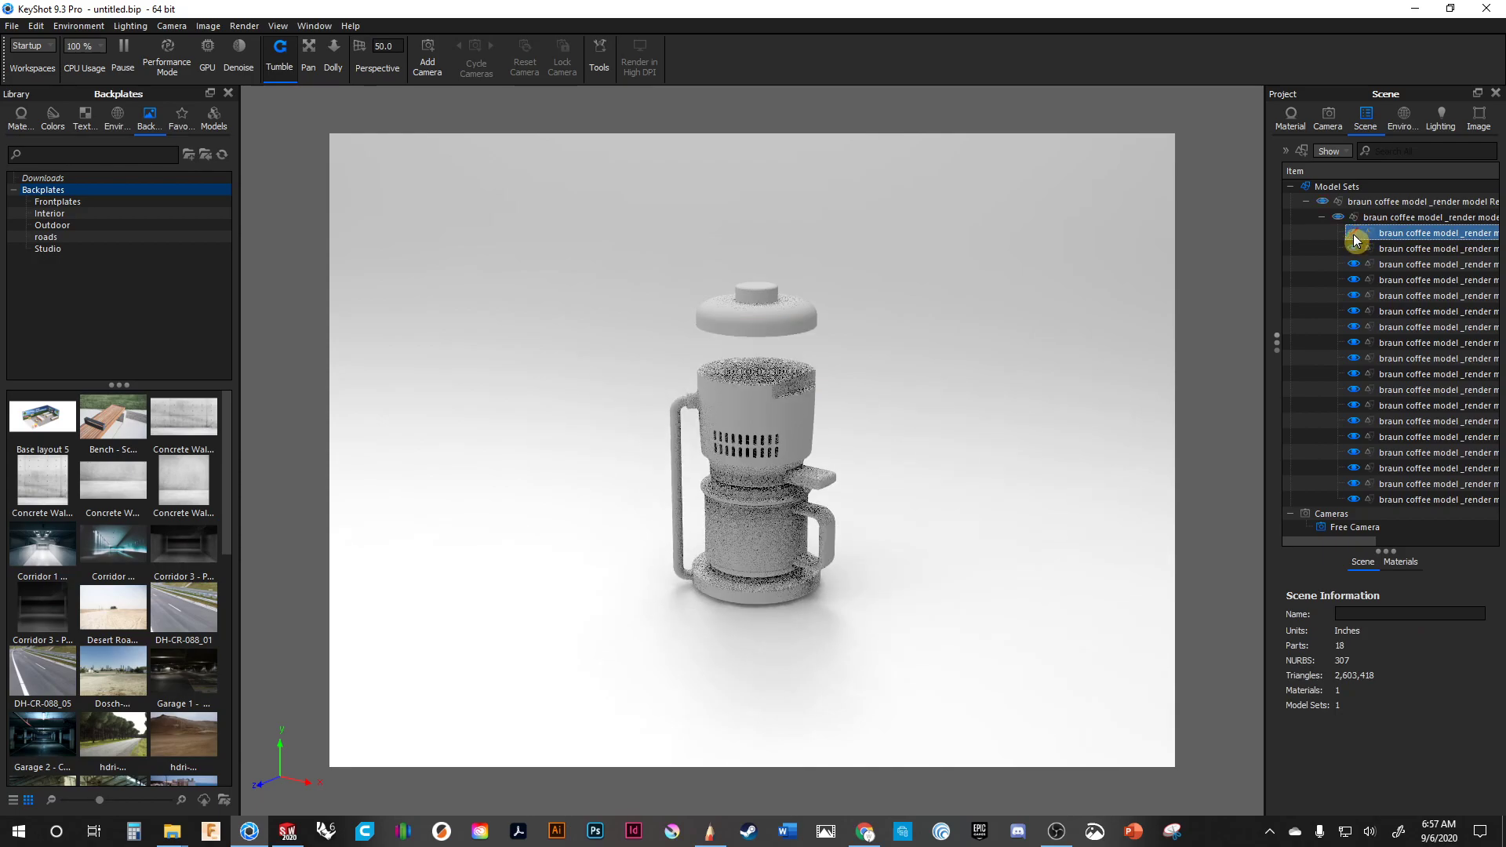
pyautogui.click(1355, 234)
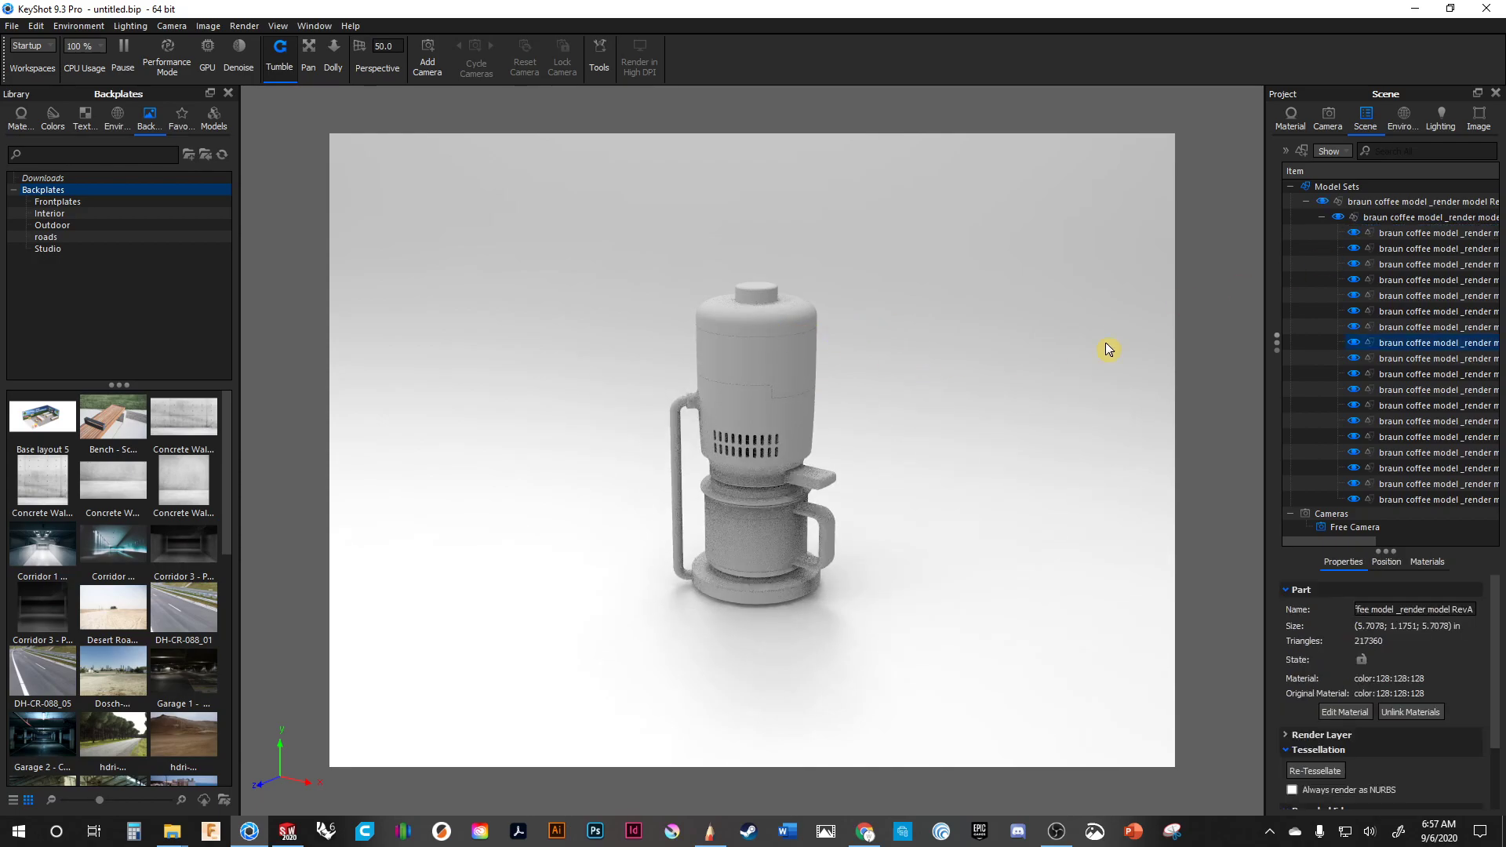
pyautogui.click(1354, 346)
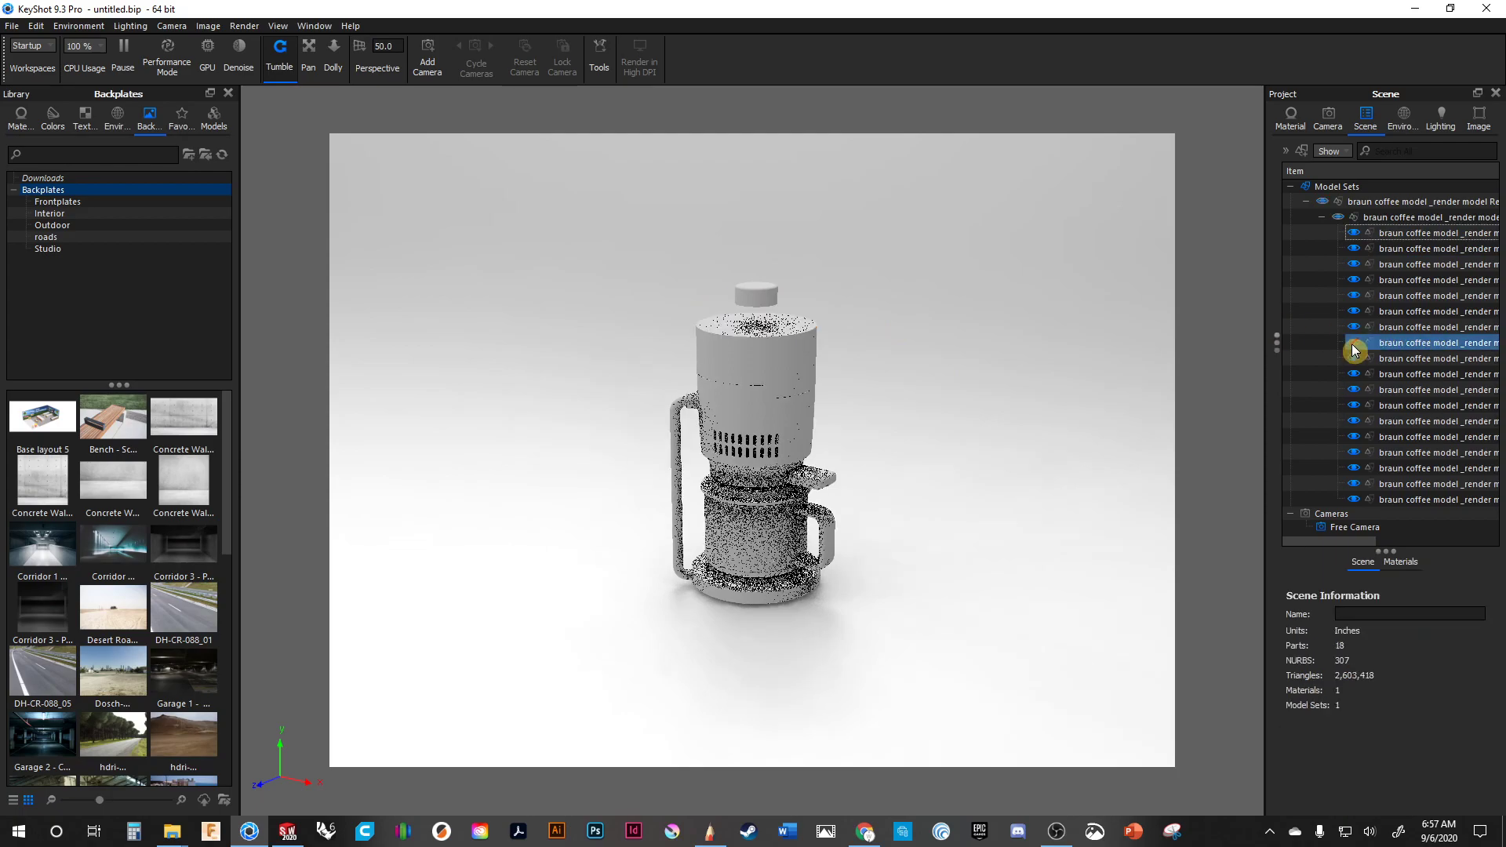
pyautogui.click(1352, 345)
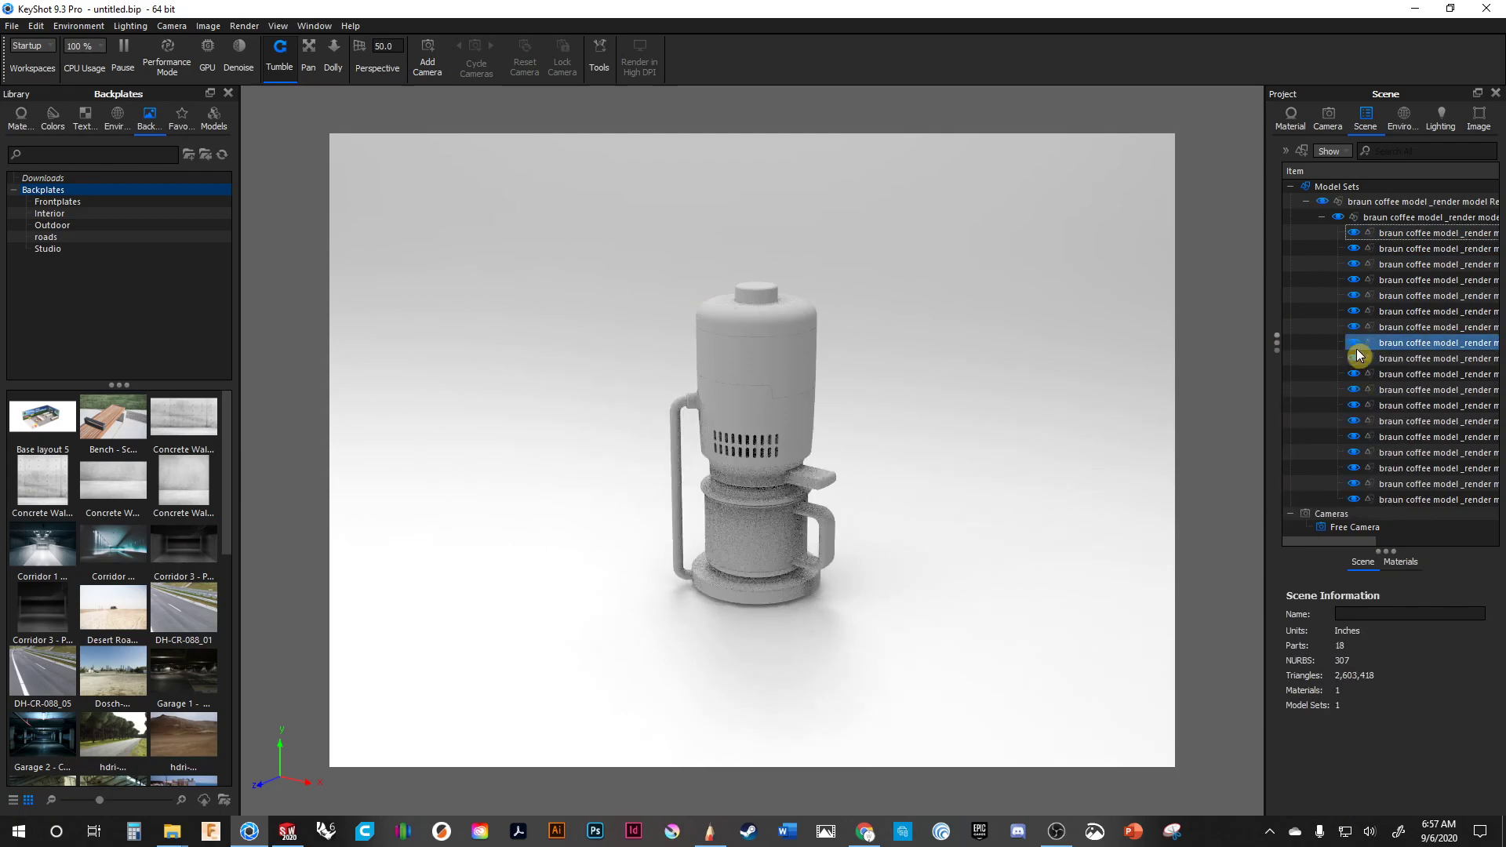
pyautogui.click(1449, 492)
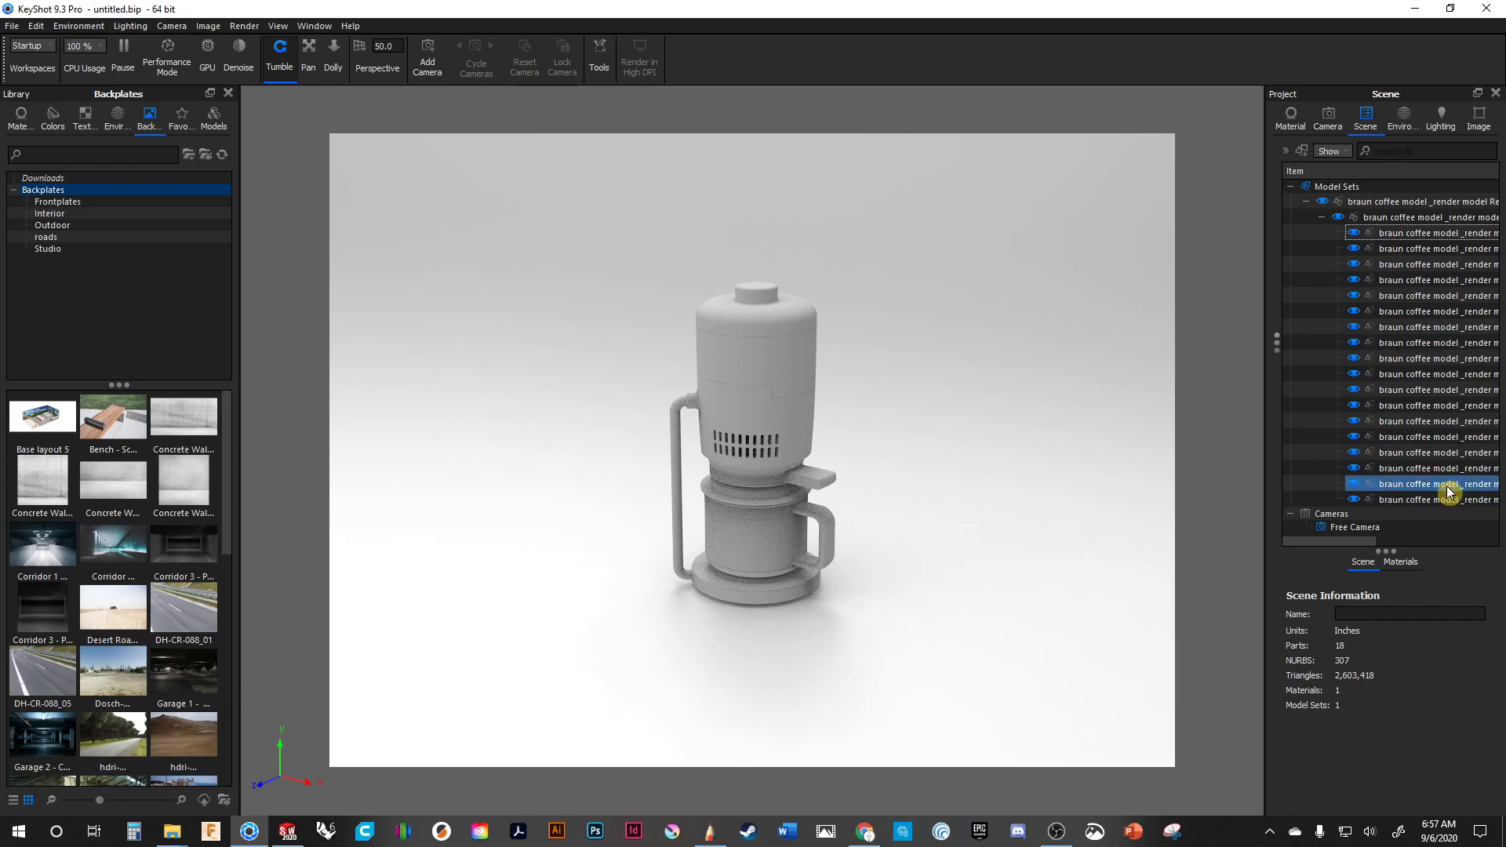
pyautogui.click(1359, 407)
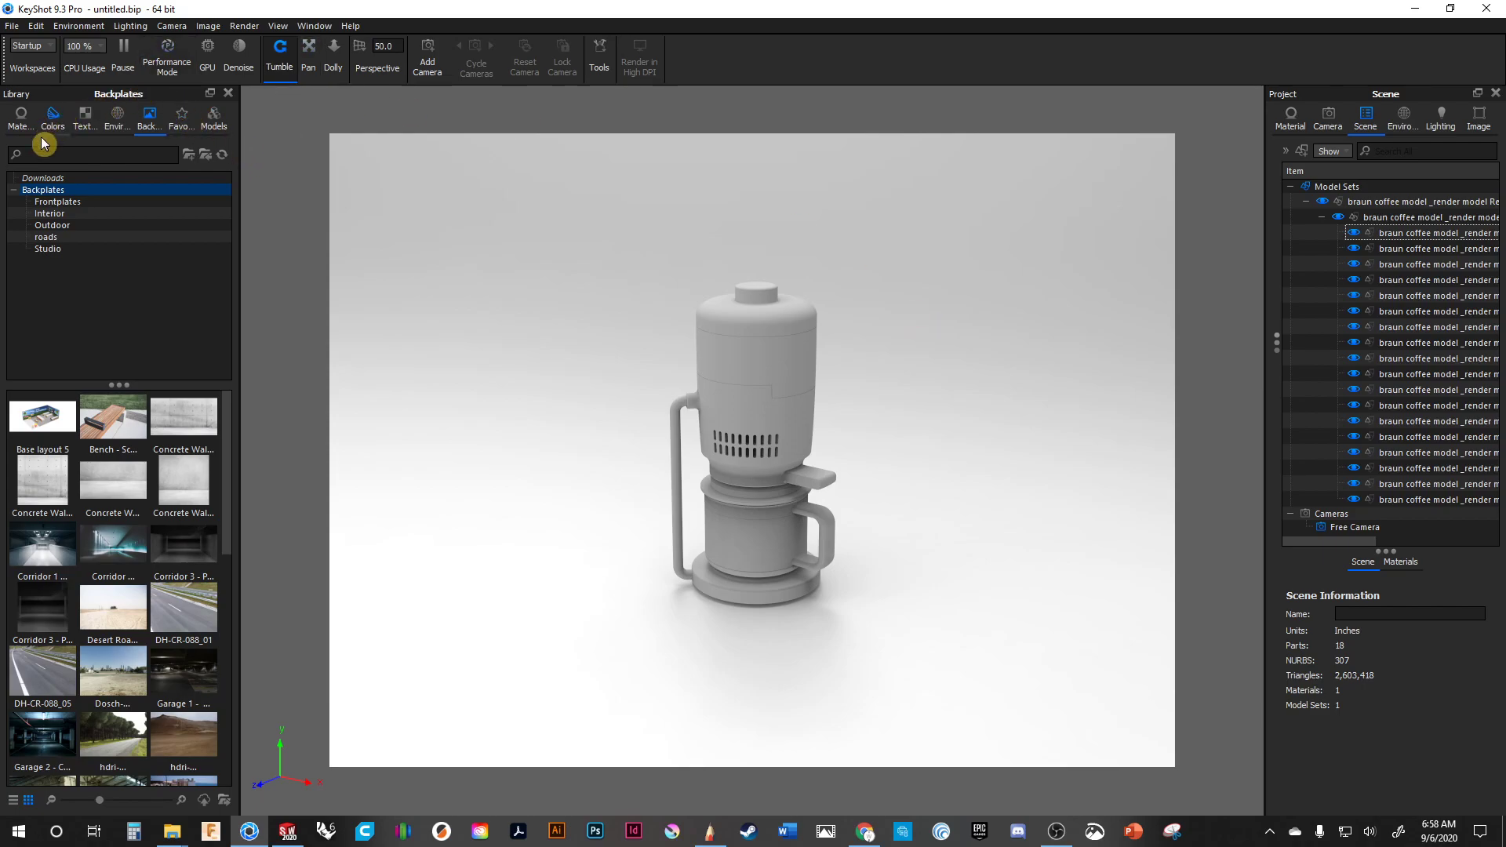
# - Open the Shiny category of the Hard plastics in the material library
pyautogui.click(22, 117)
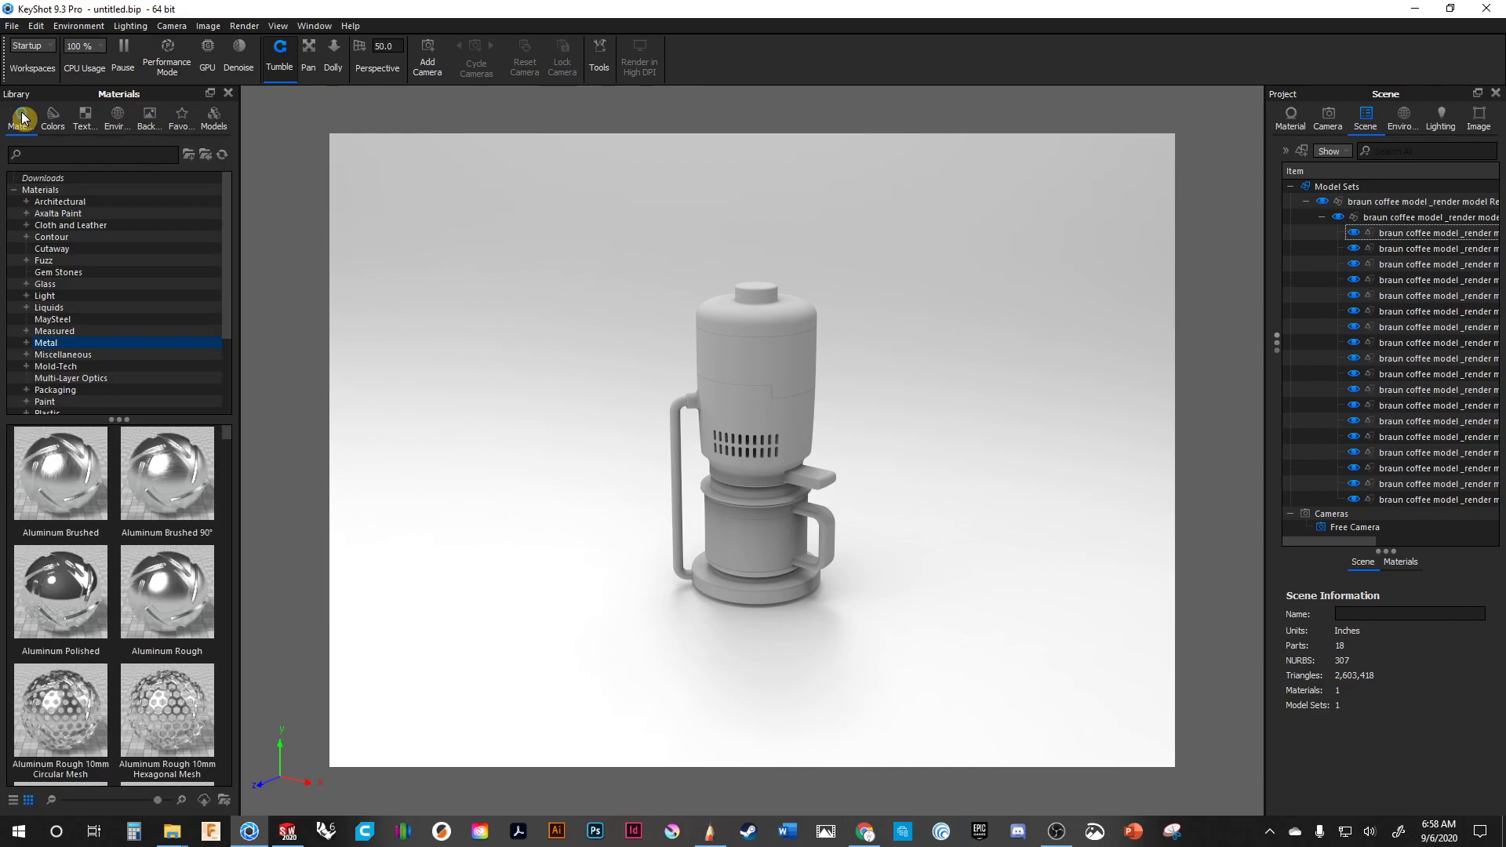
pyautogui.scroll(-2, 75, 357)
pyautogui.doubleClick(58, 344)
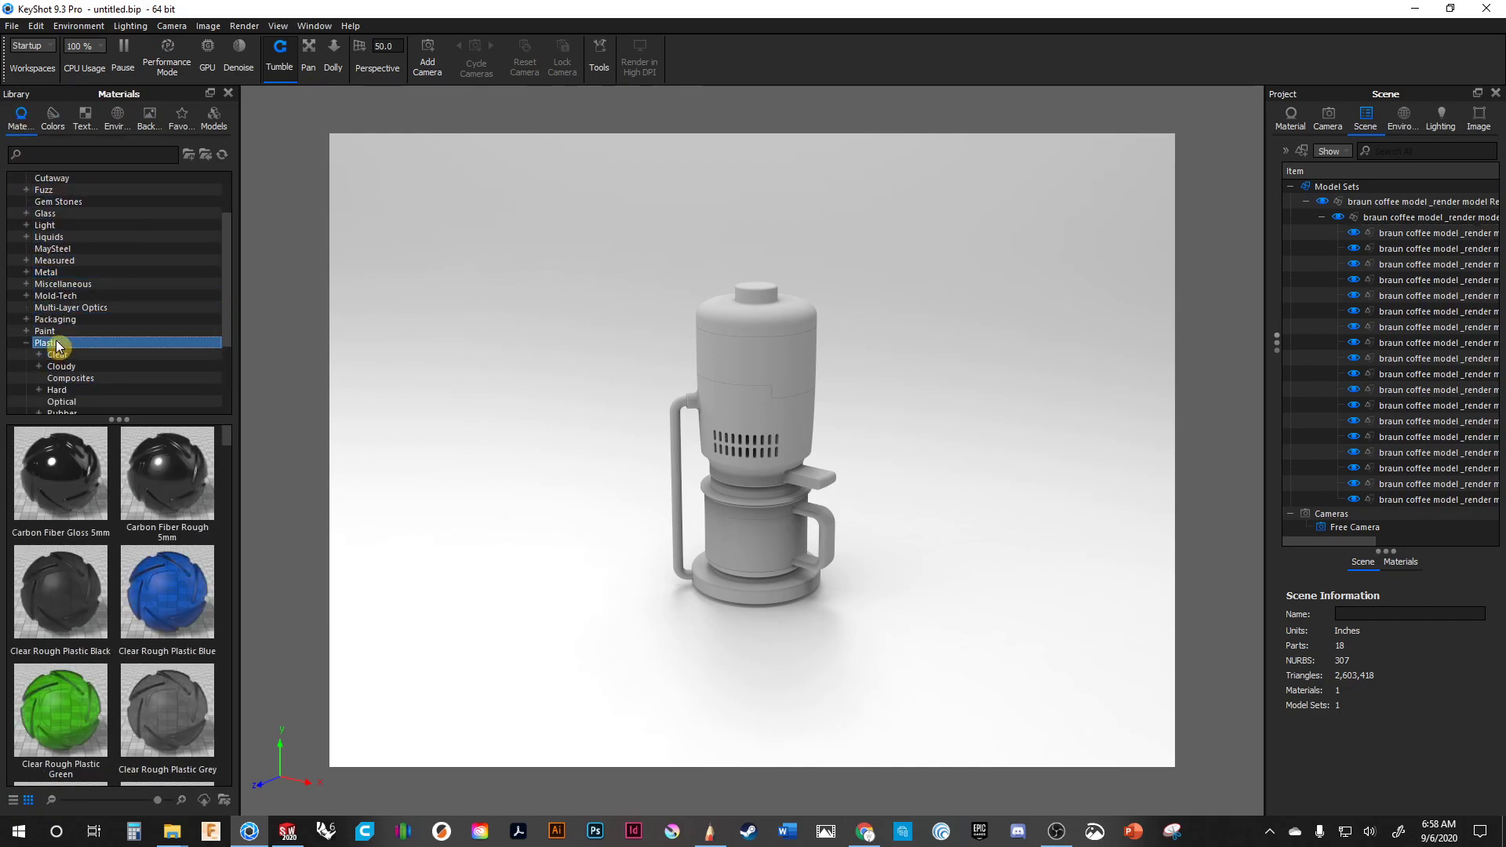
pyautogui.scroll(-2, 57, 357)
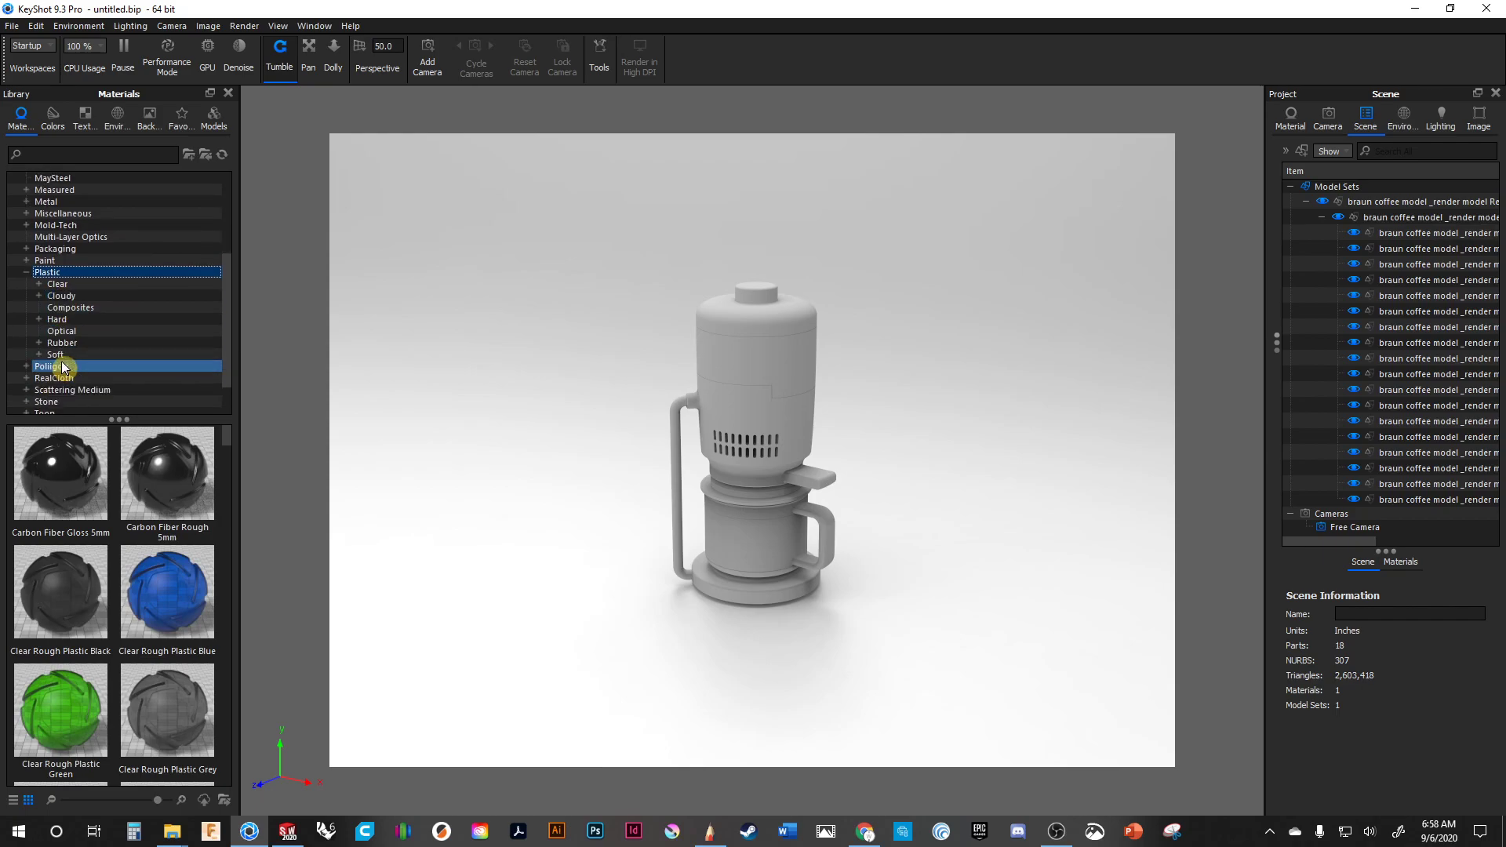
pyautogui.click(56, 322)
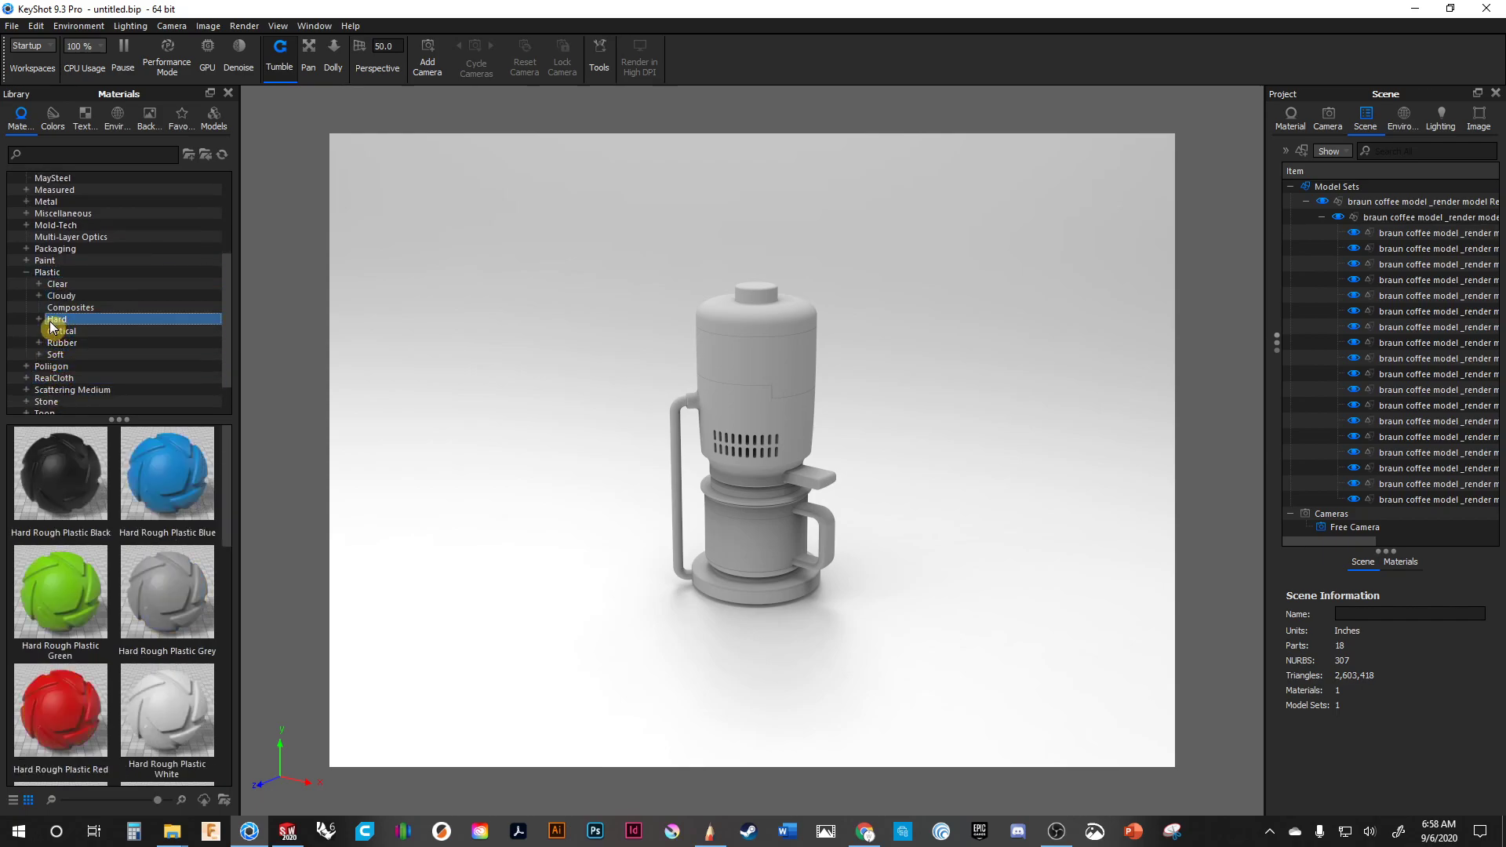
pyautogui.scroll(-3, 81, 454)
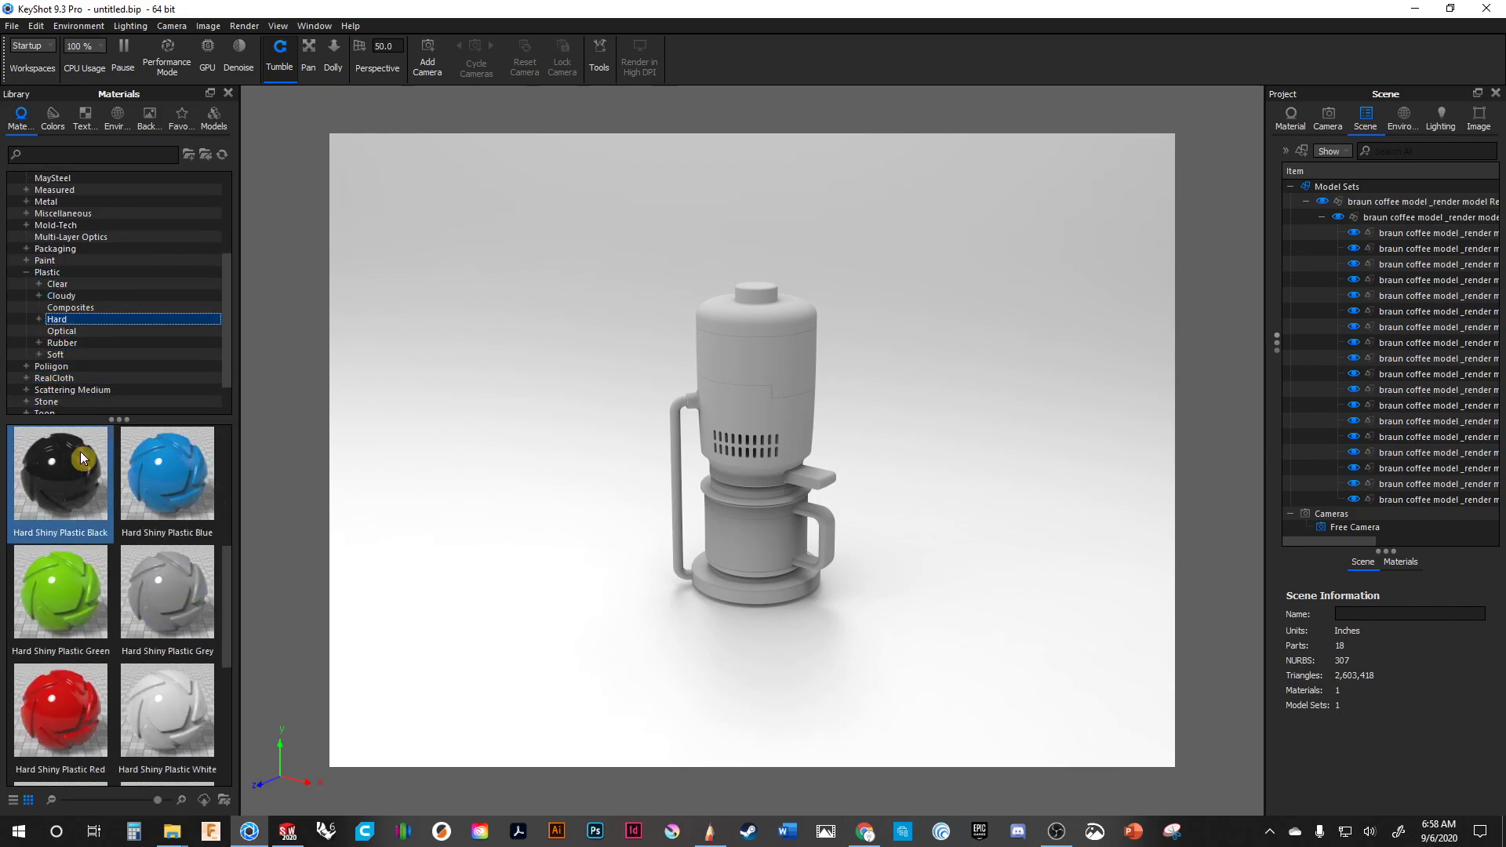
pyautogui.click(39, 319)
pyautogui.click(88, 342)
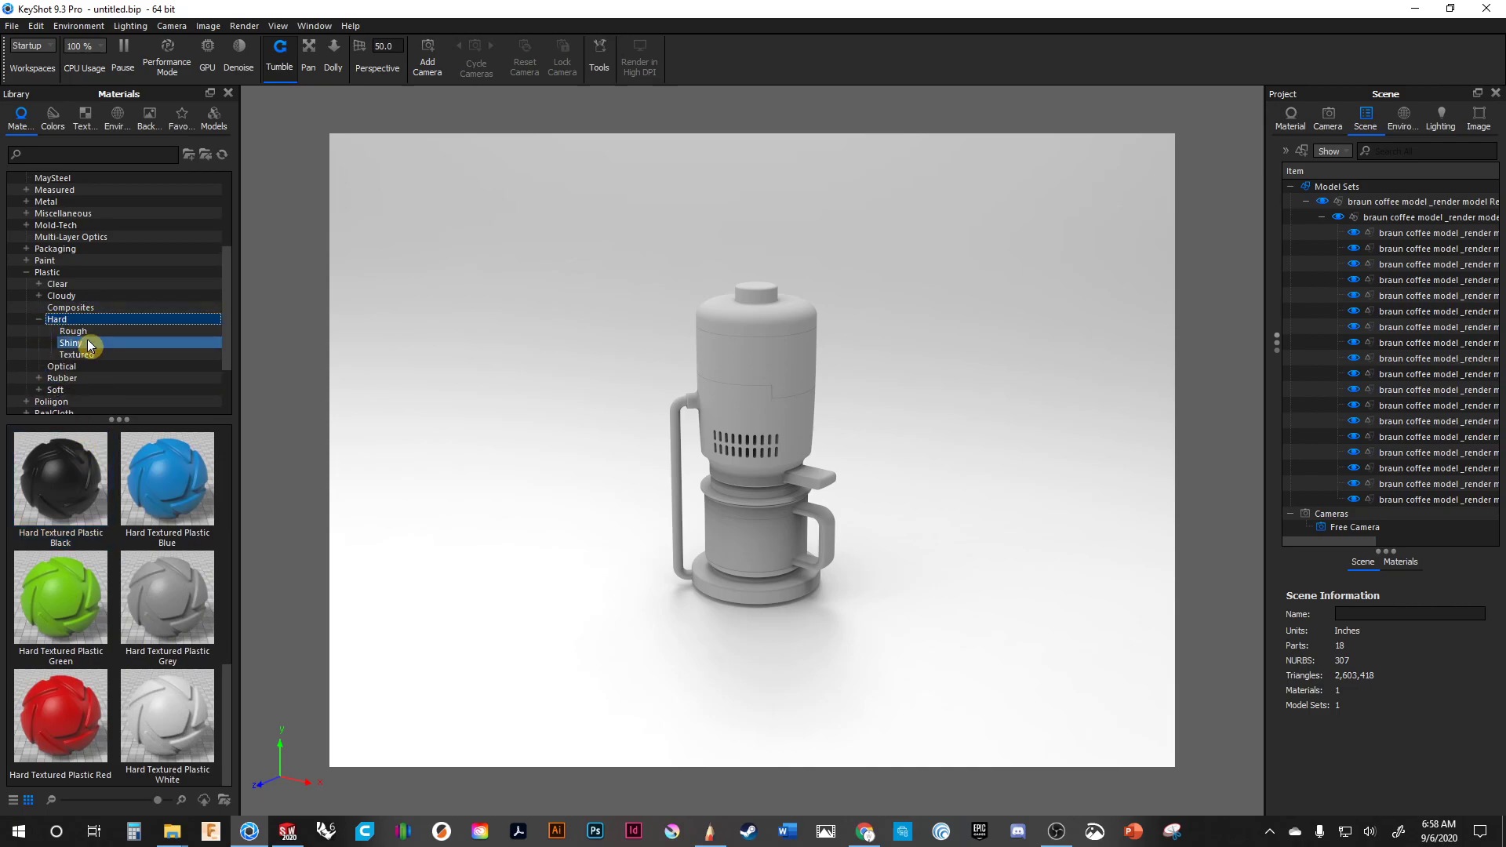
# - Assign Hard Shiny Plastic Red to the upper and lower housing sections of the coffee maker
pyautogui.click(76, 656)
pyautogui.click(73, 670)
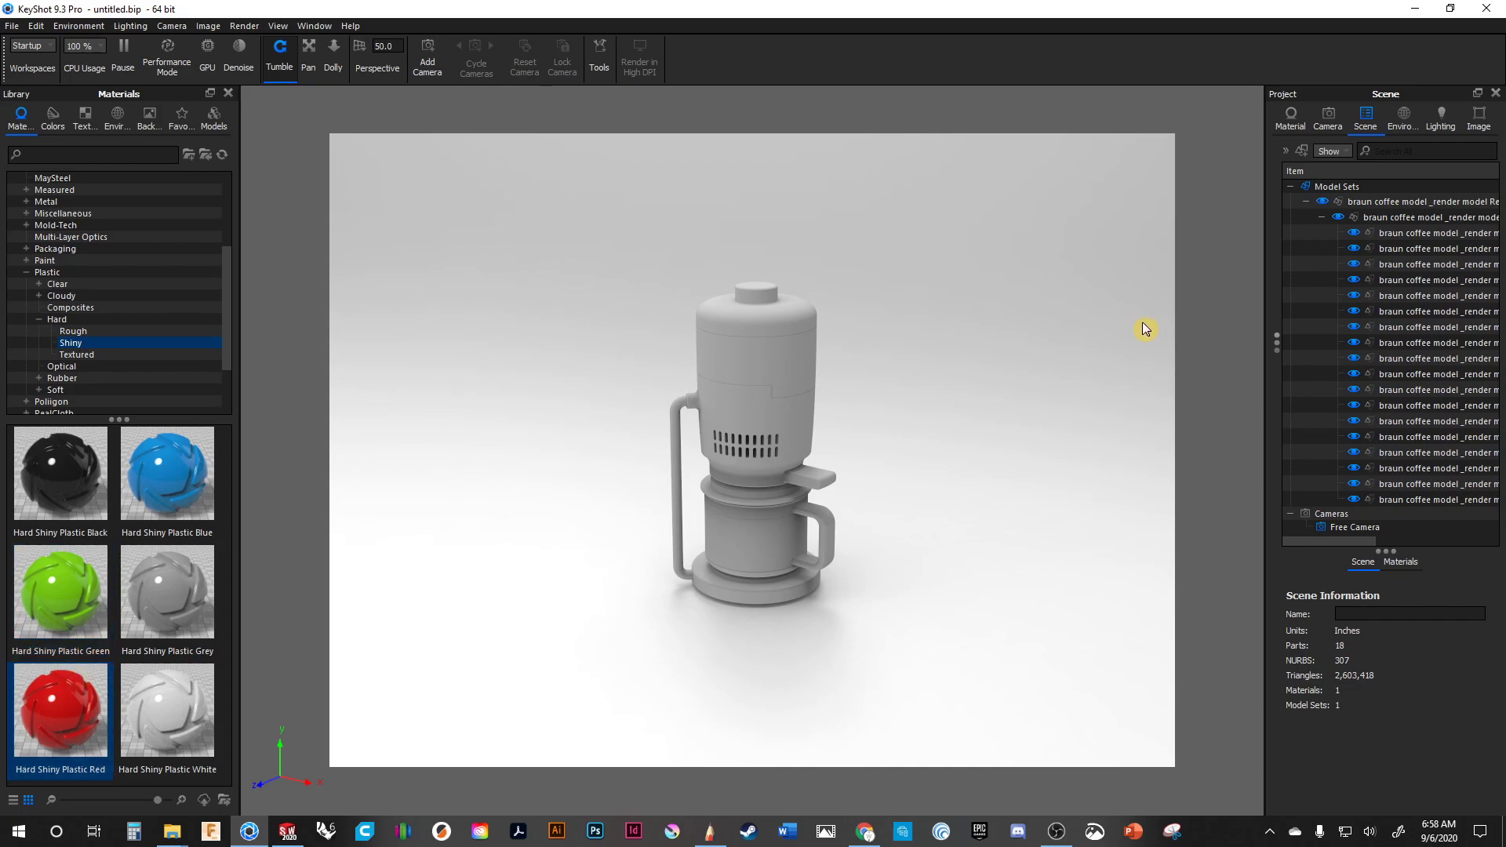
pyautogui.click(722, 372)
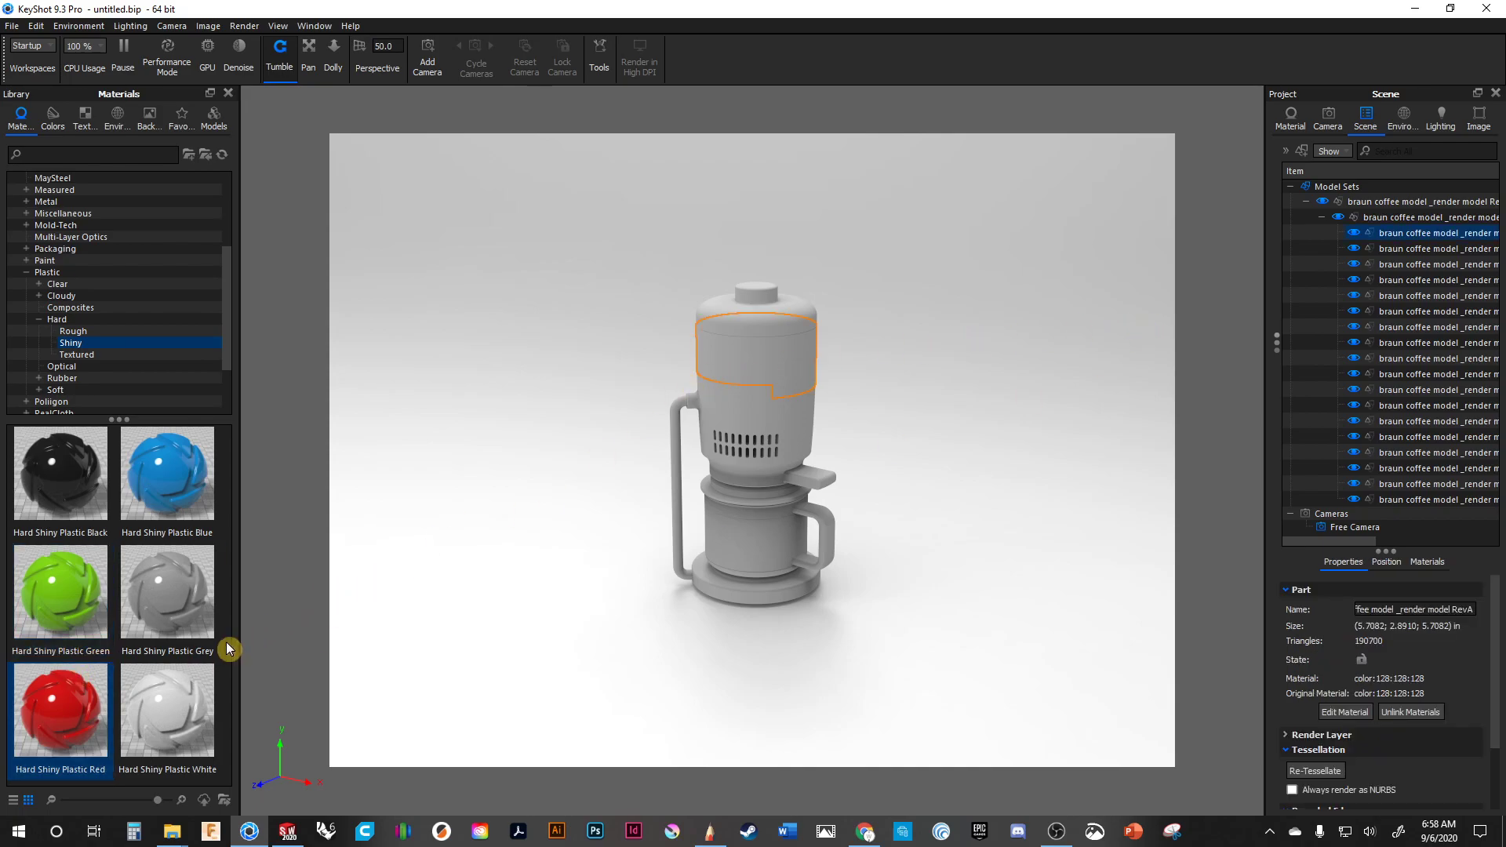
pyautogui.moveTo(93, 695); pyautogui.dragTo(1409, 243)
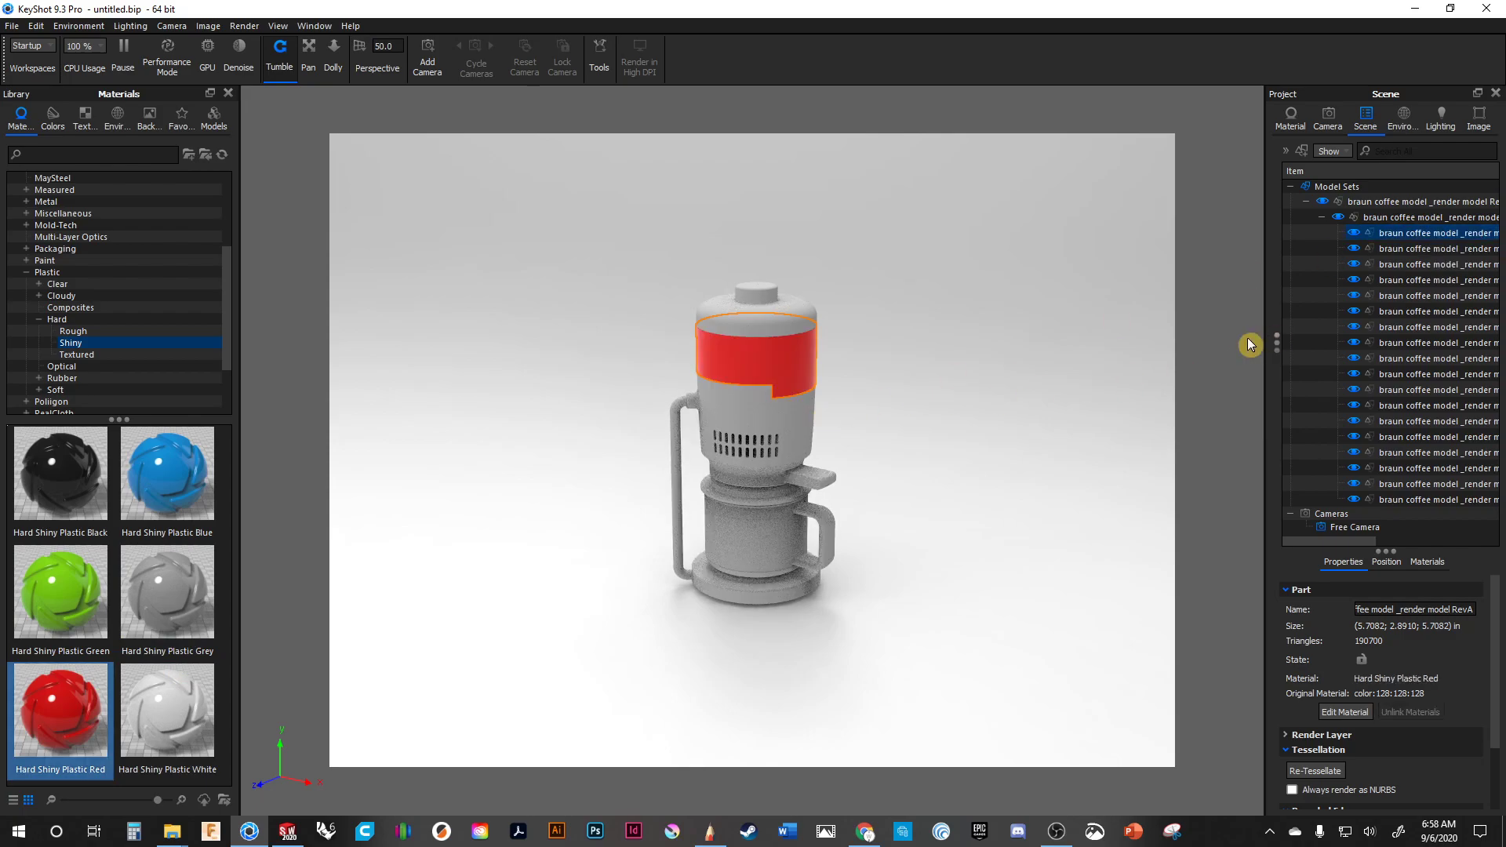
pyautogui.click(725, 424)
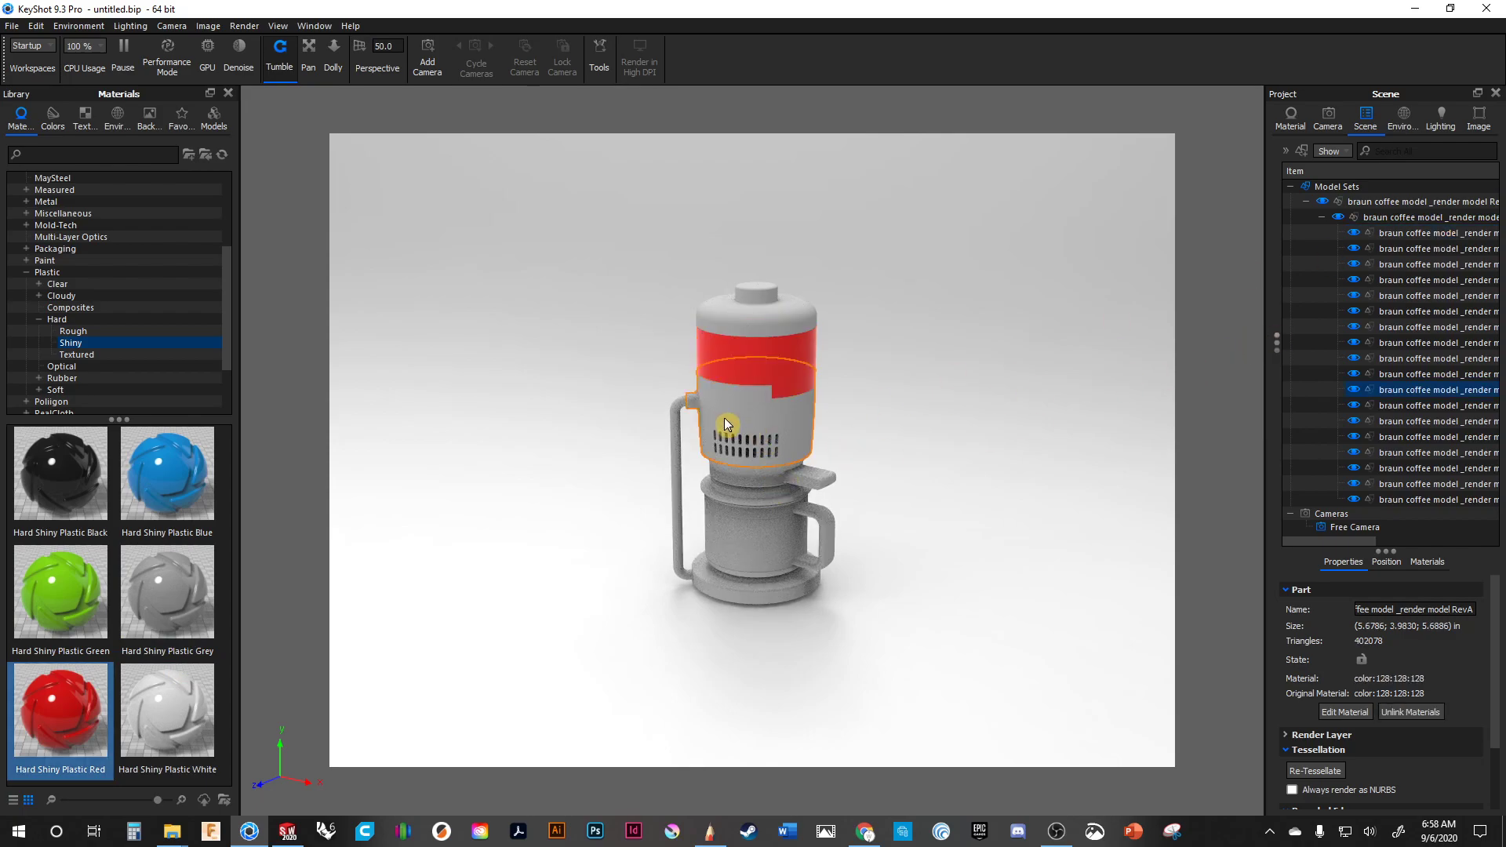
pyautogui.moveTo(35, 668); pyautogui.dragTo(1390, 390)
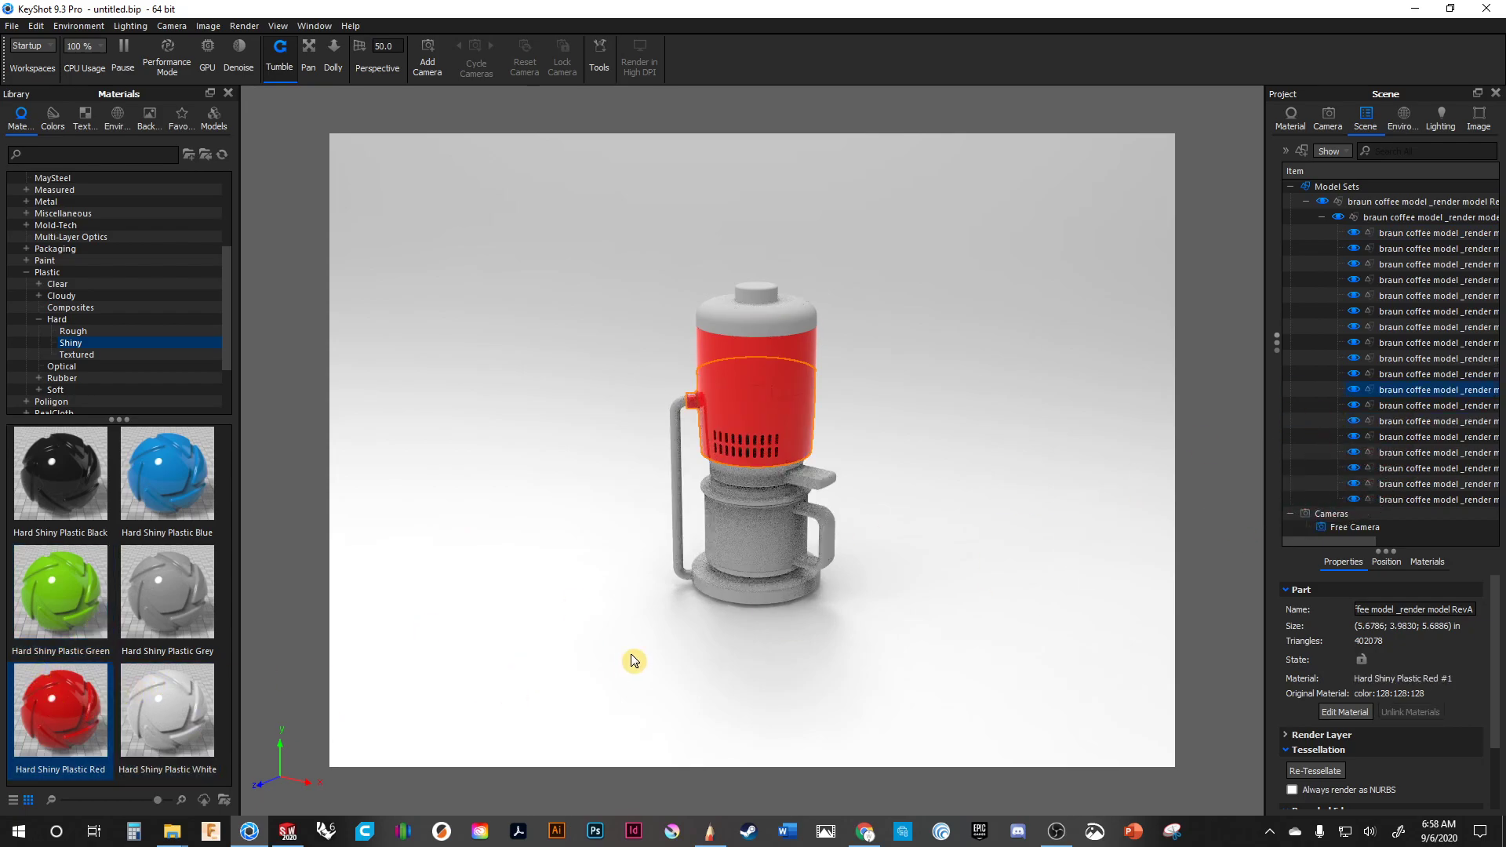
# - Assign Hard Shiny Plastic Red to the round base, the domed lid and the small cap on top of it
pyautogui.click(740, 596)
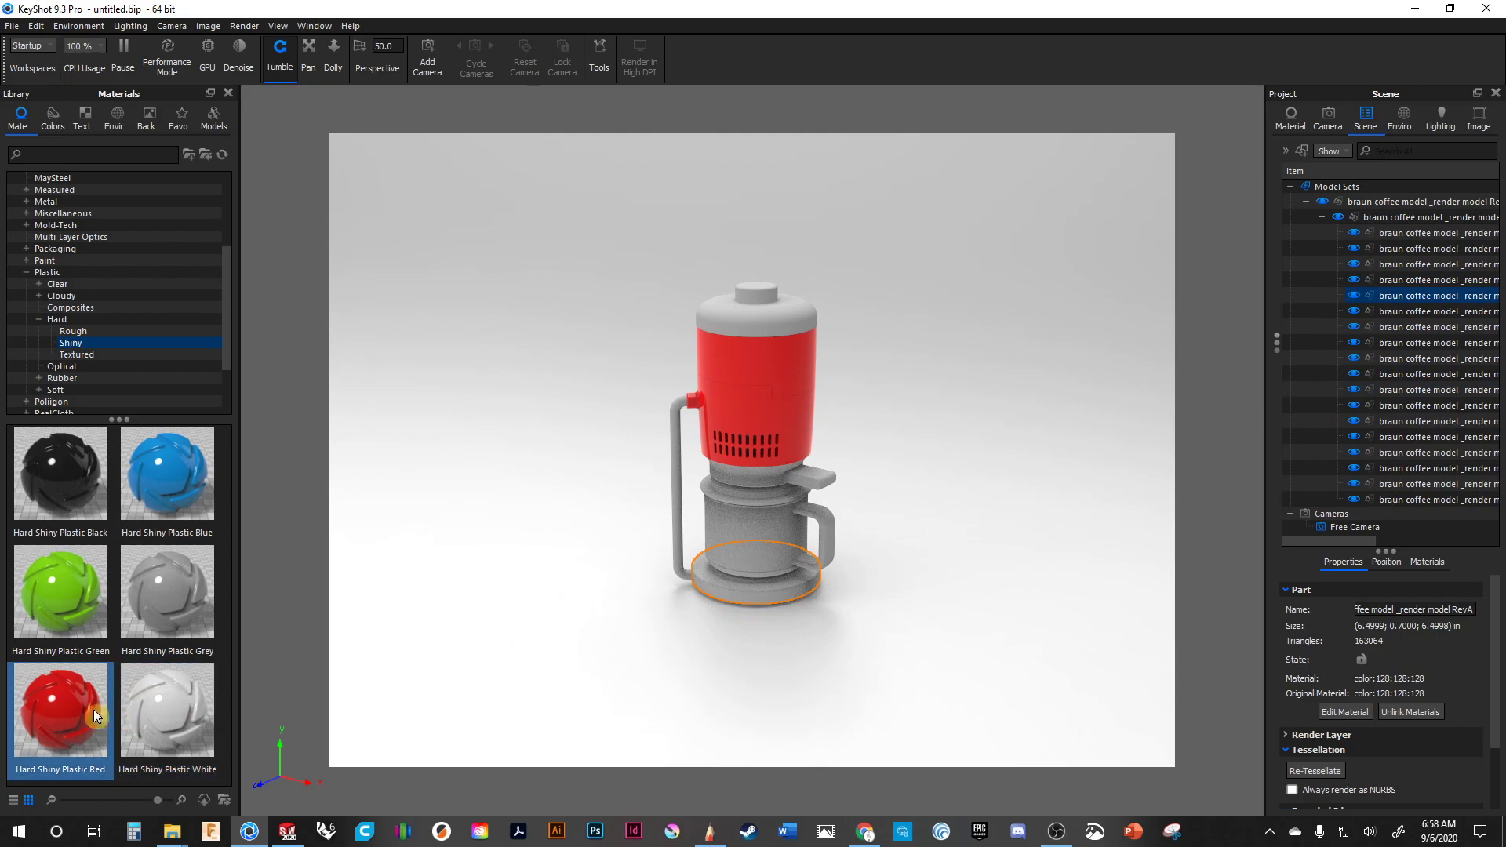
pyautogui.moveTo(81, 719); pyautogui.dragTo(1300, 330)
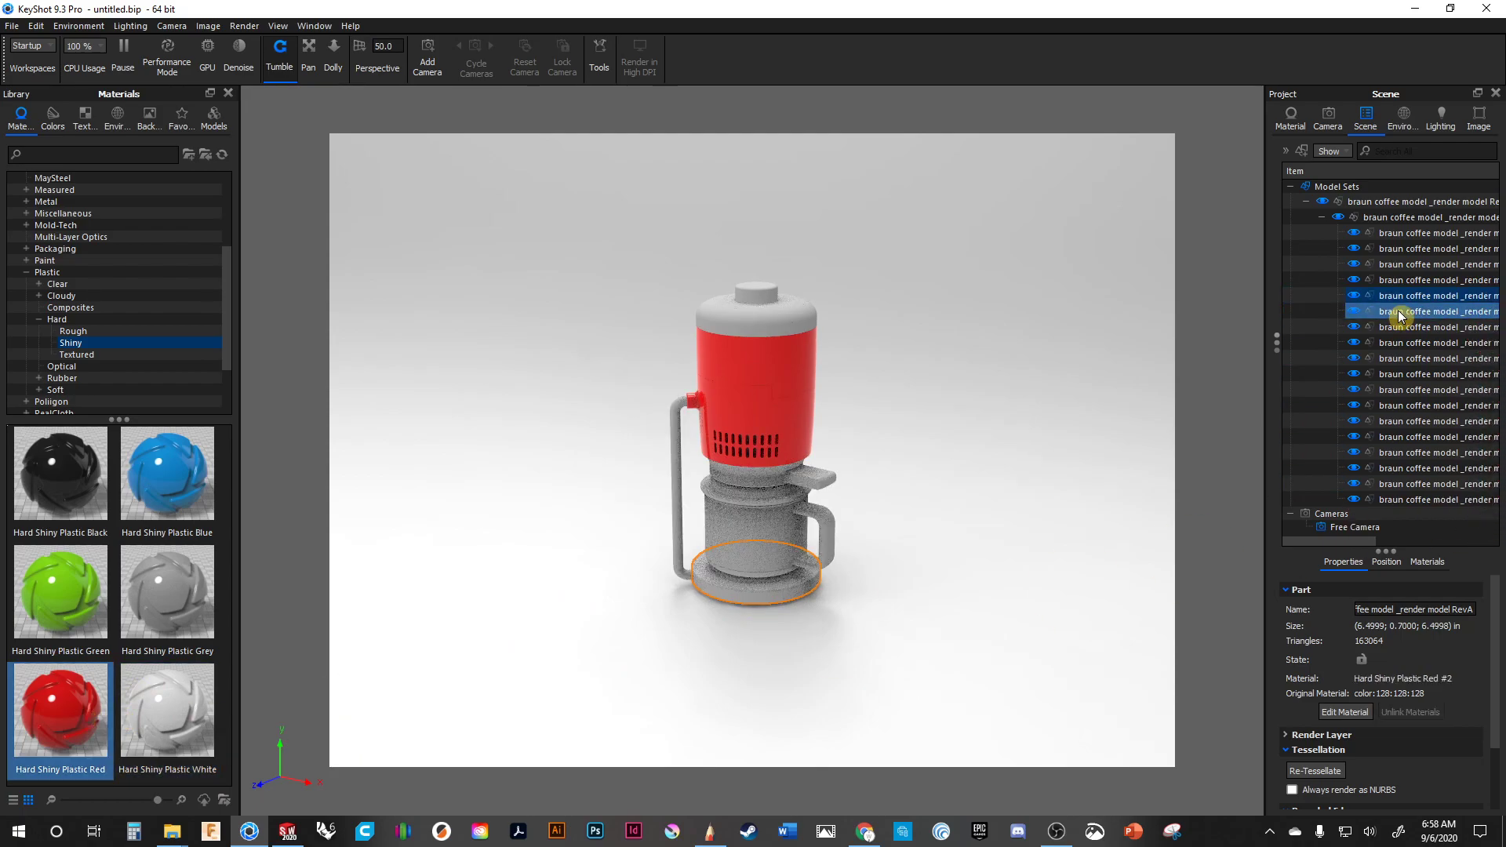
pyautogui.click(763, 324)
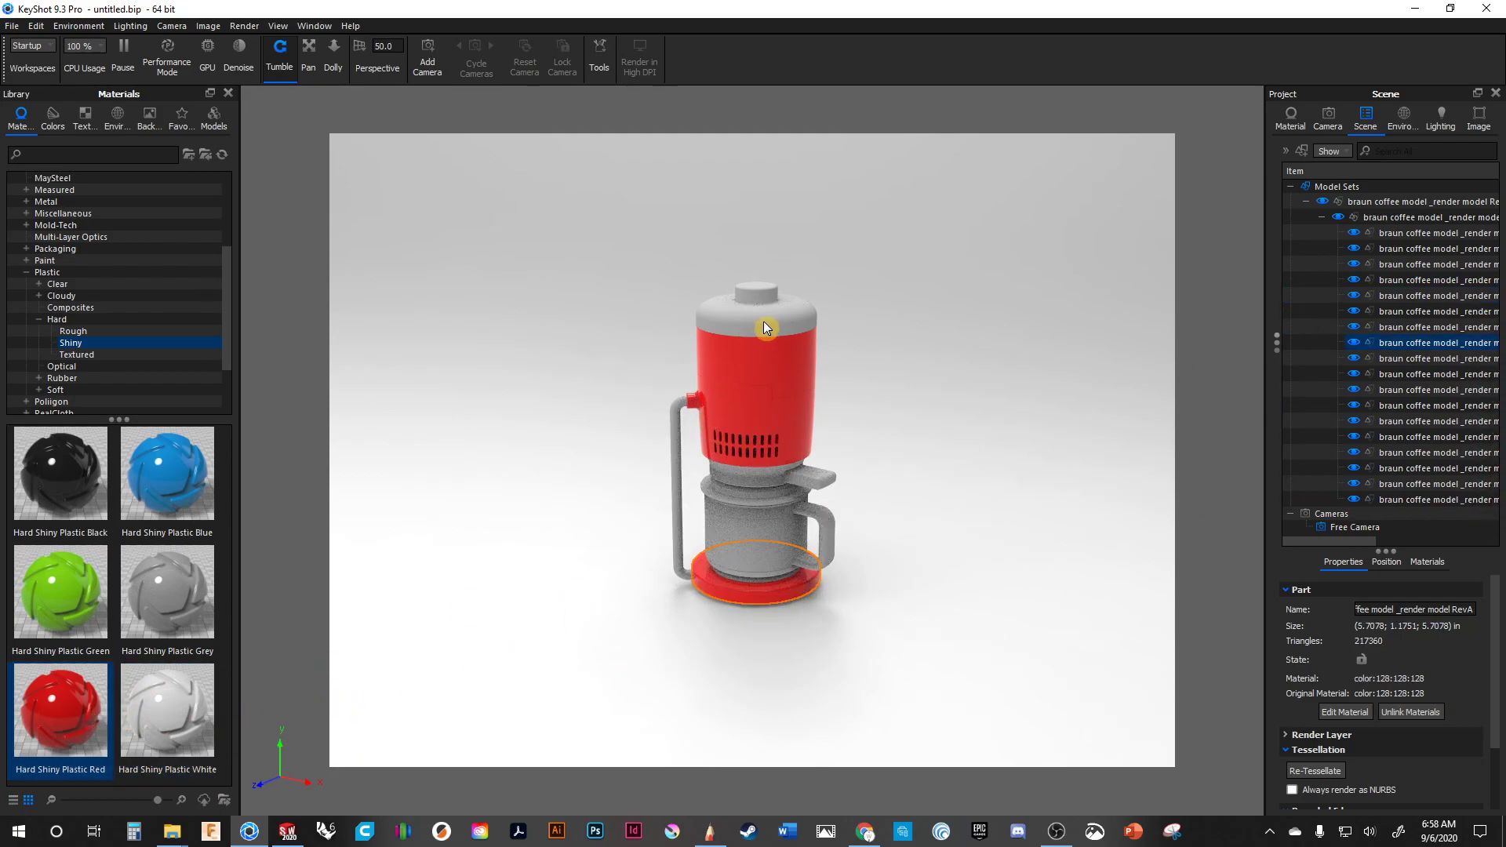
pyautogui.moveTo(56, 716); pyautogui.dragTo(1428, 345)
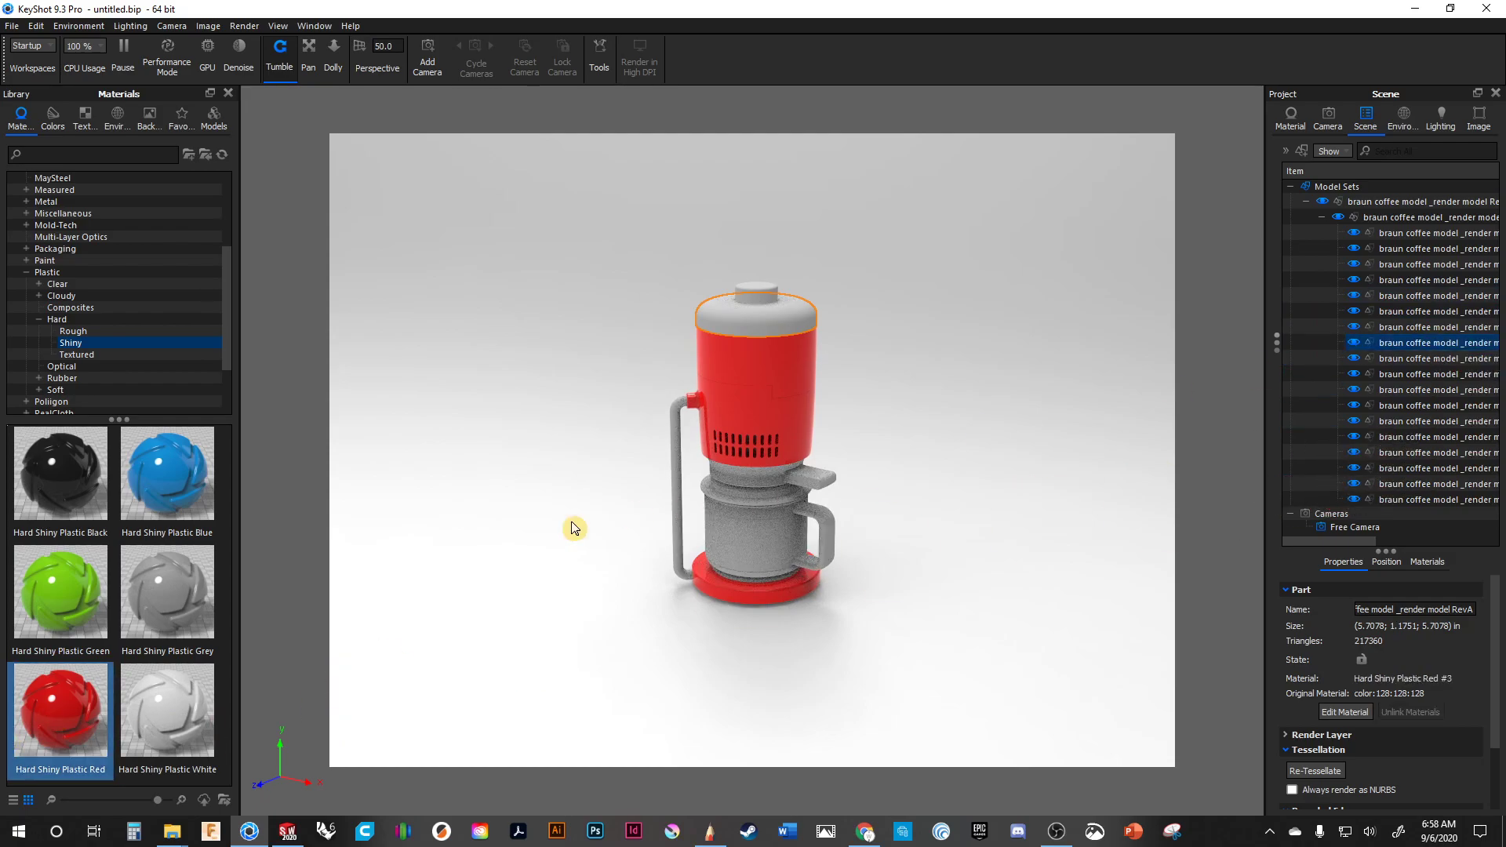
pyautogui.click(757, 294)
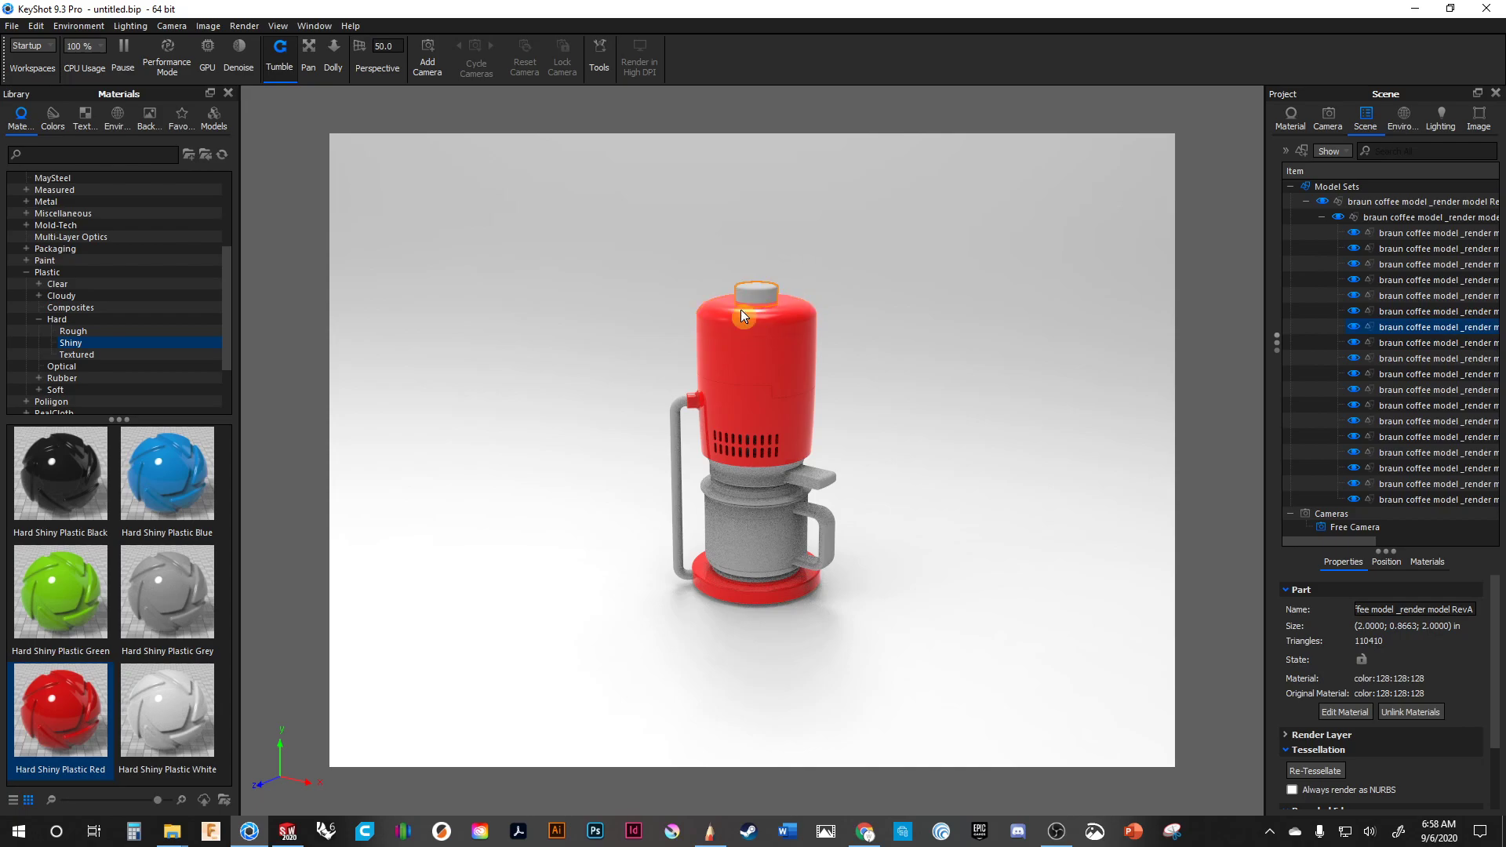
pyautogui.moveTo(75, 707); pyautogui.dragTo(1380, 329)
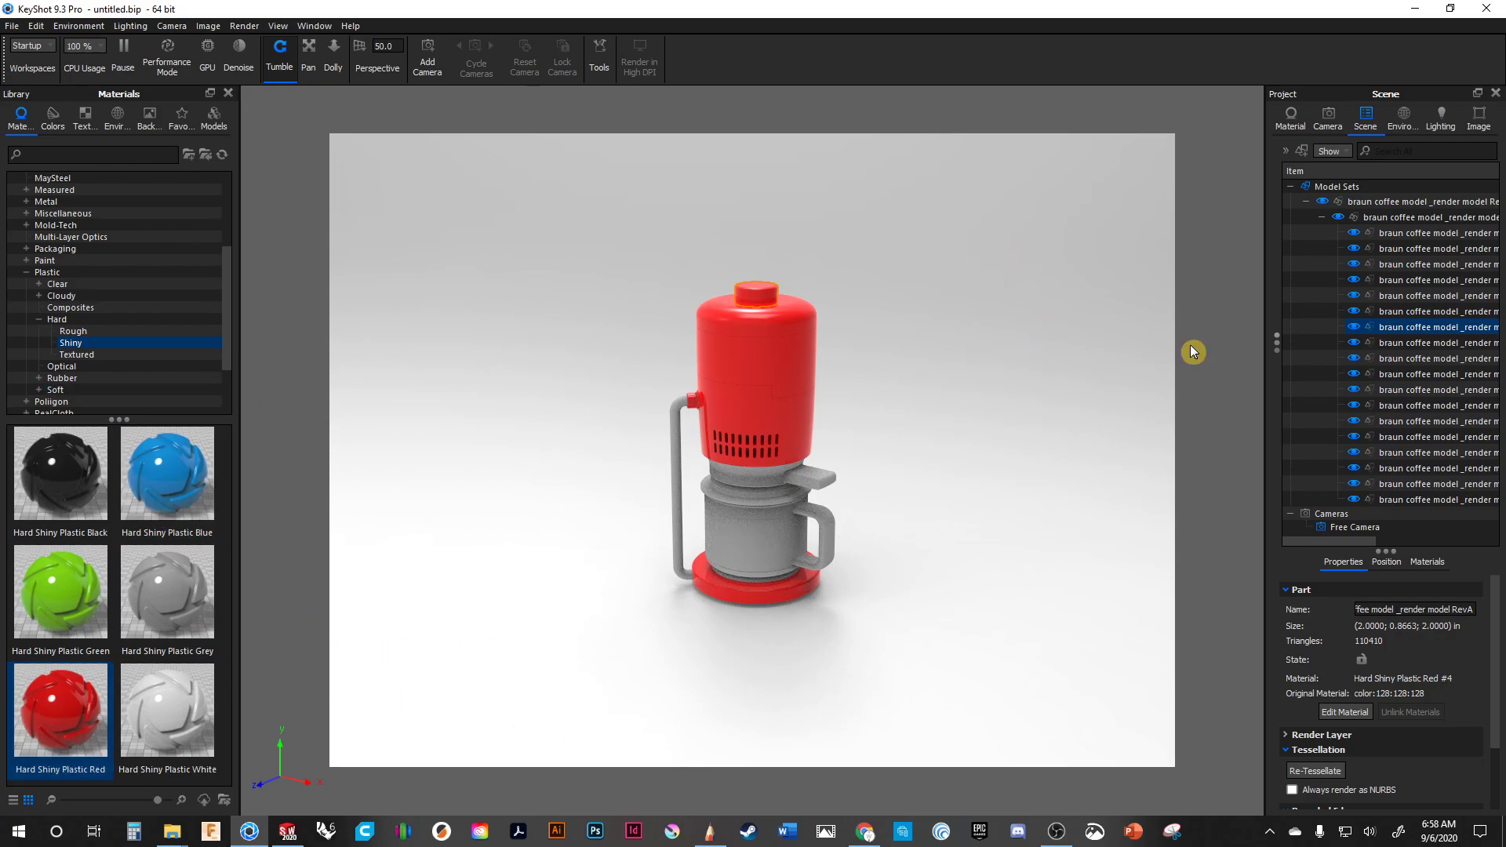
# - Link all the red Hard Shiny Plastic materials in the project into one shared material
pyautogui.click(1302, 124)
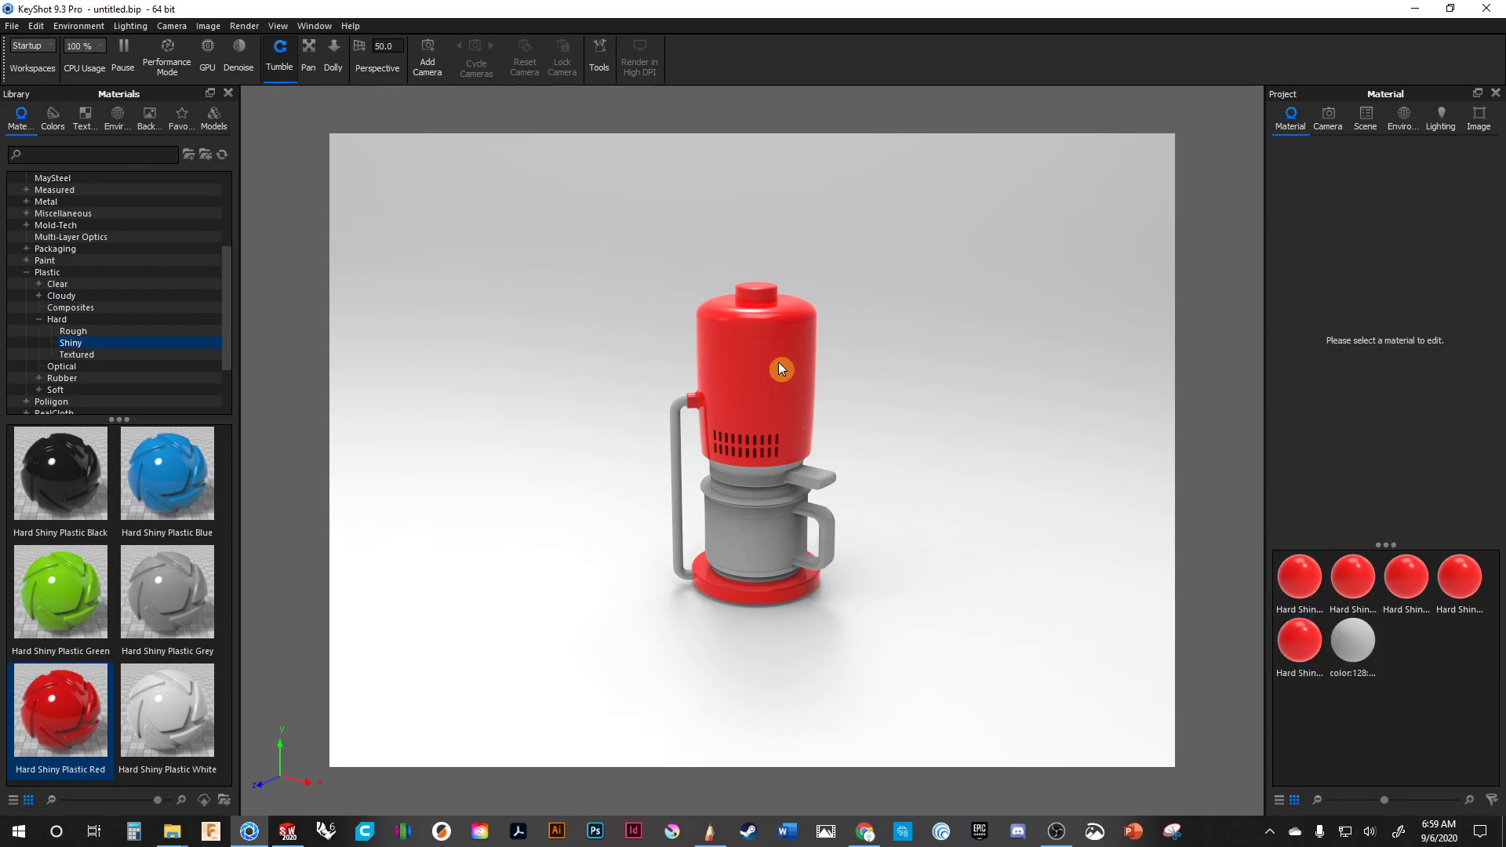
pyautogui.click(1306, 645)
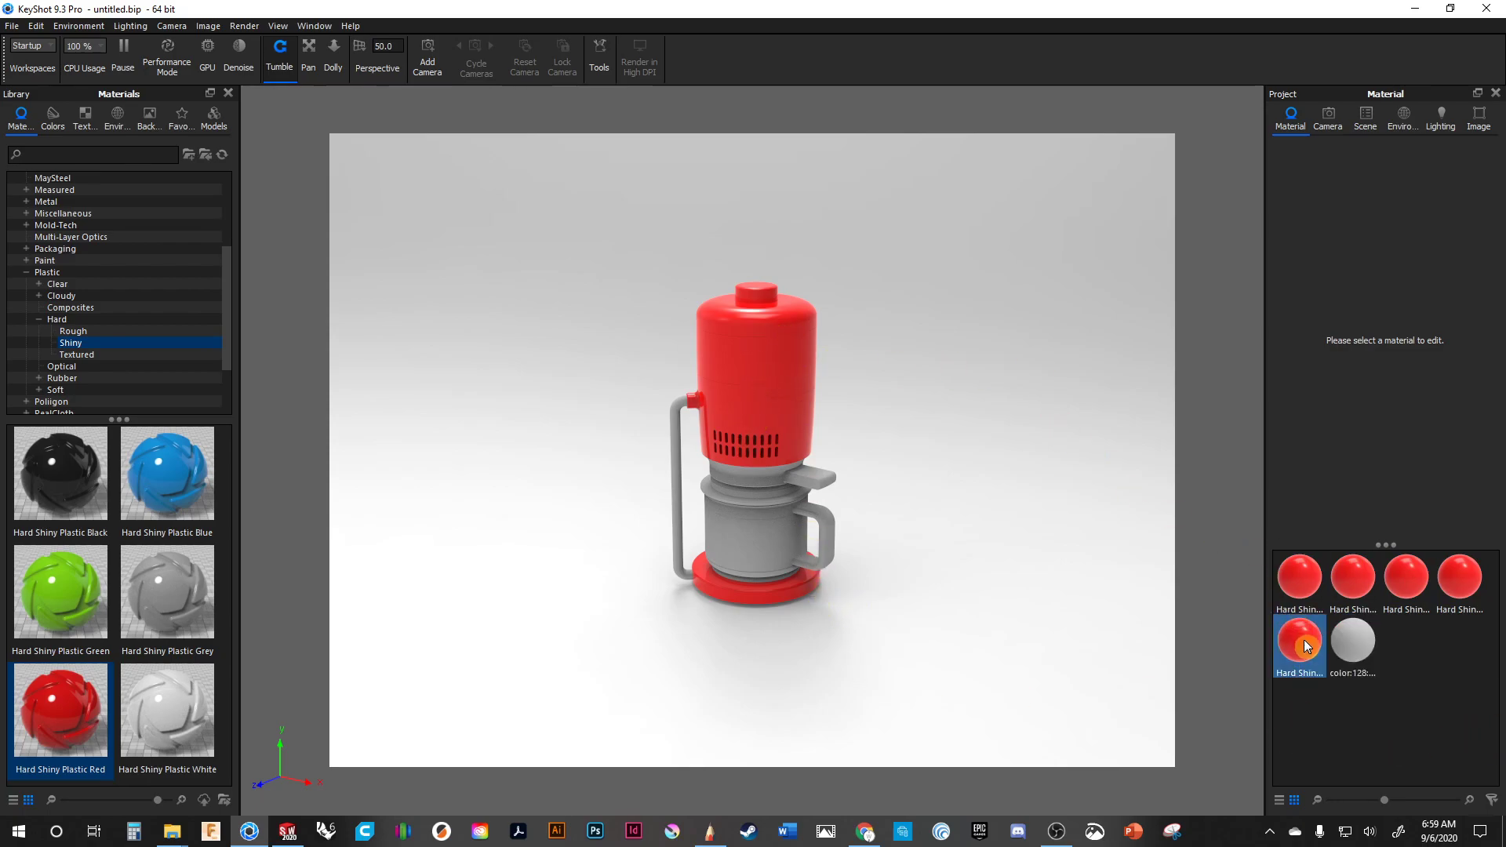
pyautogui.keyDown('shift'); pyautogui.click(1305, 613); pyautogui.keyUp('shift')
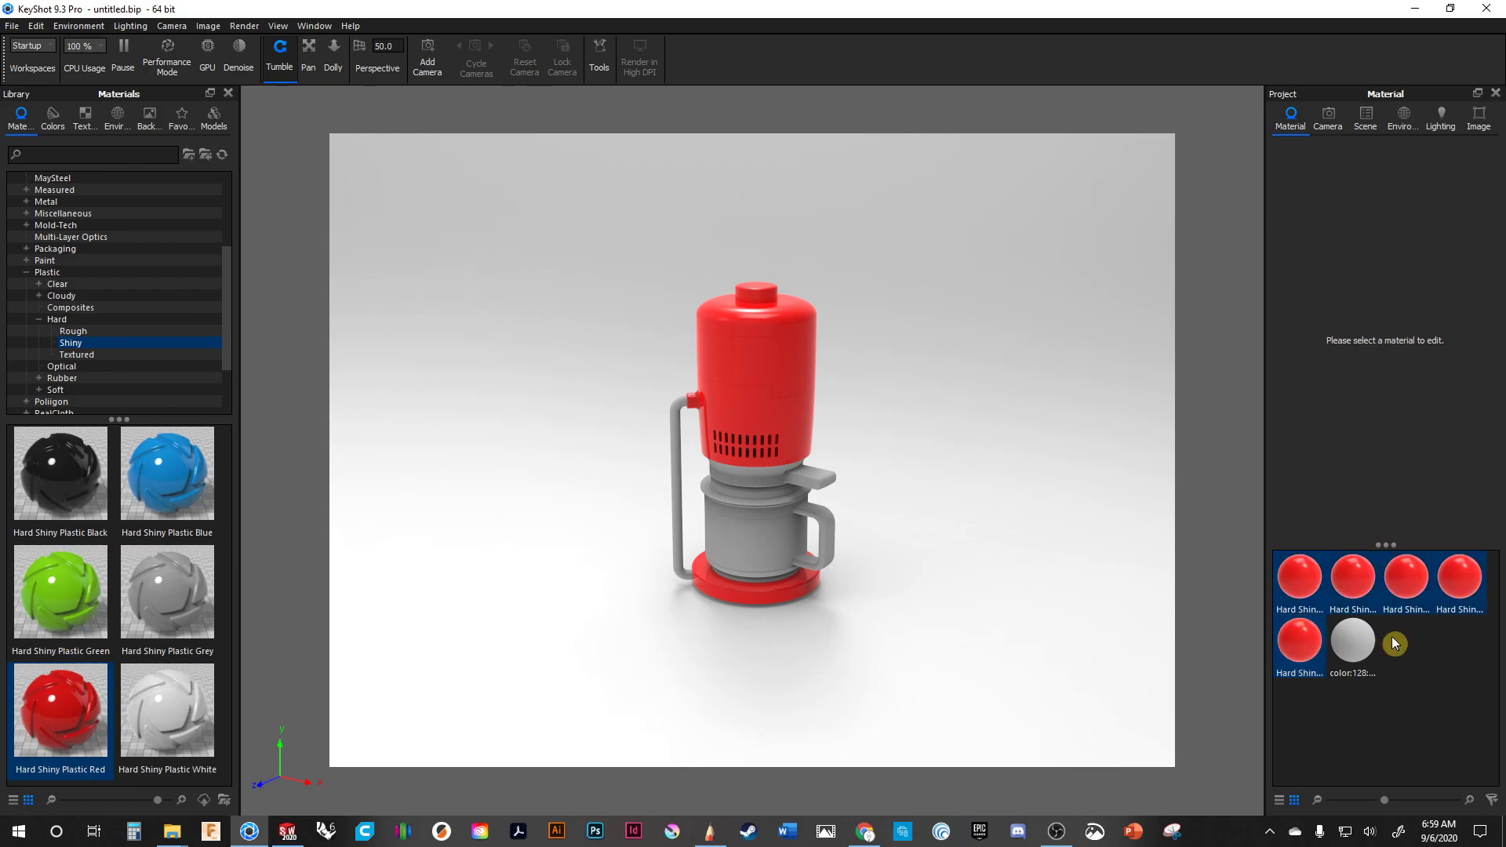
pyautogui.rightClick(1310, 580)
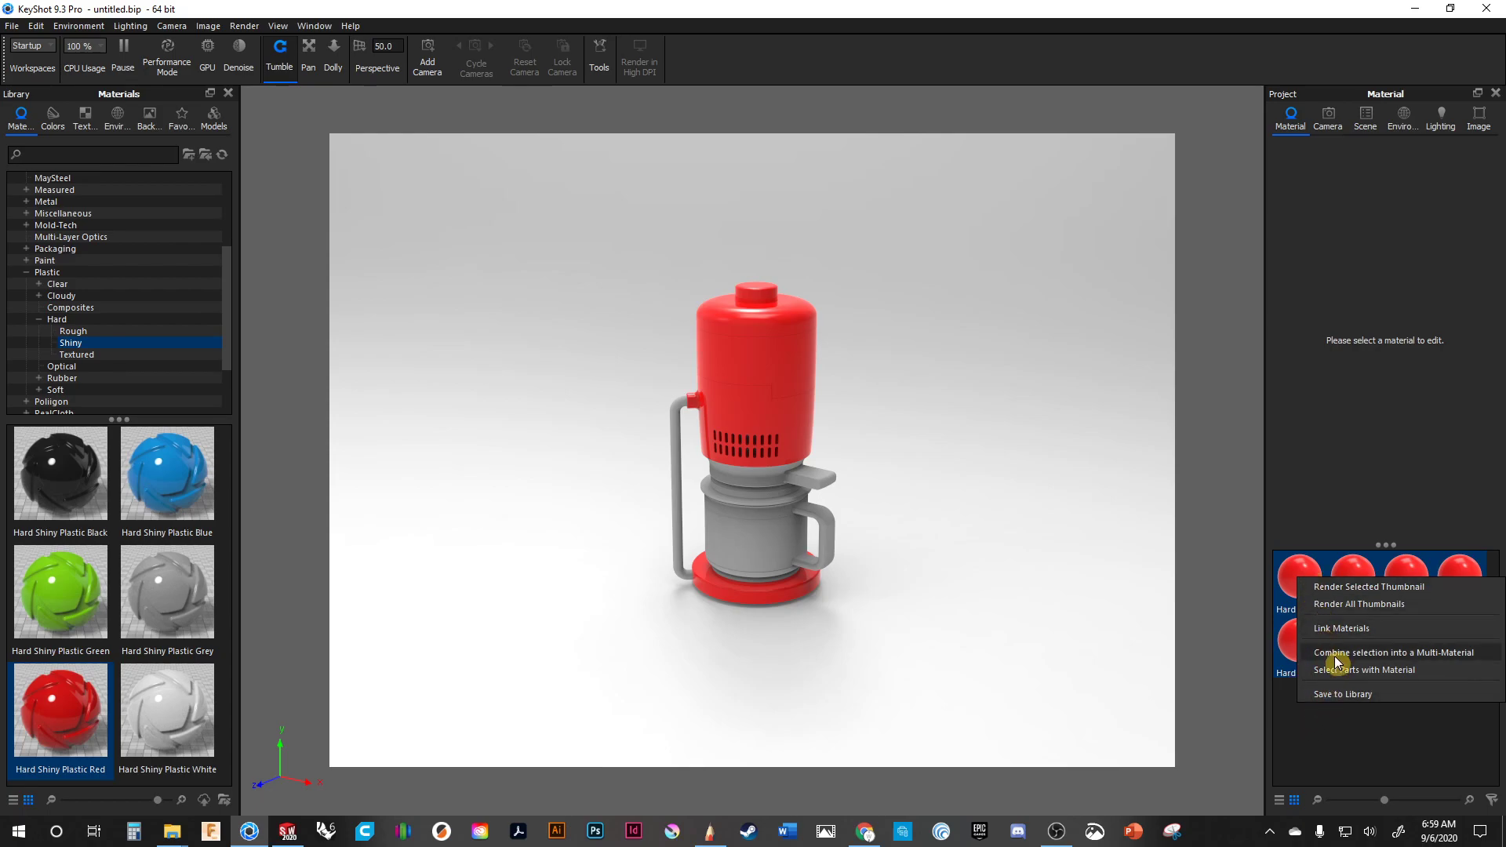
pyautogui.click(1336, 628)
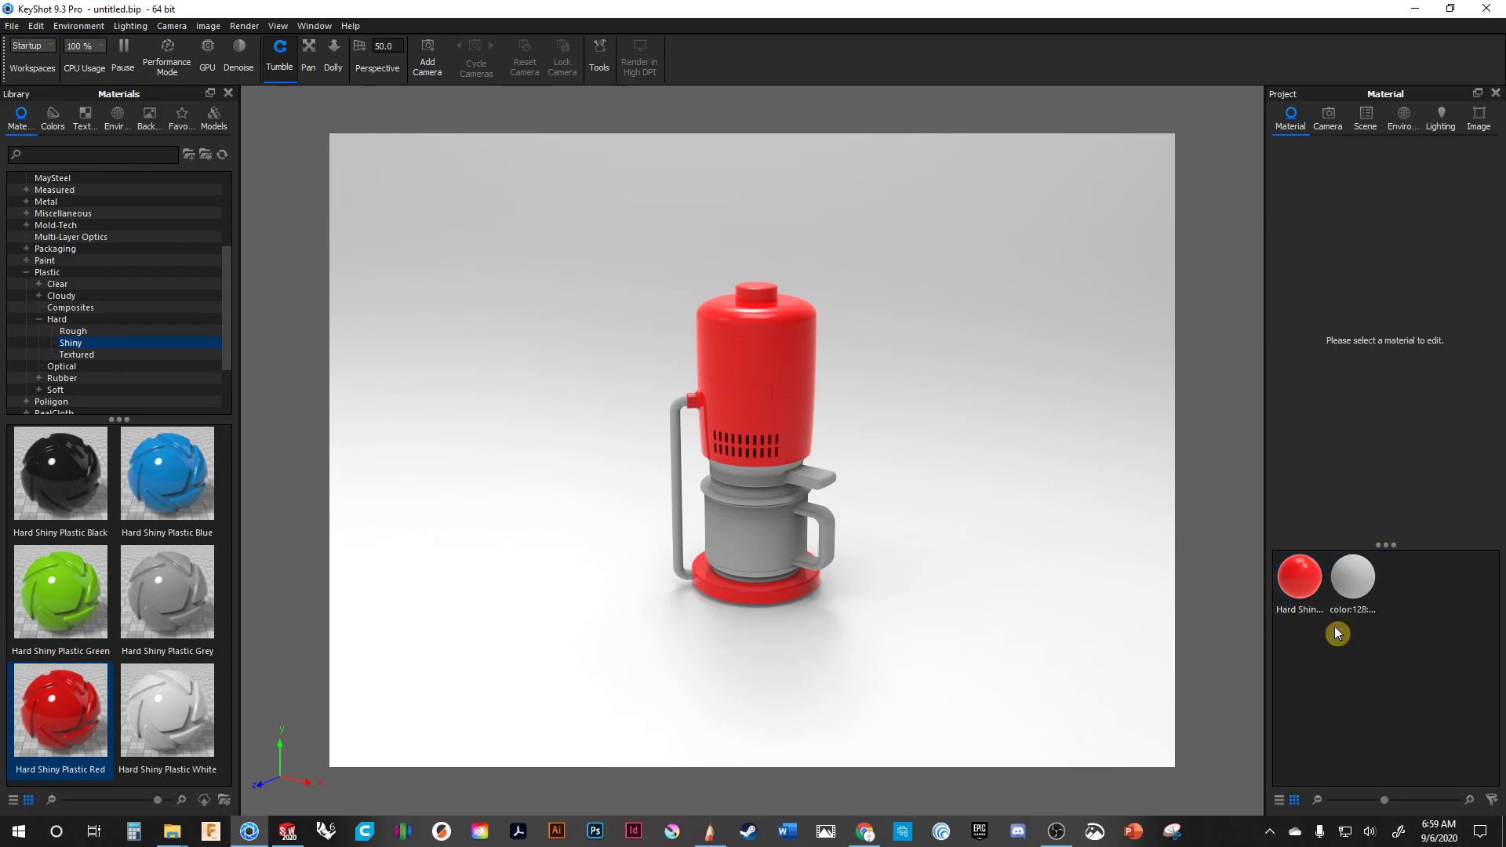
# - Try a muted blue diffuse colour on the linked Hard Shiny Plastic Red material and discard the change
pyautogui.moveTo(1293, 587)
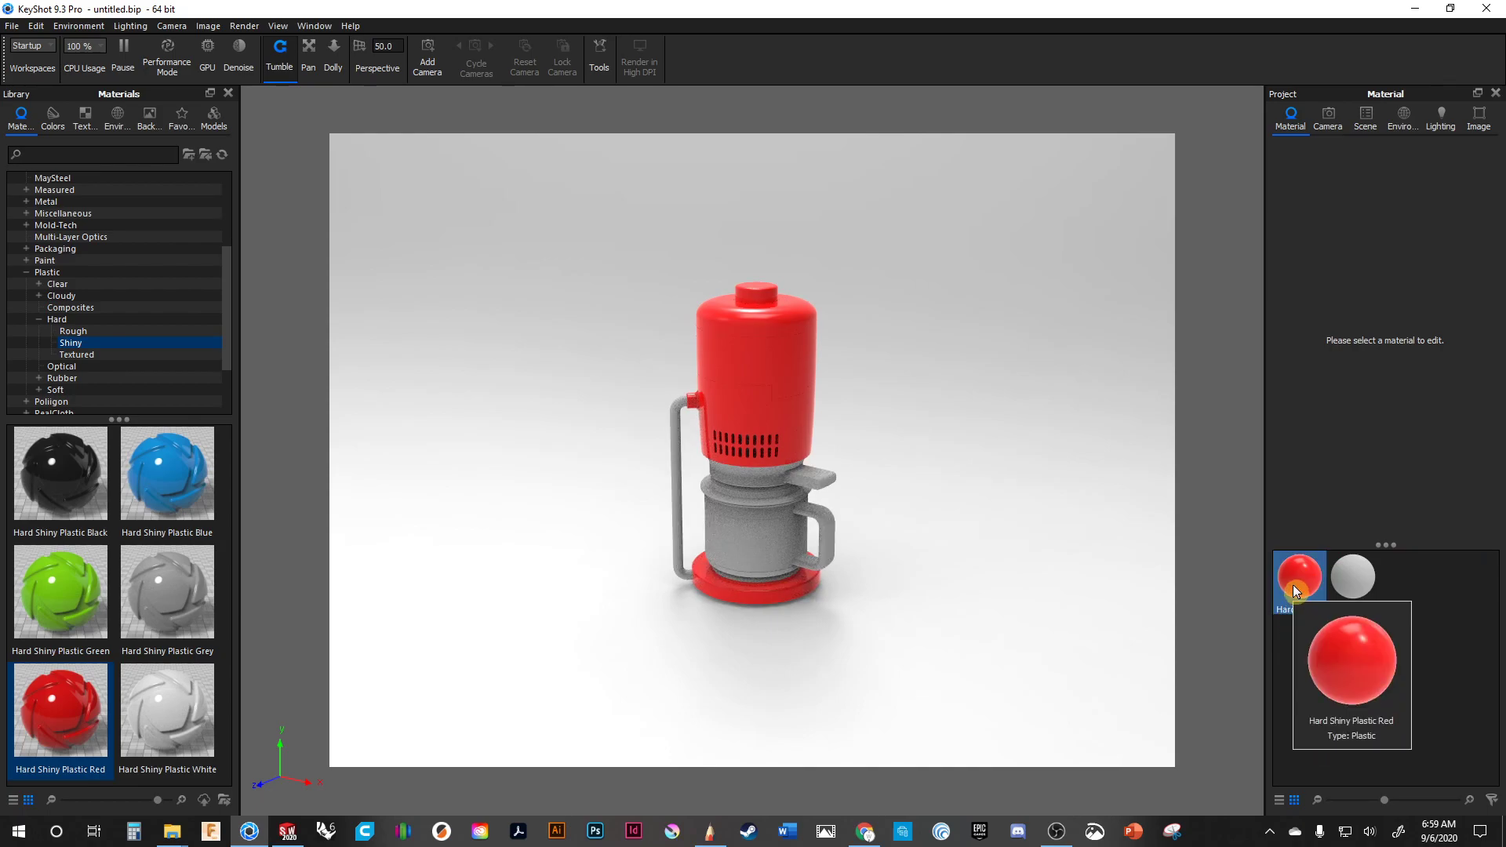
pyautogui.doubleClick(1292, 585)
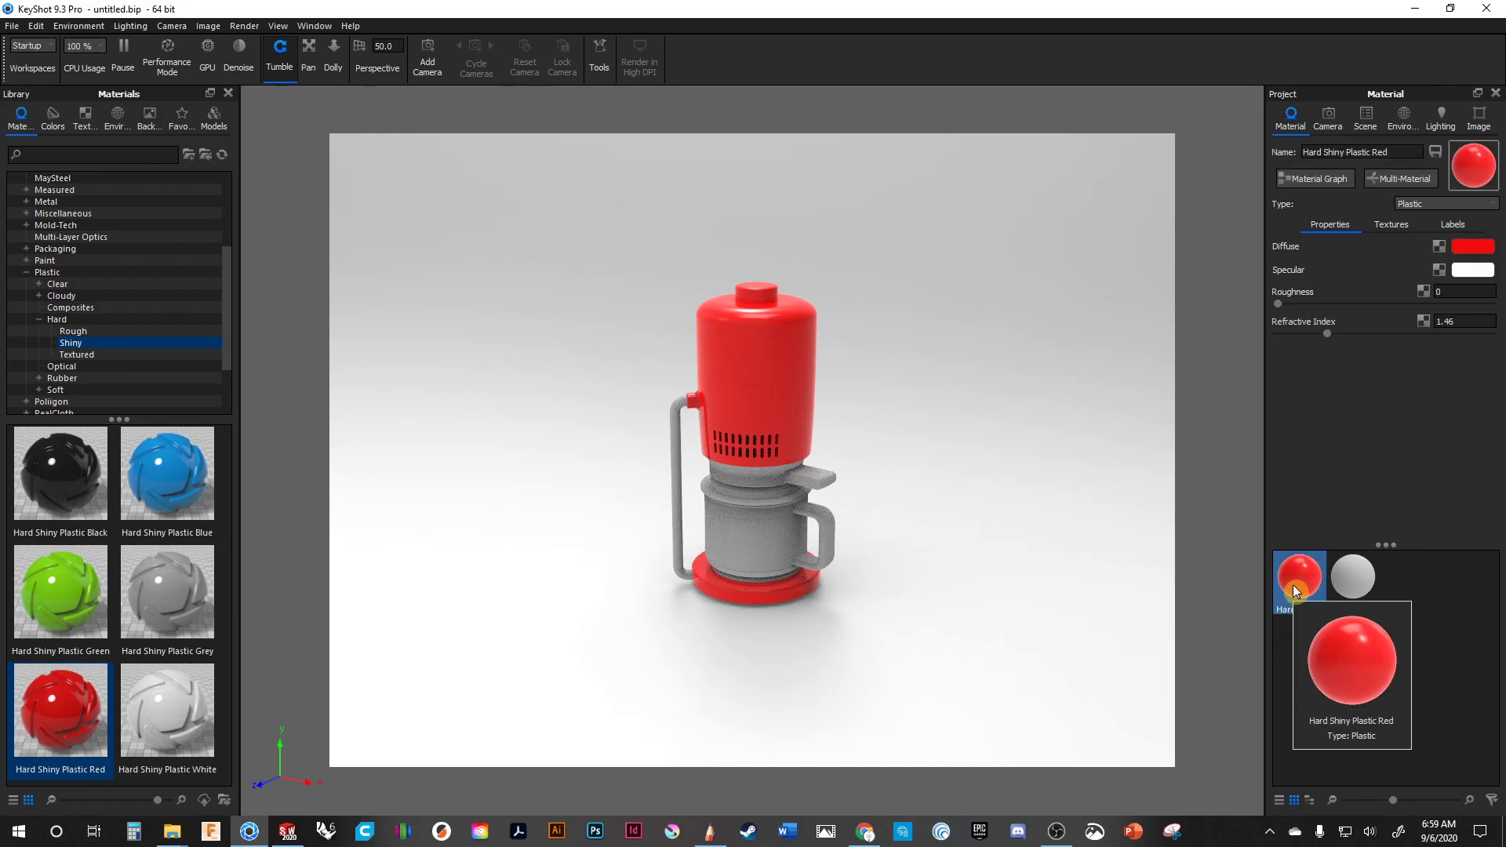
pyautogui.click(1475, 248)
pyautogui.moveTo(1357, 184); pyautogui.dragTo(1477, 126)
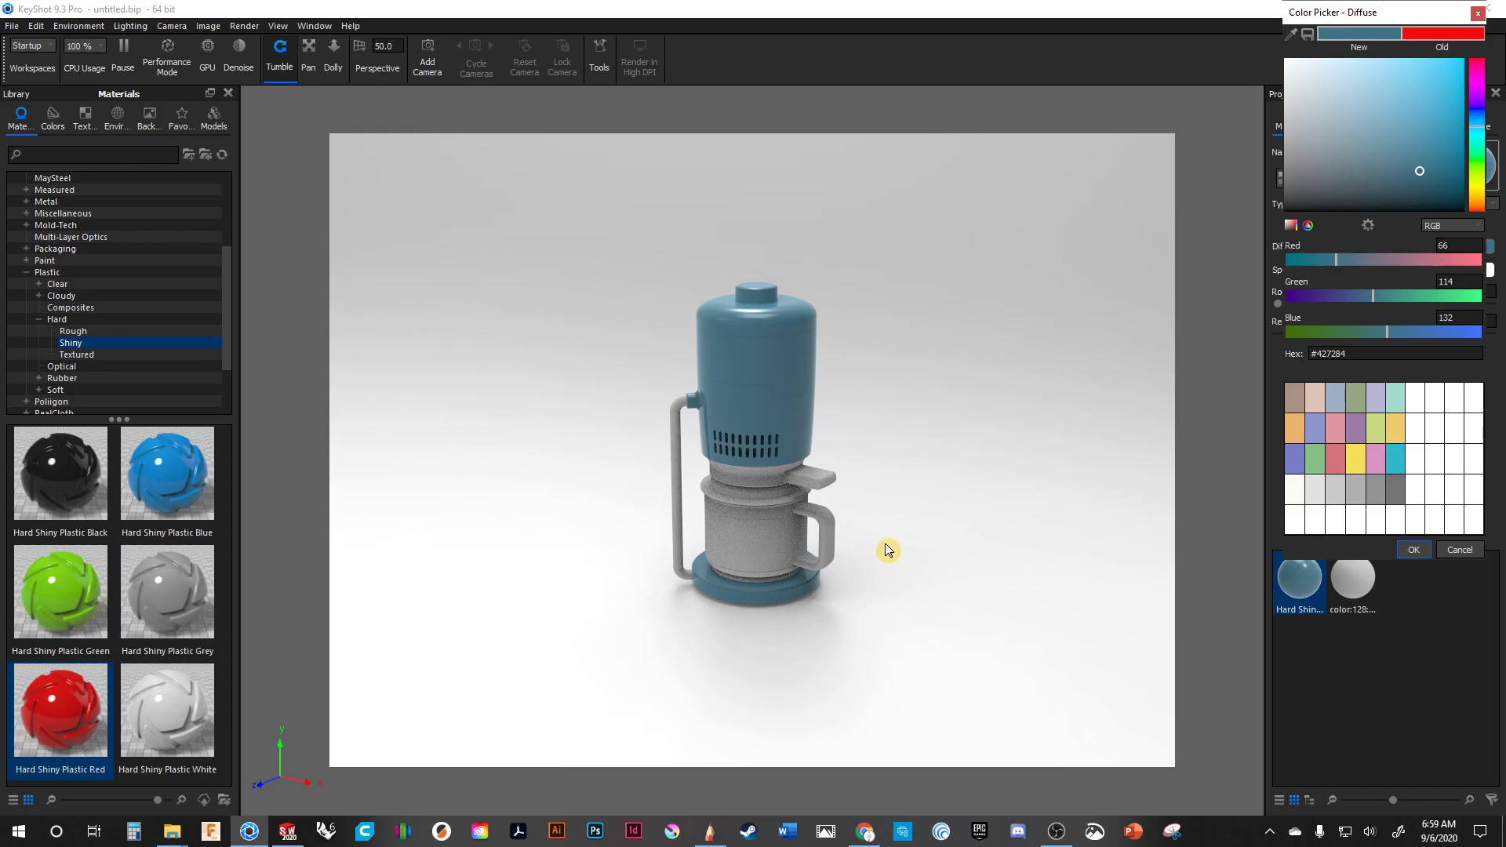
pyautogui.click(1478, 17)
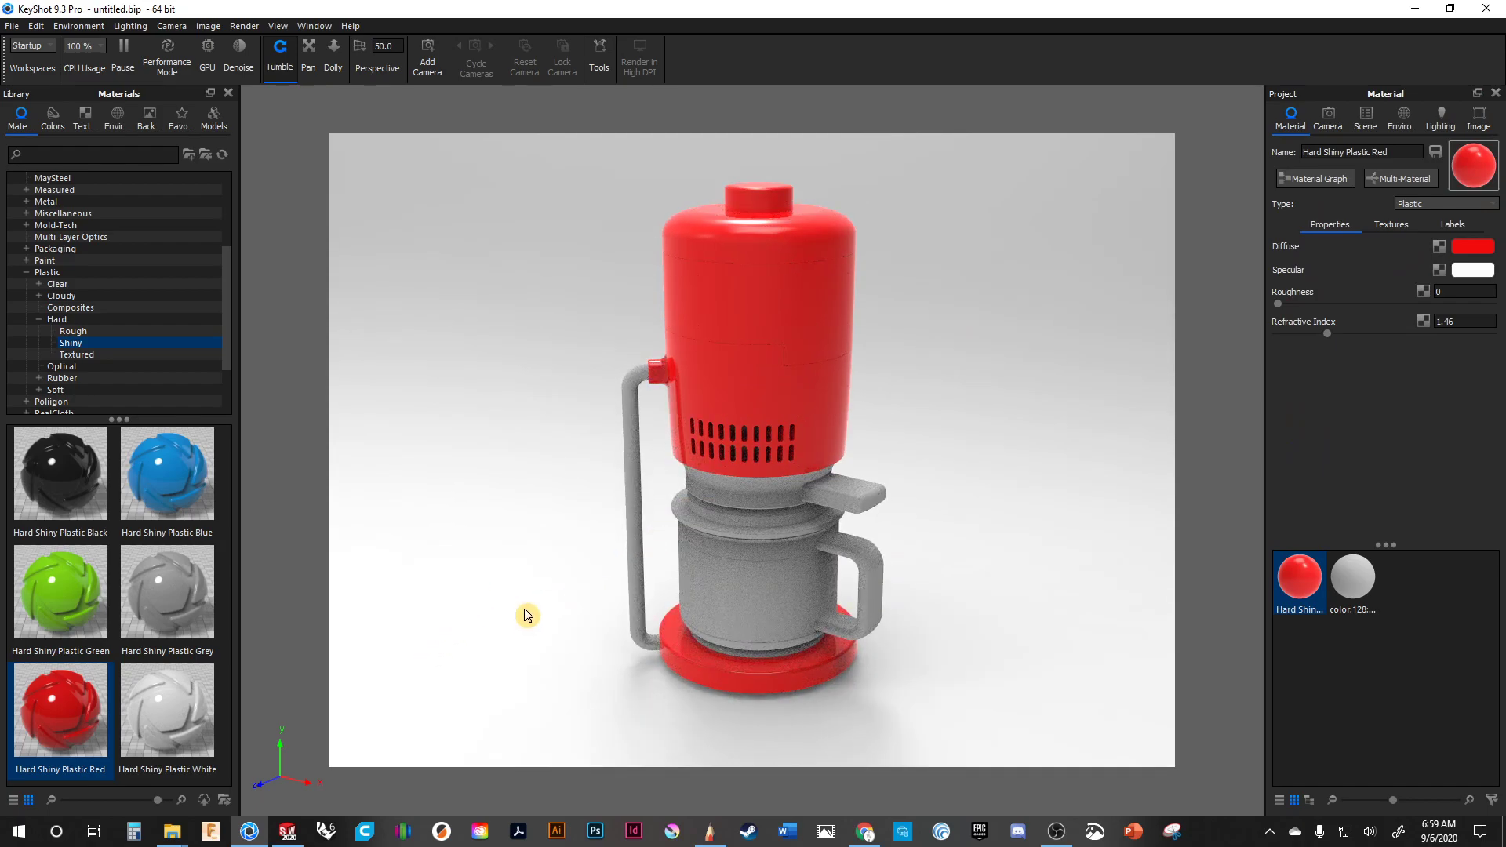
# - Collapse the Plastic materials in the library and open the Aluminum category under Metal
pyautogui.moveTo(233, 361)
pyautogui.mouseDown()
pyautogui.moveTo(233, 380)
pyautogui.moveTo(230, 339)
pyautogui.mouseUp()
pyautogui.moveTo(461, 444); pyautogui.dragTo(503, 448)
pyautogui.moveTo(536, 507); pyautogui.dragTo(548, 511)
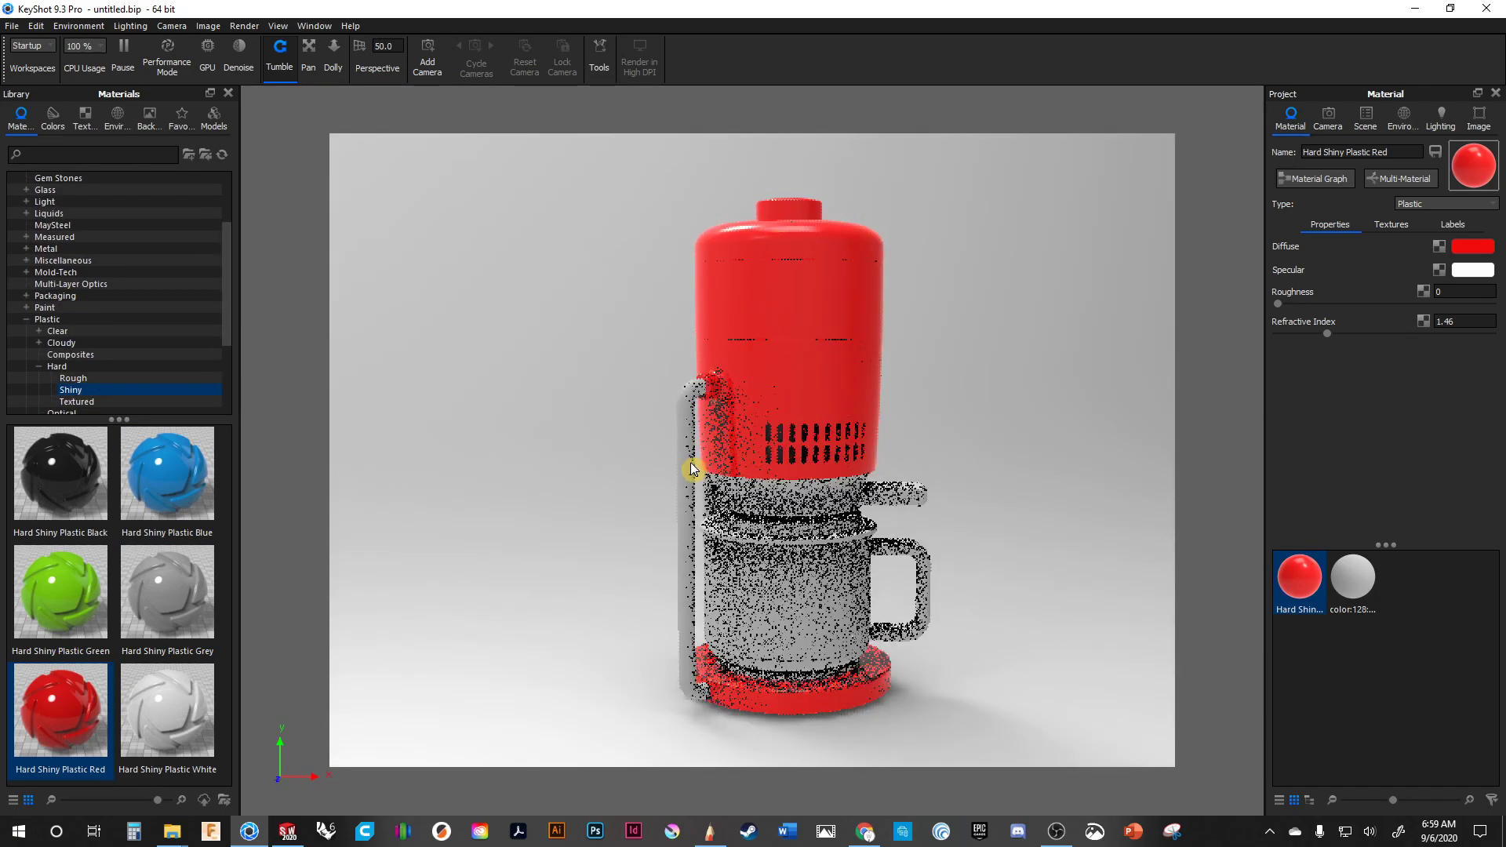
pyautogui.click(27, 319)
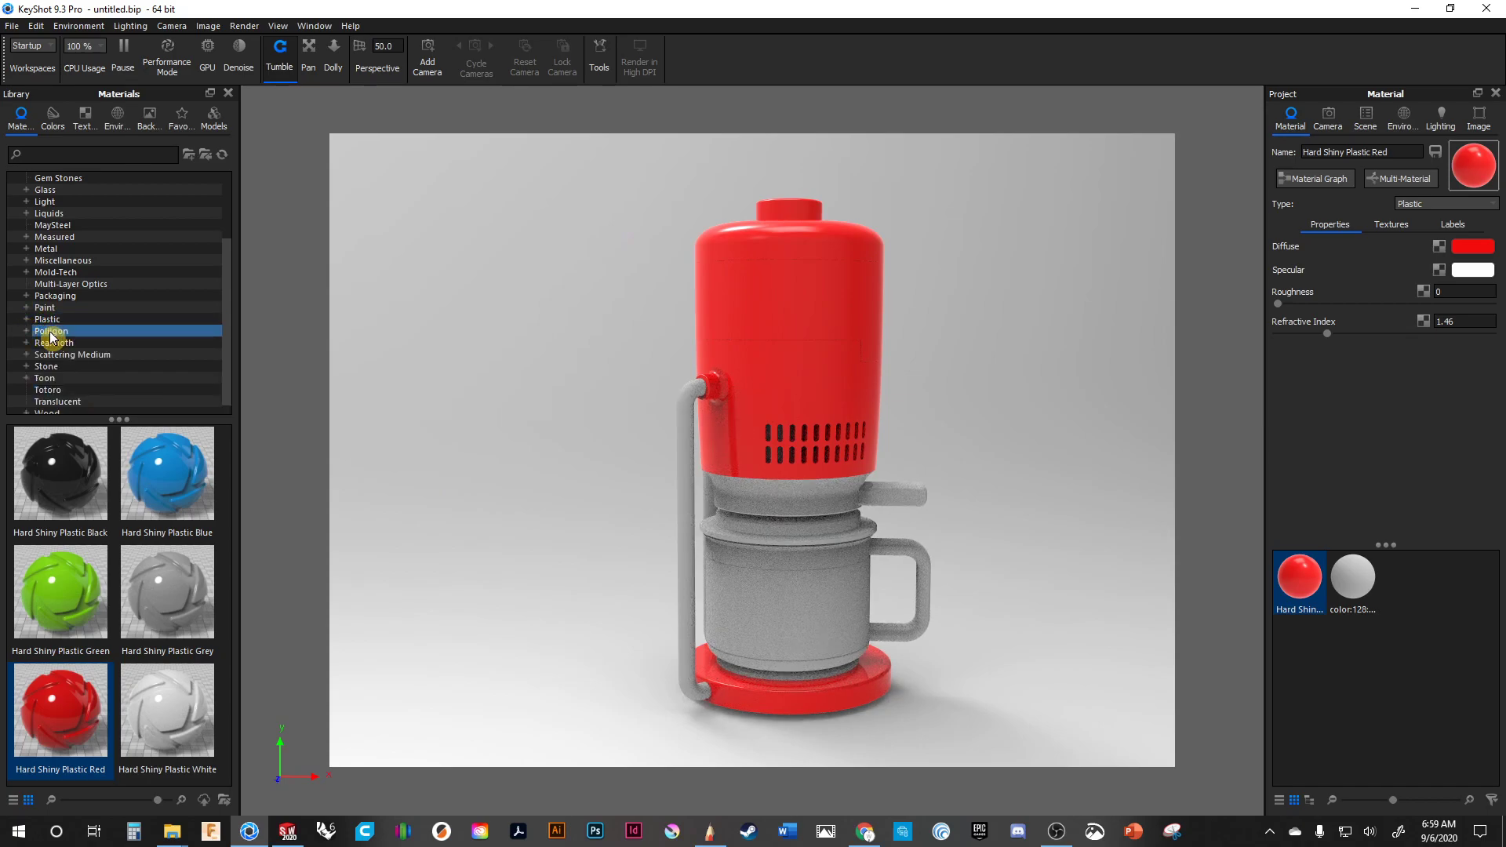
pyautogui.moveTo(549, 403); pyautogui.dragTo(555, 431)
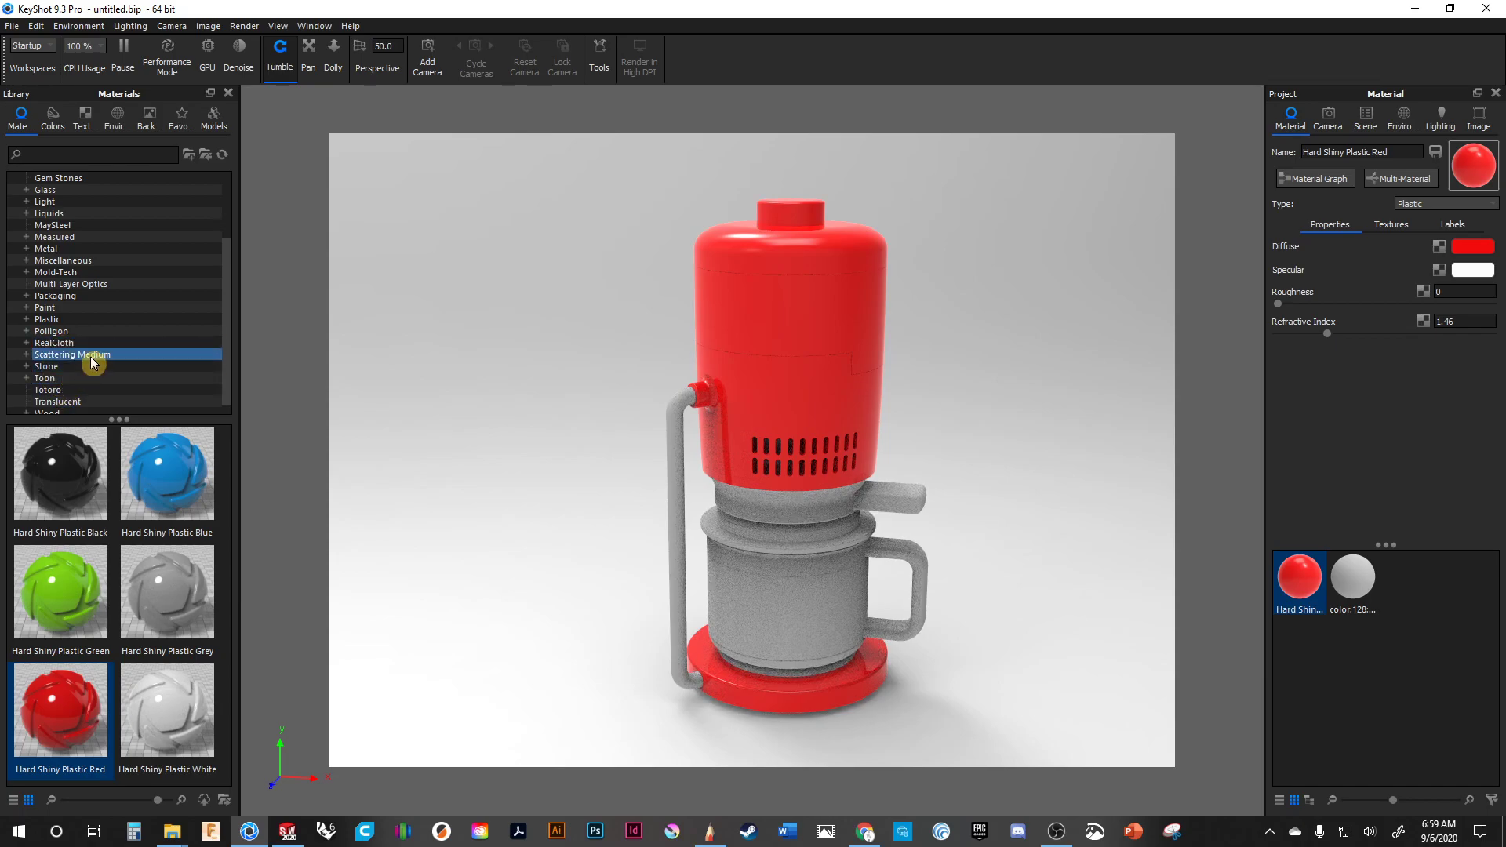
pyautogui.scroll(-1, 89, 348)
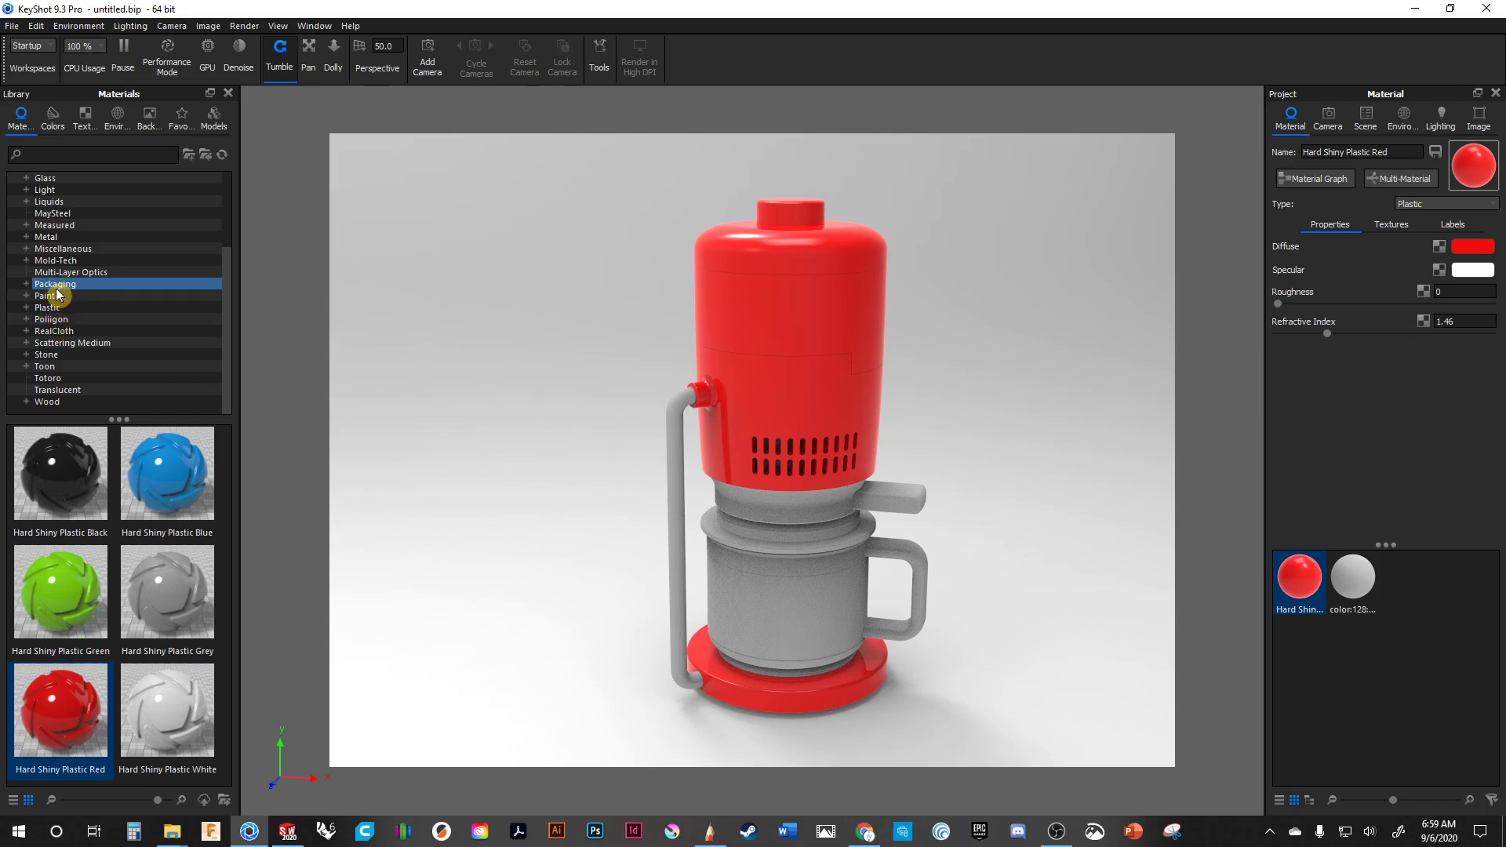
pyautogui.scroll(1, 57, 295)
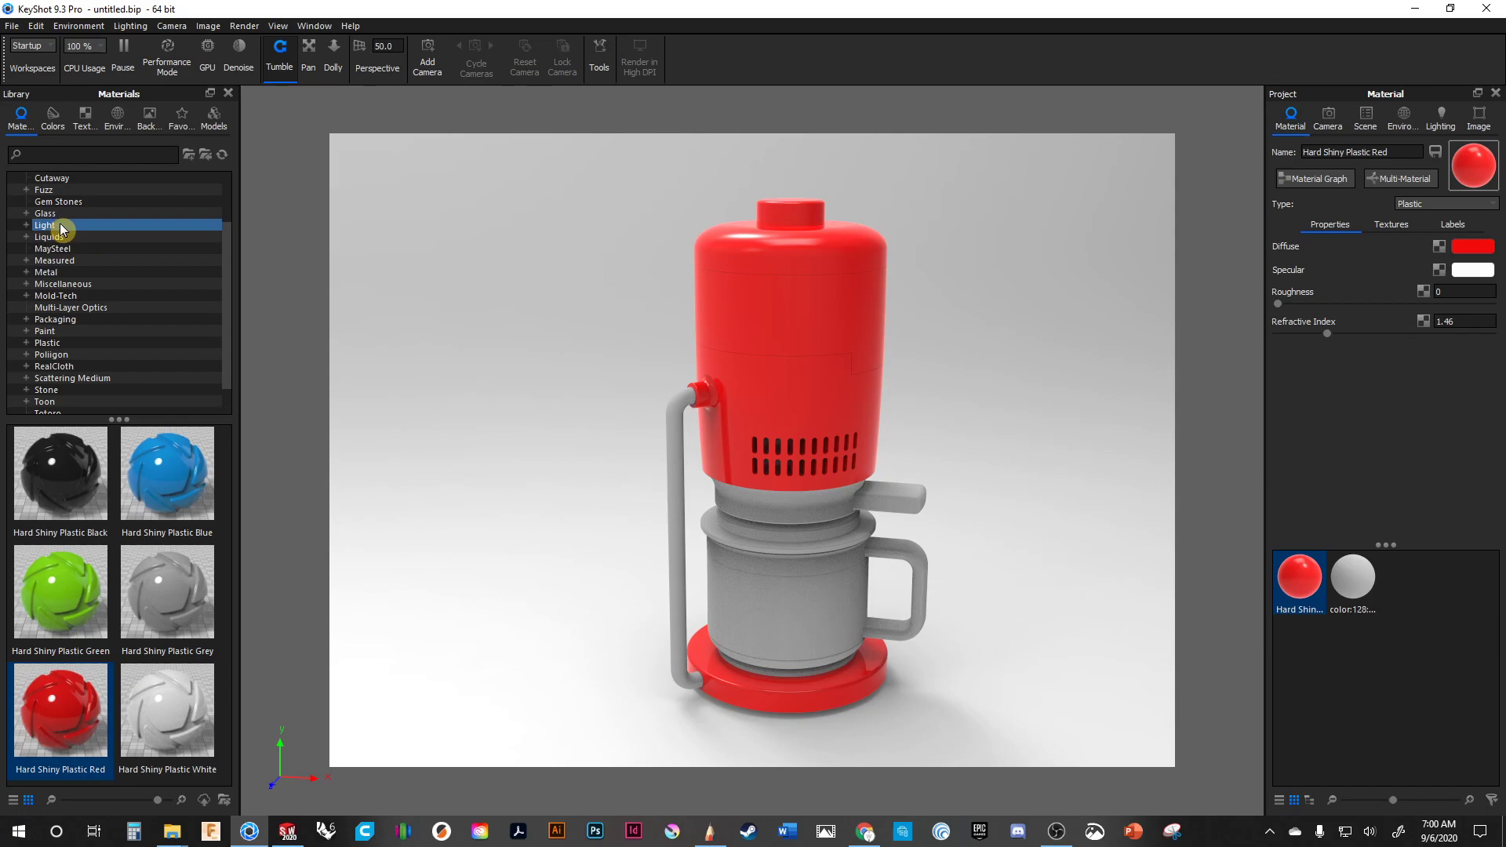
pyautogui.click(48, 270)
pyautogui.click(36, 265)
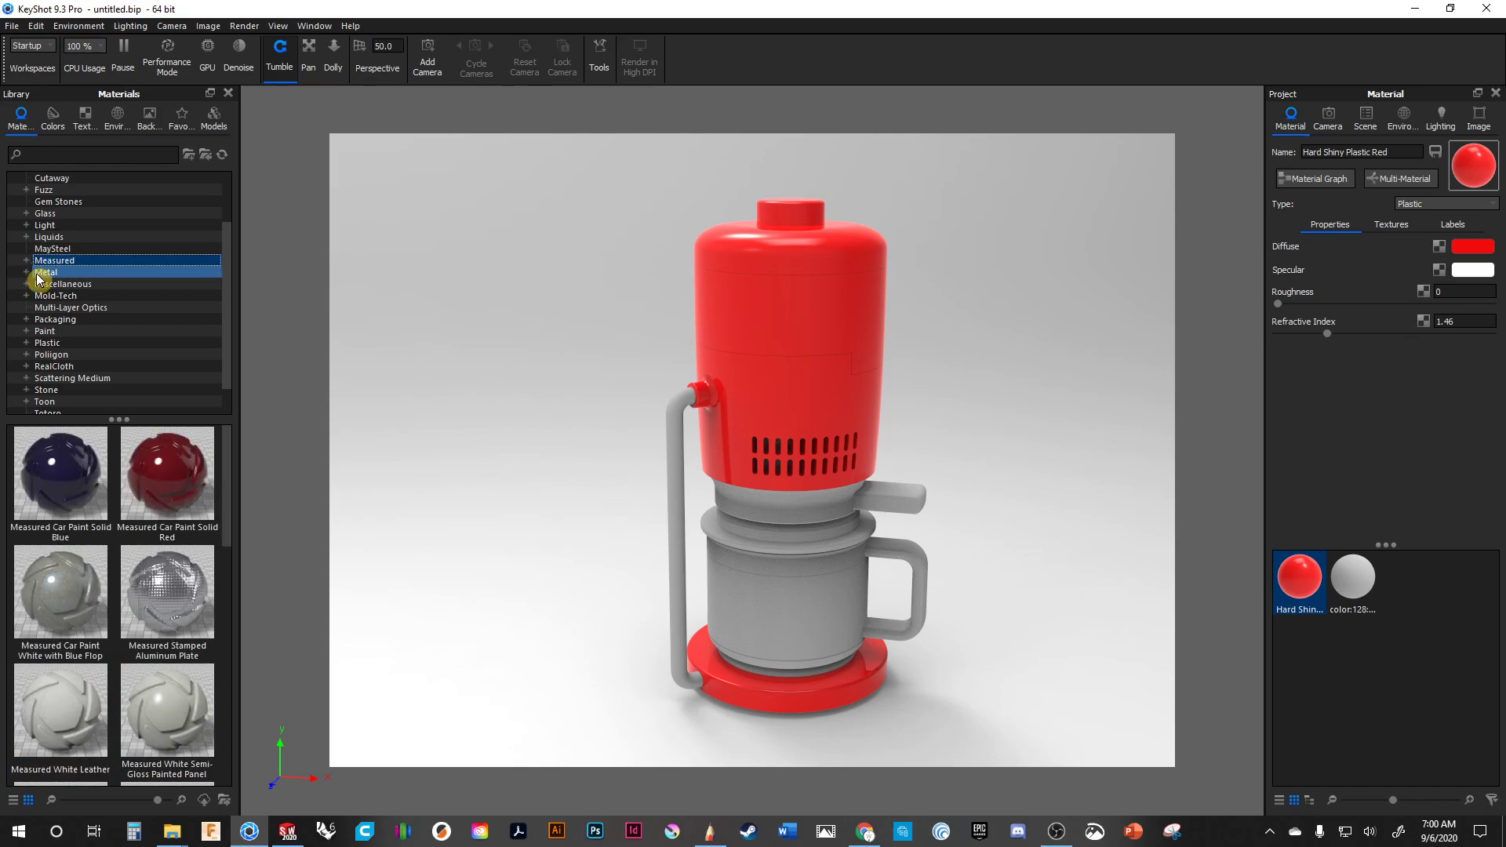
pyautogui.click(26, 273)
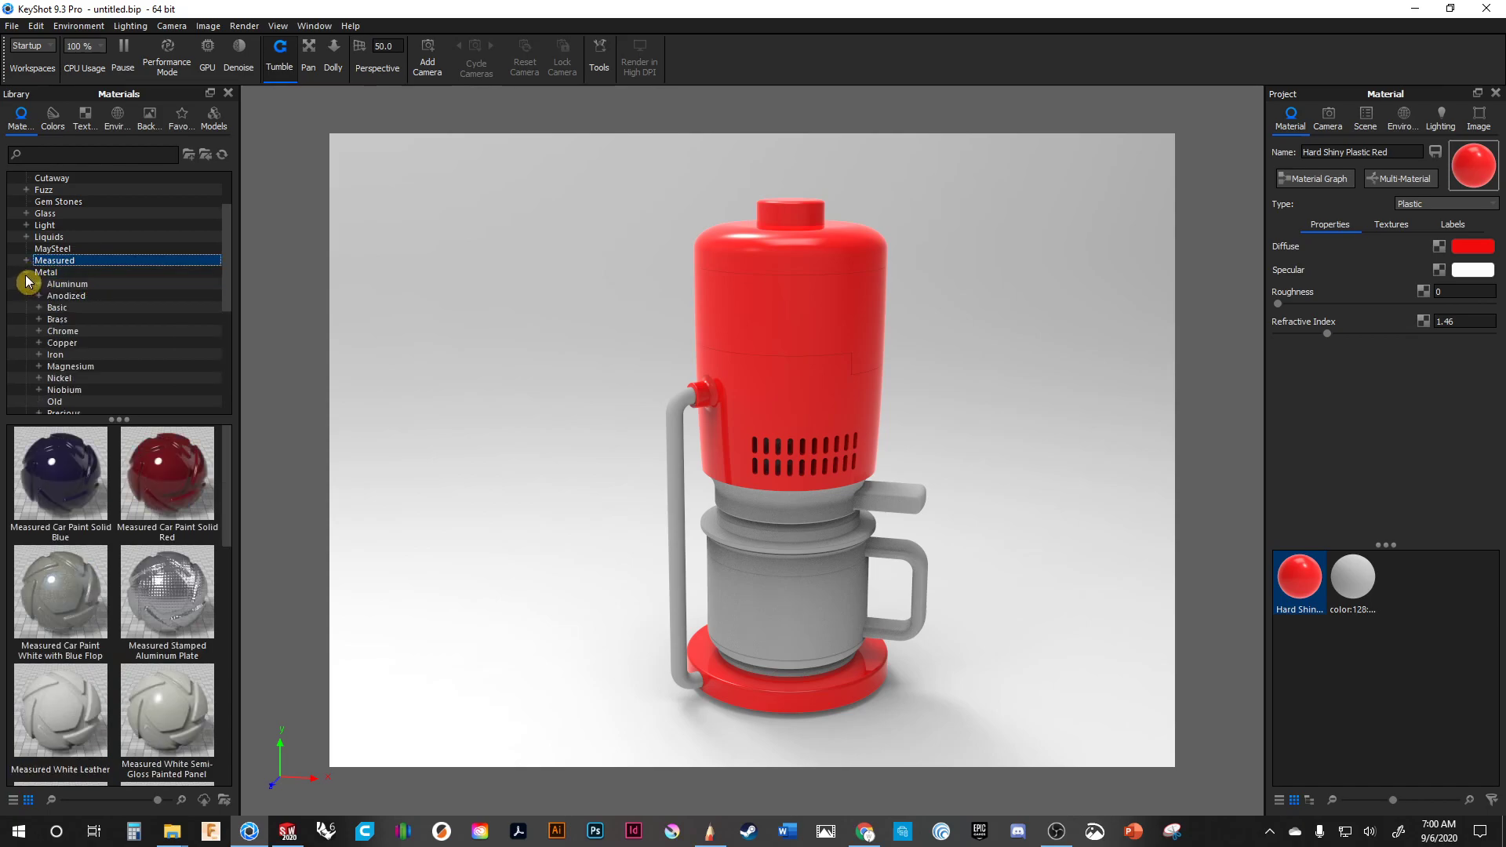
pyautogui.click(60, 285)
# - Assign Aluminum Polished to the small cap on top of the lid through its part in the scene tree
pyautogui.click(176, 653)
pyautogui.moveTo(137, 606); pyautogui.dragTo(689, 513)
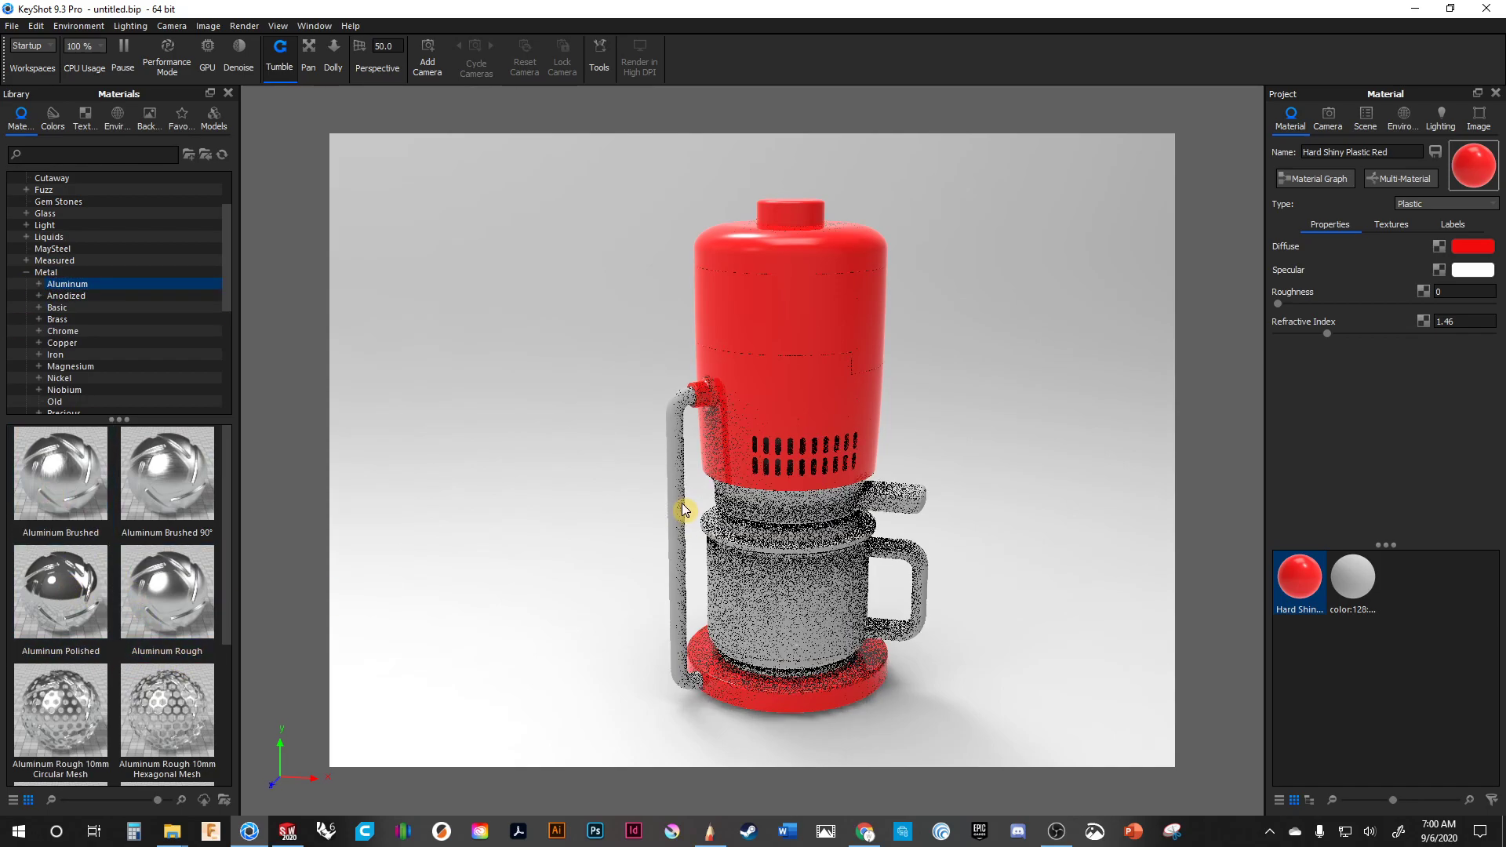
pyautogui.click(1364, 118)
pyautogui.click(75, 588)
pyautogui.moveTo(76, 588); pyautogui.dragTo(1403, 328)
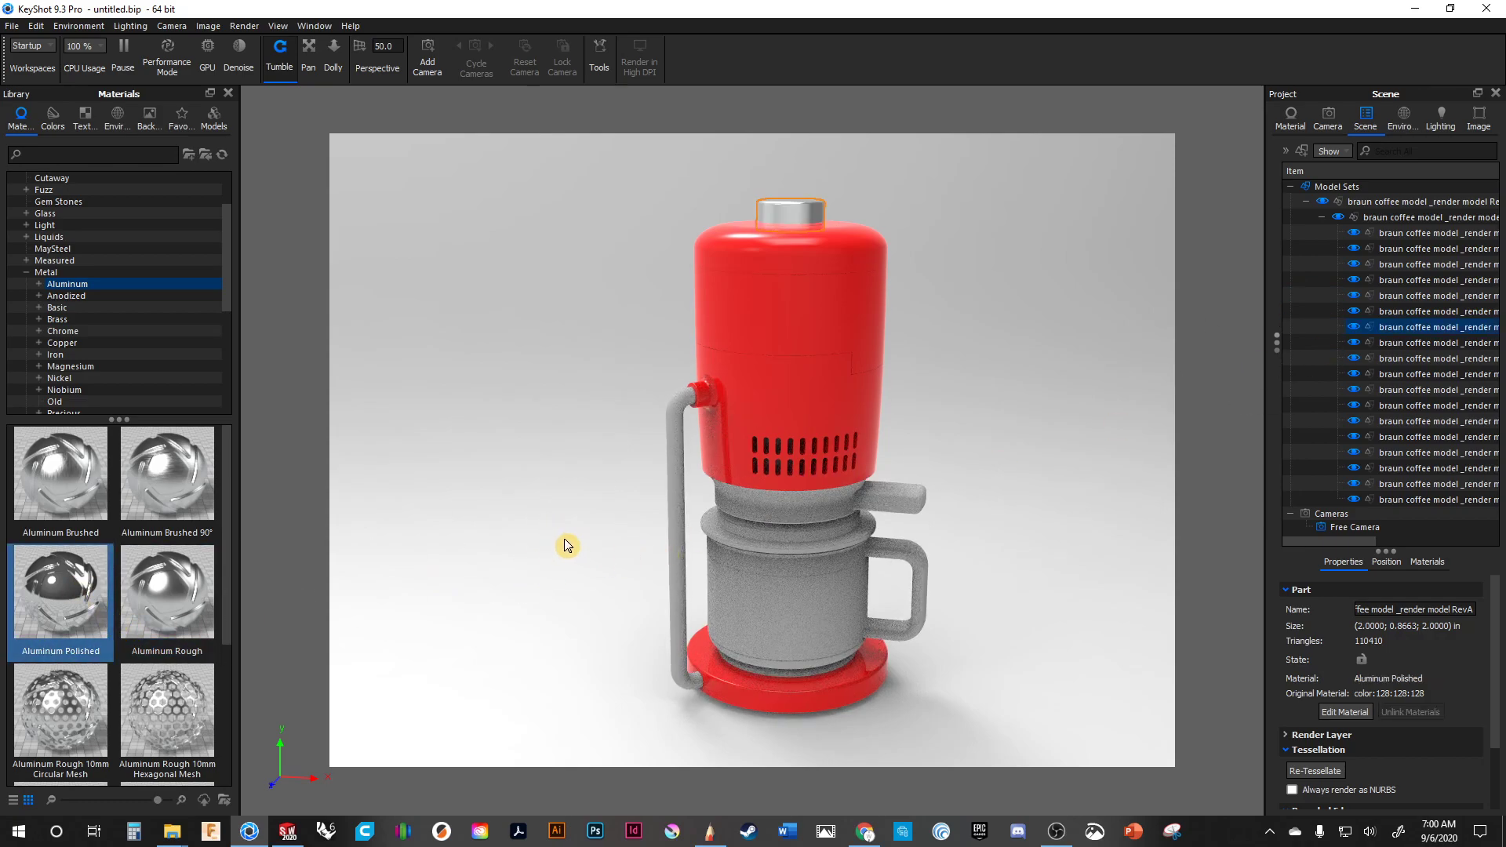
# - Assign Aluminum Polished to both vertical support tubes connecting the housing to the base
pyautogui.moveTo(535, 573); pyautogui.dragTo(470, 593)
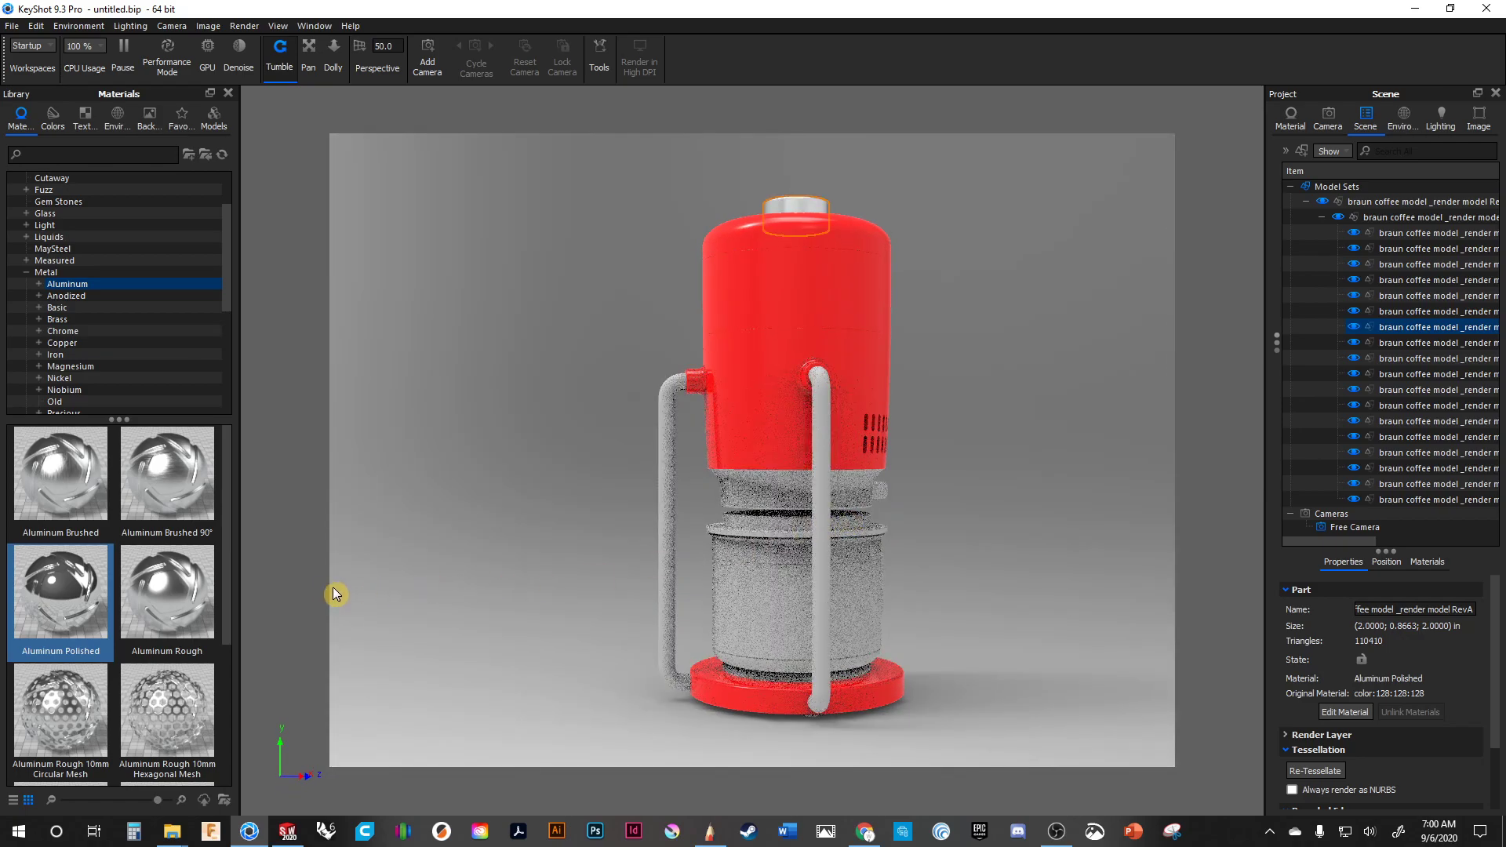
pyautogui.moveTo(35, 599); pyautogui.dragTo(1379, 333)
pyautogui.click(671, 508)
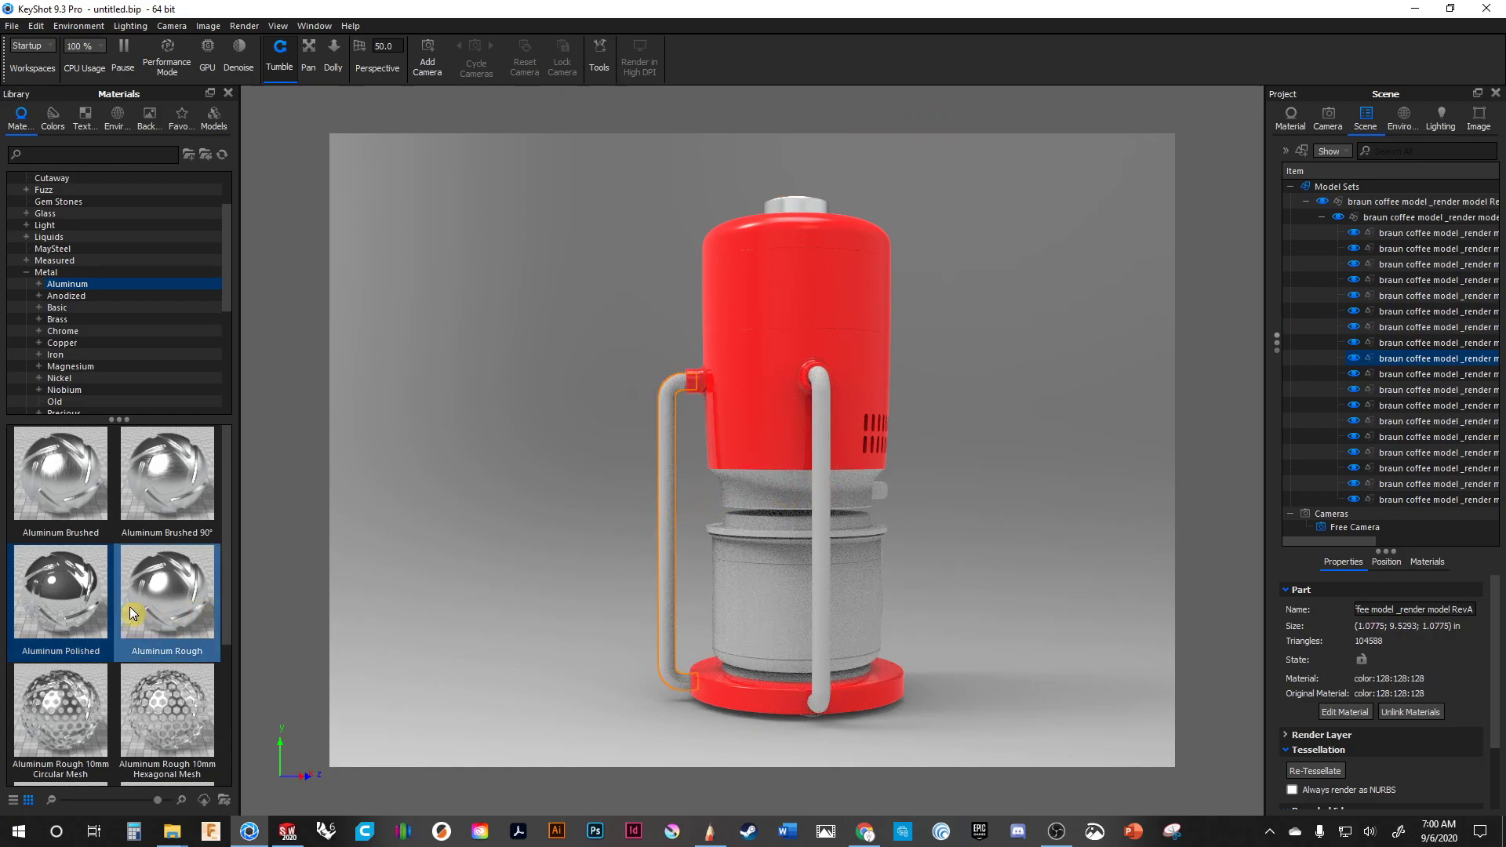
pyautogui.moveTo(69, 595); pyautogui.dragTo(1410, 361)
pyautogui.moveTo(629, 522); pyautogui.dragTo(931, 528)
pyautogui.click(932, 529)
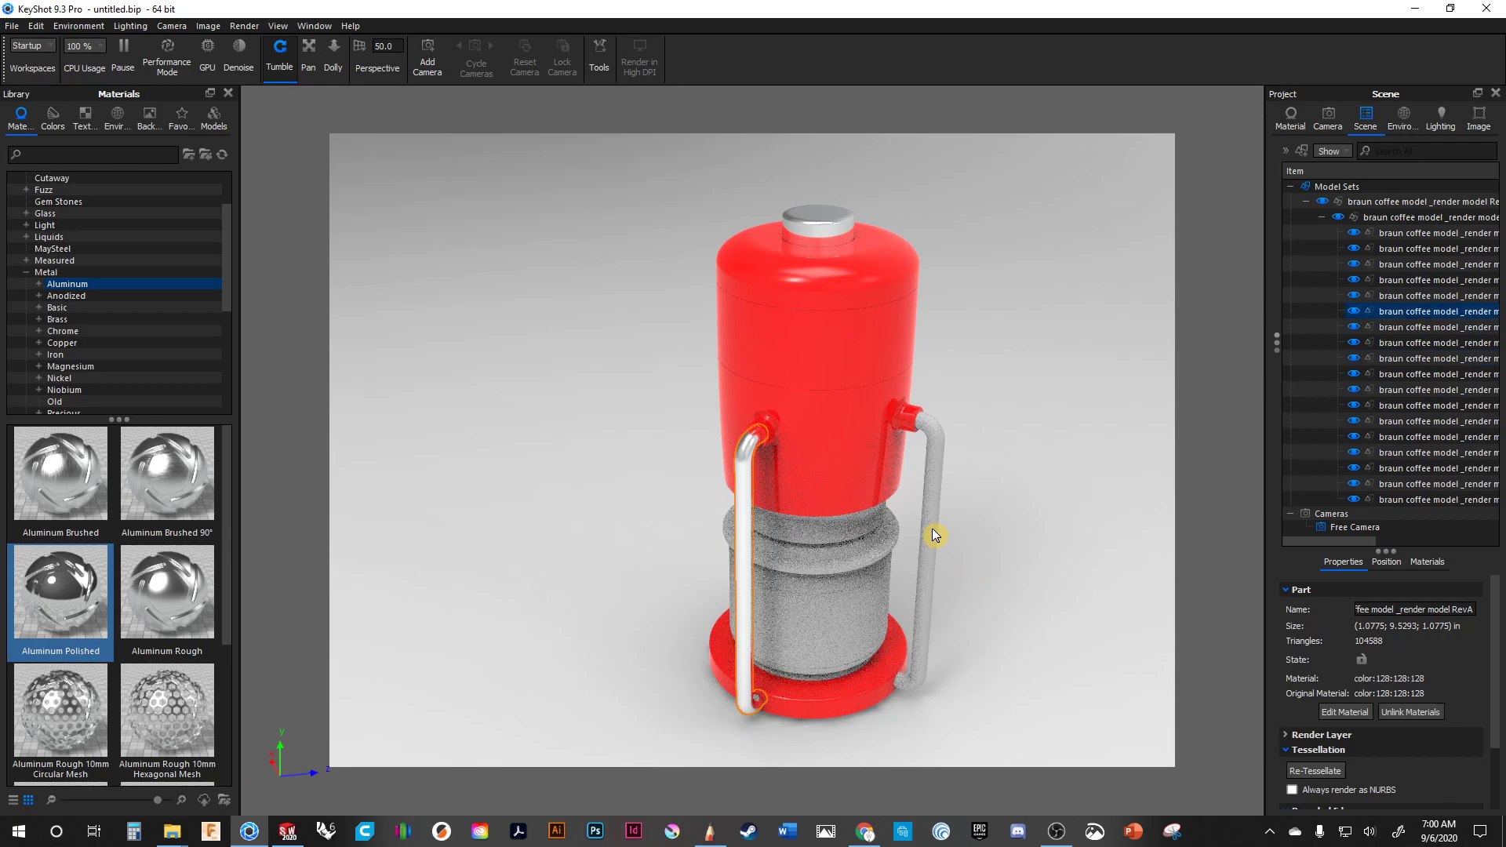
pyautogui.moveTo(71, 621); pyautogui.dragTo(1408, 312)
# - Assign Aluminum Polished to the narrow band around the upper edge of the carafe
pyautogui.moveTo(1046, 534); pyautogui.dragTo(612, 474)
pyautogui.moveTo(971, 573); pyautogui.dragTo(979, 472, button='middle')
pyautogui.moveTo(890, 623); pyautogui.dragTo(608, 648)
pyautogui.scroll(2, 849, 487)
pyautogui.scroll(2, 851, 492)
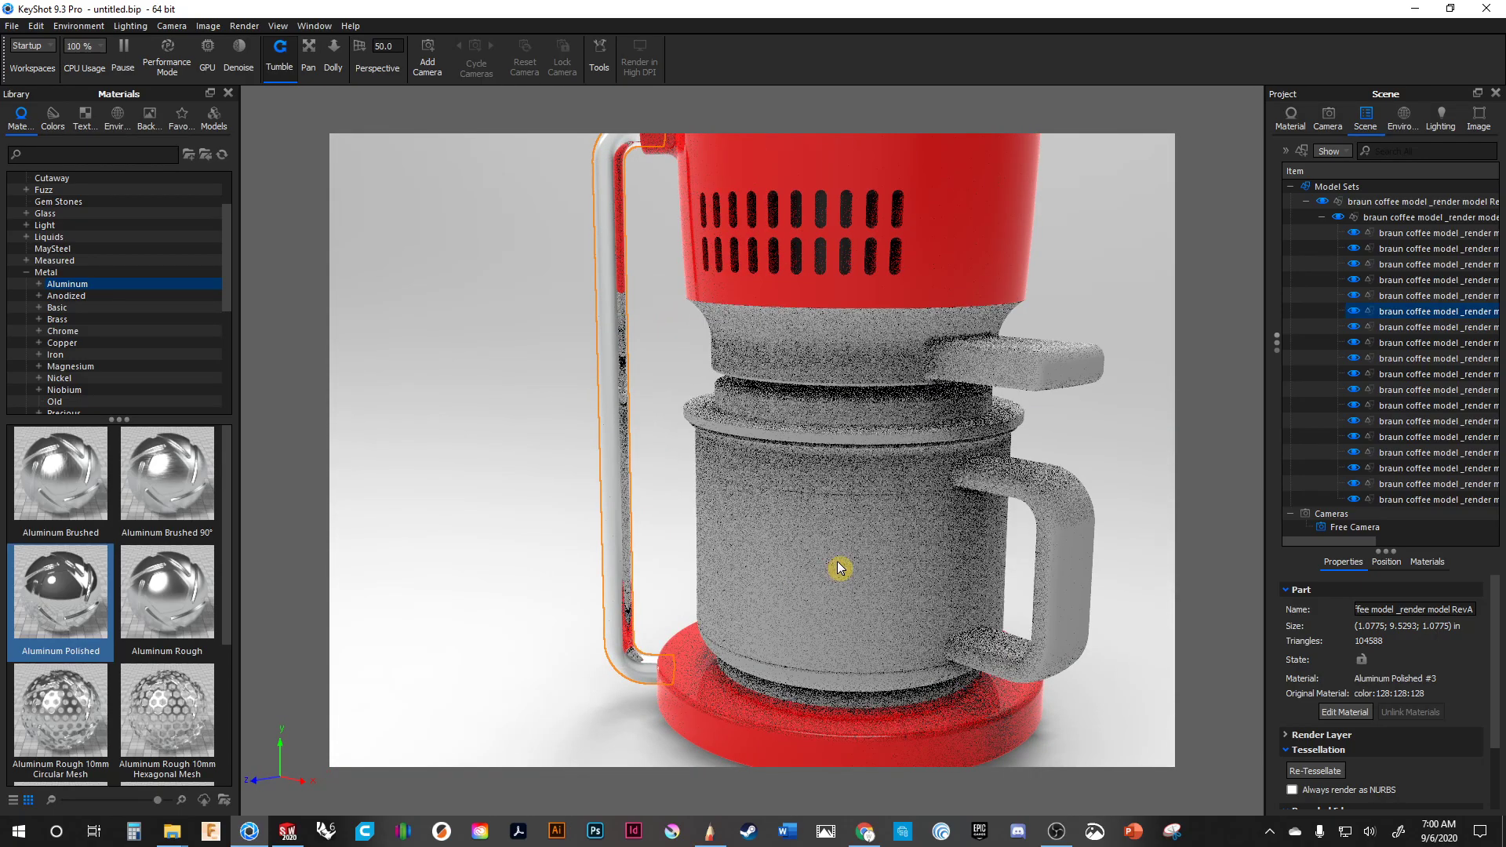
pyautogui.scroll(3, 825, 524)
pyautogui.click(832, 490)
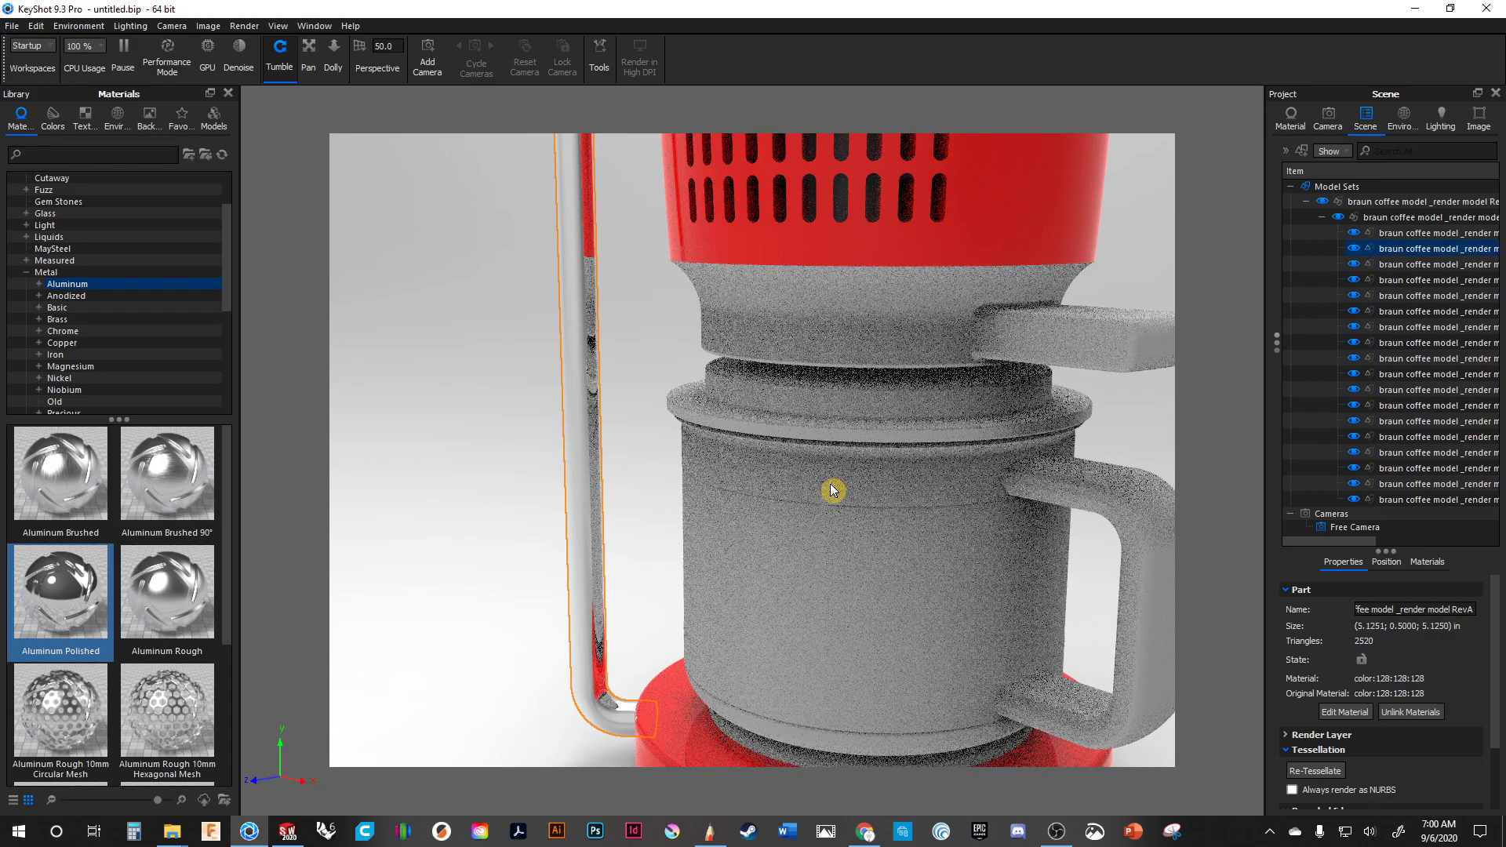
pyautogui.moveTo(70, 612); pyautogui.dragTo(1439, 249)
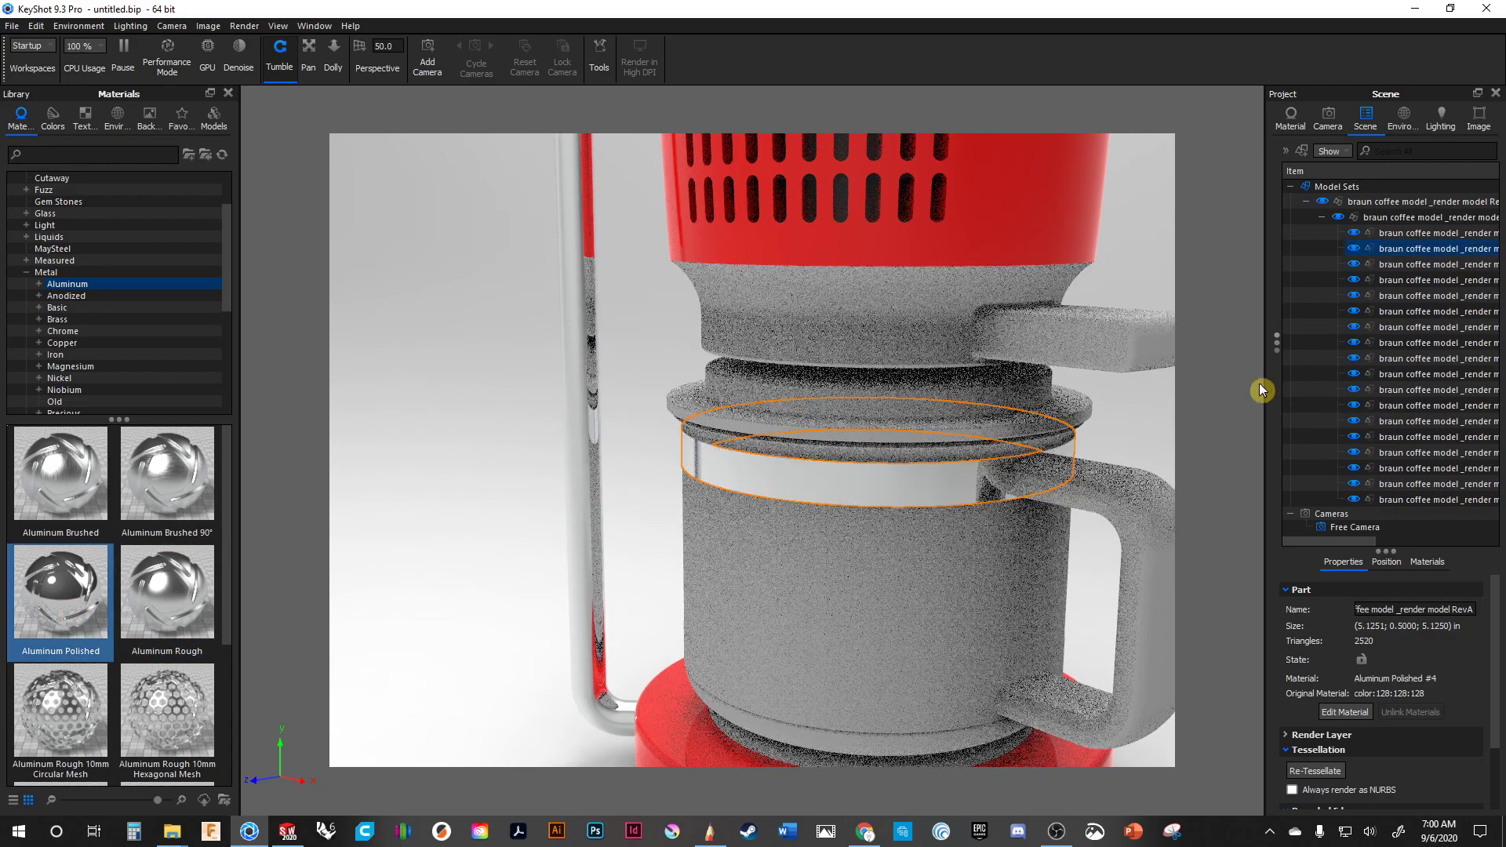
# - Assign Aluminum Polished to the narrow band around the lower edge of the carafe through its part in the scene tree
pyautogui.moveTo(949, 422); pyautogui.dragTo(940, 273, button='middle')
pyautogui.click(807, 562)
pyautogui.moveTo(60, 549); pyautogui.dragTo(1421, 375)
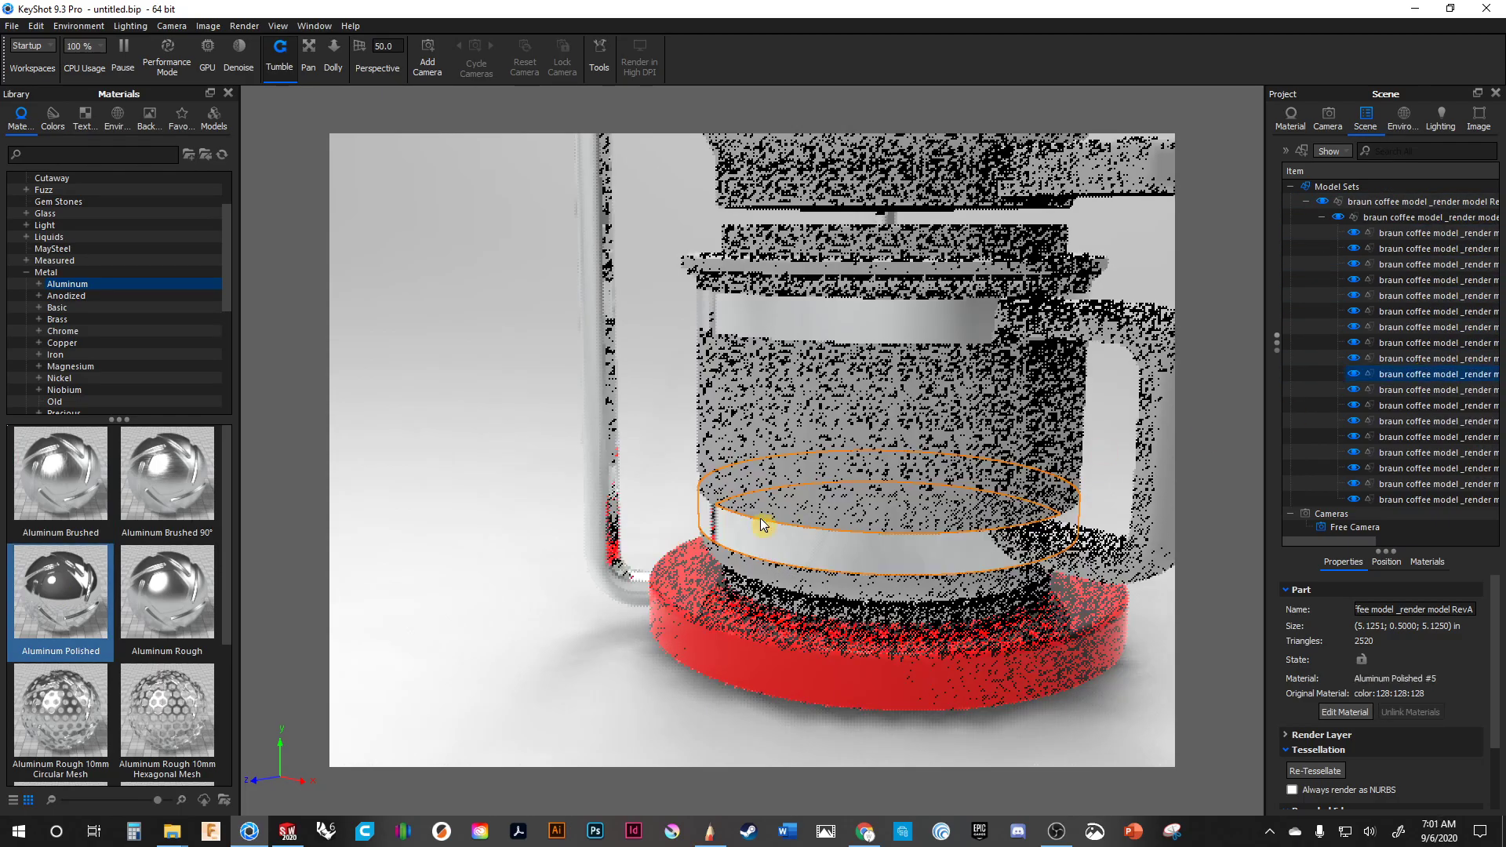
# - Collapse the Metal materials in the library and open the Shiny category under Hard plastics
pyautogui.moveTo(531, 595); pyautogui.dragTo(566, 626, button='middle')
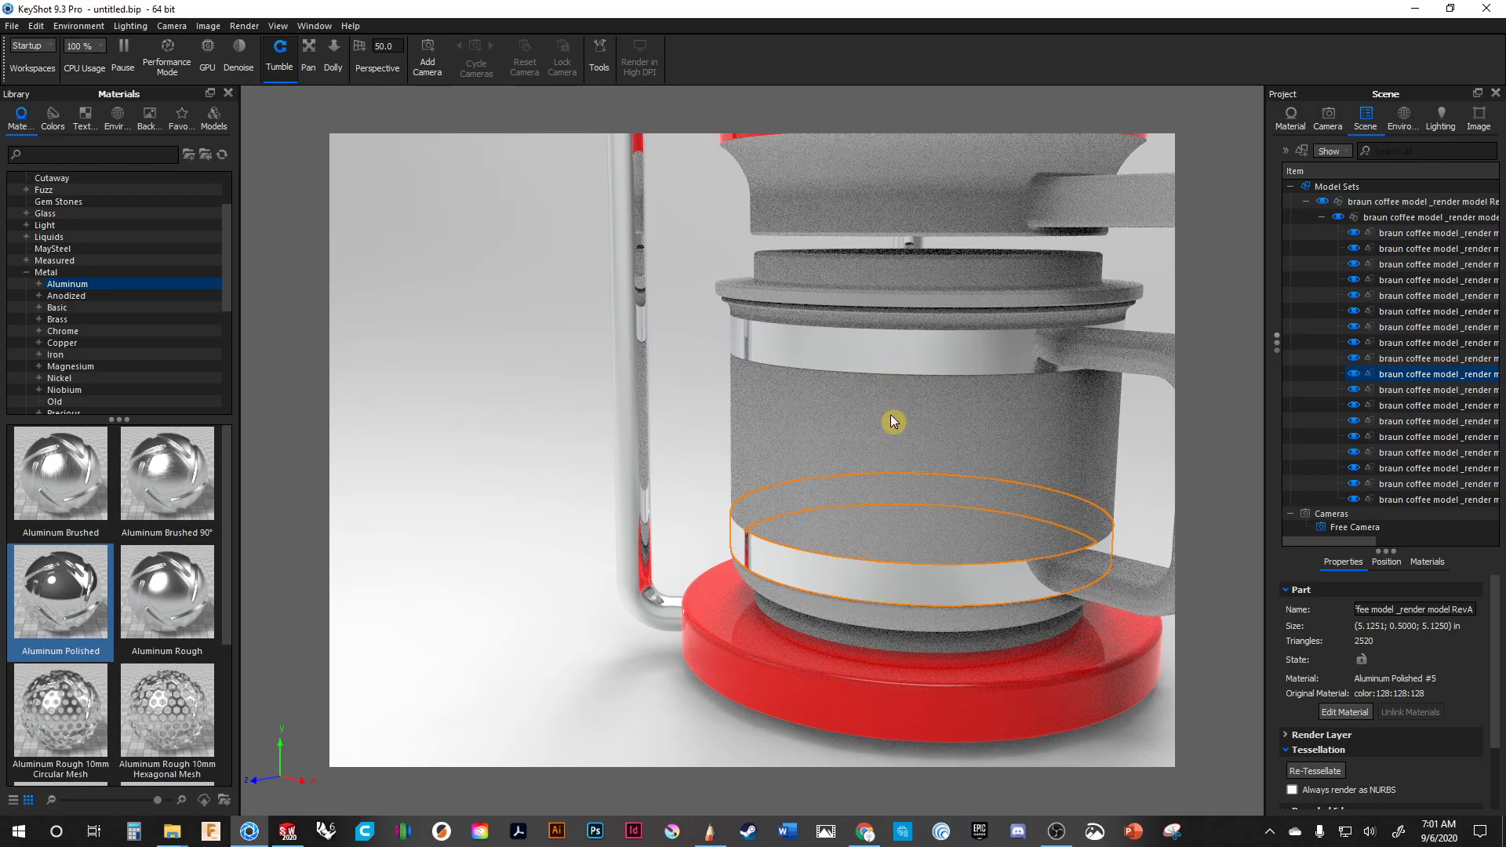
pyautogui.moveTo(877, 648); pyautogui.dragTo(807, 638, button='middle')
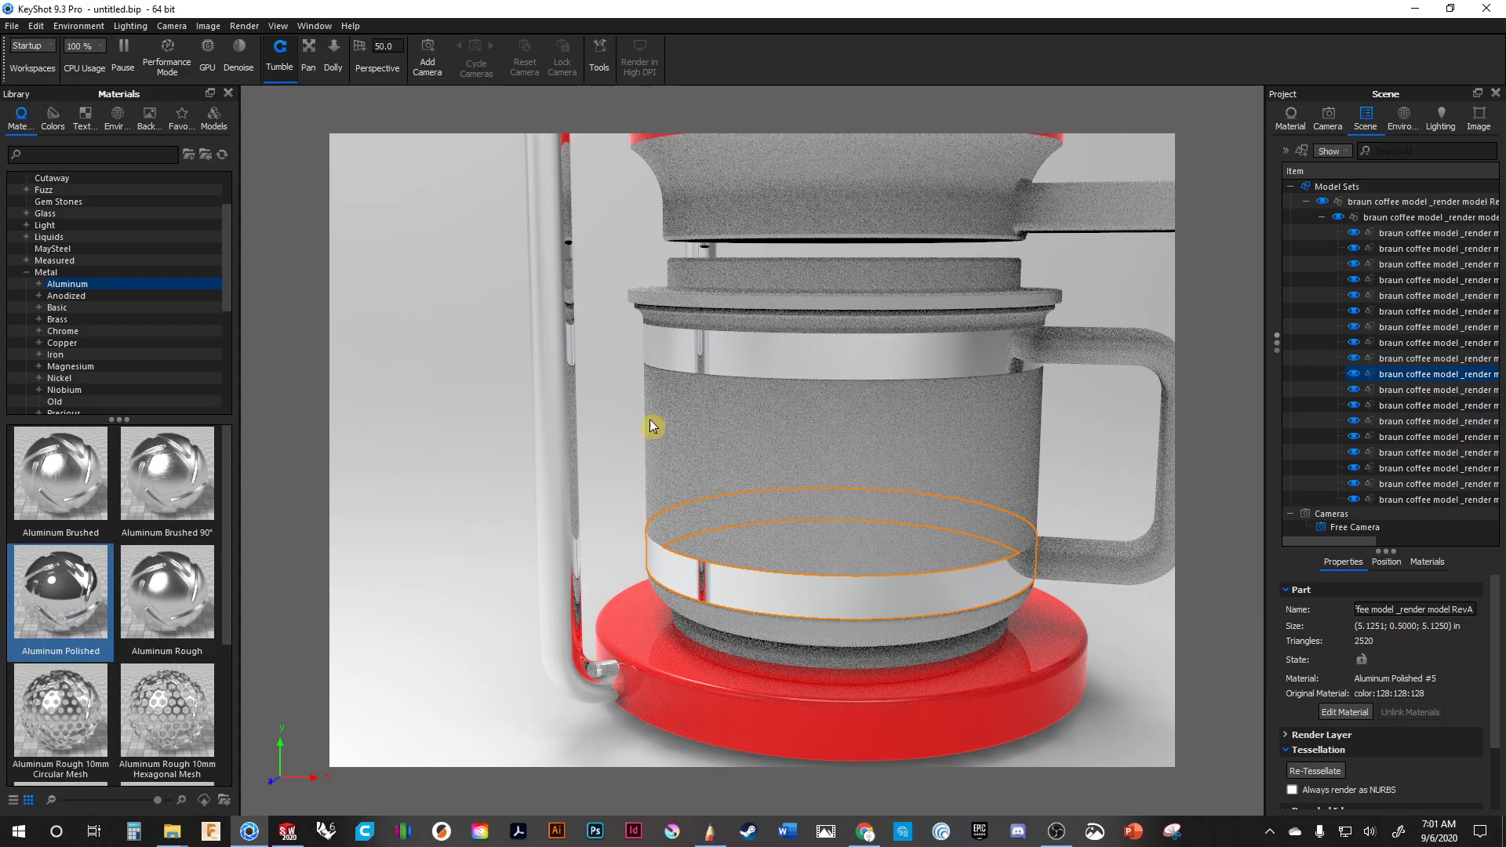
pyautogui.scroll(-3, 894, 490)
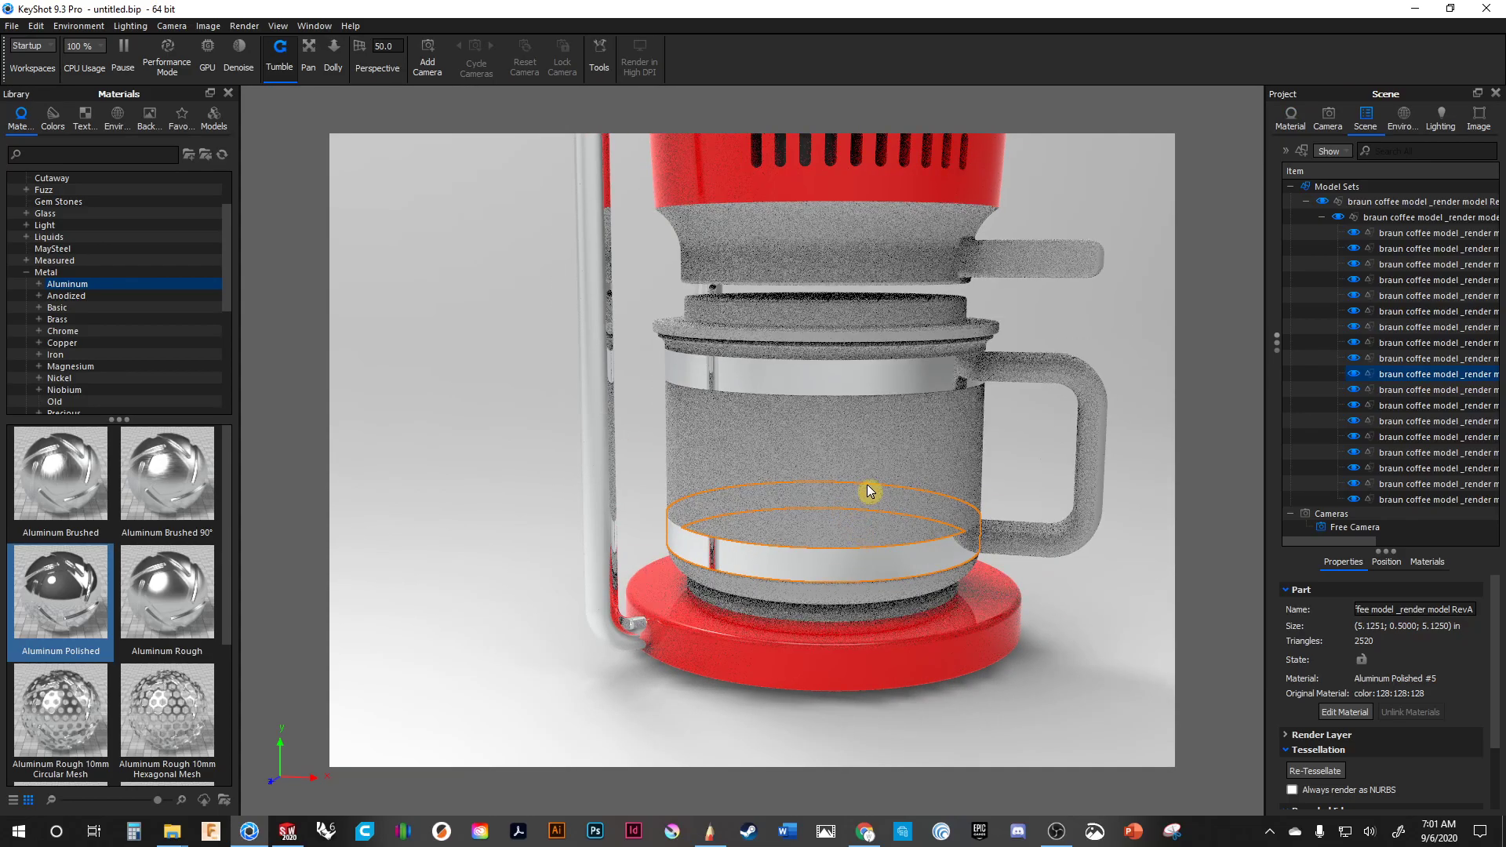
pyautogui.moveTo(1029, 352); pyautogui.dragTo(848, 356)
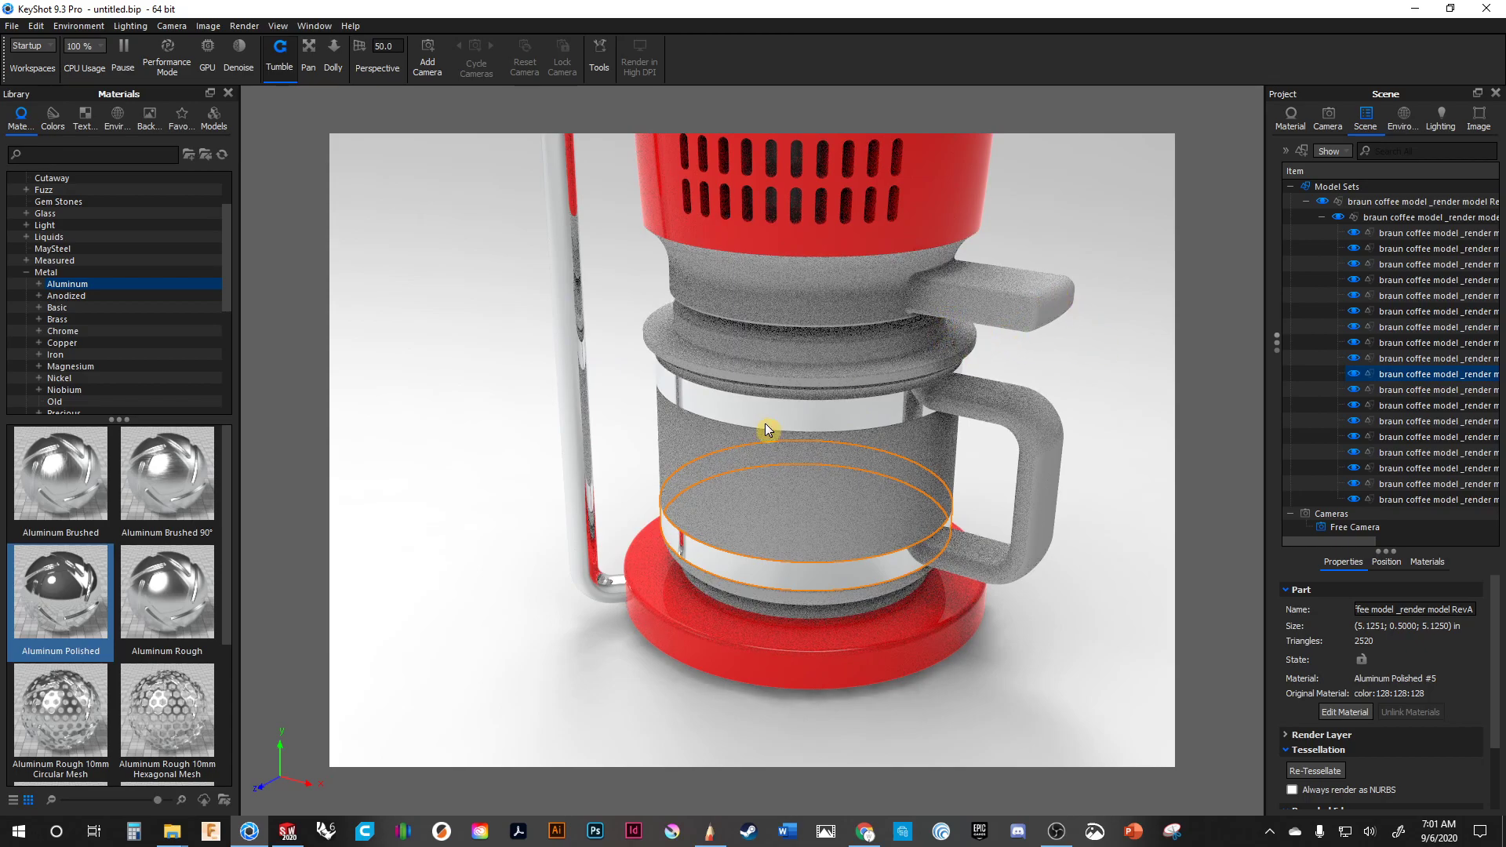
pyautogui.click(28, 273)
pyautogui.click(64, 331)
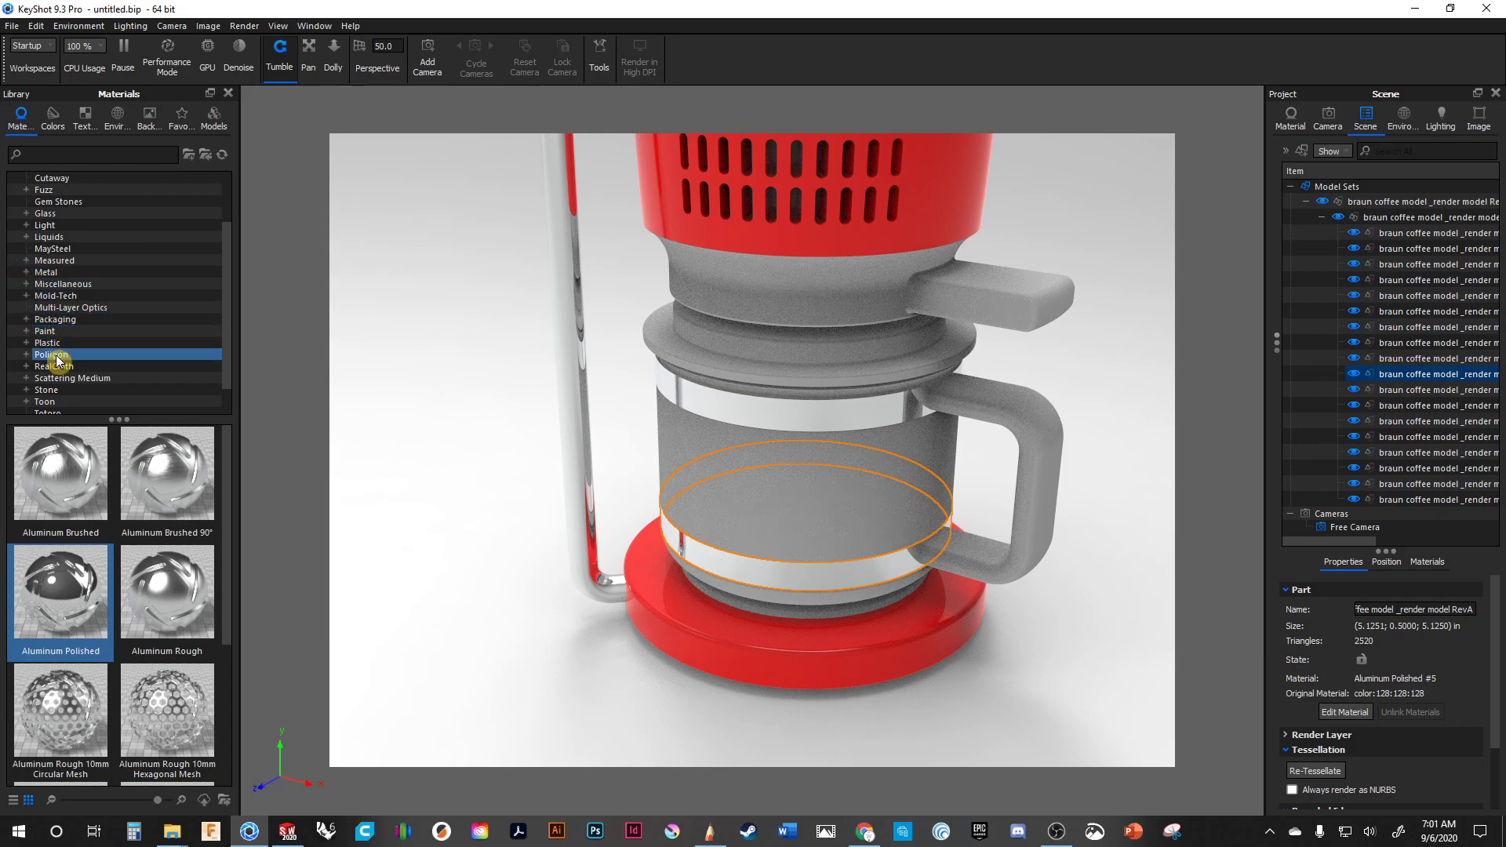
pyautogui.click(34, 345)
pyautogui.click(28, 343)
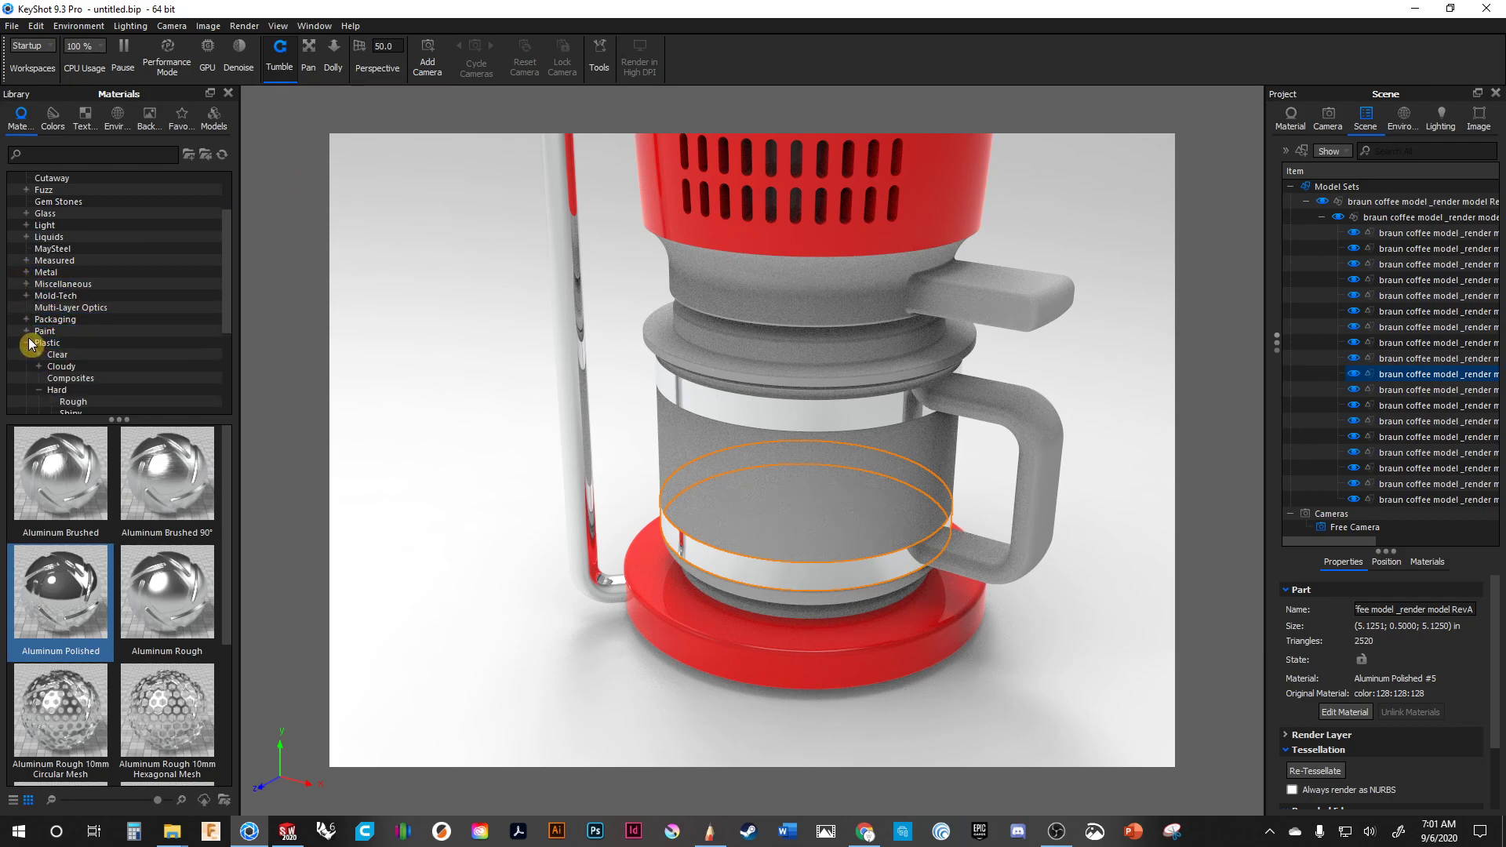
pyautogui.scroll(-3, 69, 356)
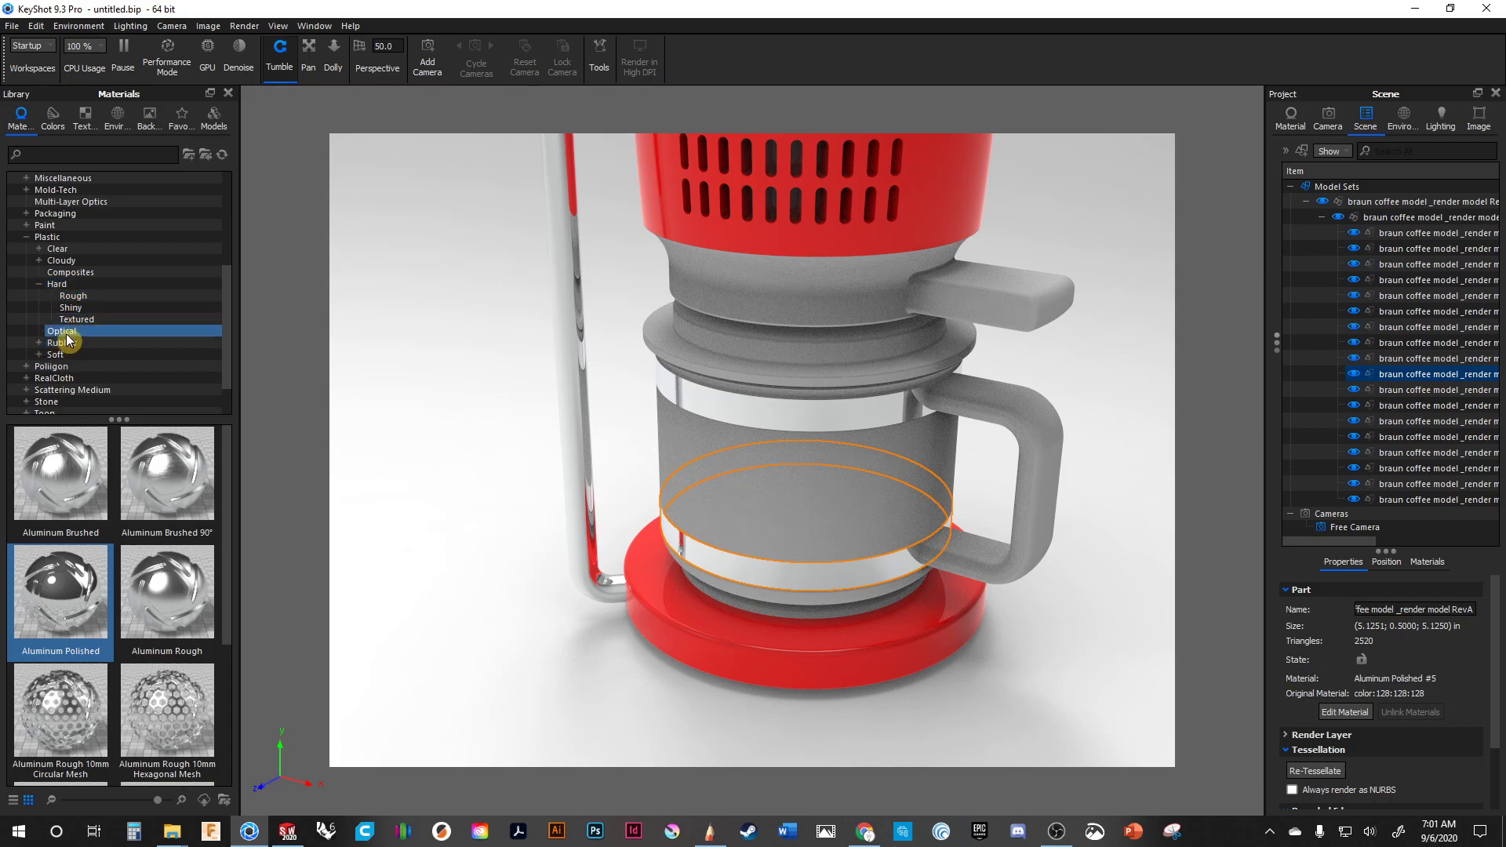
pyautogui.click(69, 308)
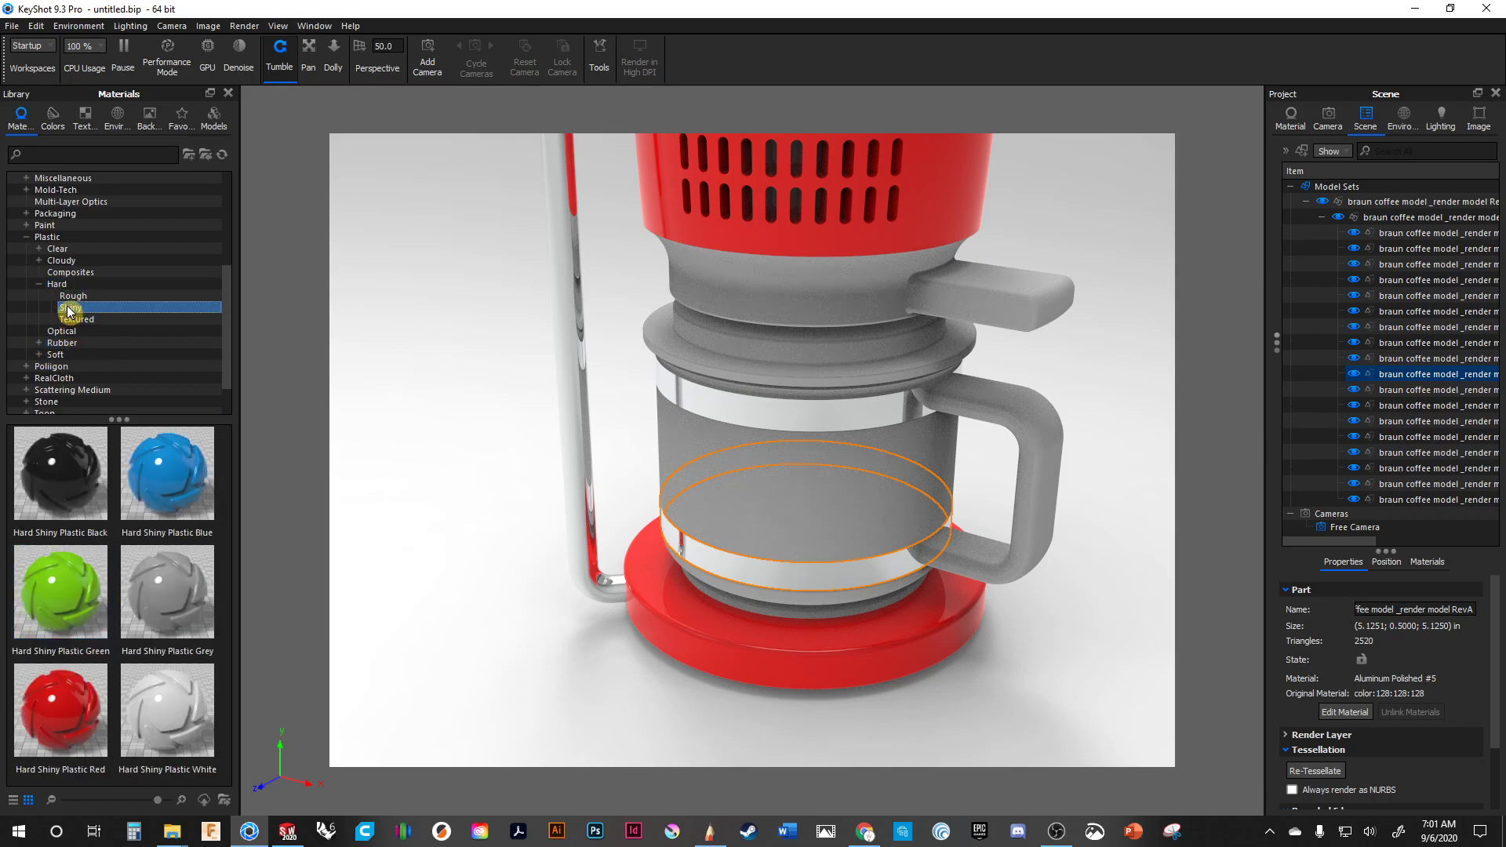
# - Assign Hard Shiny Plastic Black to the filter holder with its handle, directly below the red housing
pyautogui.click(48, 455)
pyautogui.click(800, 306)
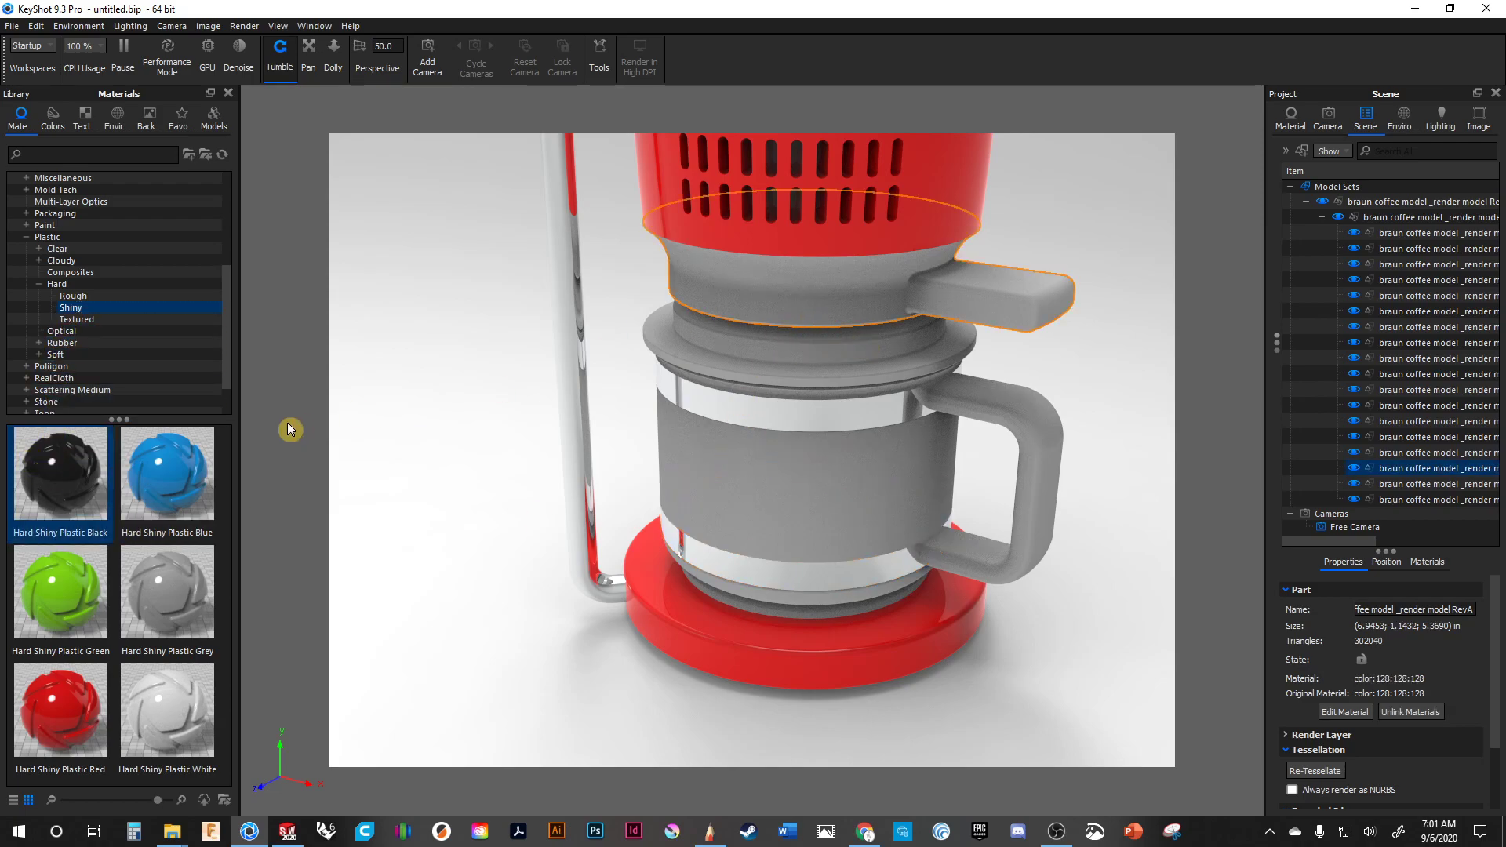
pyautogui.moveTo(77, 460); pyautogui.dragTo(1389, 471)
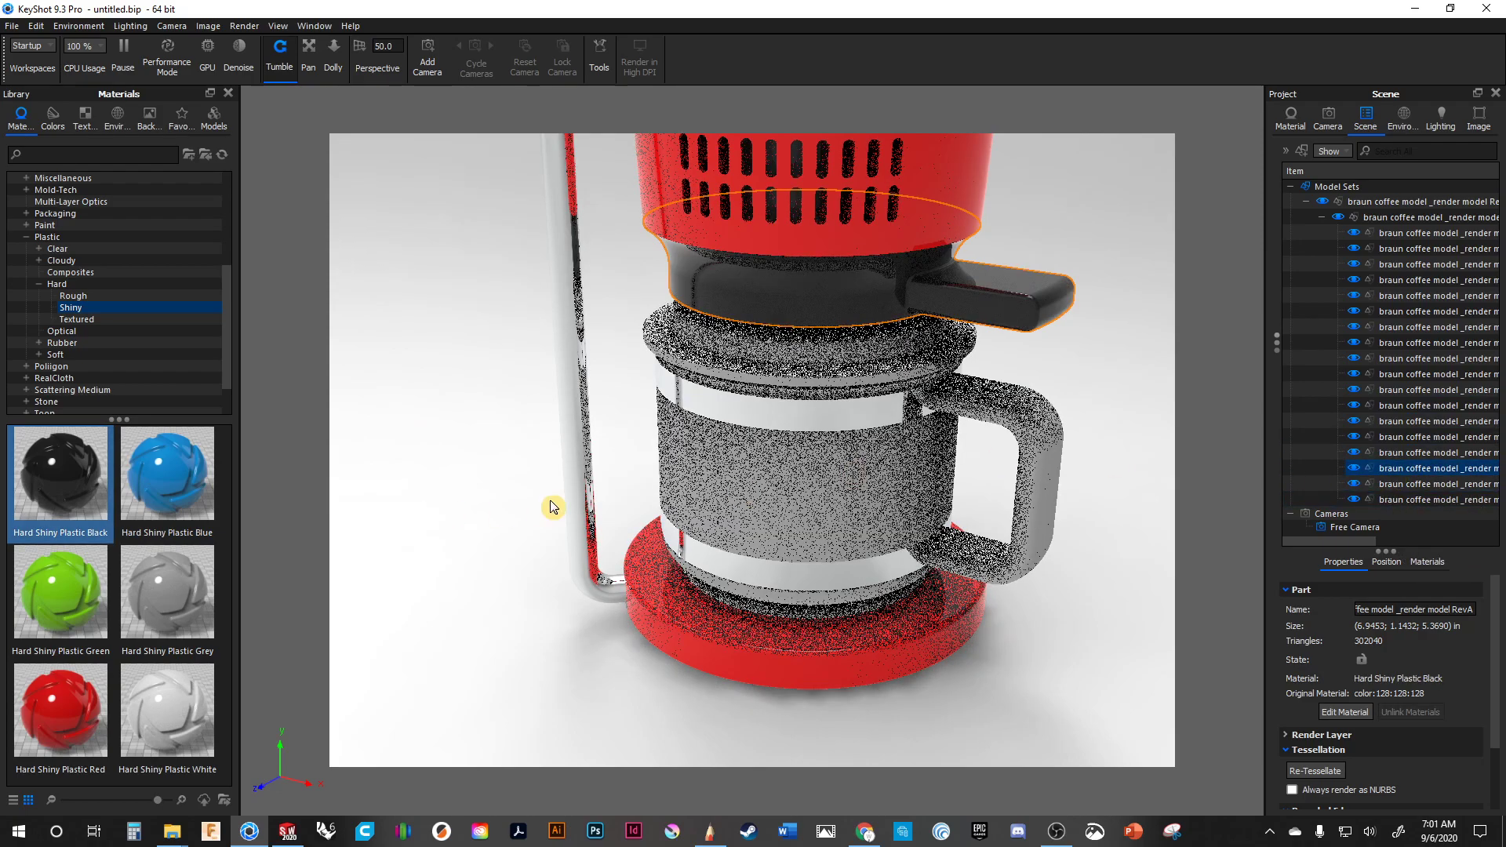
# - Assign Hard Shiny Plastic Black to the carafe's handle and to the carafe's lid
pyautogui.click(1055, 424)
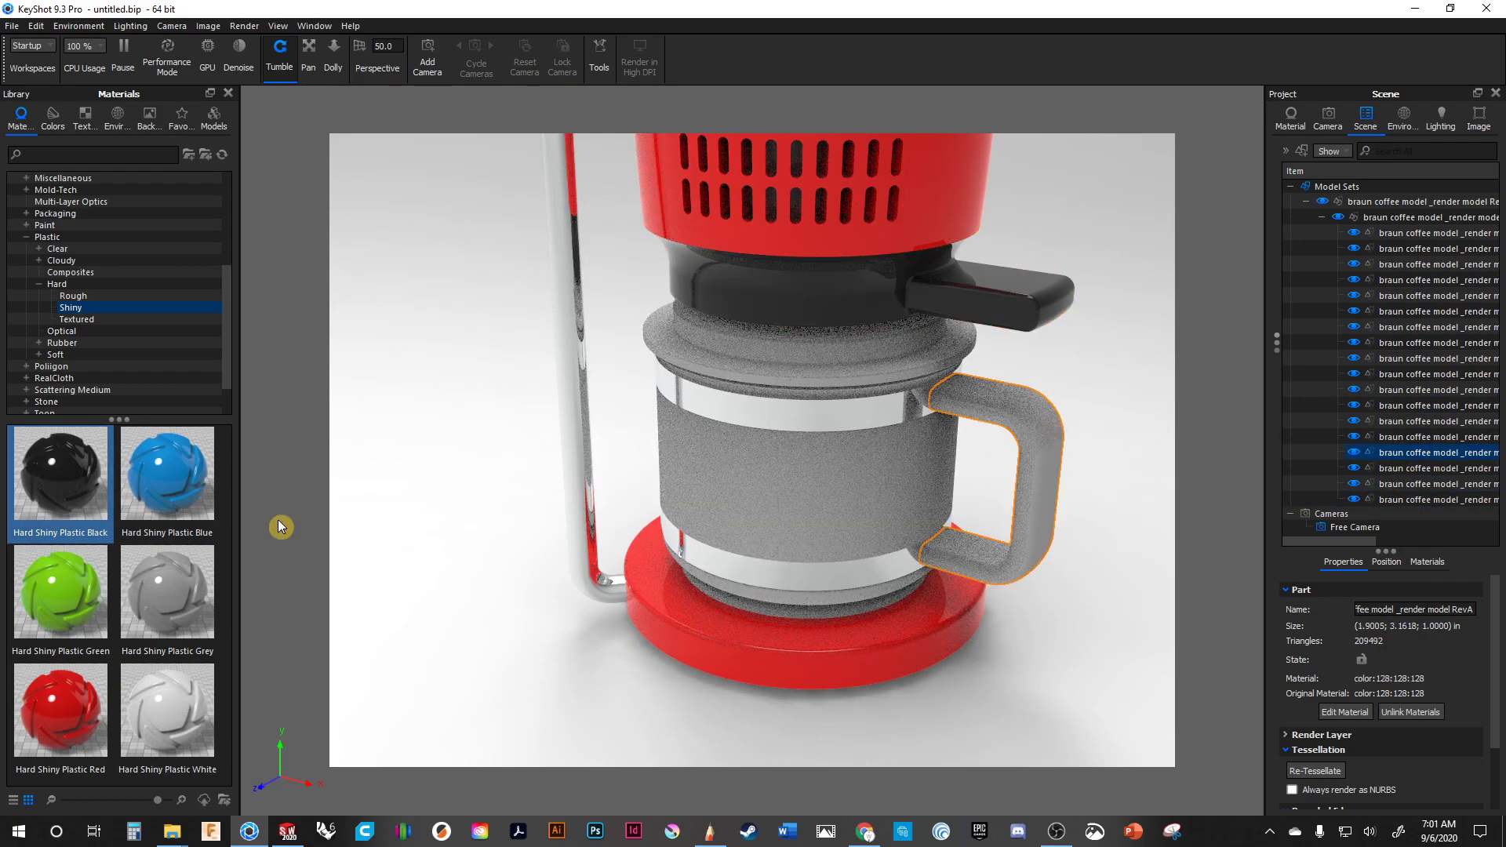
pyautogui.moveTo(77, 475); pyautogui.dragTo(1415, 454)
pyautogui.click(908, 363)
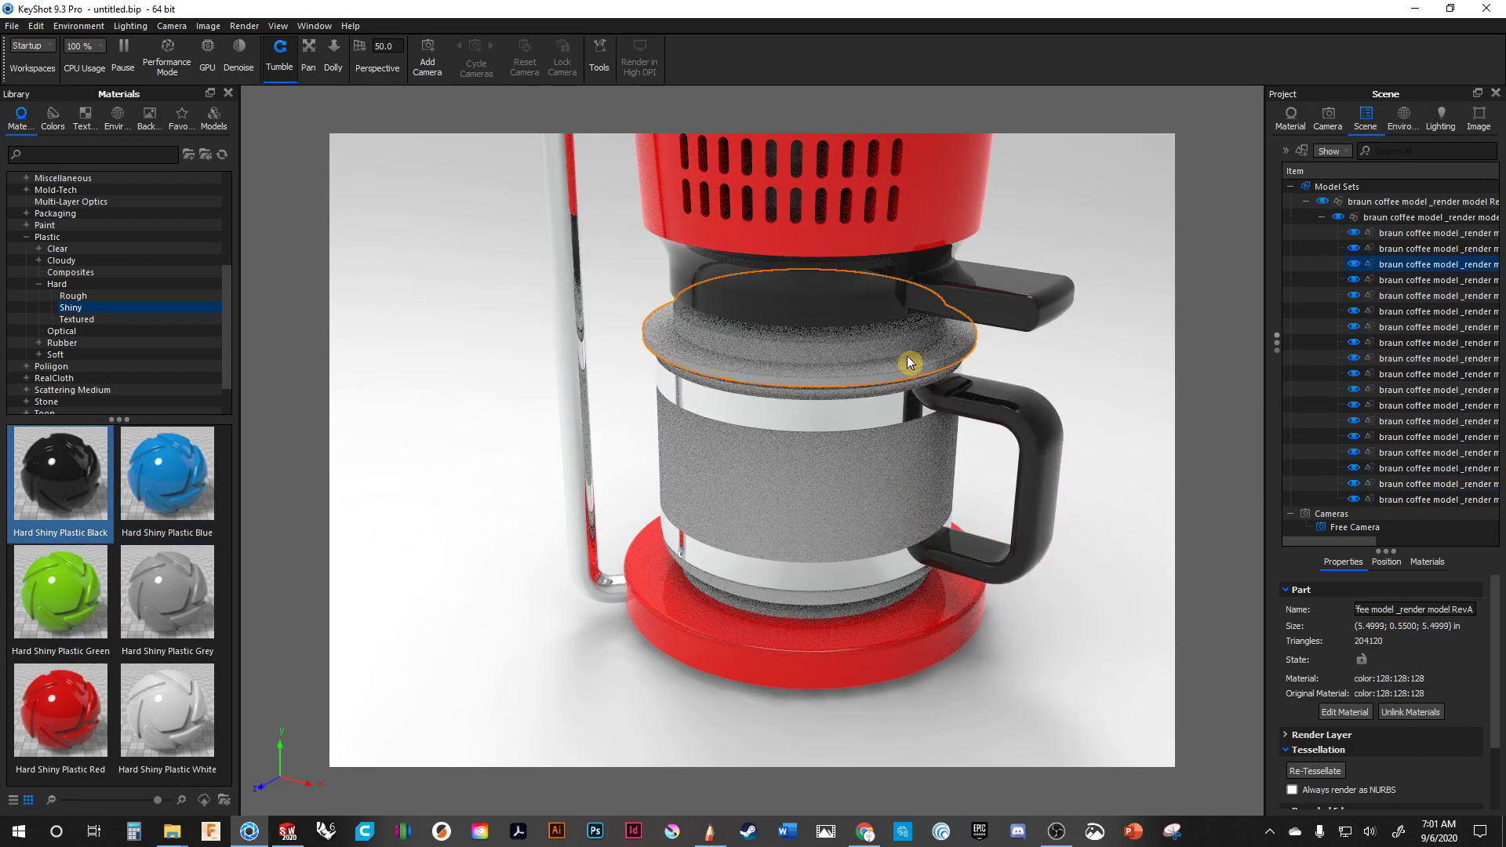
pyautogui.moveTo(102, 482); pyautogui.dragTo(1429, 266)
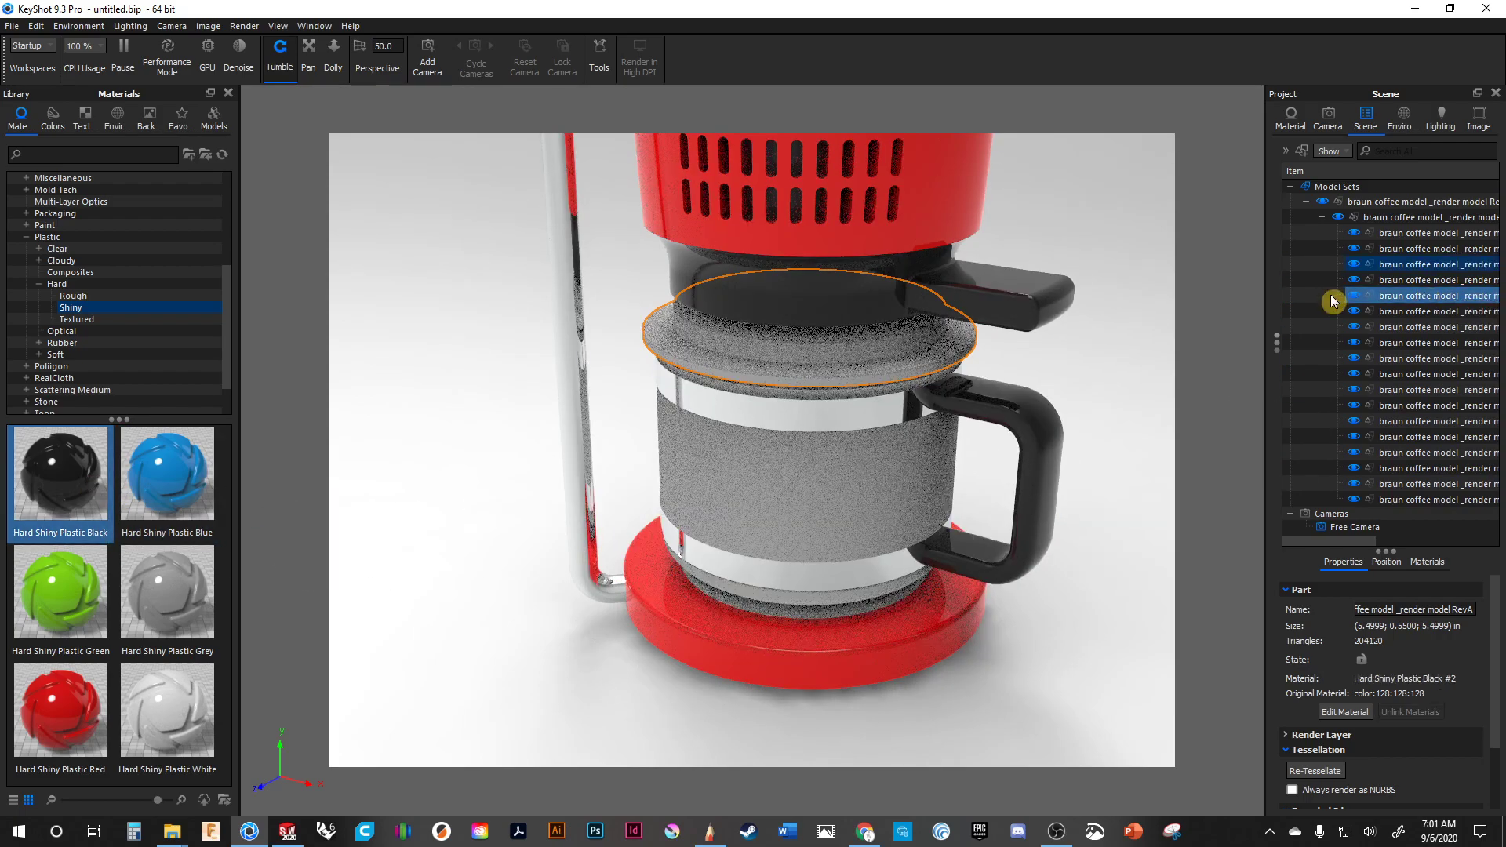
# - Collapse the Plastic materials, open the Solid Glass category and assign Glass (Solid) White to the carafe body
pyautogui.moveTo(679, 509); pyautogui.dragTo(710, 469)
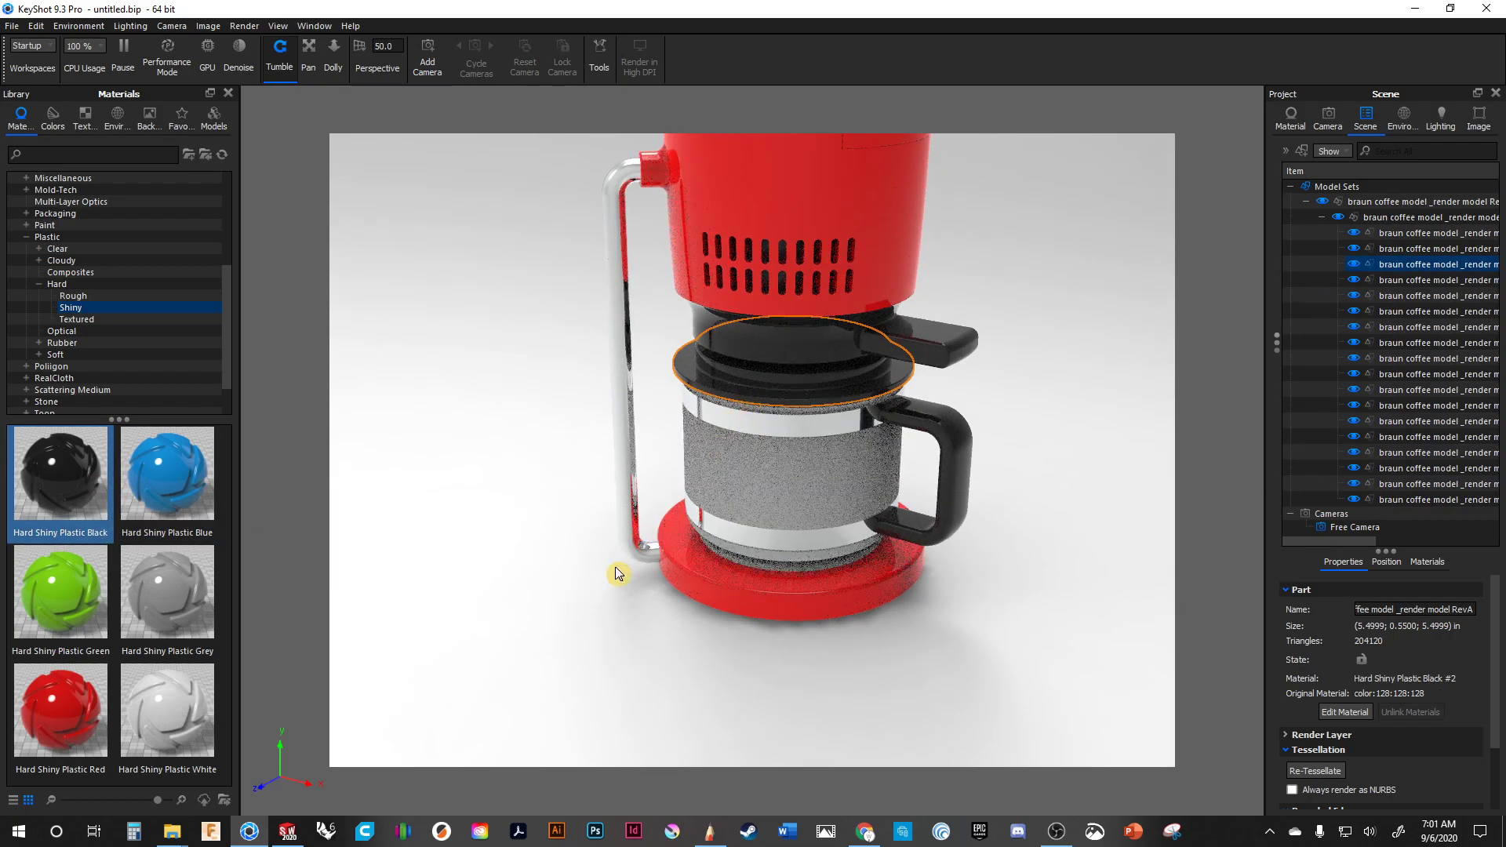
pyautogui.moveTo(736, 585); pyautogui.dragTo(688, 625)
pyautogui.moveTo(1092, 521); pyautogui.dragTo(1116, 547)
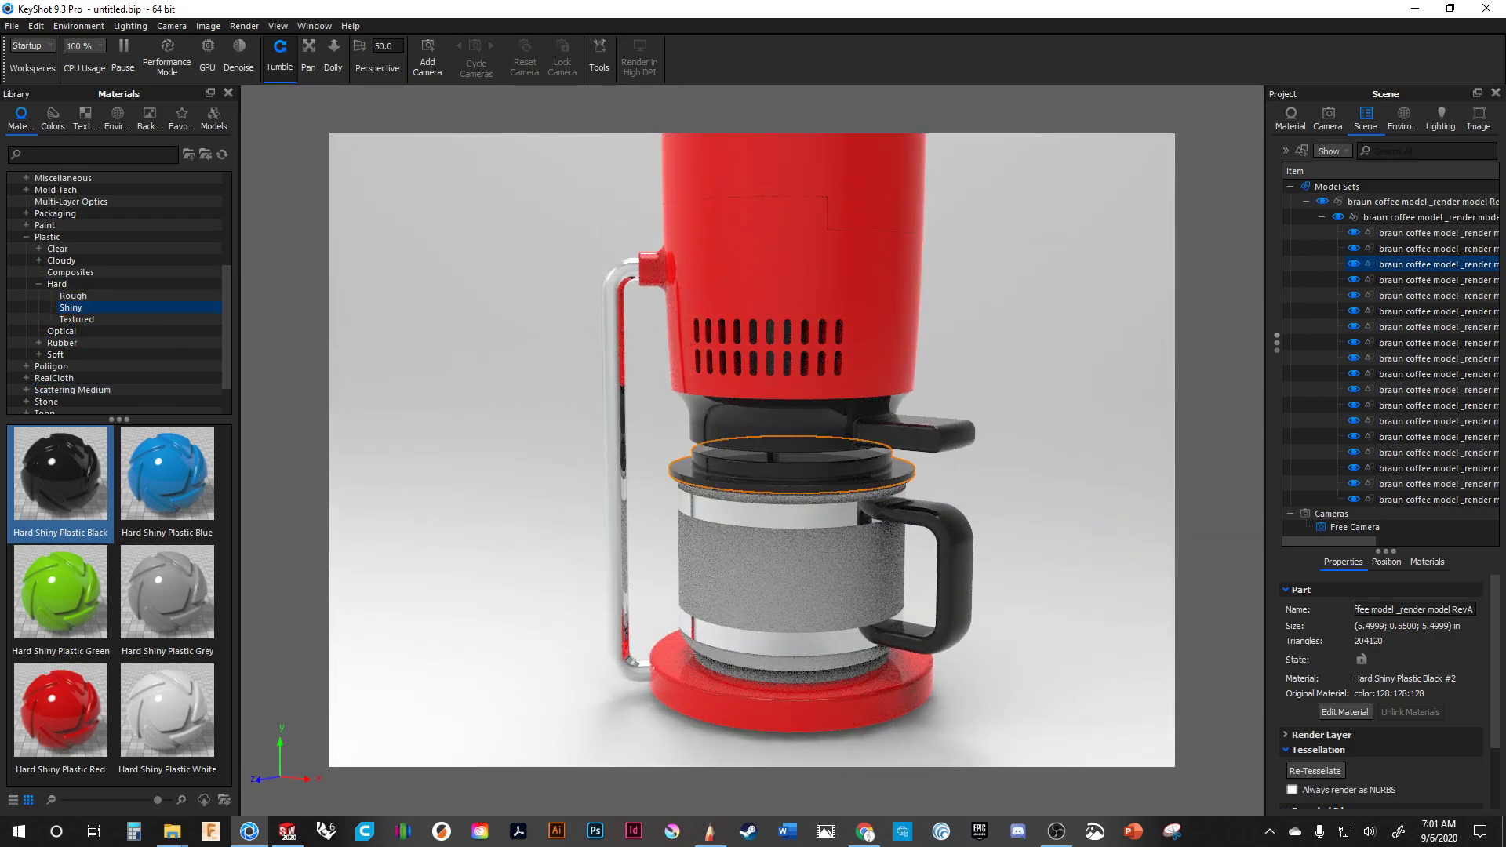
pyautogui.click(39, 284)
pyautogui.click(29, 237)
pyautogui.click(44, 379)
pyautogui.scroll(1, 50, 262)
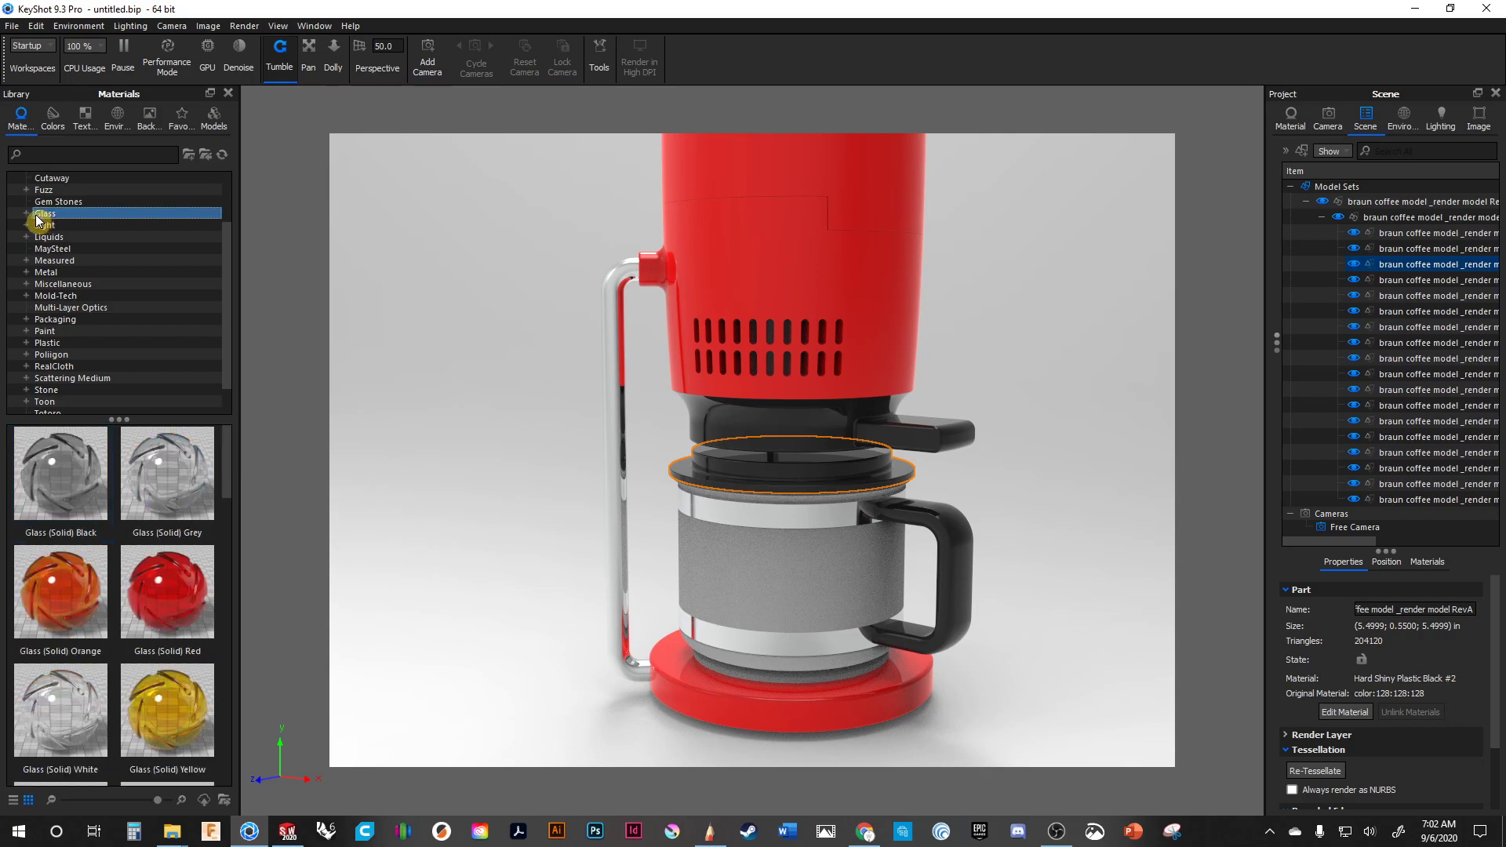
pyautogui.click(29, 217)
pyautogui.click(71, 250)
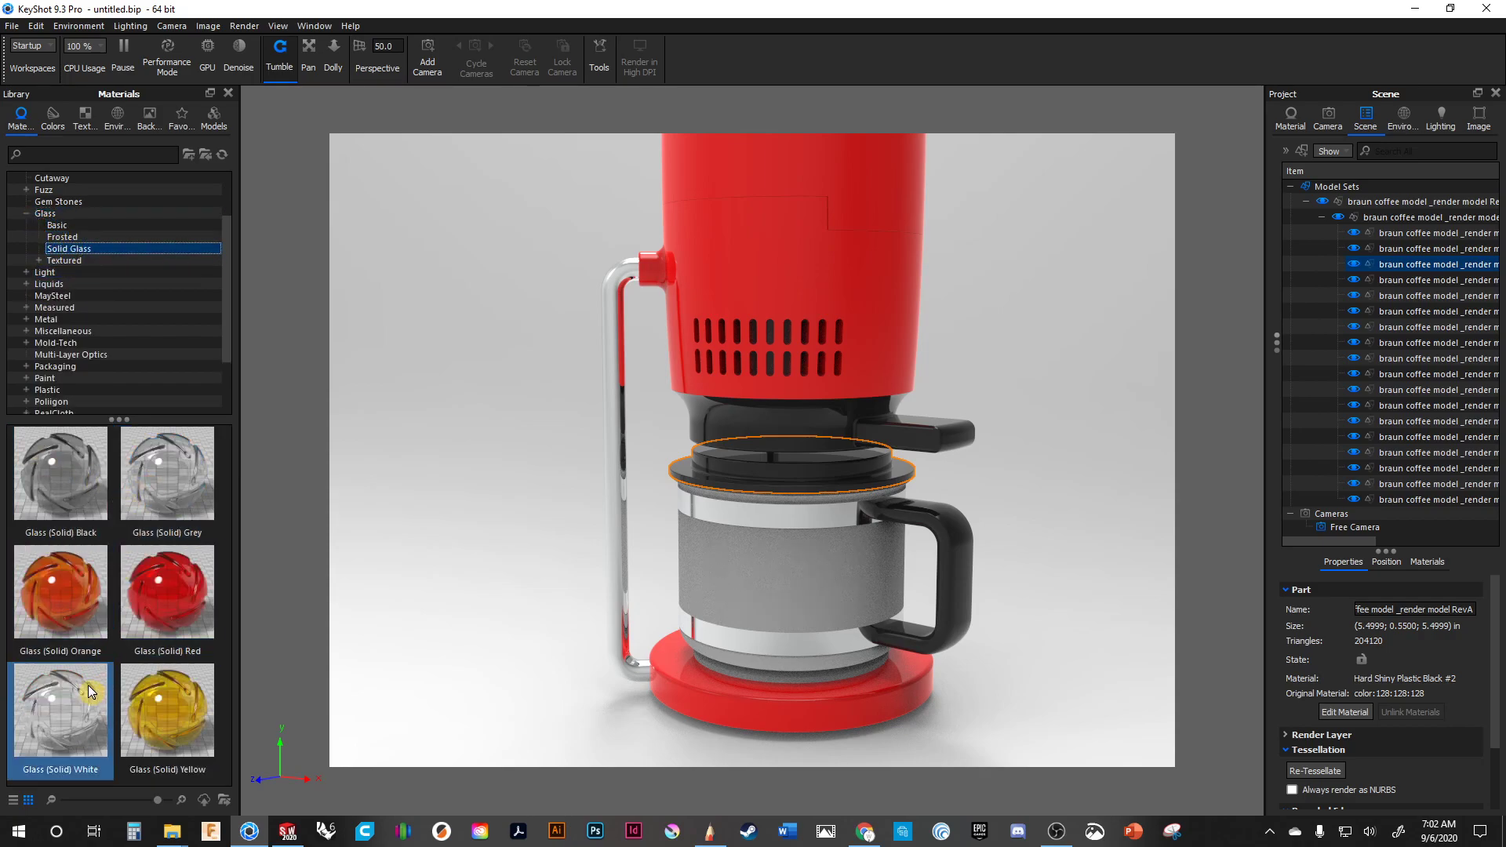
pyautogui.moveTo(68, 689); pyautogui.dragTo(809, 601)
# - Replace the material of the small cap on top of the housing with Hard Shiny Plastic Red
pyautogui.scroll(-3, 559, 560)
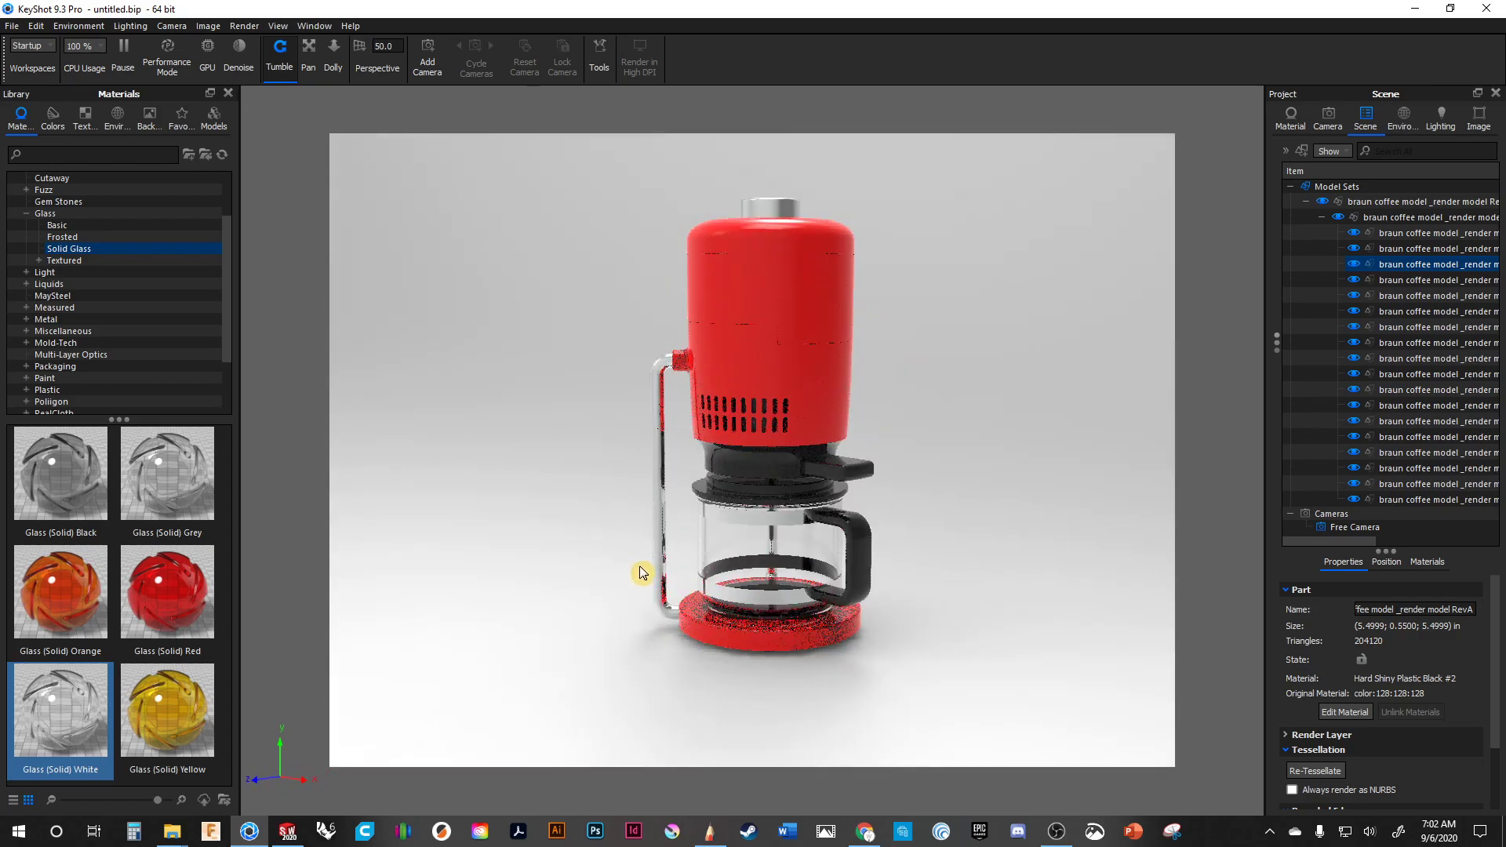
pyautogui.moveTo(1059, 396); pyautogui.dragTo(901, 463)
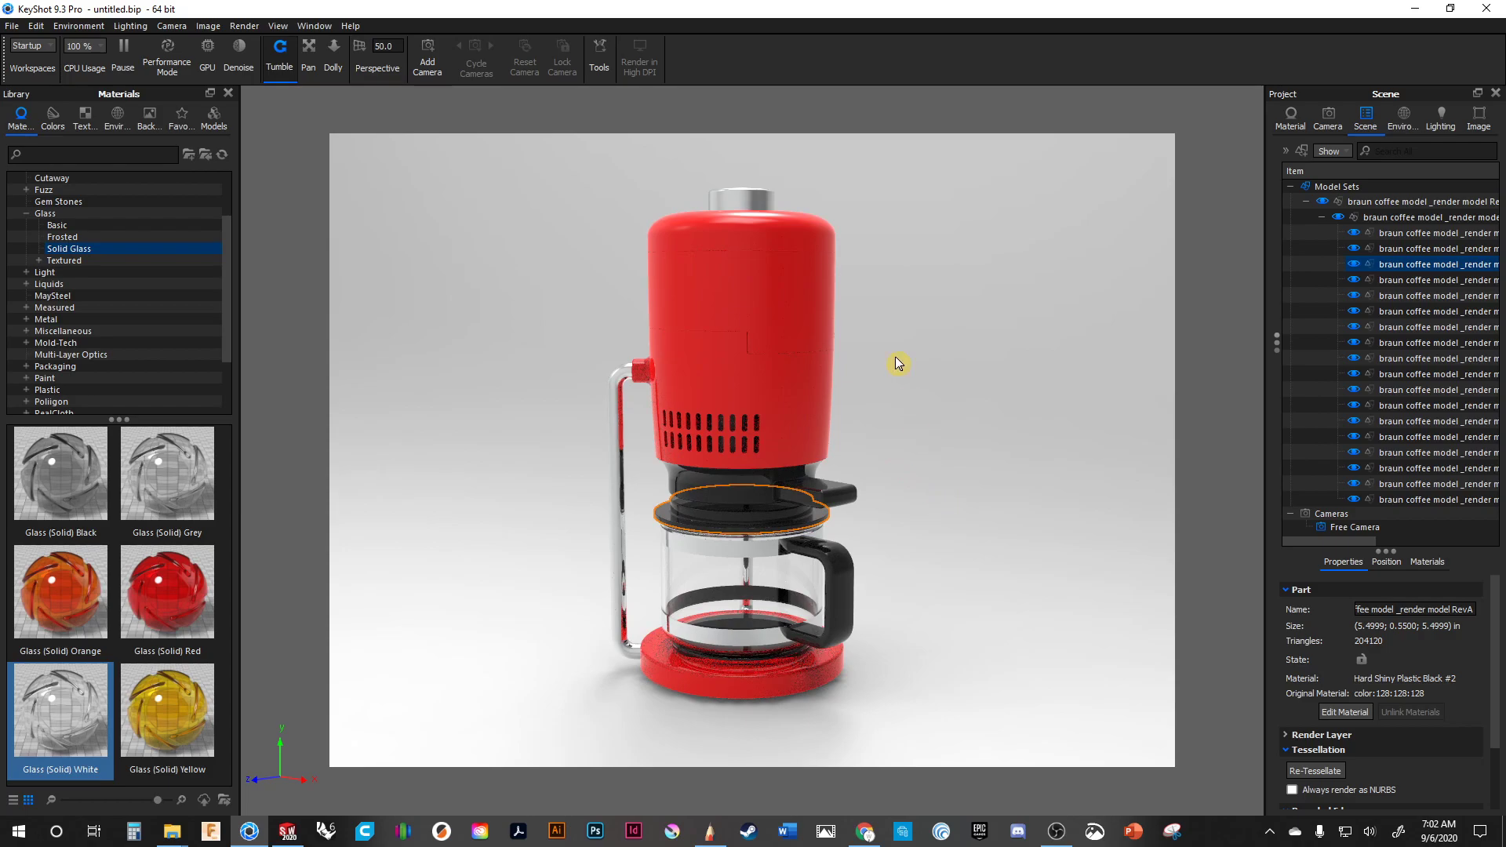
pyautogui.moveTo(873, 376); pyautogui.dragTo(689, 236)
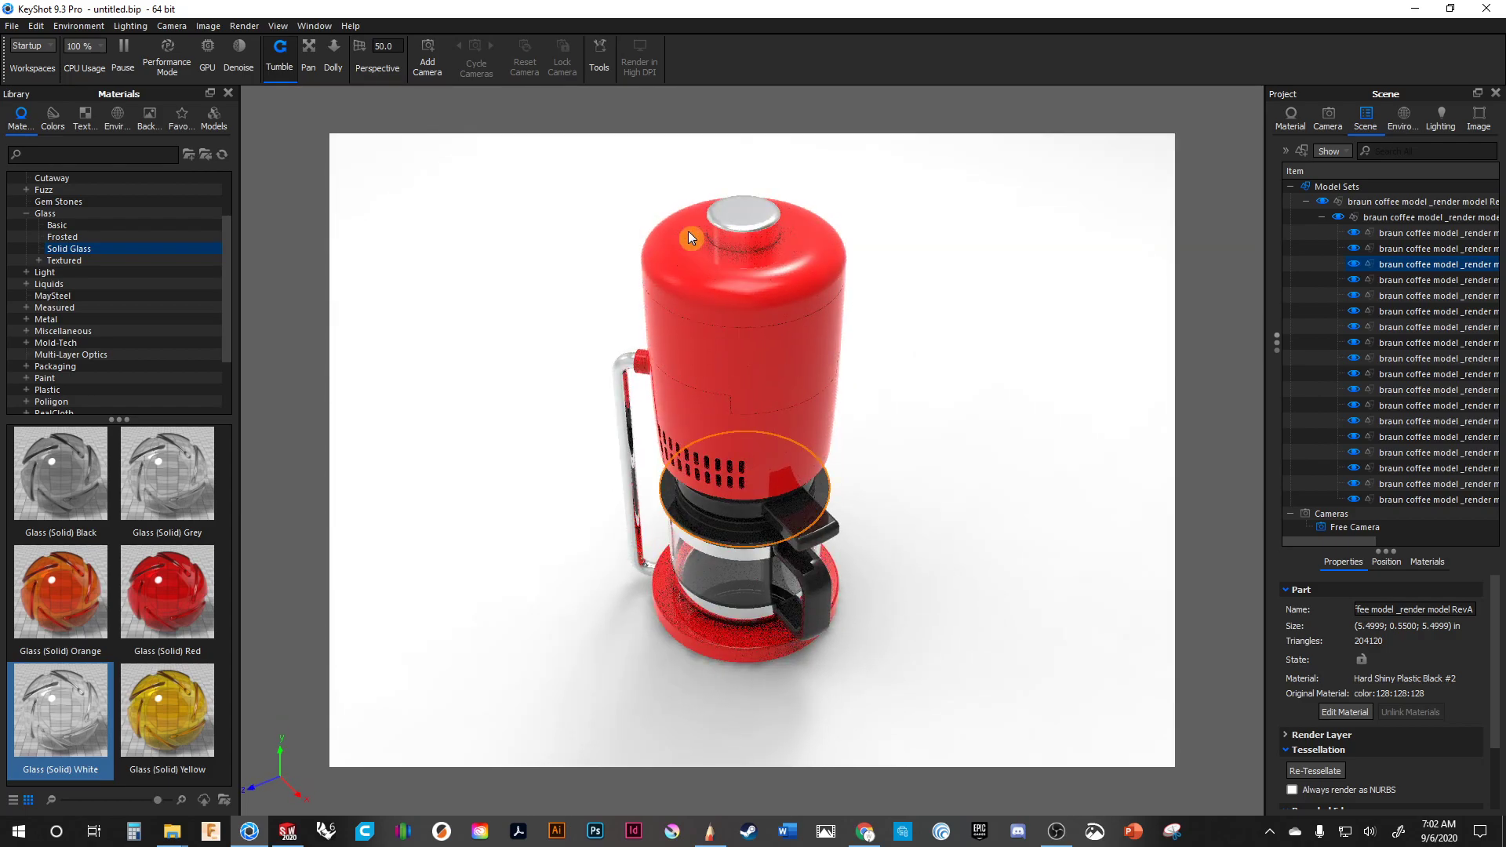
pyautogui.click(726, 225)
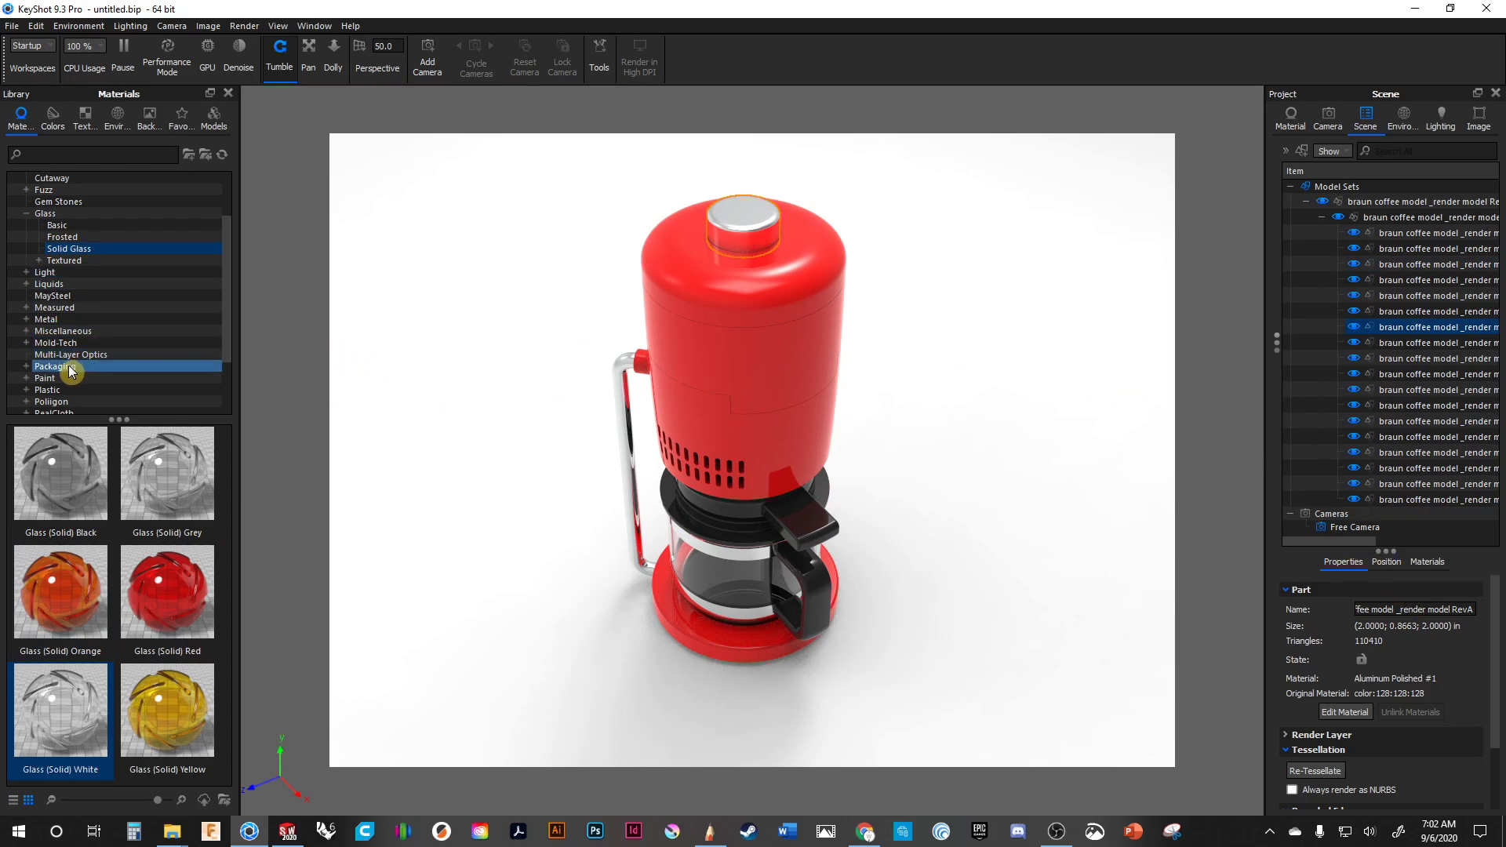
pyautogui.click(59, 390)
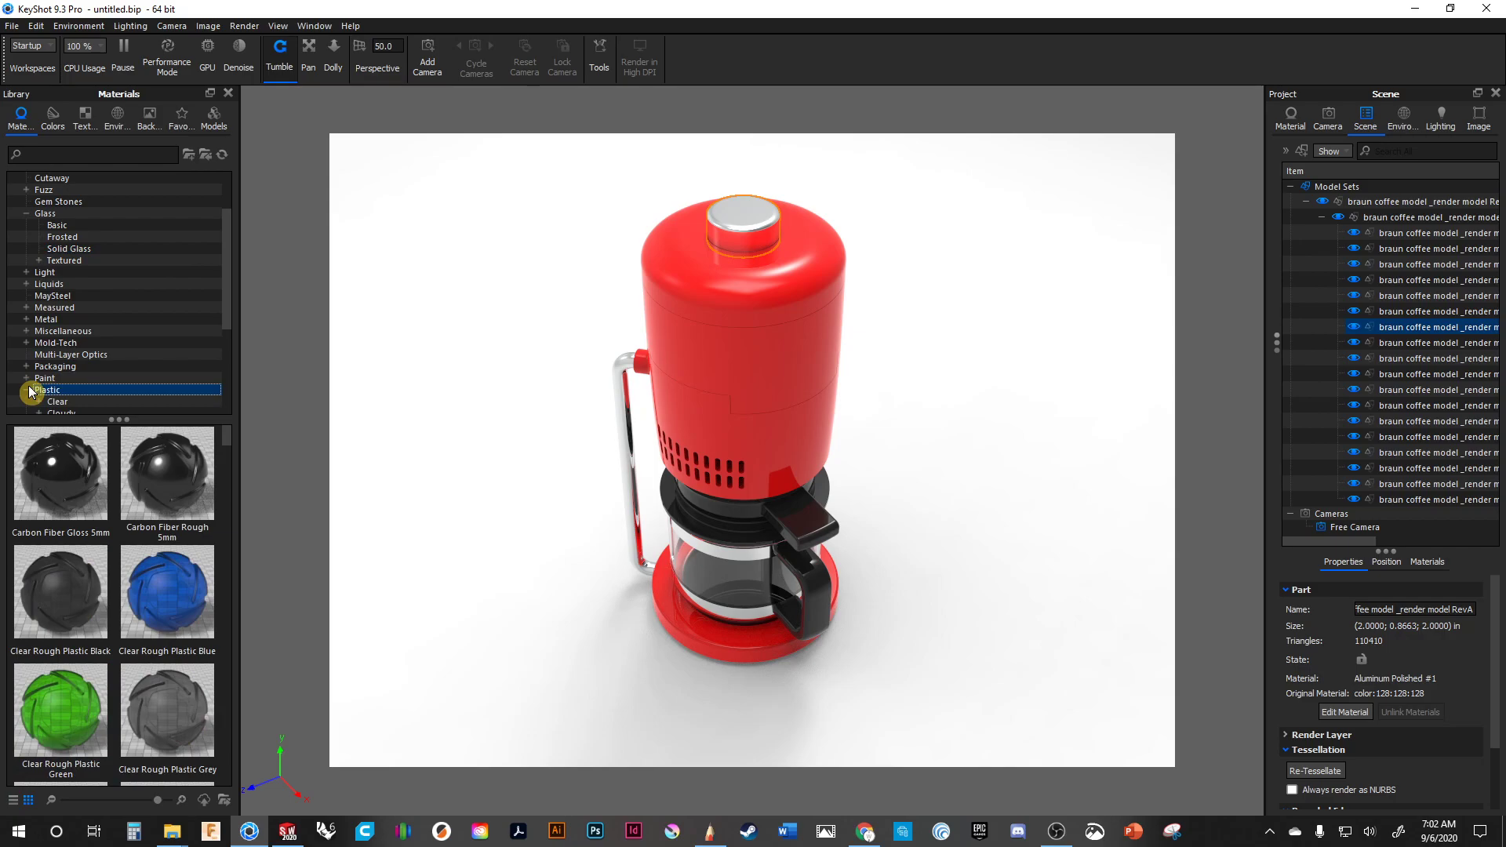
pyautogui.scroll(-3, 30, 388)
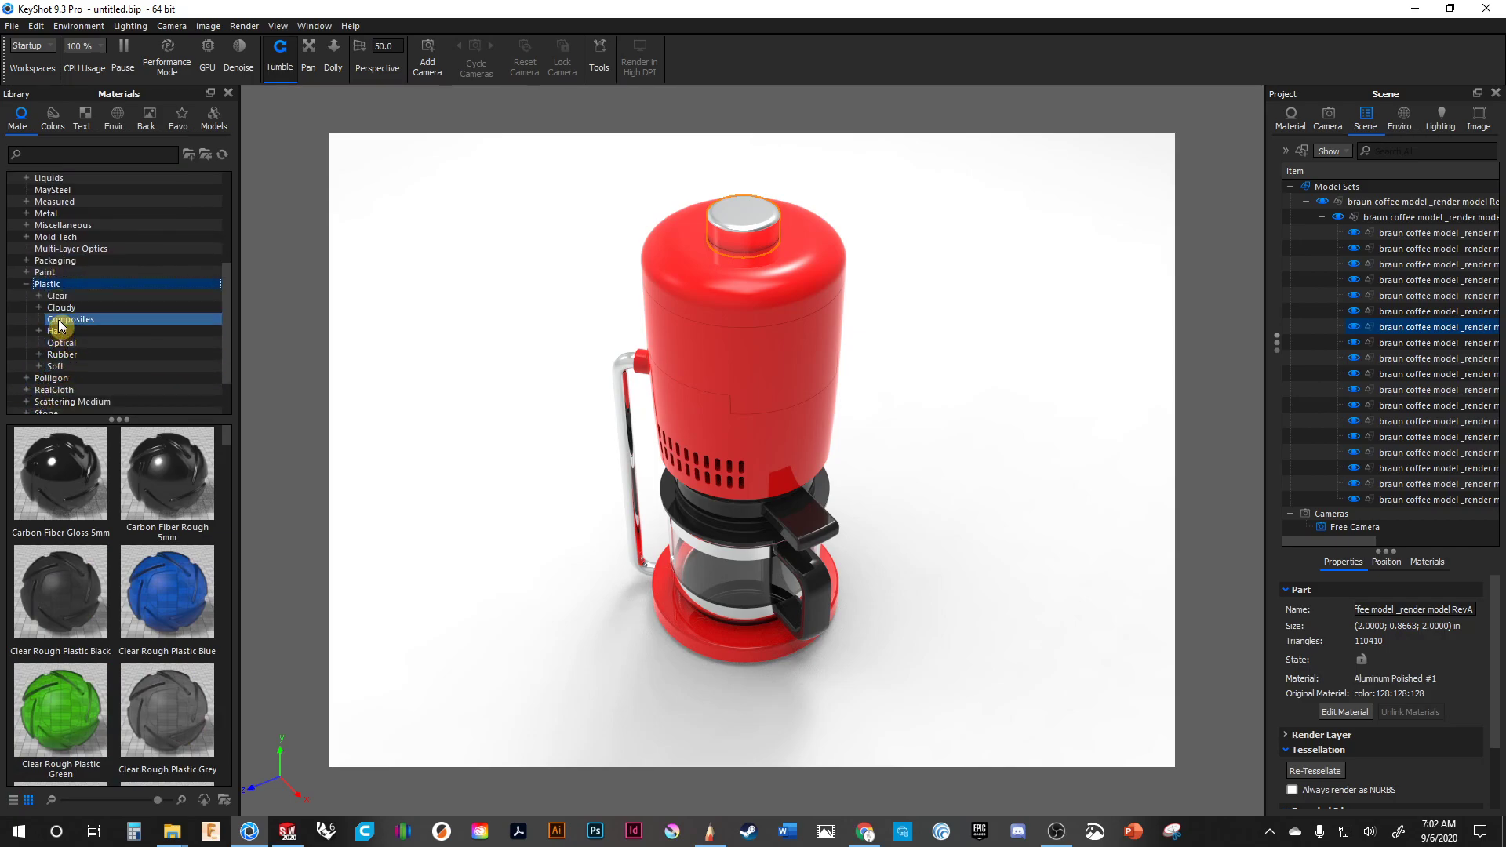
pyautogui.click(56, 331)
pyautogui.click(39, 332)
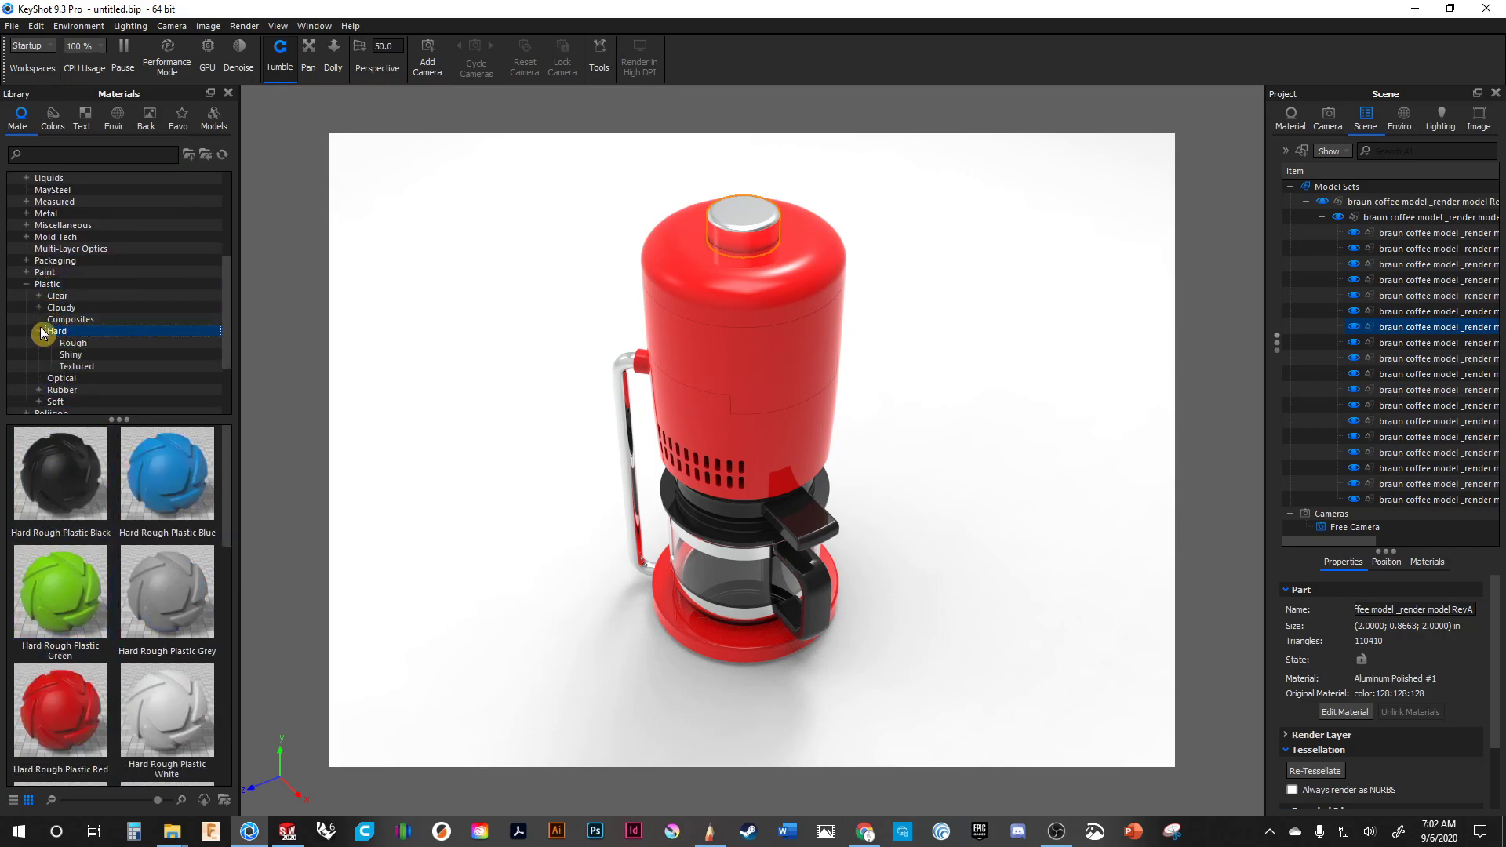
pyautogui.click(69, 356)
pyautogui.moveTo(60, 688); pyautogui.dragTo(1379, 327)
# - Switch the scene background to a solid color
pyautogui.moveTo(932, 371); pyautogui.dragTo(1137, 588)
pyautogui.moveTo(958, 562)
pyautogui.mouseDown()
pyautogui.moveTo(1009, 566)
pyautogui.moveTo(963, 558)
pyautogui.mouseUp()
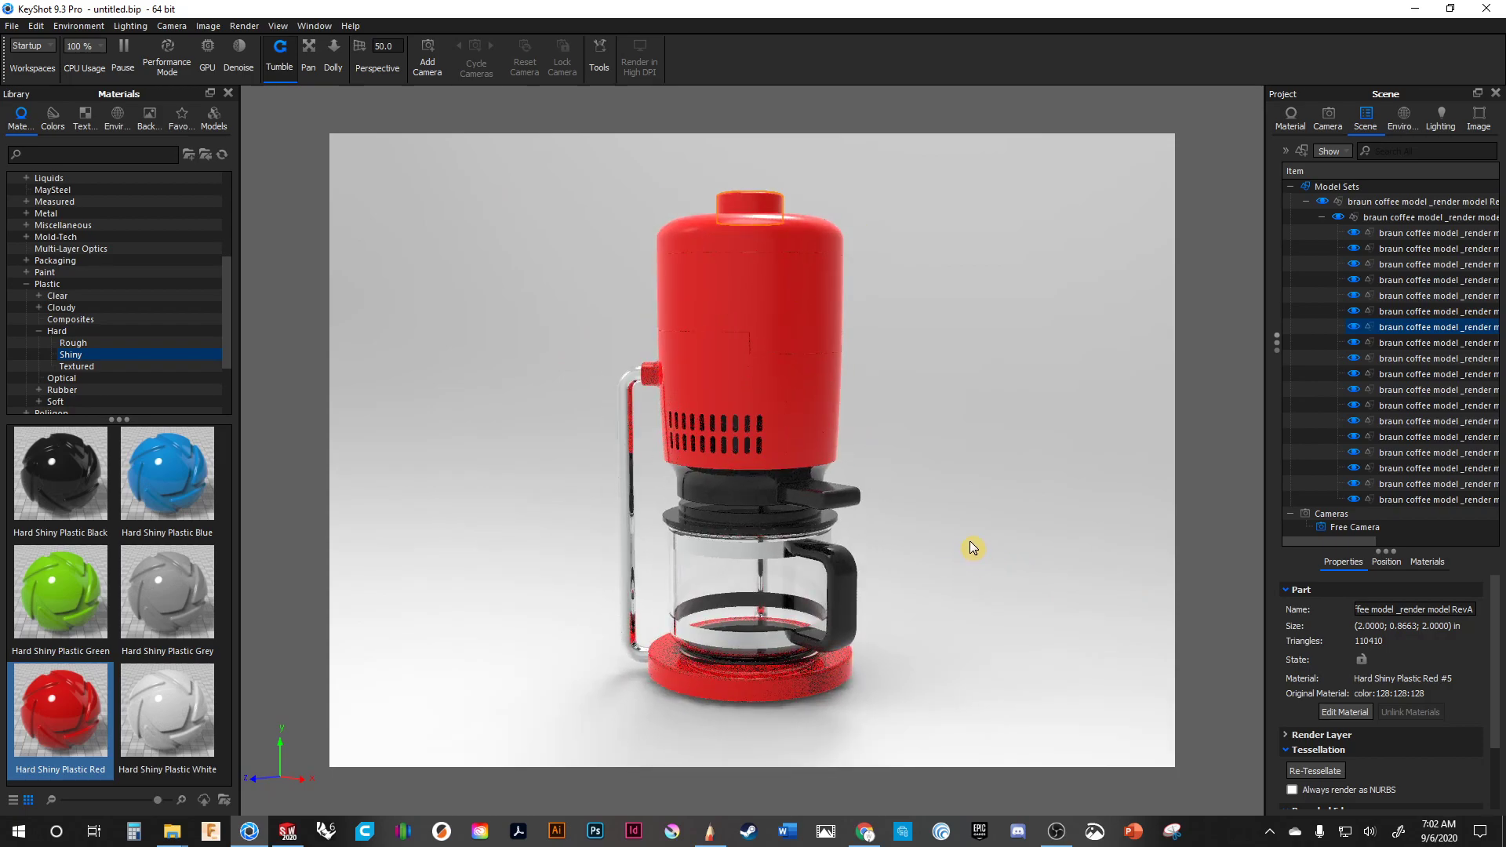
pyautogui.scroll(-1, 972, 554)
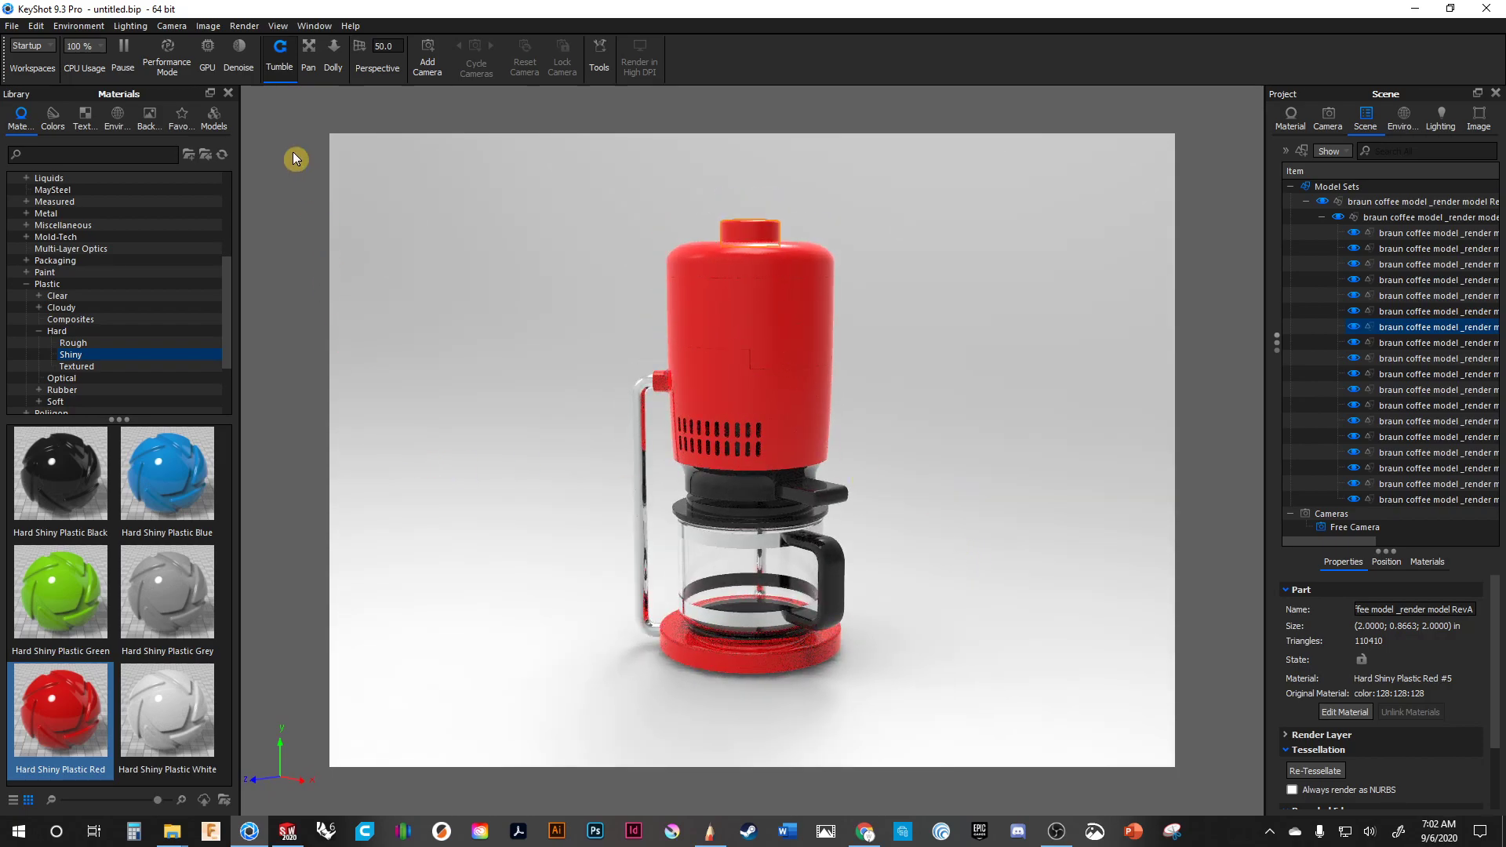
pyautogui.click(79, 26)
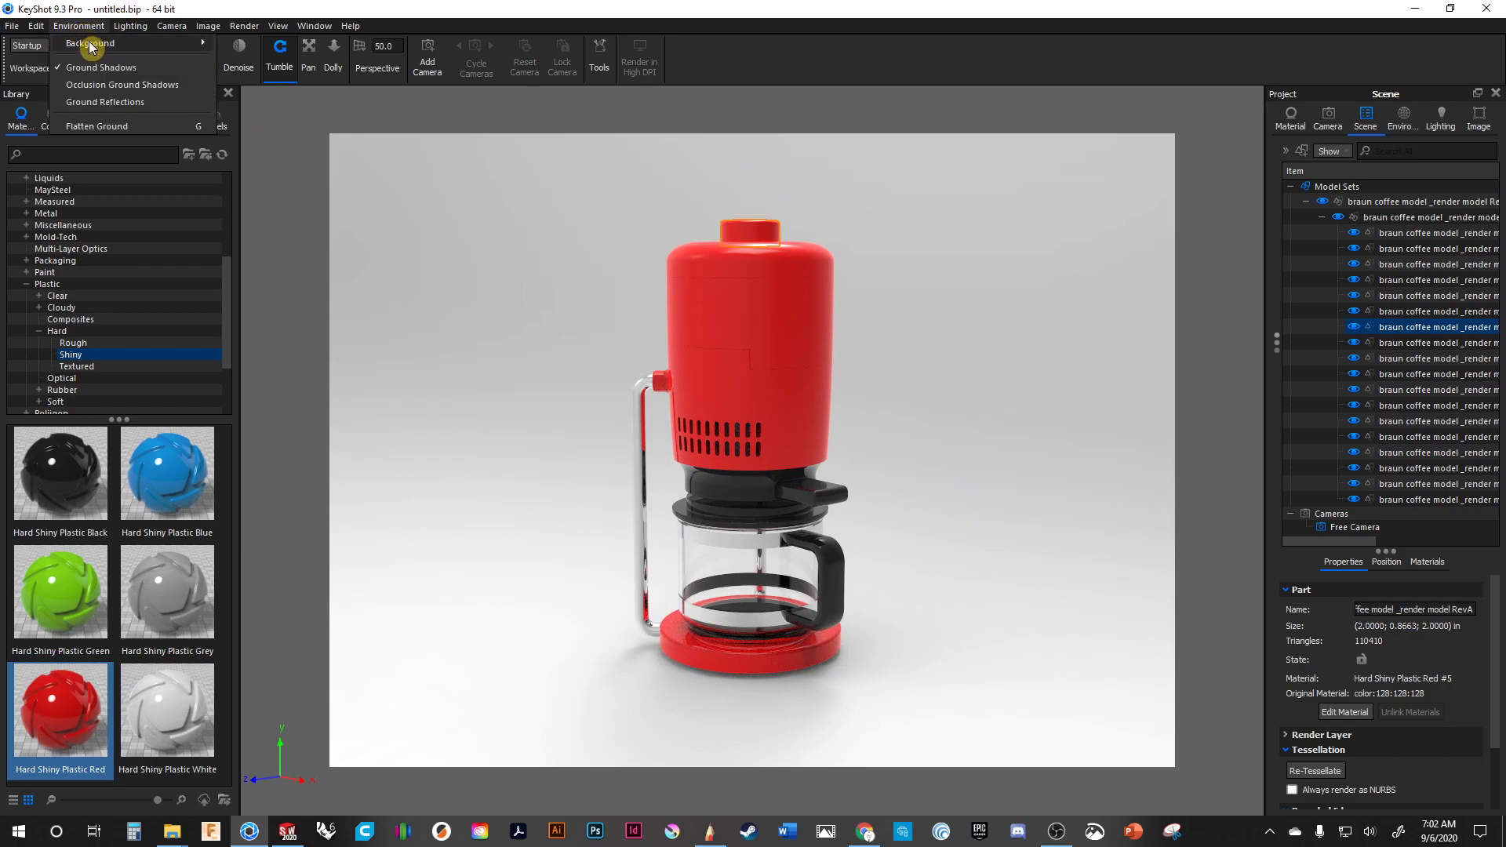
pyautogui.moveTo(92, 47)
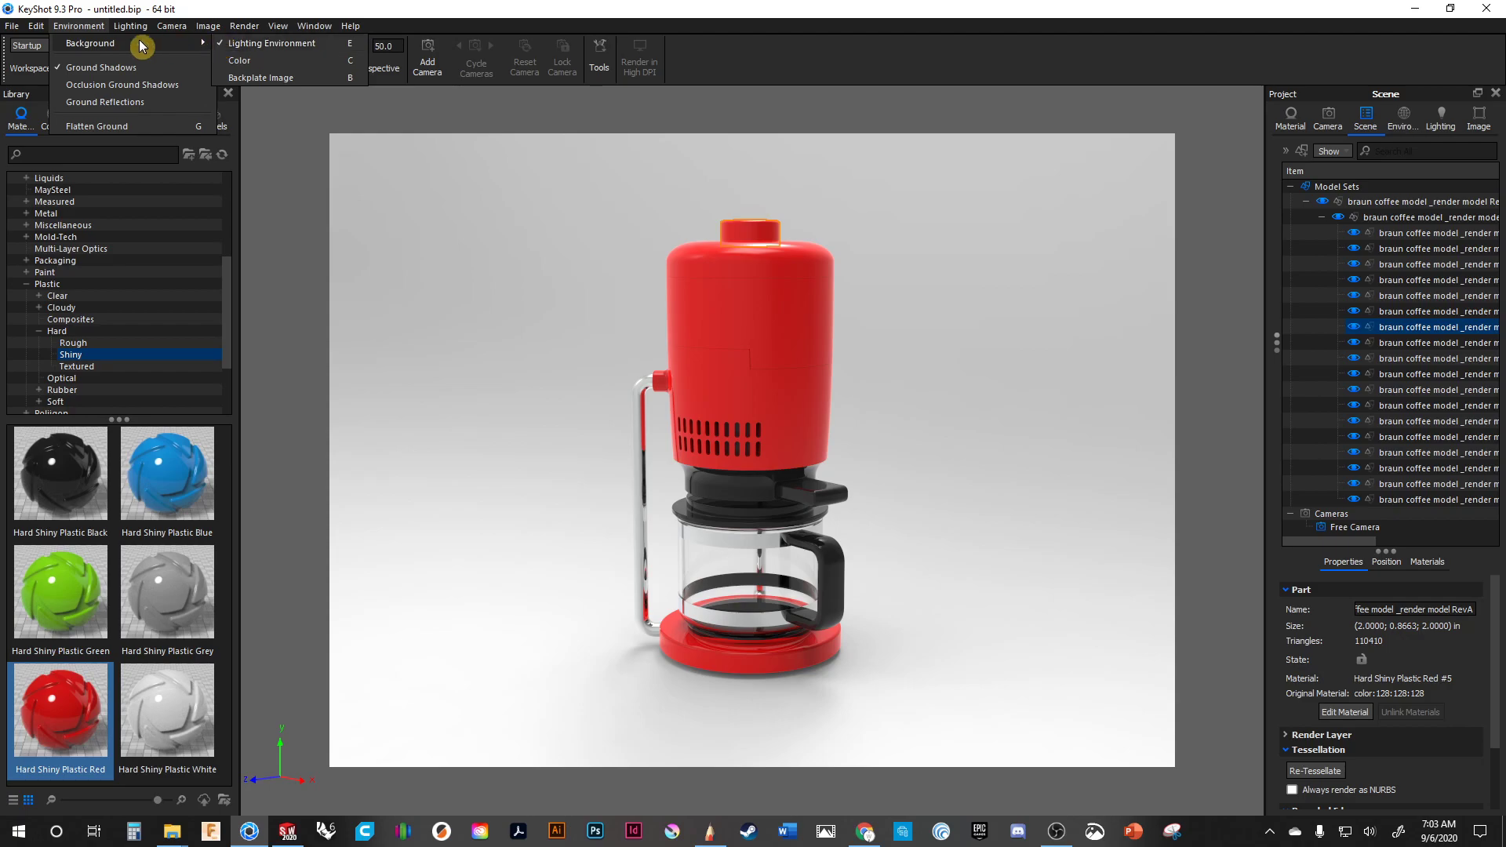
pyautogui.click(89, 26)
pyautogui.moveTo(110, 44)
pyautogui.click(237, 63)
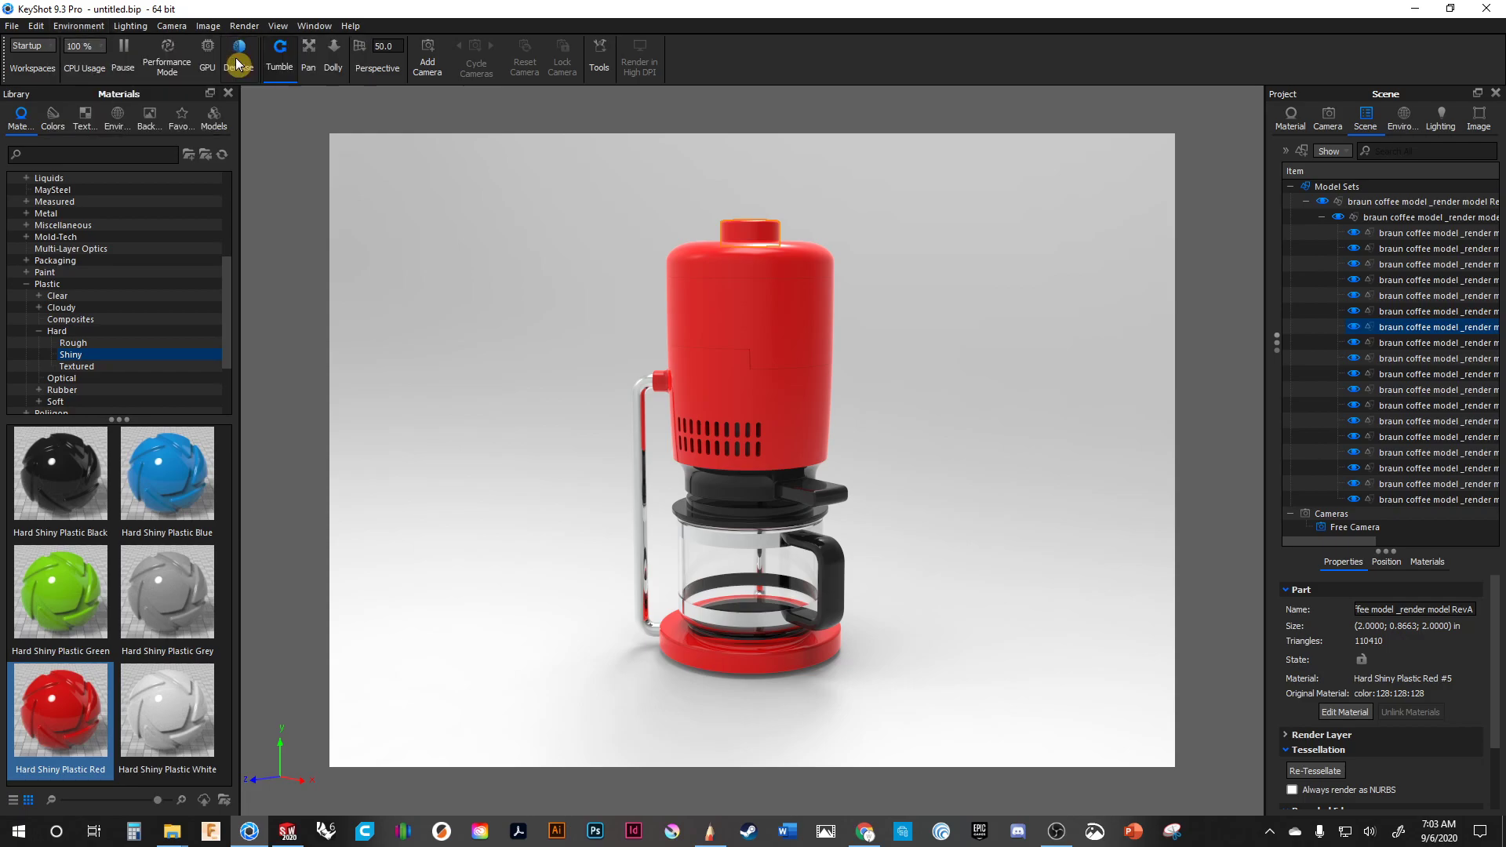
# - Apply the 3 Panels Straight 4K lighting environment to the scene and deselect the cap
pyautogui.moveTo(748, 612); pyautogui.dragTo(835, 590)
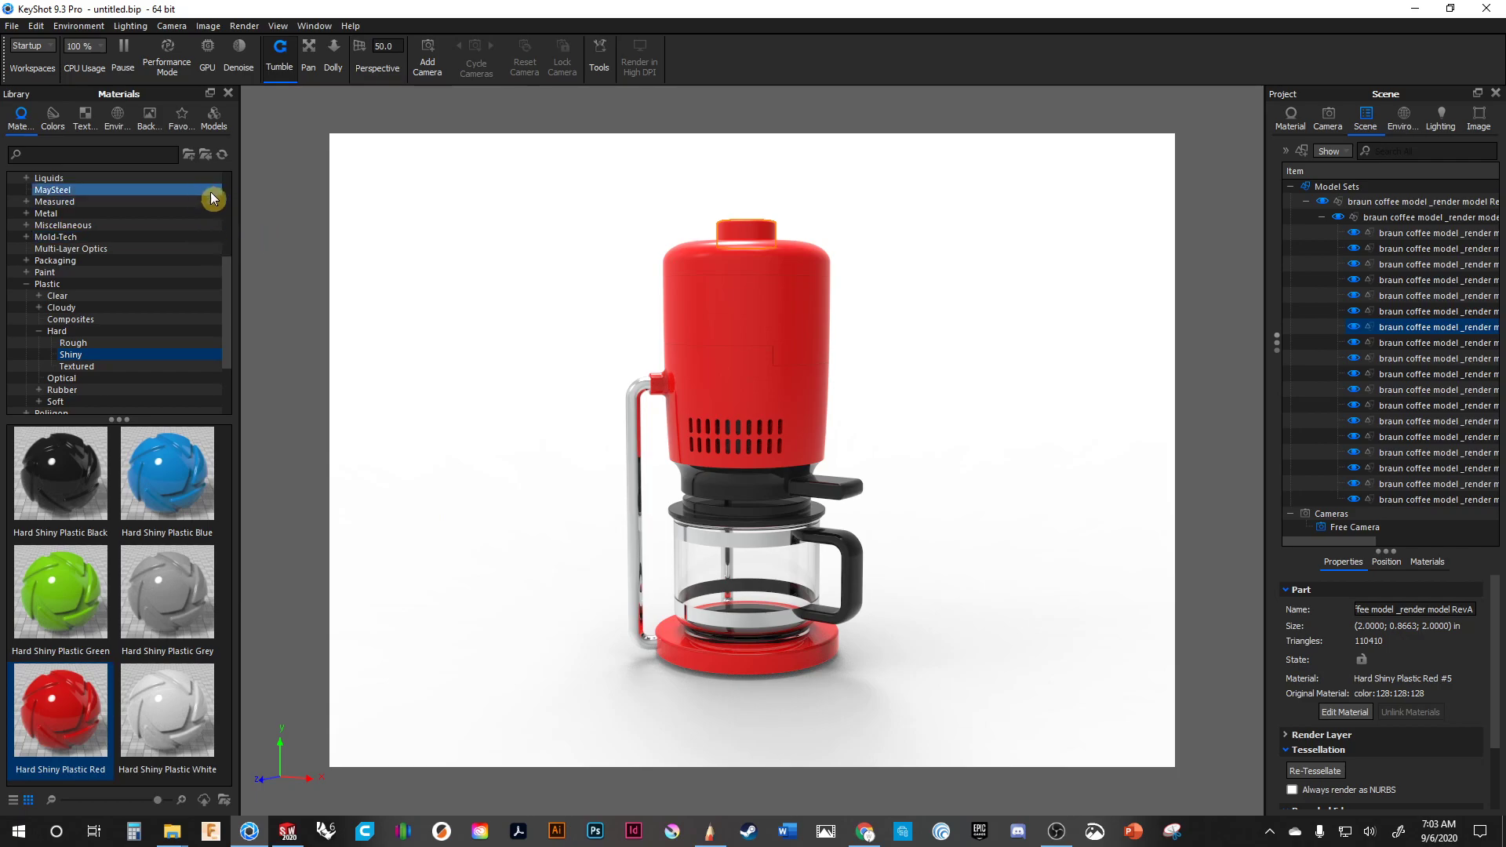
pyautogui.click(124, 116)
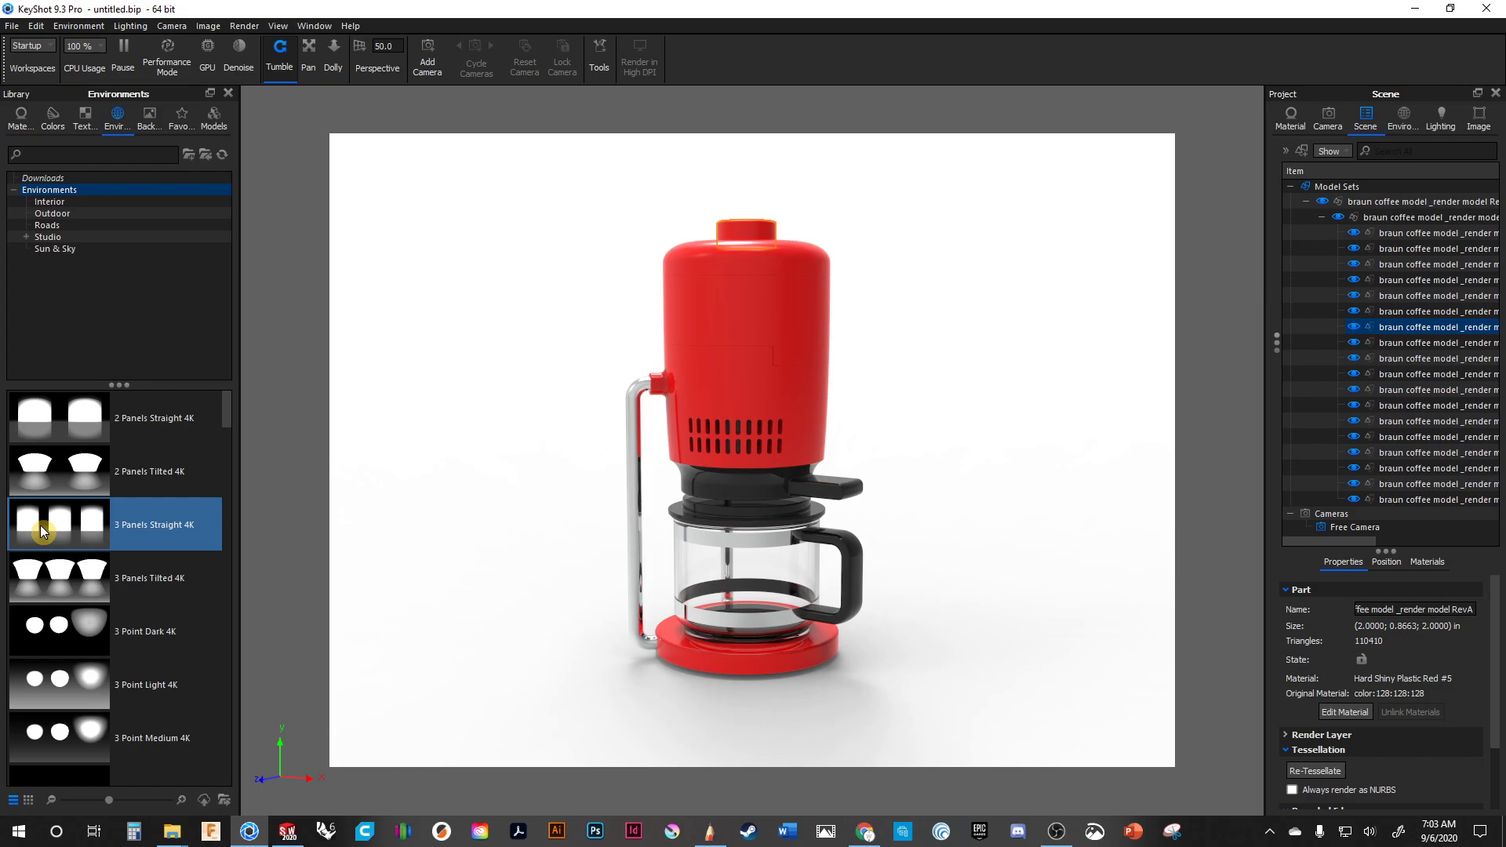
pyautogui.moveTo(40, 531)
pyautogui.moveTo(105, 508); pyautogui.dragTo(523, 458)
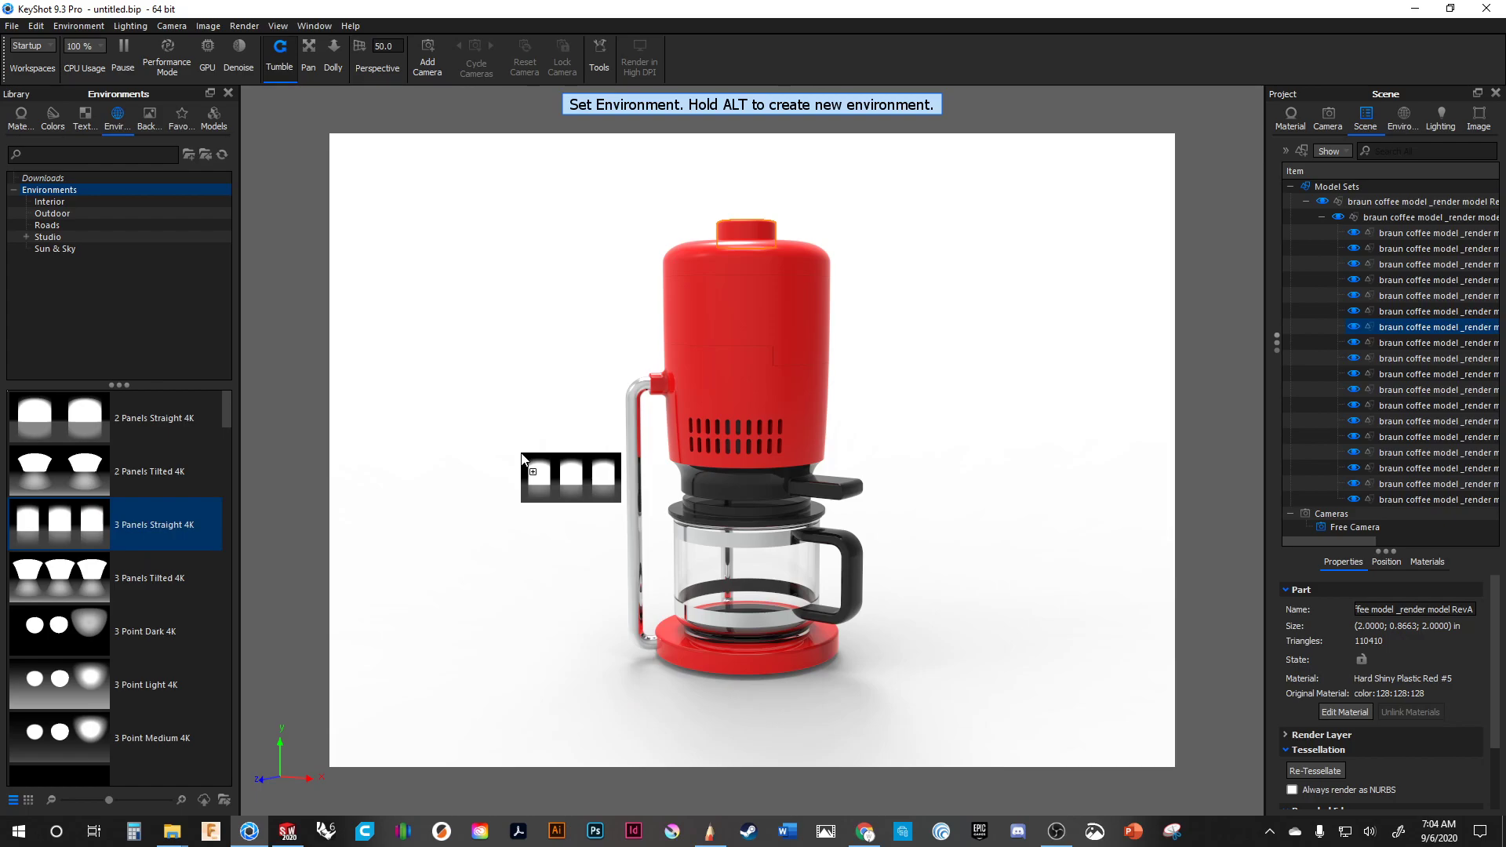
pyautogui.moveTo(522, 458); pyautogui.dragTo(407, 538)
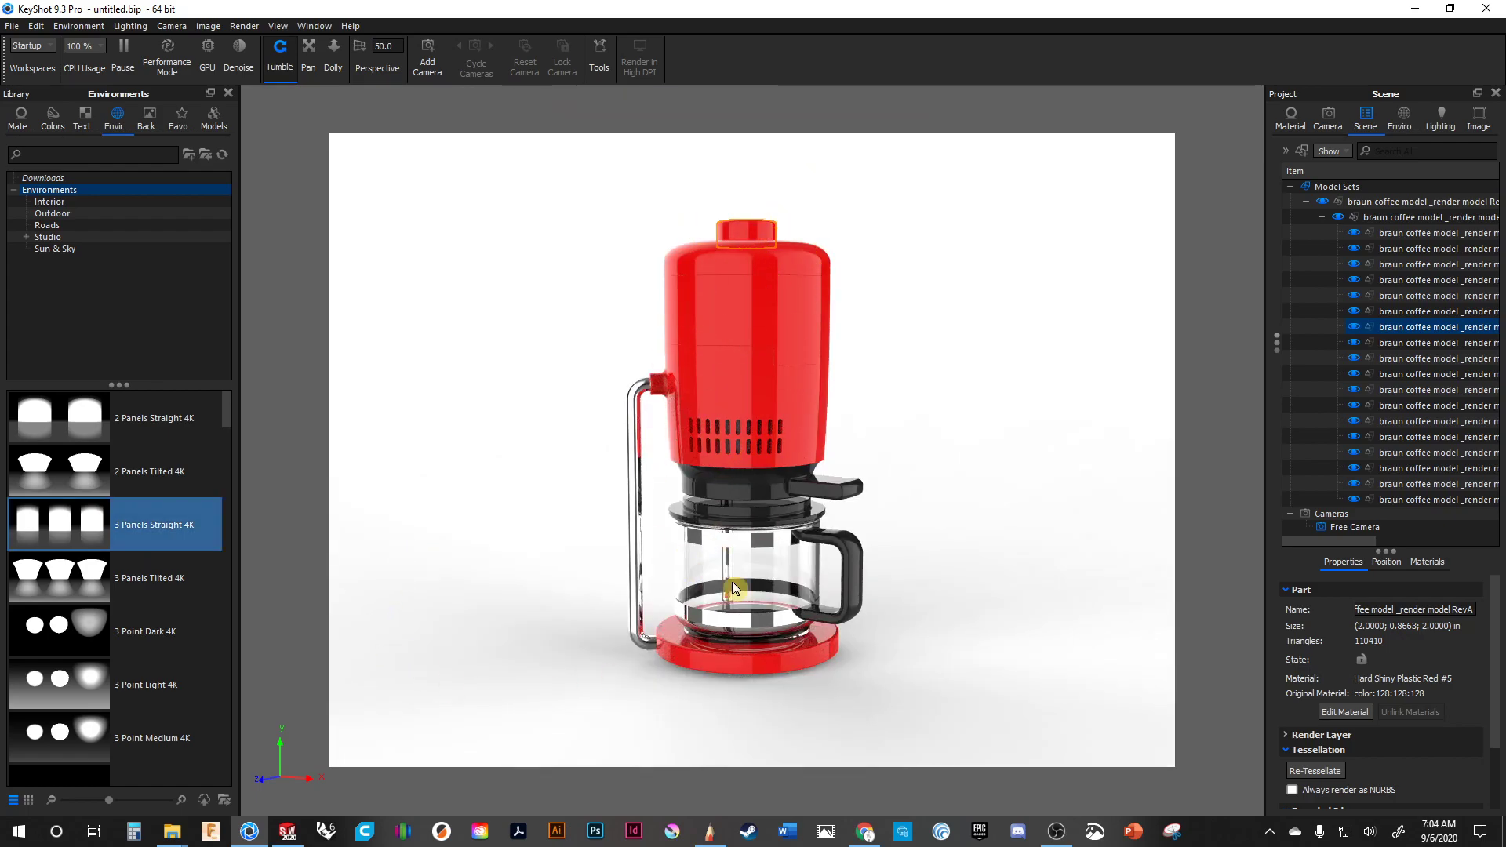
pyautogui.click(937, 357)
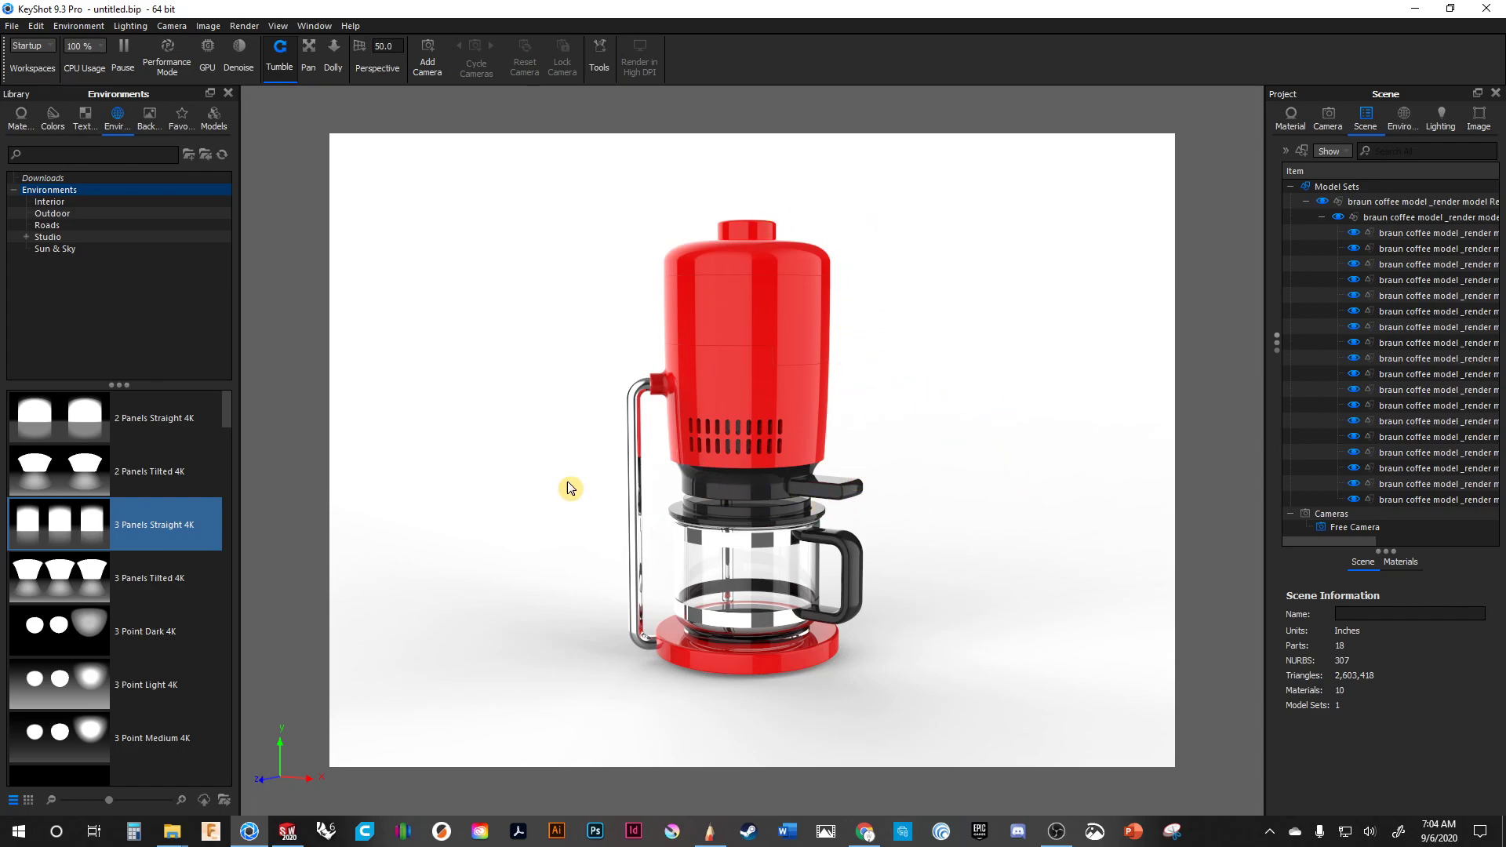
# - Collapse the Model Sets group in the scene tree
pyautogui.moveTo(689, 682); pyautogui.dragTo(670, 685)
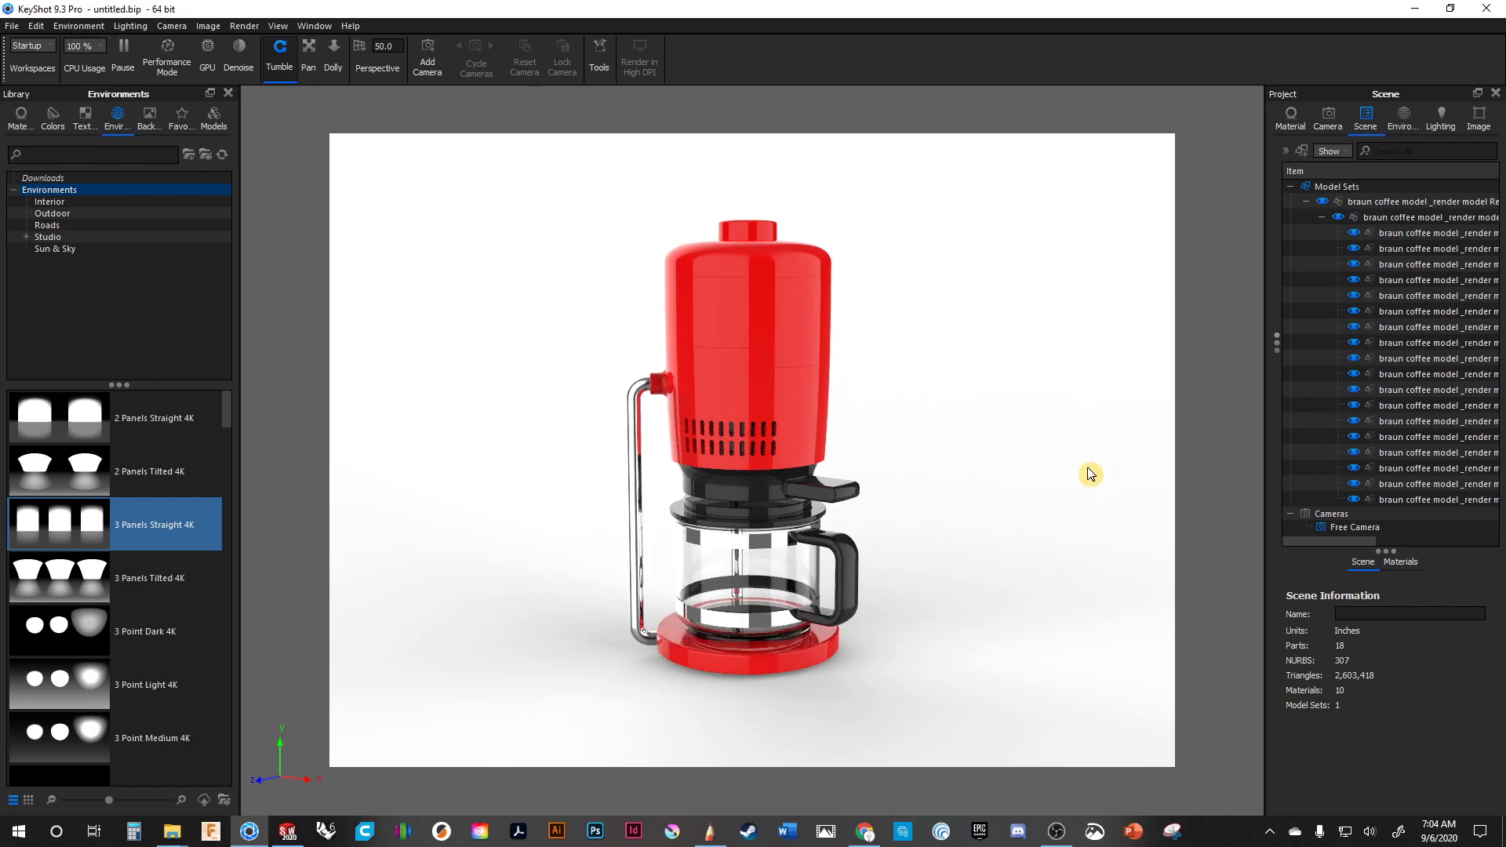
pyautogui.click(1381, 188)
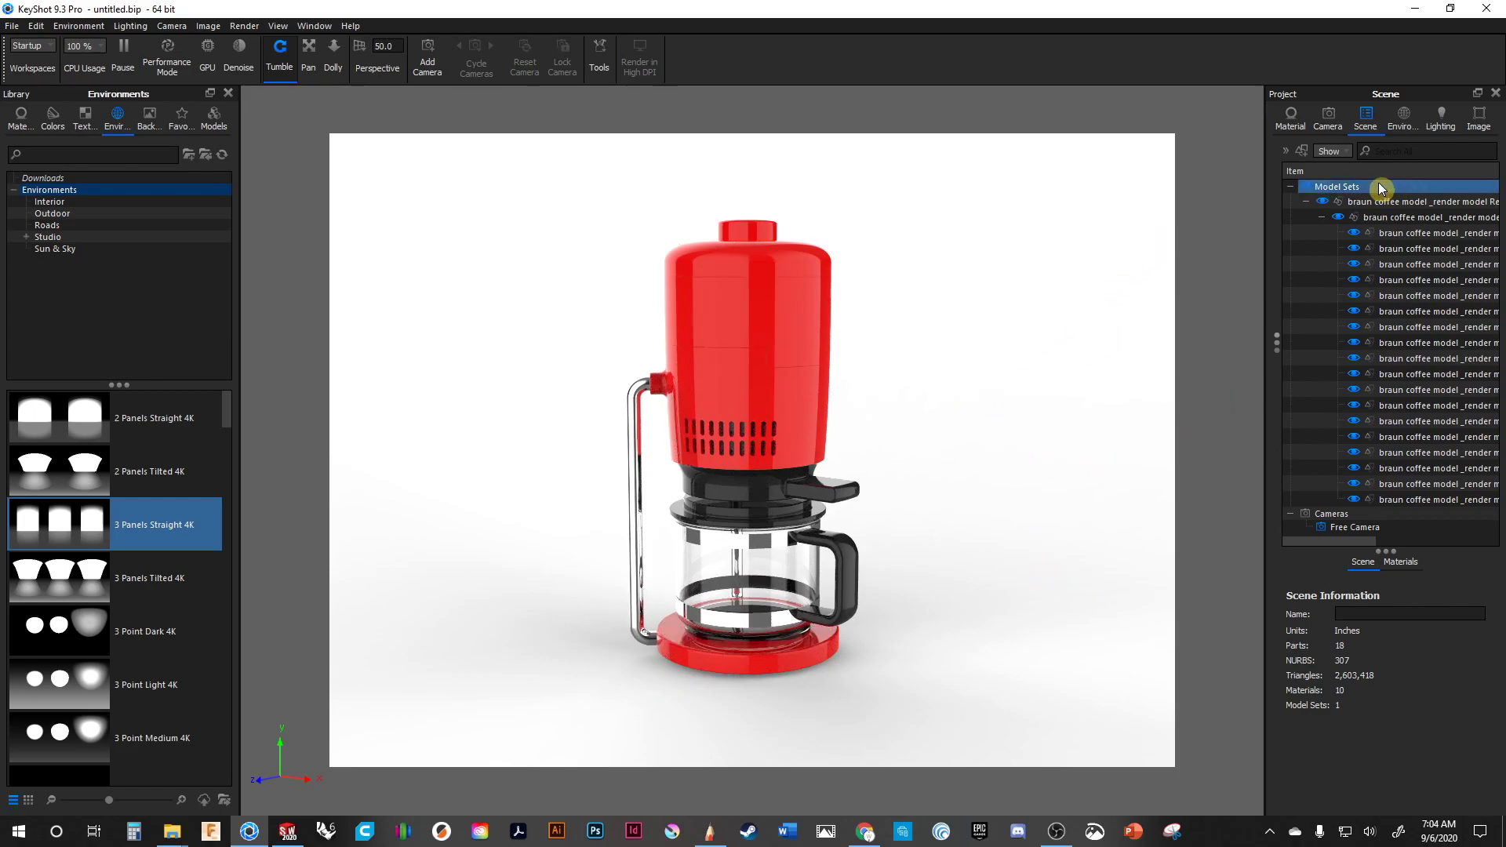
pyautogui.click(1305, 202)
pyautogui.click(1290, 187)
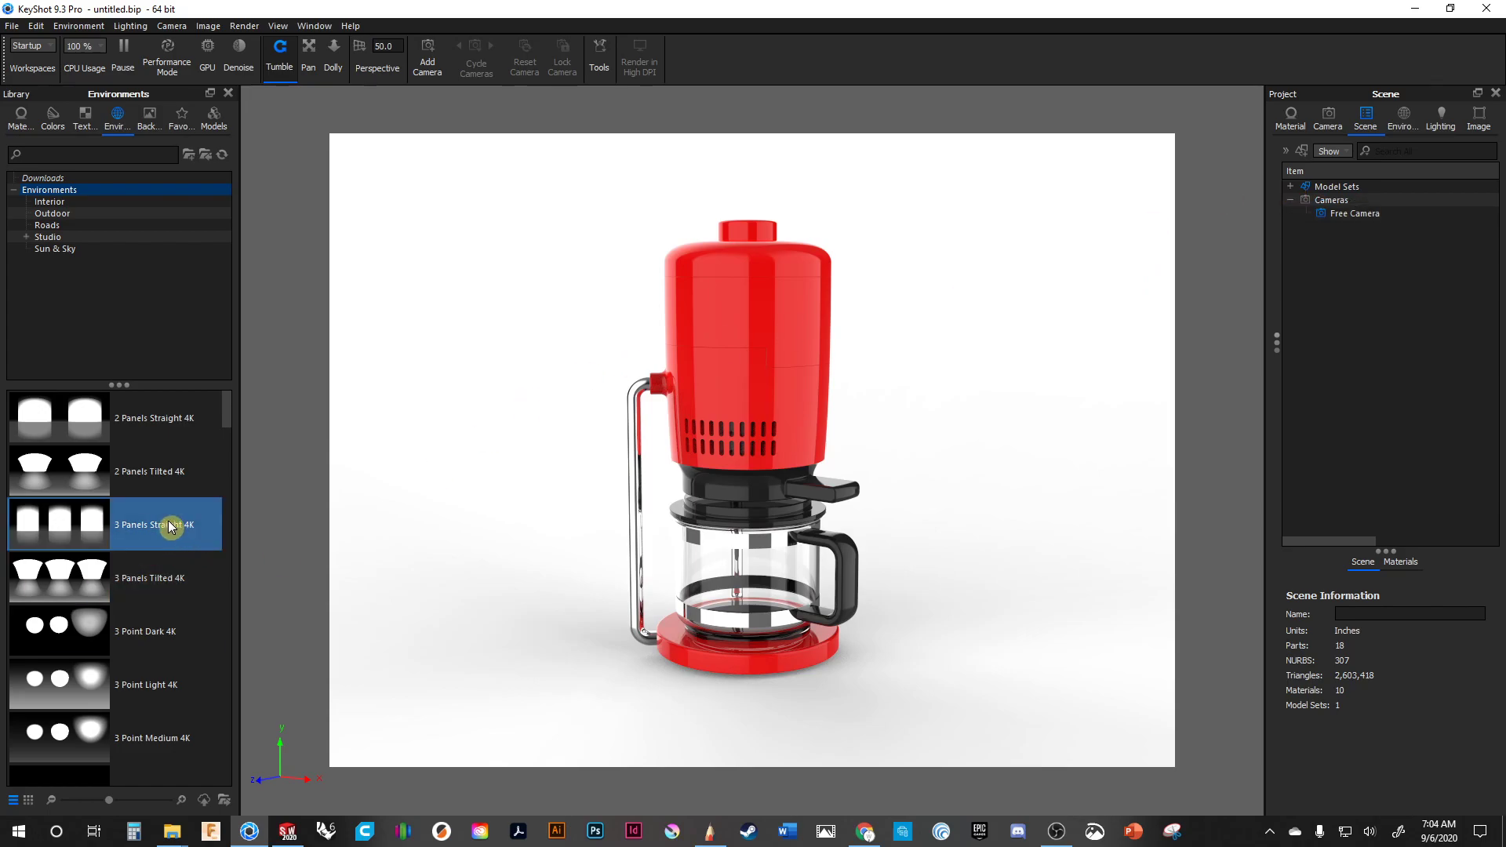
pyautogui.moveTo(167, 526)
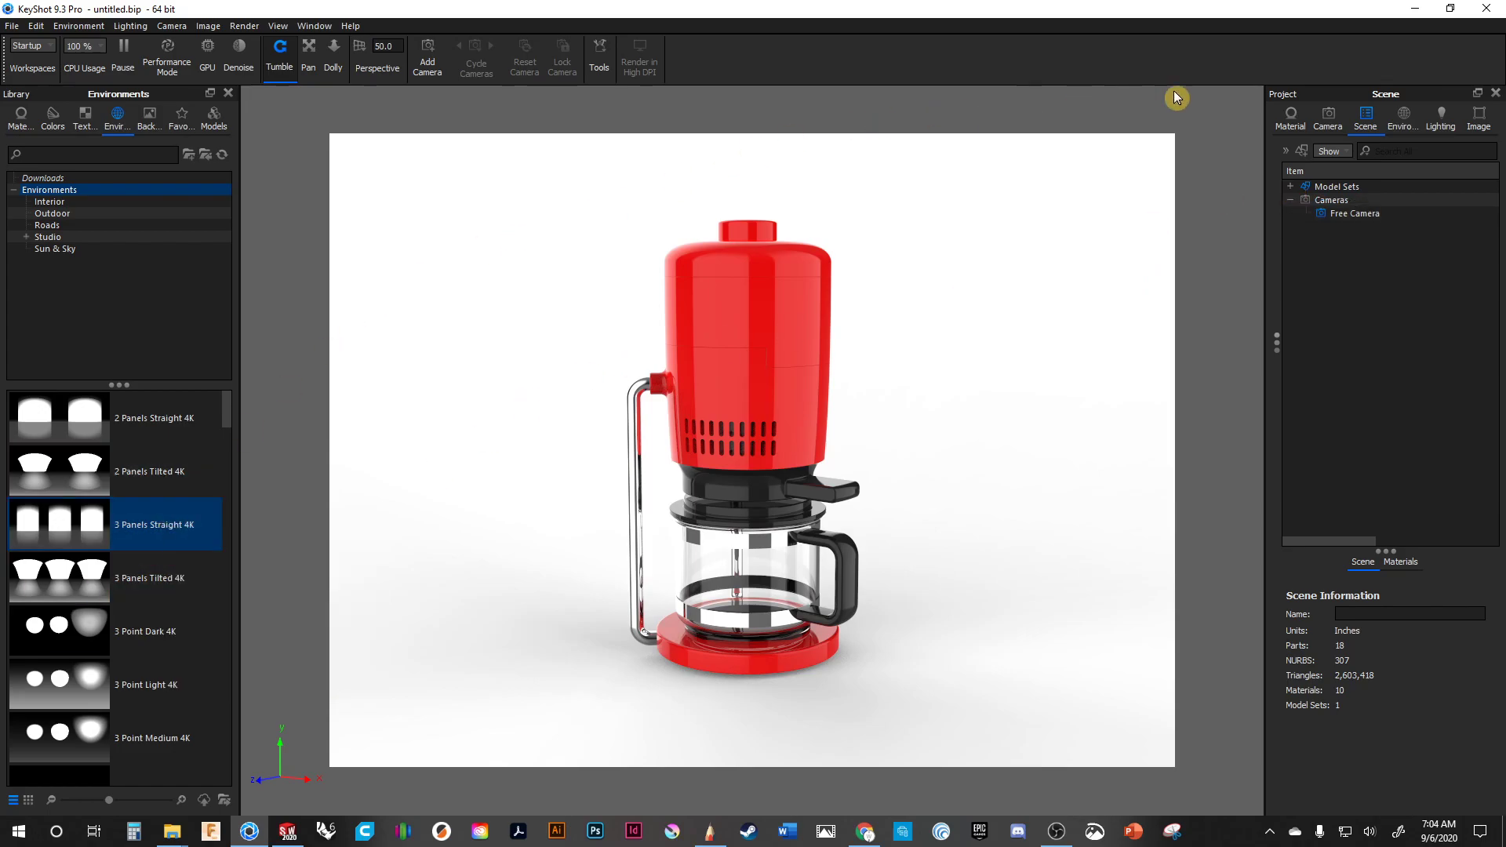
# - Reposition the background light panels in the HDRI environment and set the middle panel's brightness to about 2.195
pyautogui.click(1403, 120)
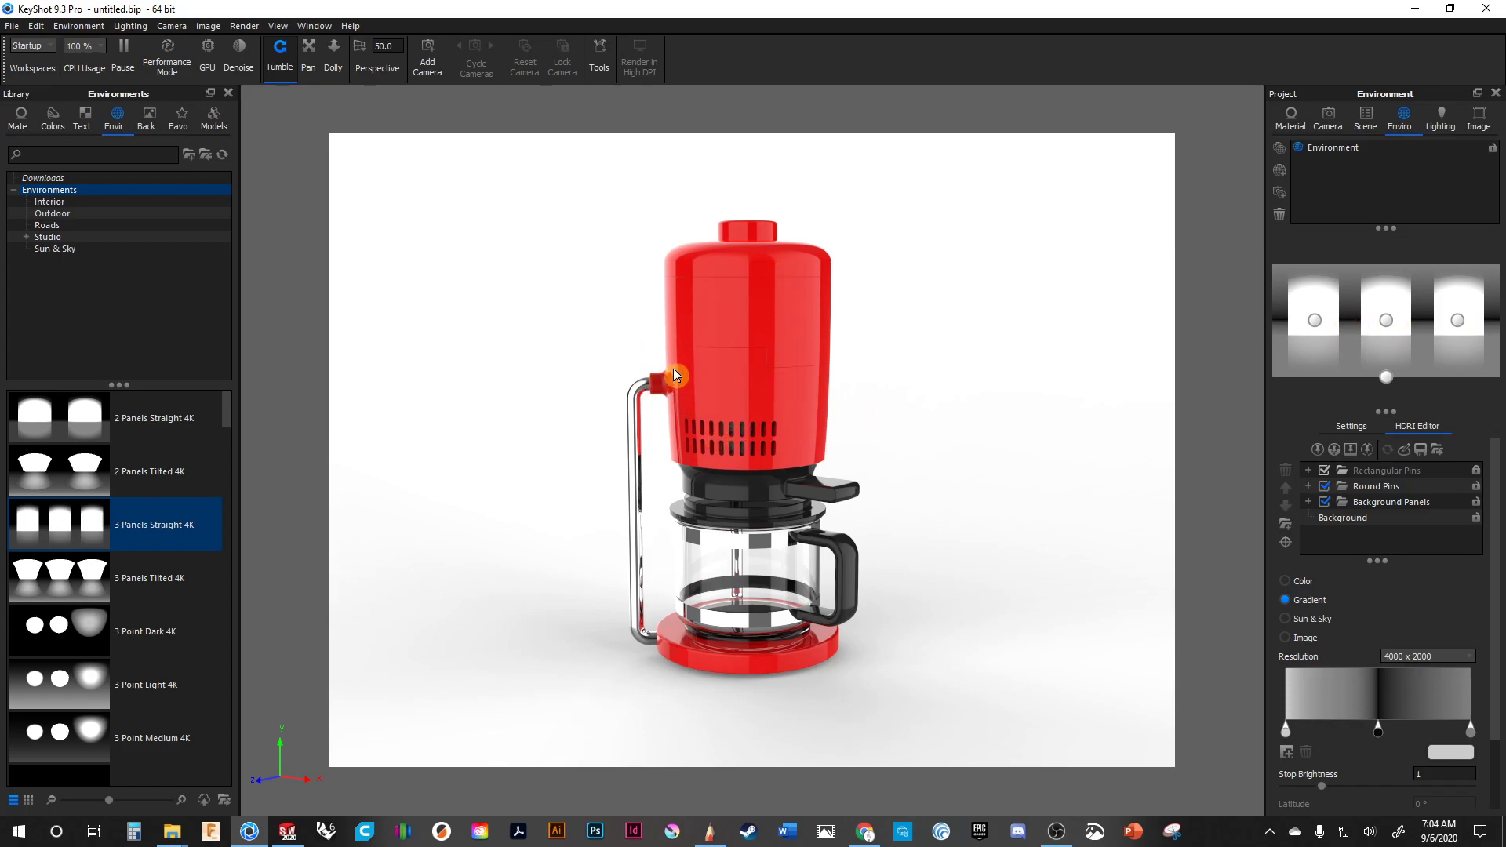
pyautogui.moveTo(1316, 323)
pyautogui.mouseDown()
pyautogui.moveTo(1297, 328)
pyautogui.moveTo(1343, 325)
pyautogui.moveTo(1309, 316)
pyautogui.mouseUp()
pyautogui.moveTo(1002, 487); pyautogui.dragTo(935, 534)
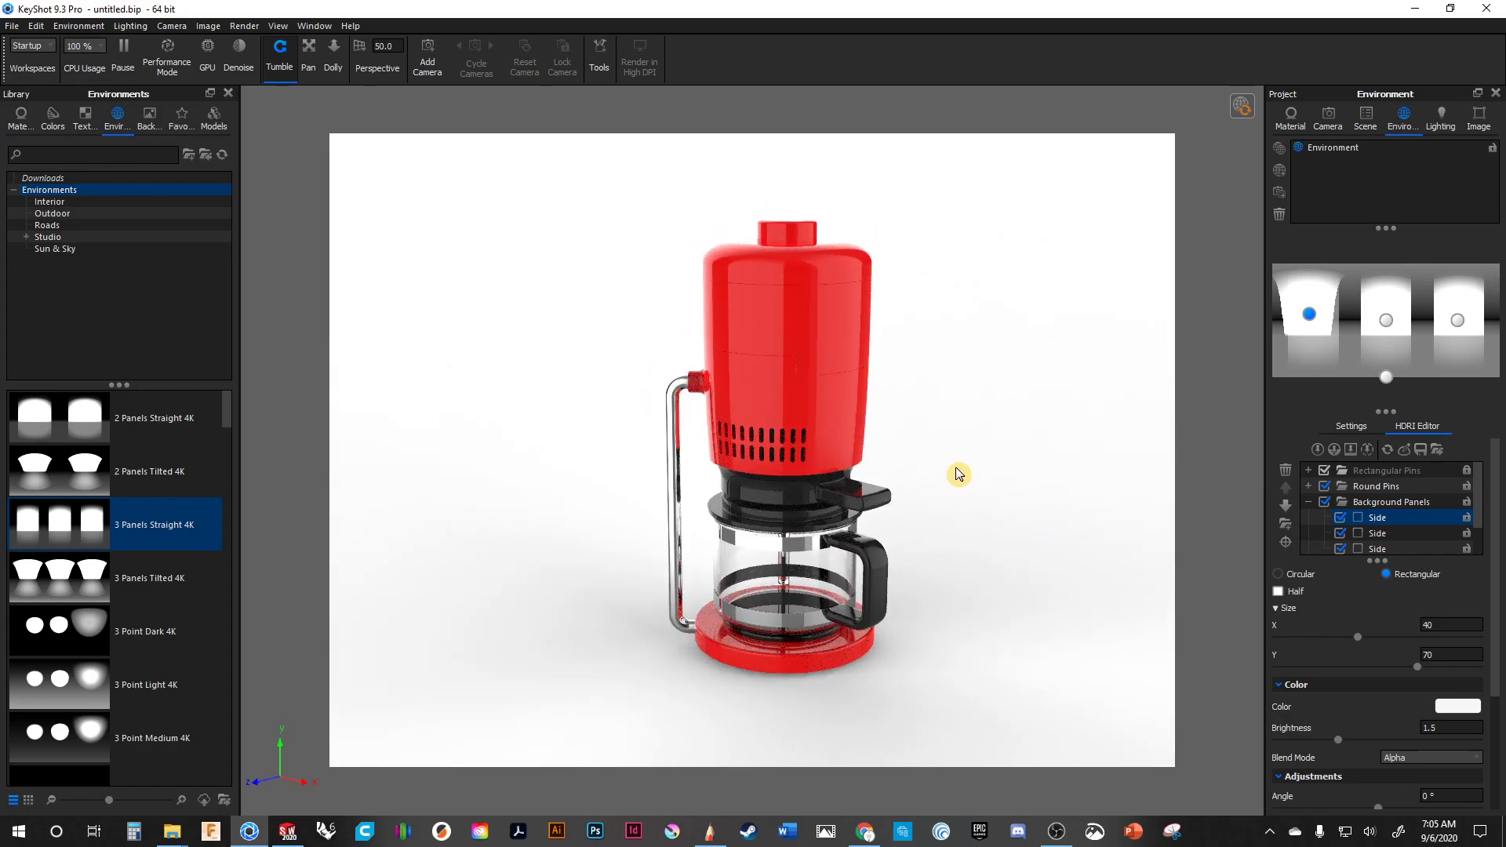
pyautogui.moveTo(1467, 321); pyautogui.dragTo(1393, 315)
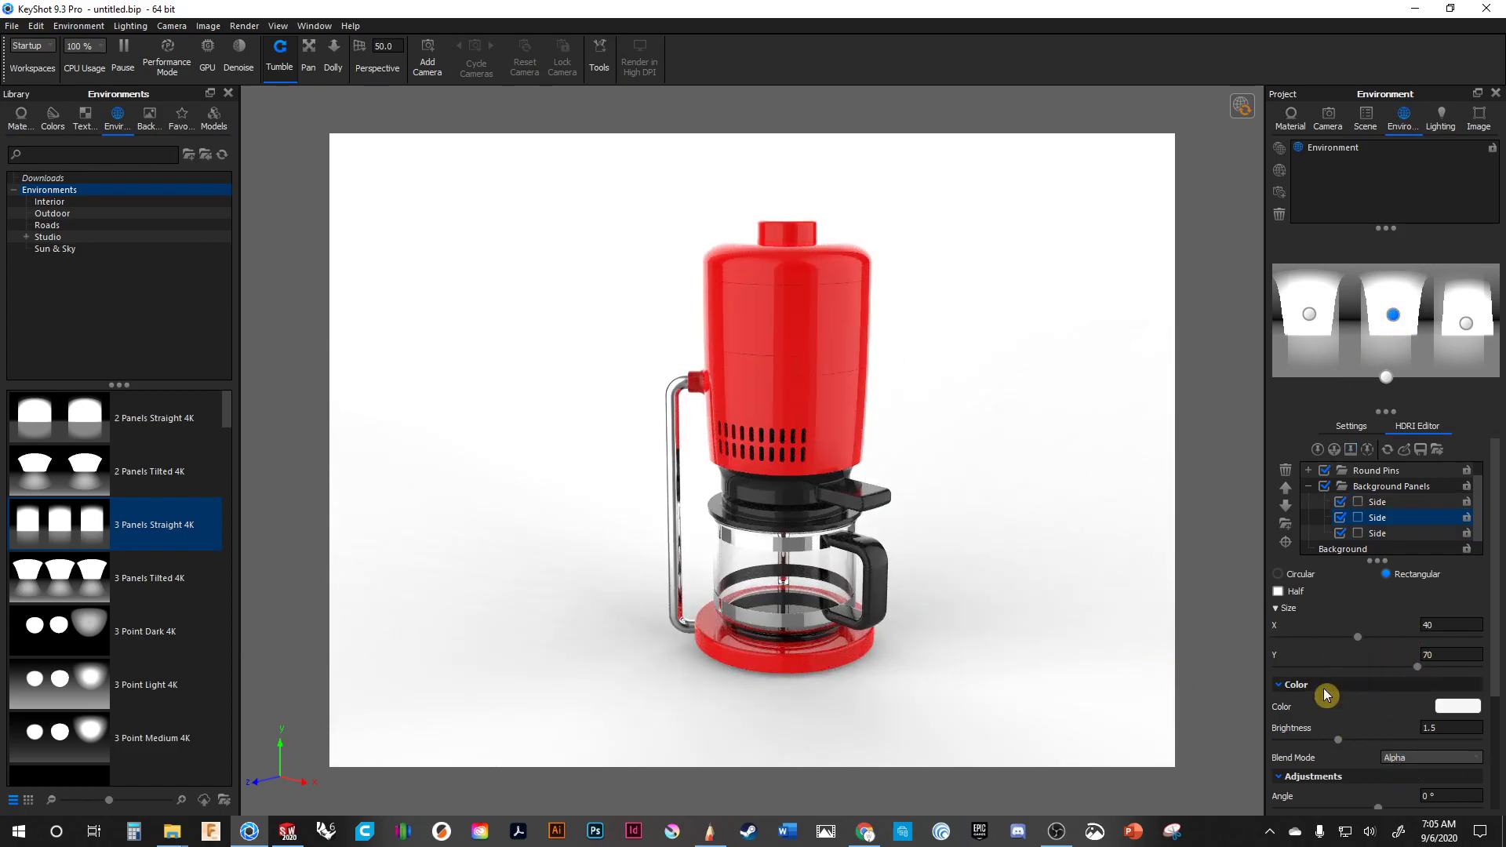
pyautogui.moveTo(1344, 744)
pyautogui.mouseDown()
pyautogui.moveTo(1384, 746)
pyautogui.moveTo(1366, 747)
pyautogui.mouseUp()
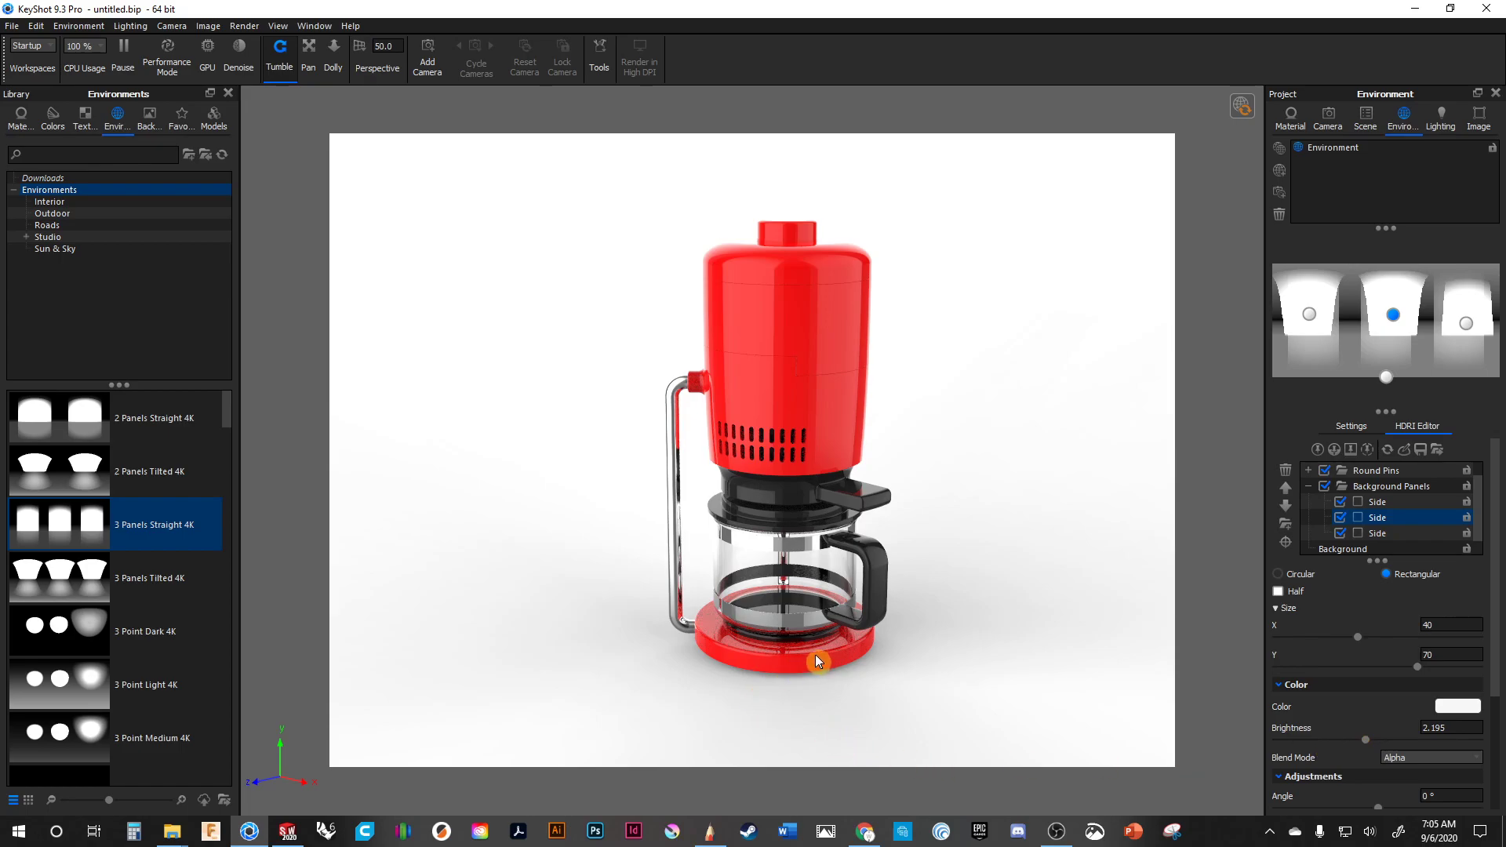
pyautogui.moveTo(816, 661); pyautogui.dragTo(756, 662)
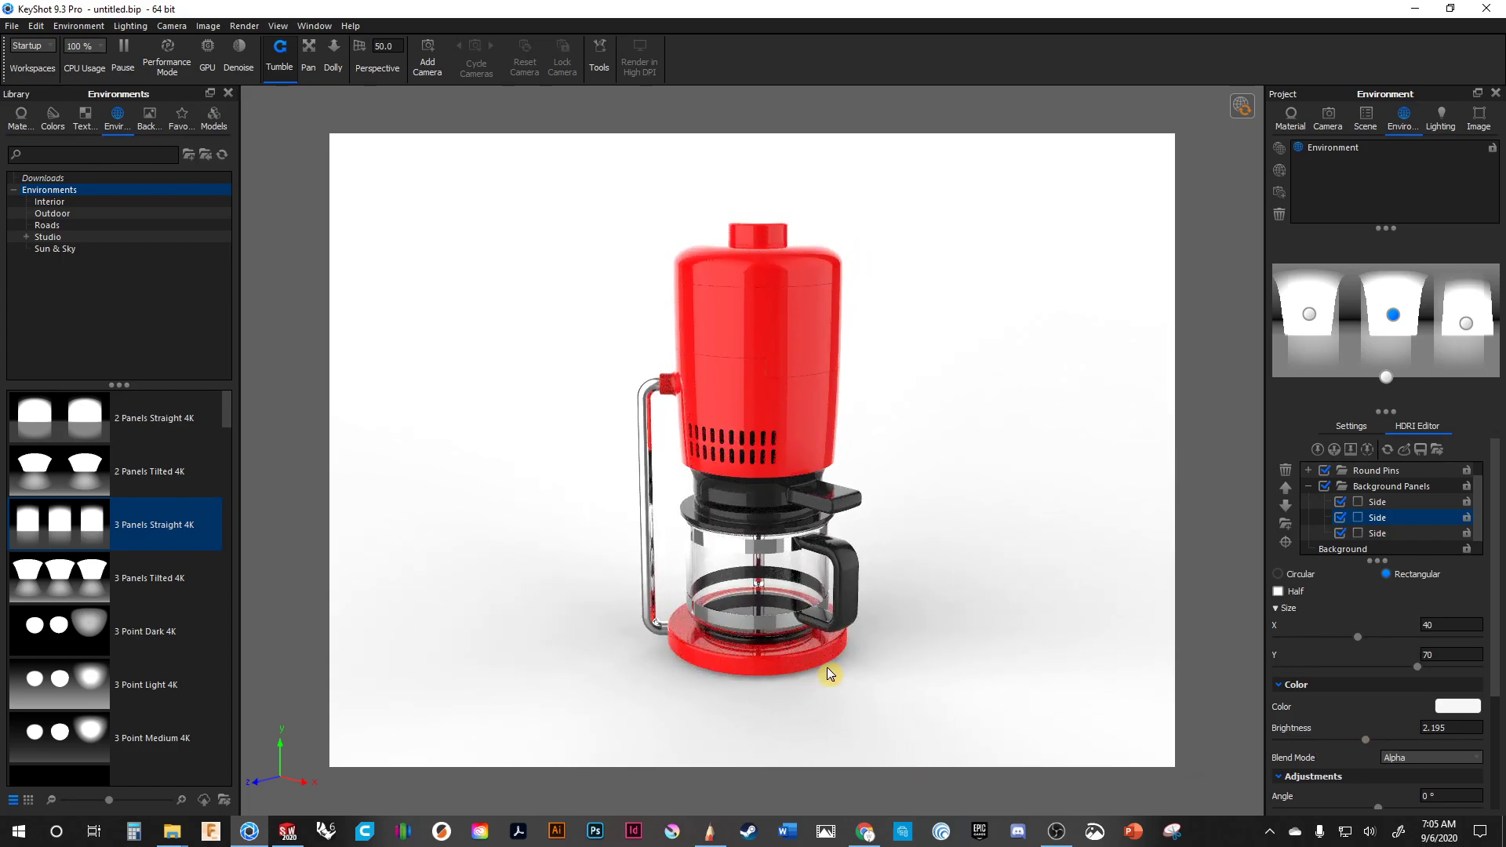
# - Turn on Ground Reflections for the environment and check them beneath the coffee maker
pyautogui.click(101, 28)
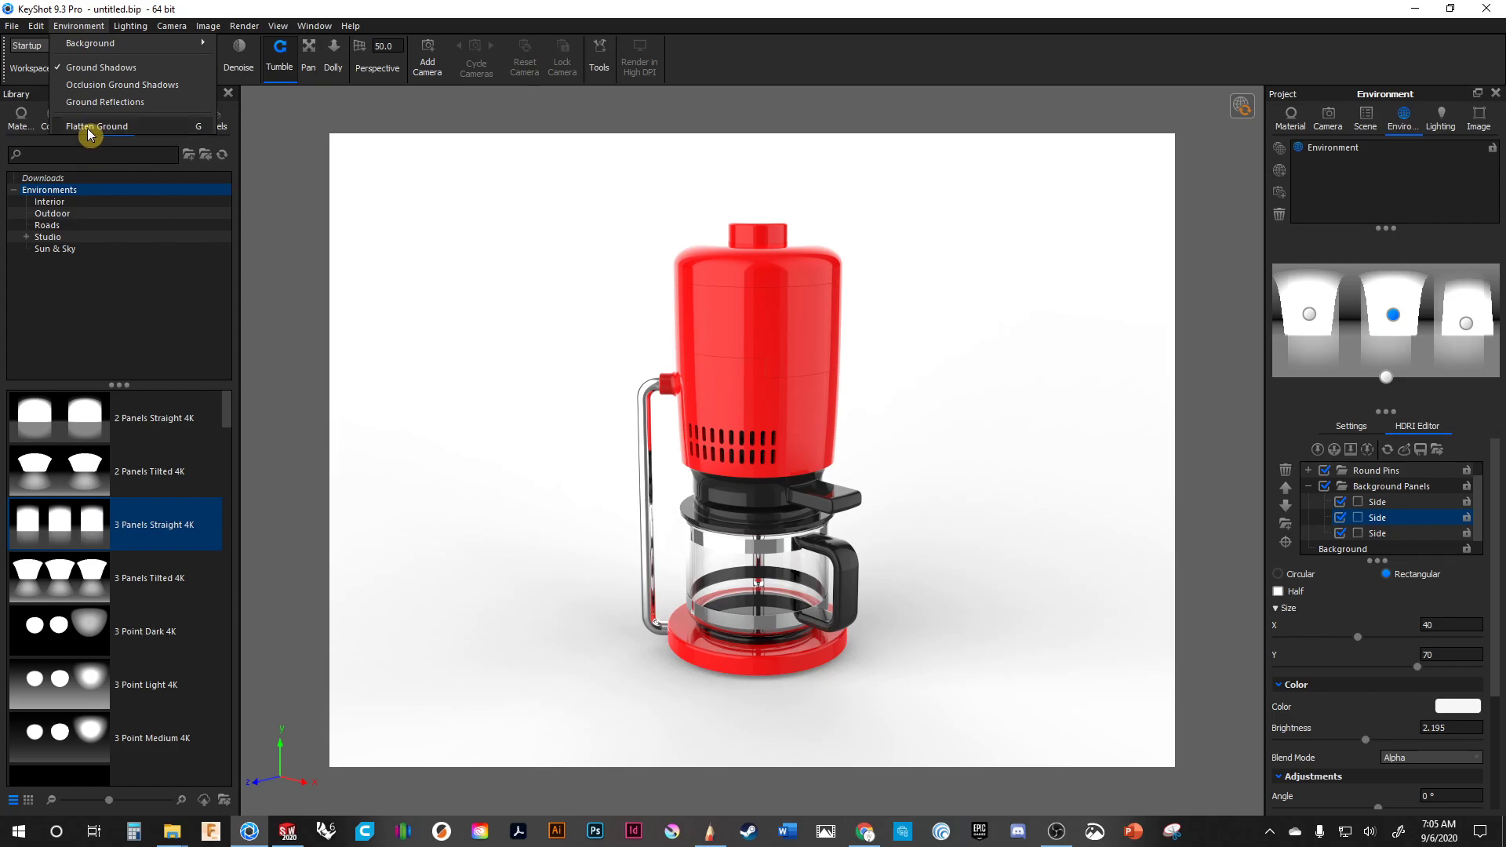
pyautogui.click(92, 104)
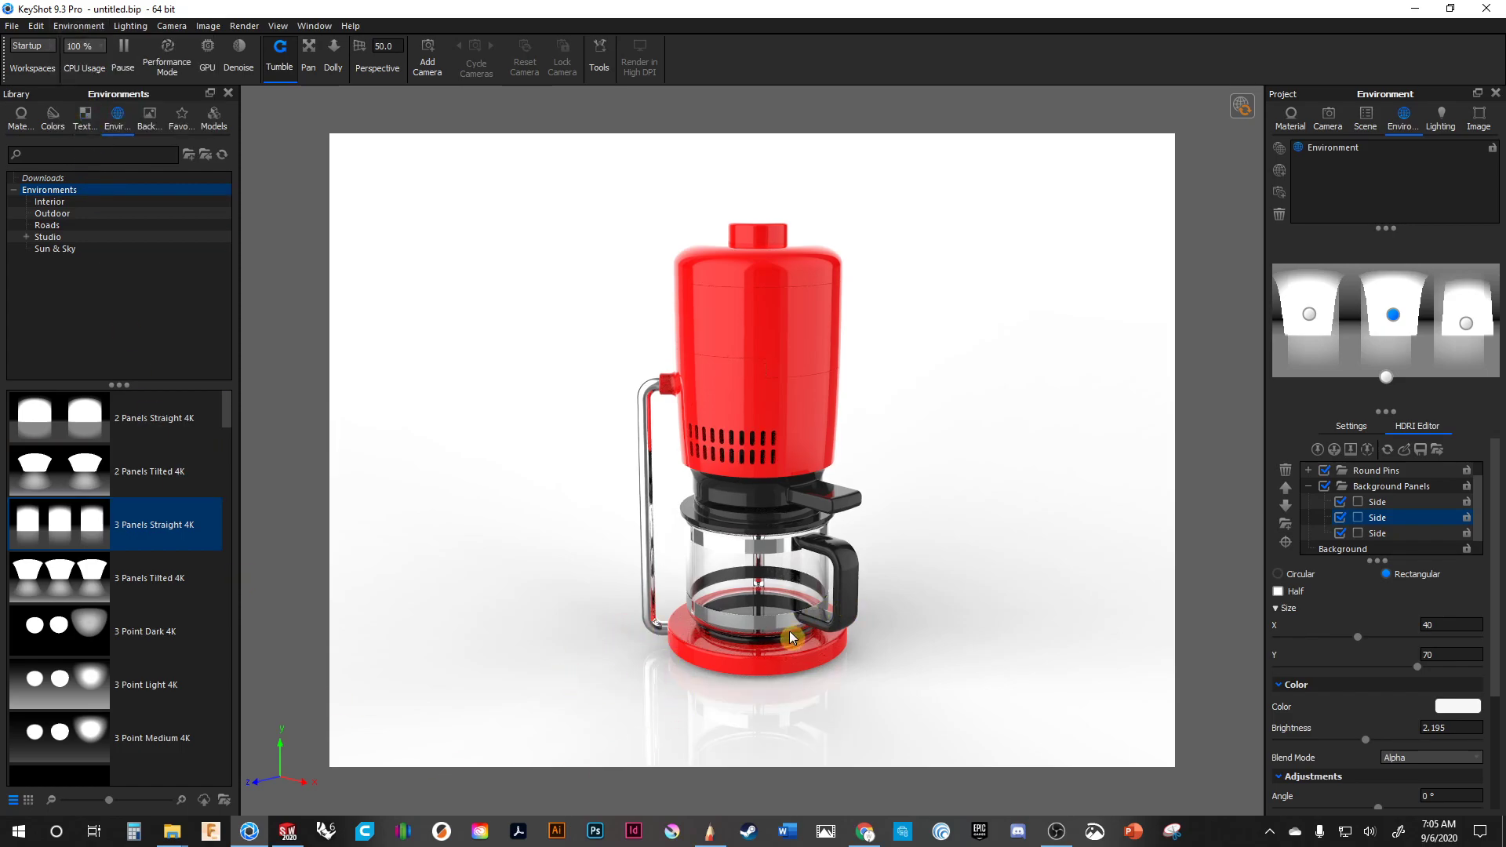
pyautogui.moveTo(790, 637)
pyautogui.mouseDown()
pyautogui.moveTo(787, 666)
pyautogui.moveTo(776, 572)
pyautogui.moveTo(813, 622)
pyautogui.moveTo(802, 632)
pyautogui.mouseUp()
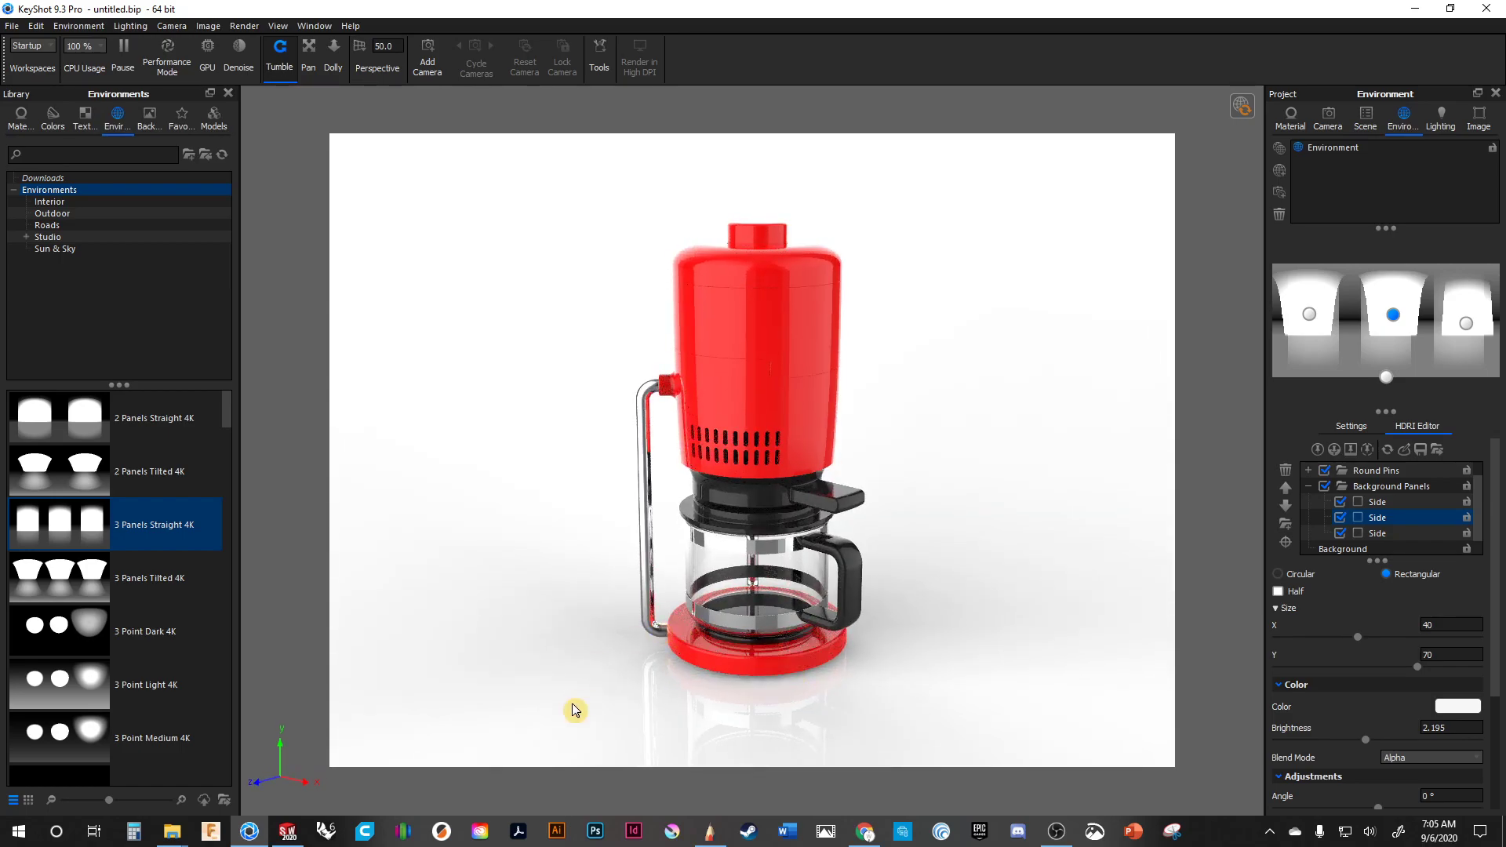
pyautogui.moveTo(591, 575); pyautogui.dragTo(547, 629)
pyautogui.moveTo(545, 574); pyautogui.dragTo(521, 558)
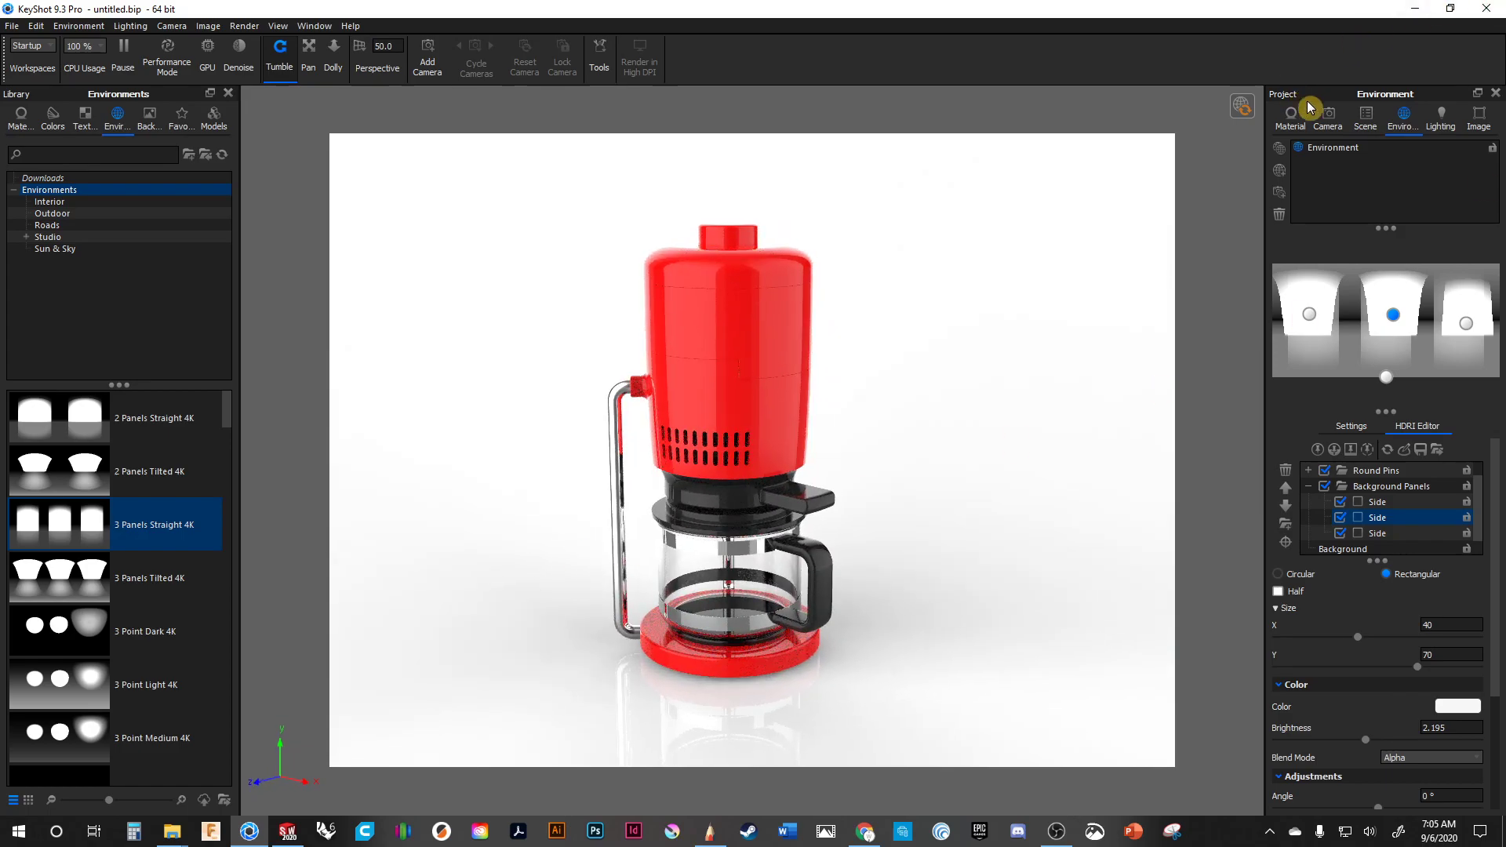
# - Save the scene as a BIP file named render r1 in the Braun coffe sampl folder
pyautogui.click(13, 27)
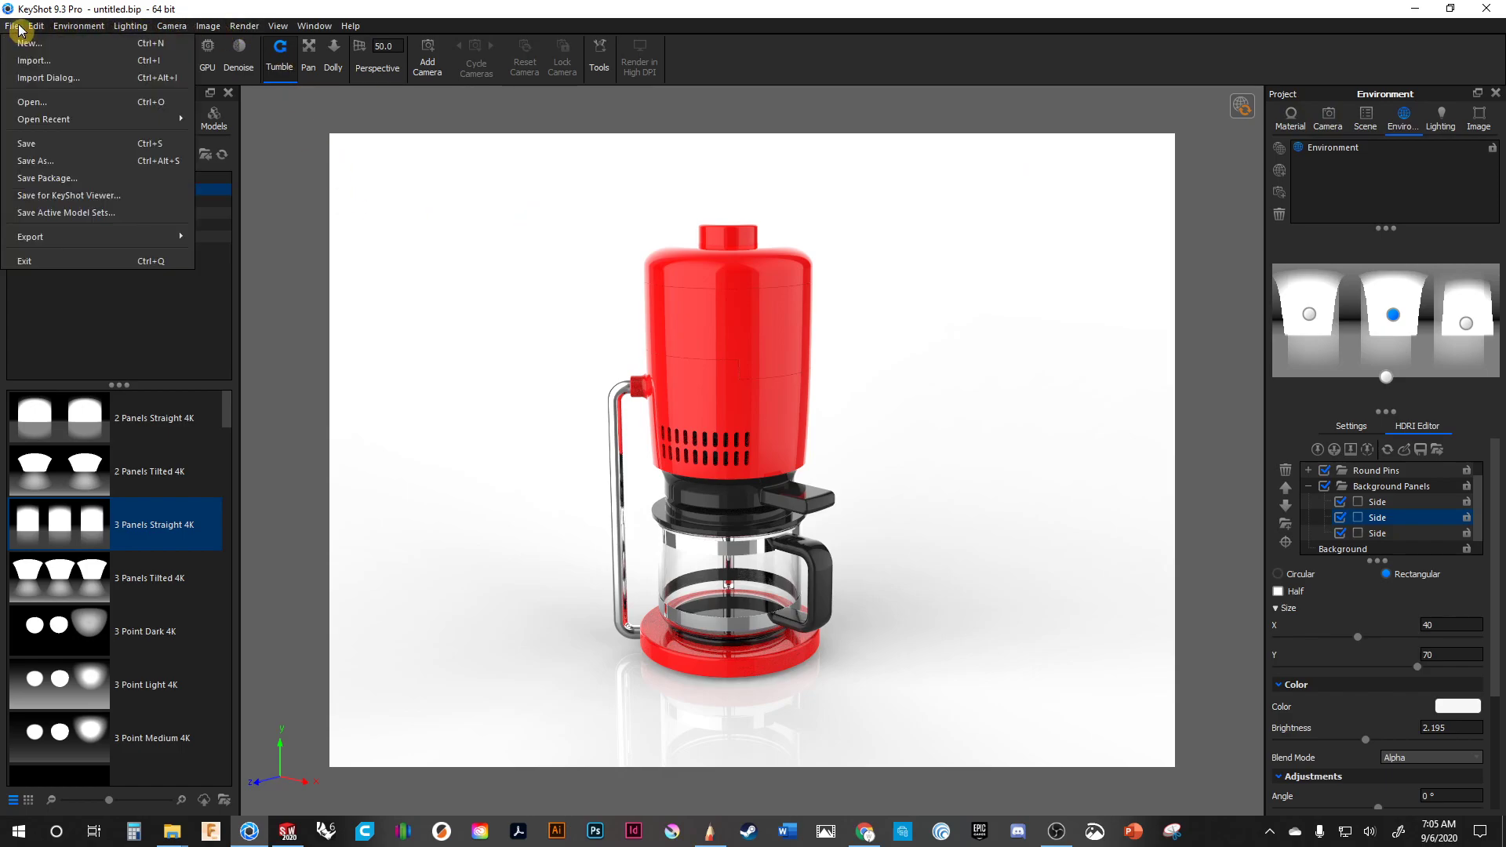
pyautogui.click(35, 165)
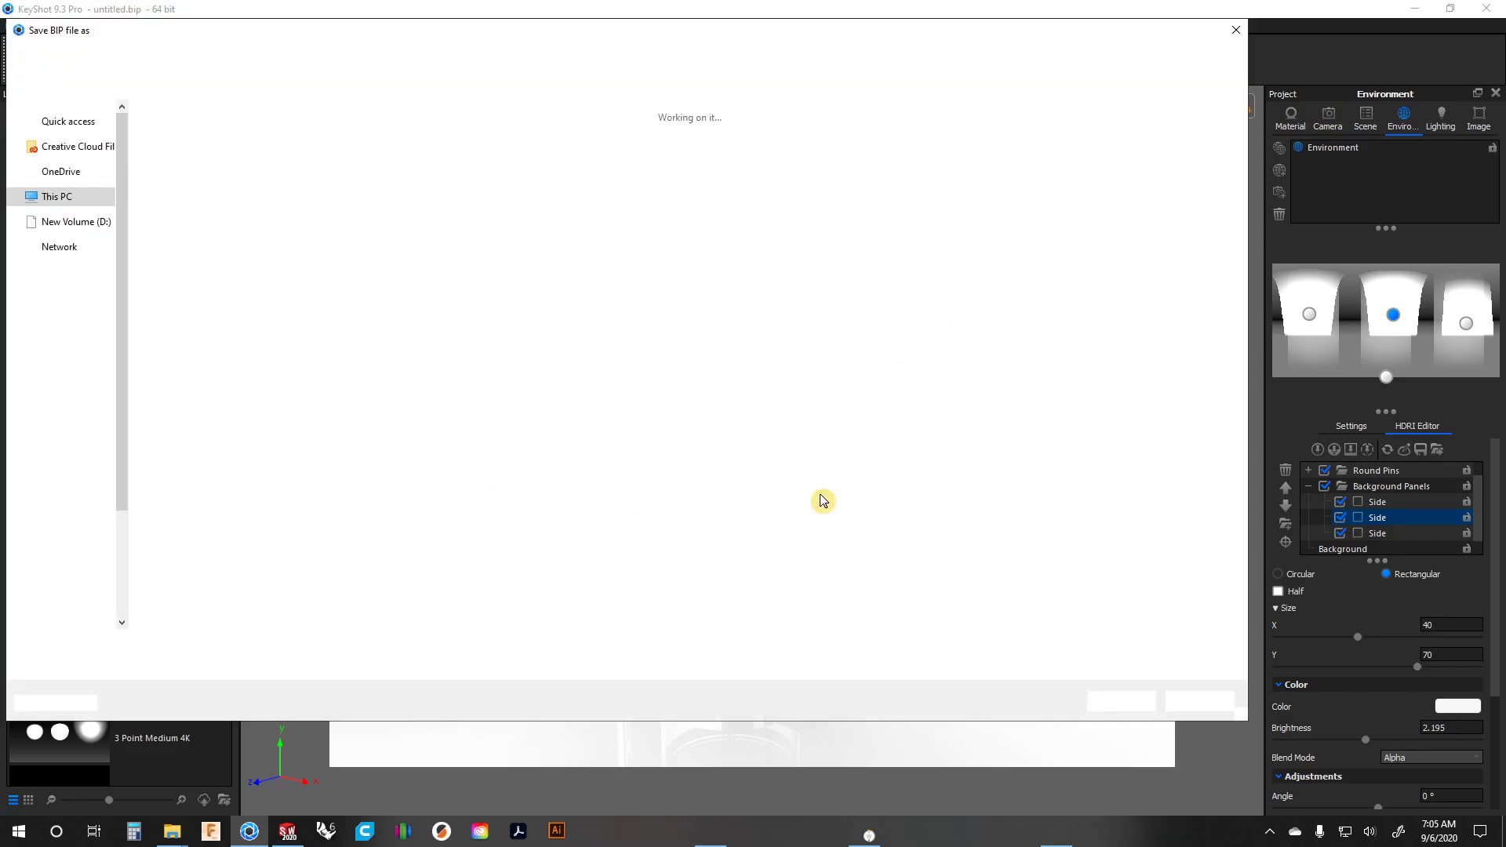
pyautogui.write('re')
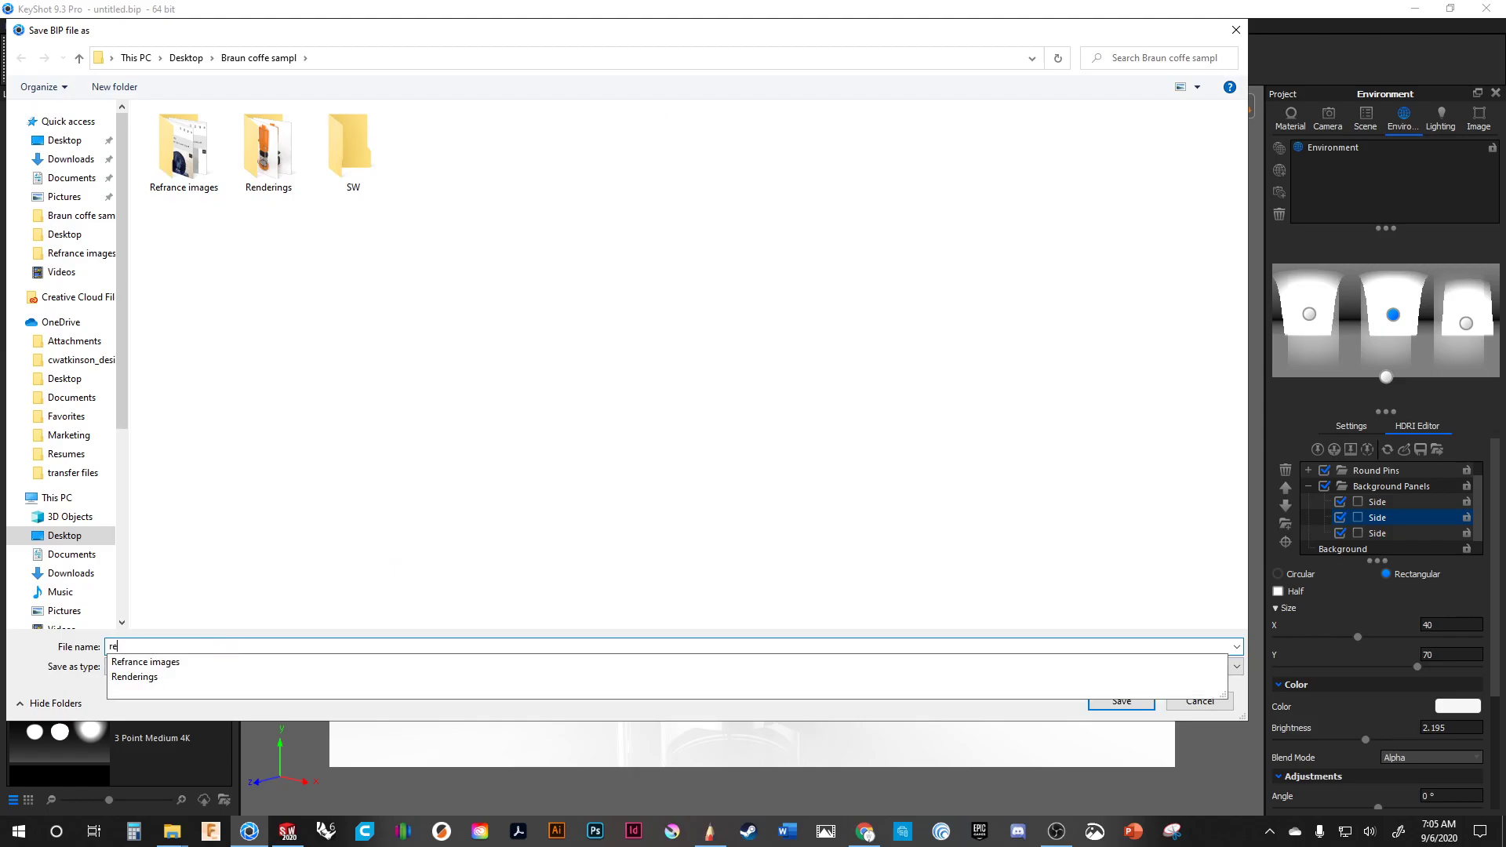
pyautogui.write('nder r1')
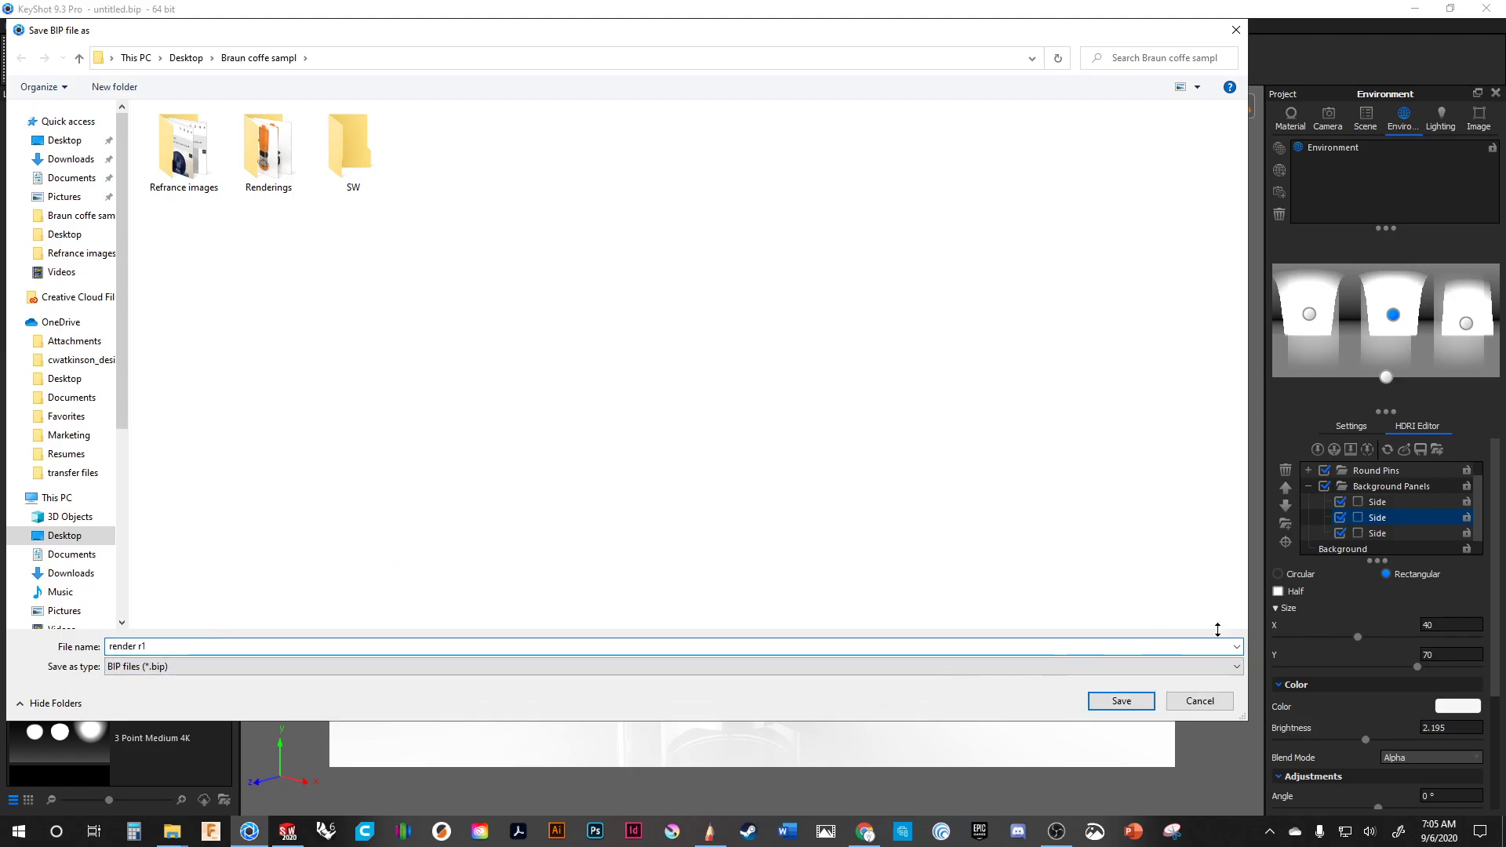
pyautogui.click(1125, 706)
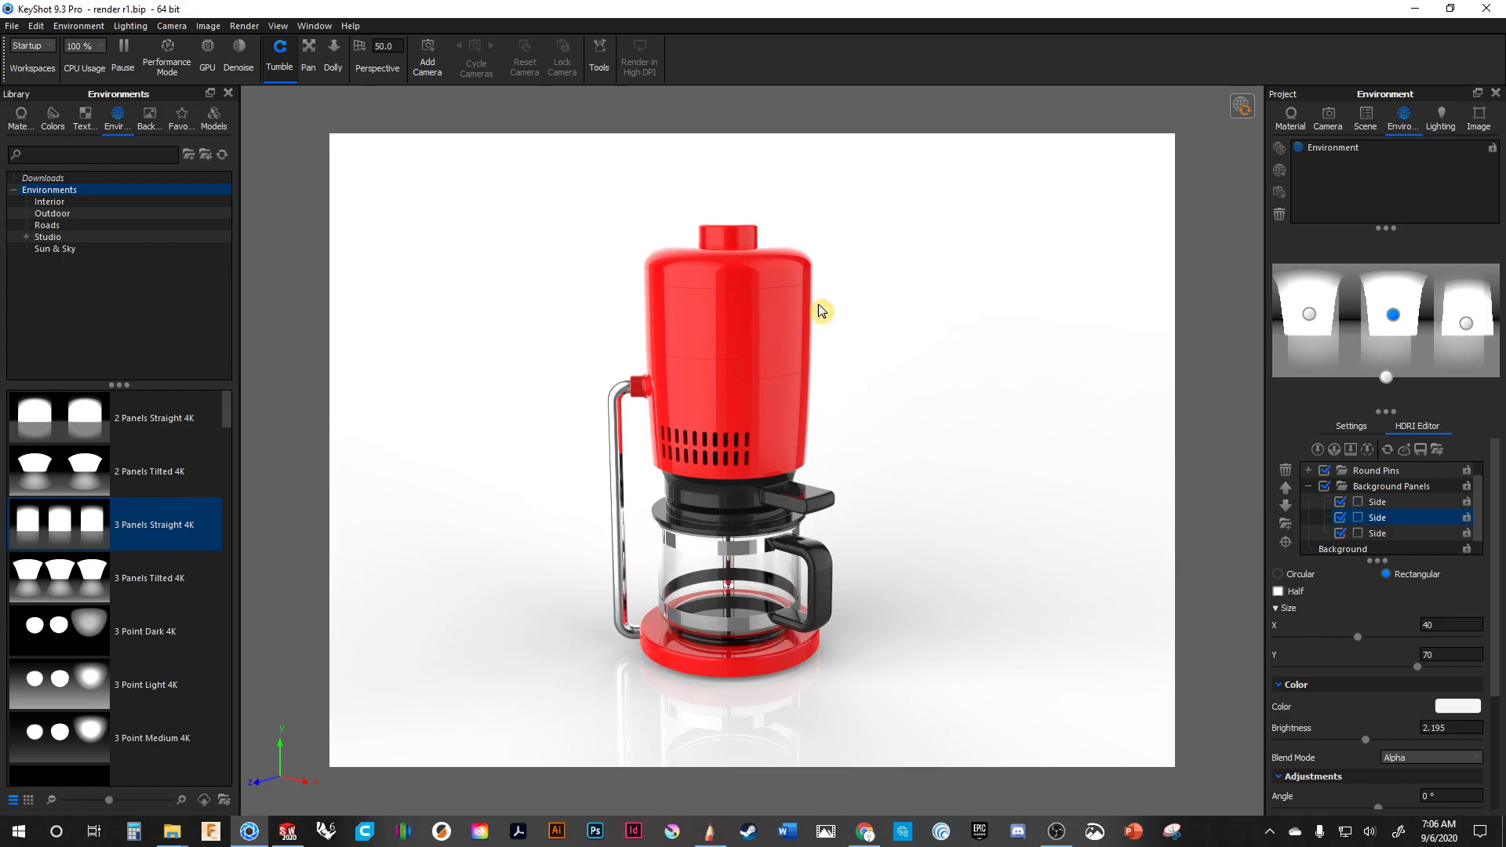
# - Add a camera and frame the coffee maker from a raised three-quarter angle, with azimuth about -139° and inclination about 21°
pyautogui.moveTo(776, 248); pyautogui.dragTo(771, 294)
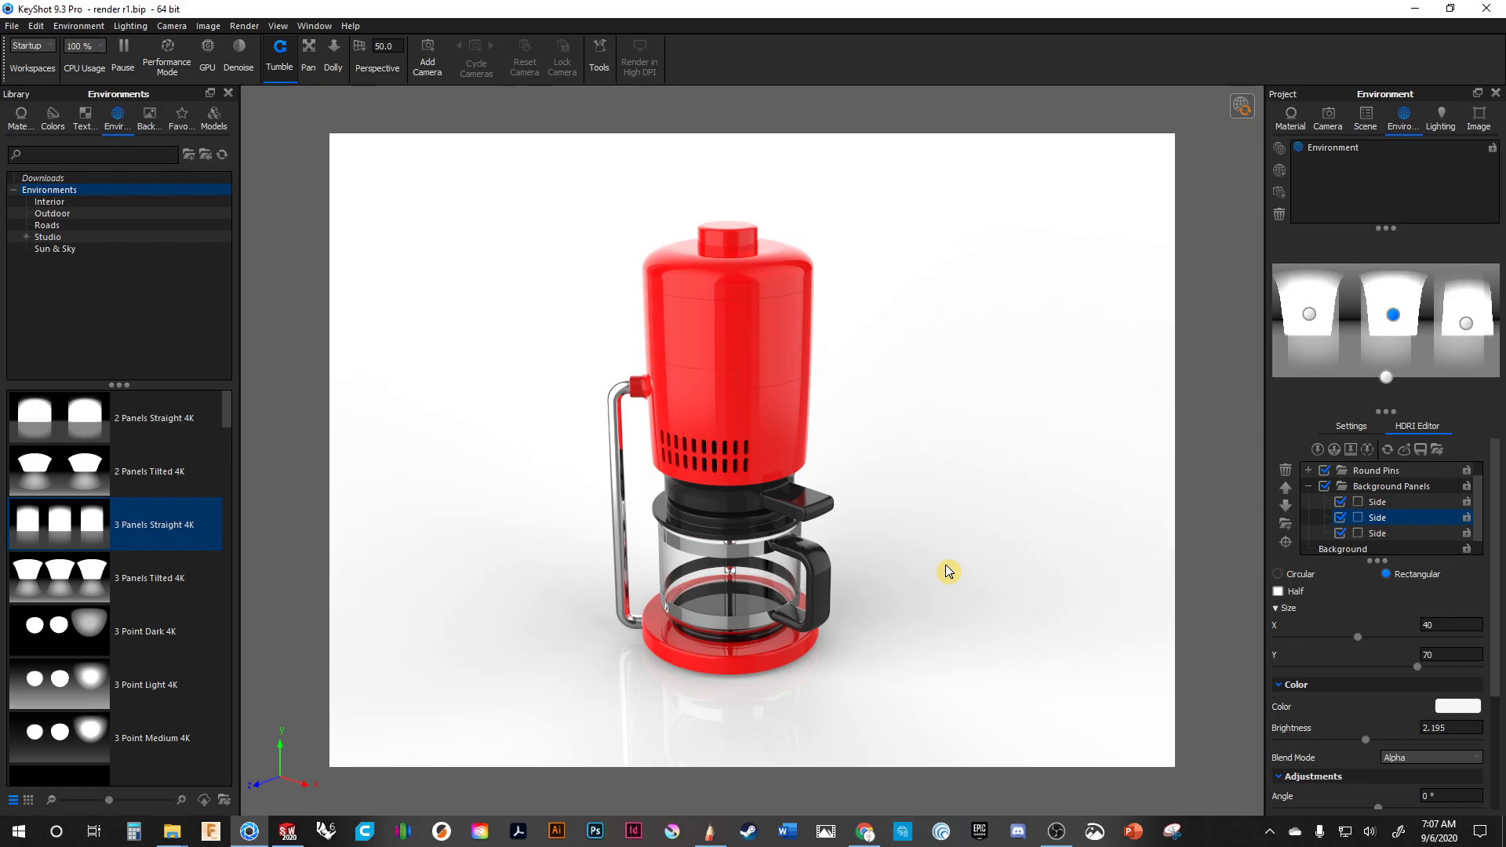
pyautogui.moveTo(729, 523); pyautogui.dragTo(626, 591)
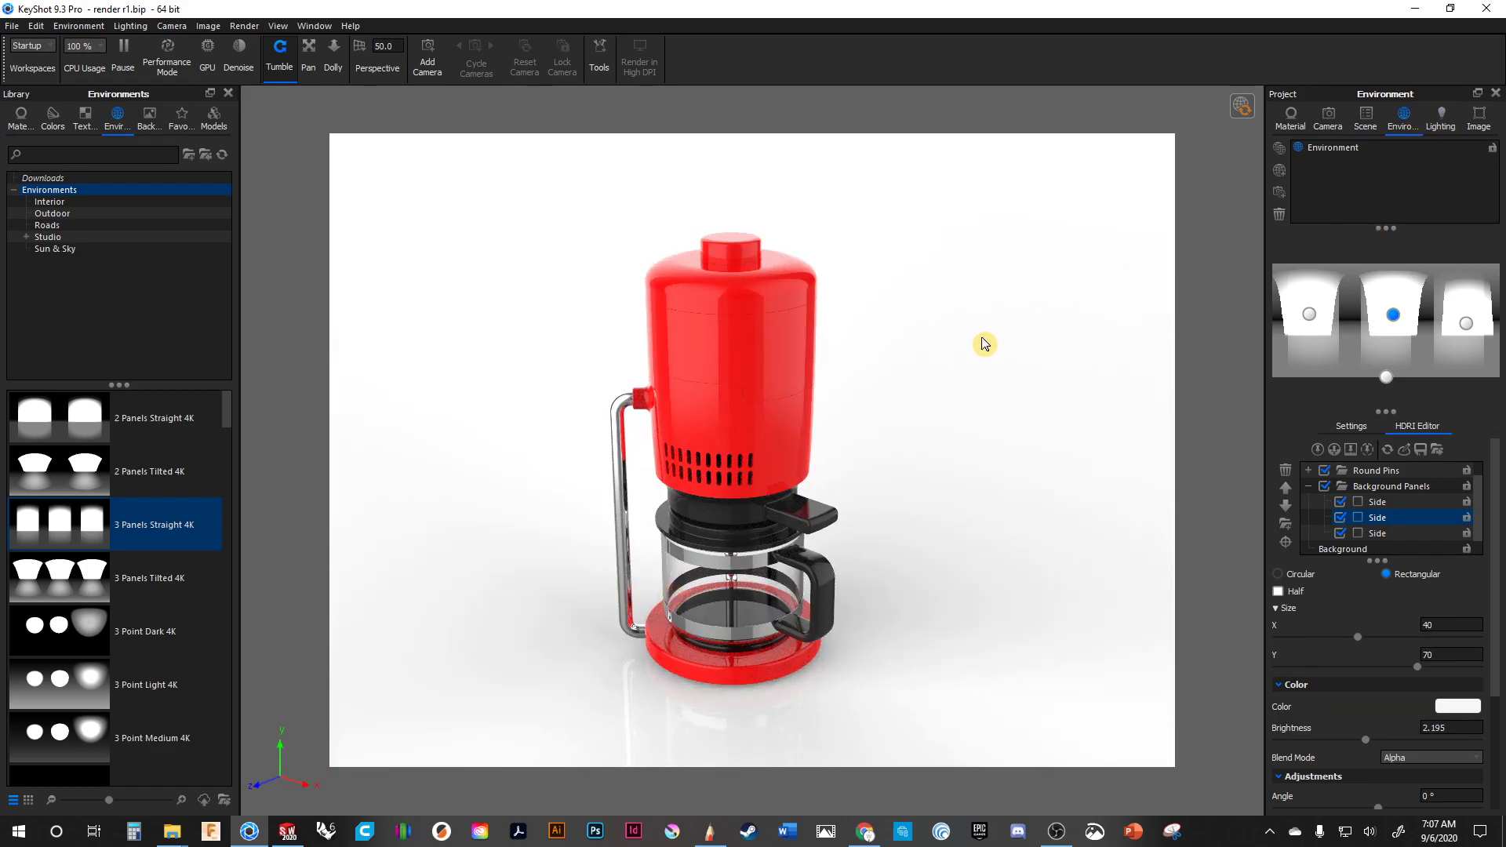
pyautogui.moveTo(914, 400); pyautogui.dragTo(1036, 385)
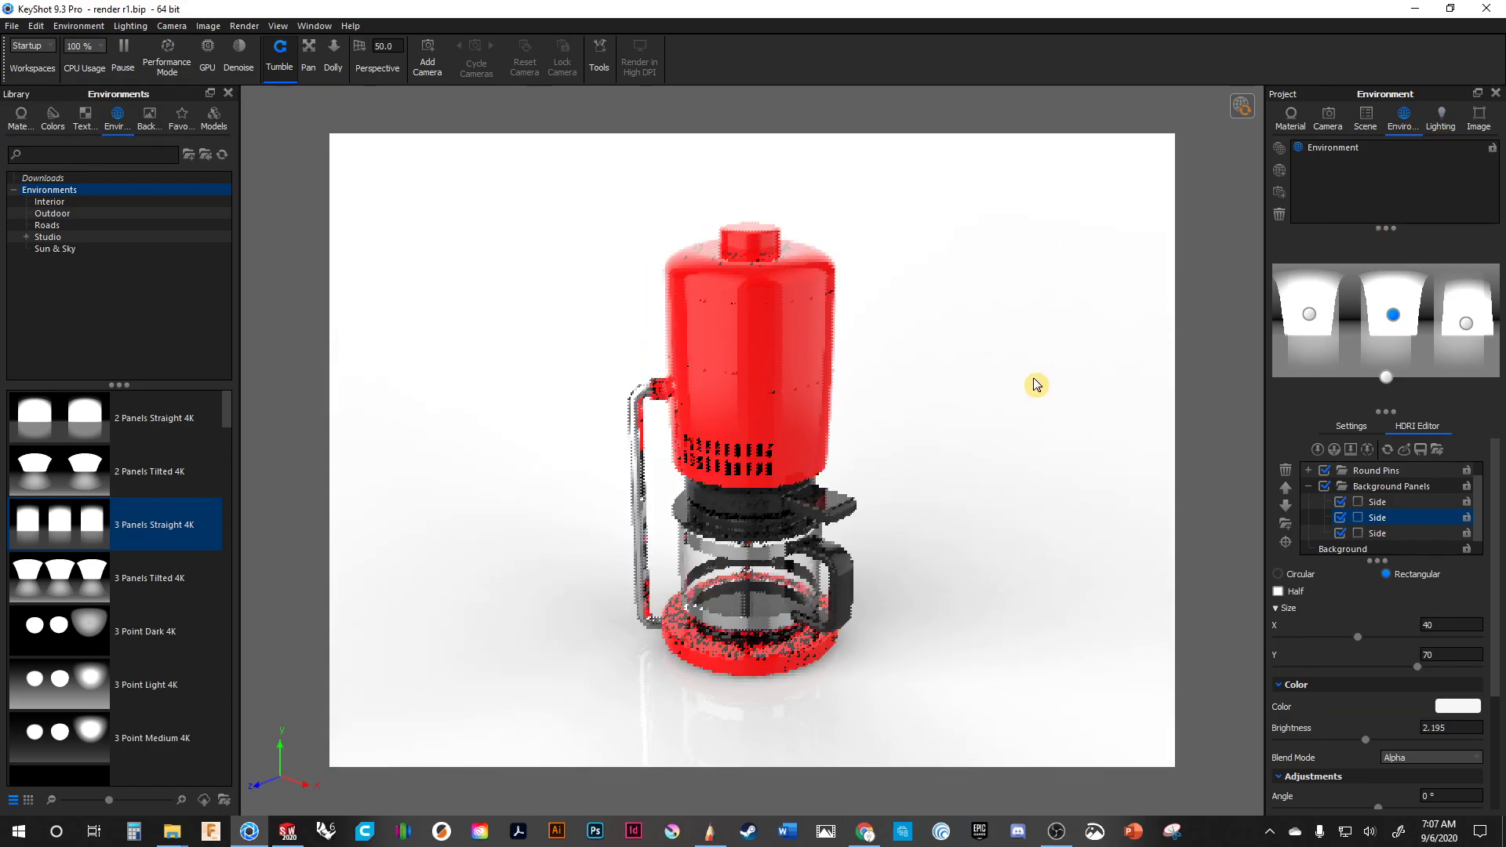
pyautogui.click(1331, 118)
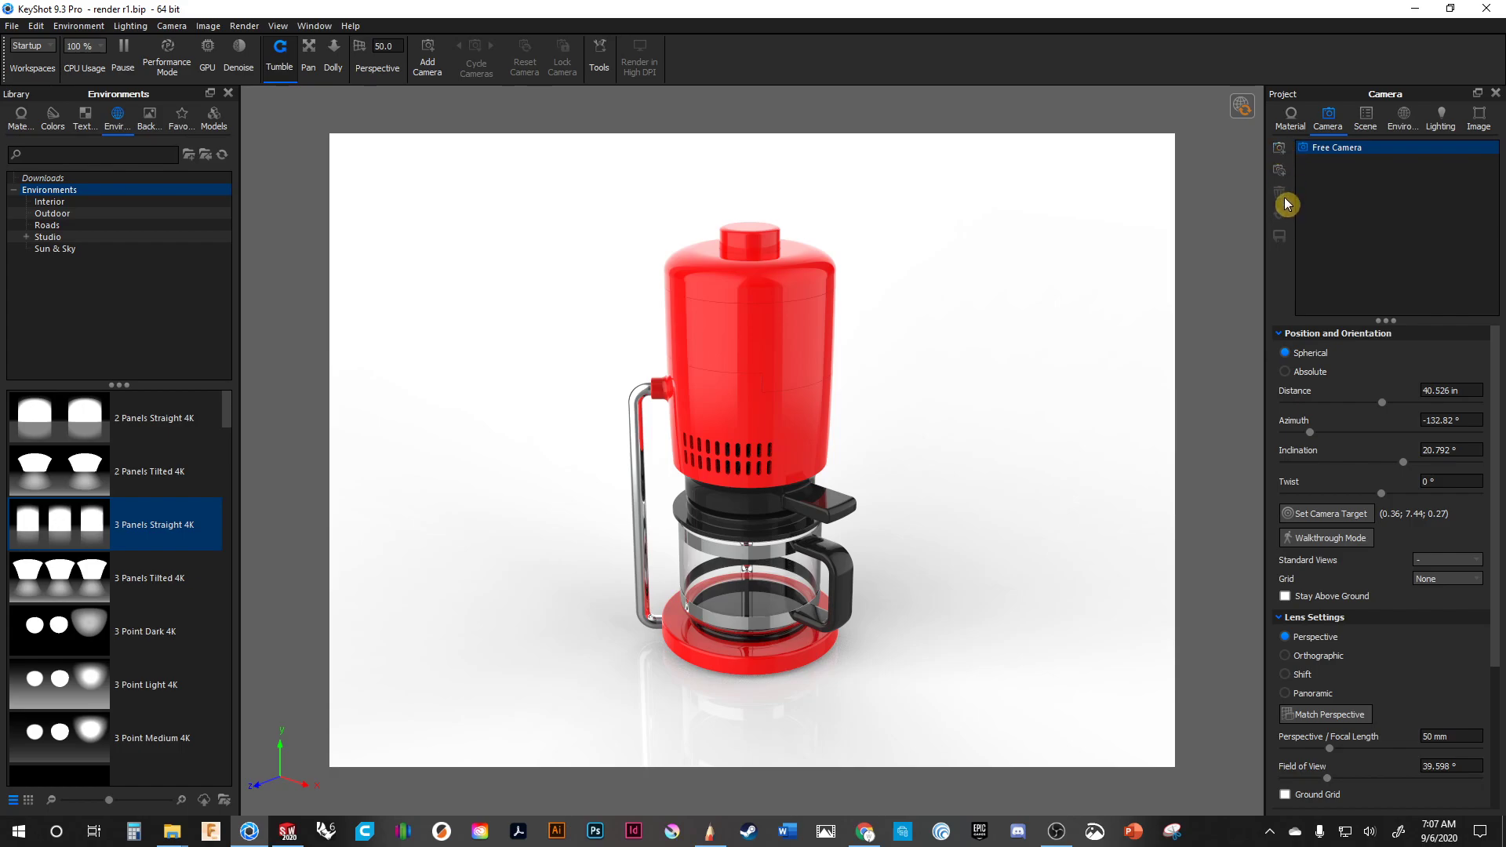
pyautogui.click(1279, 151)
pyautogui.click(1342, 235)
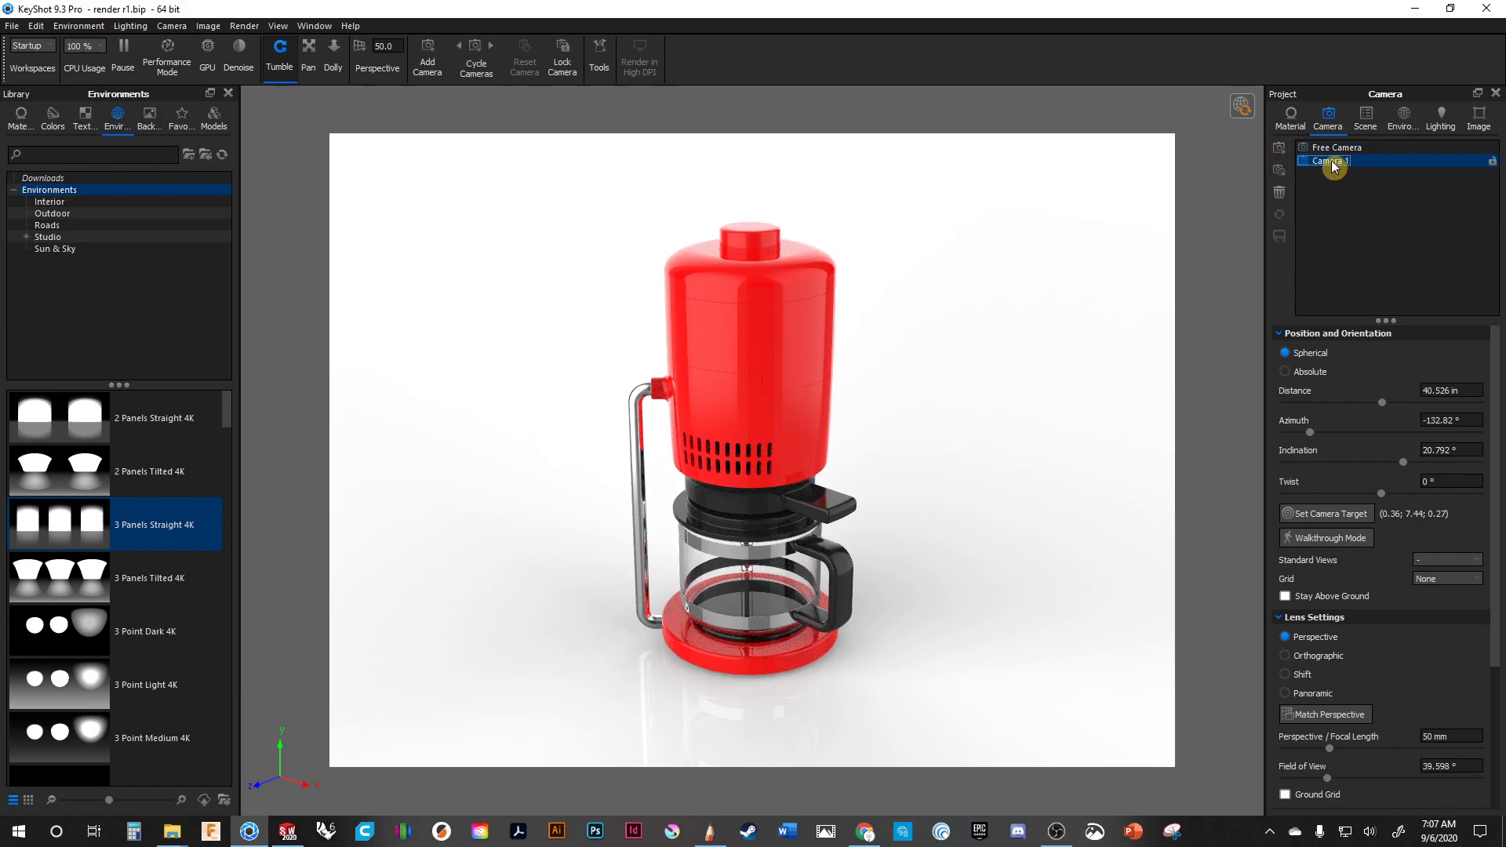
pyautogui.moveTo(893, 610); pyautogui.dragTo(867, 548)
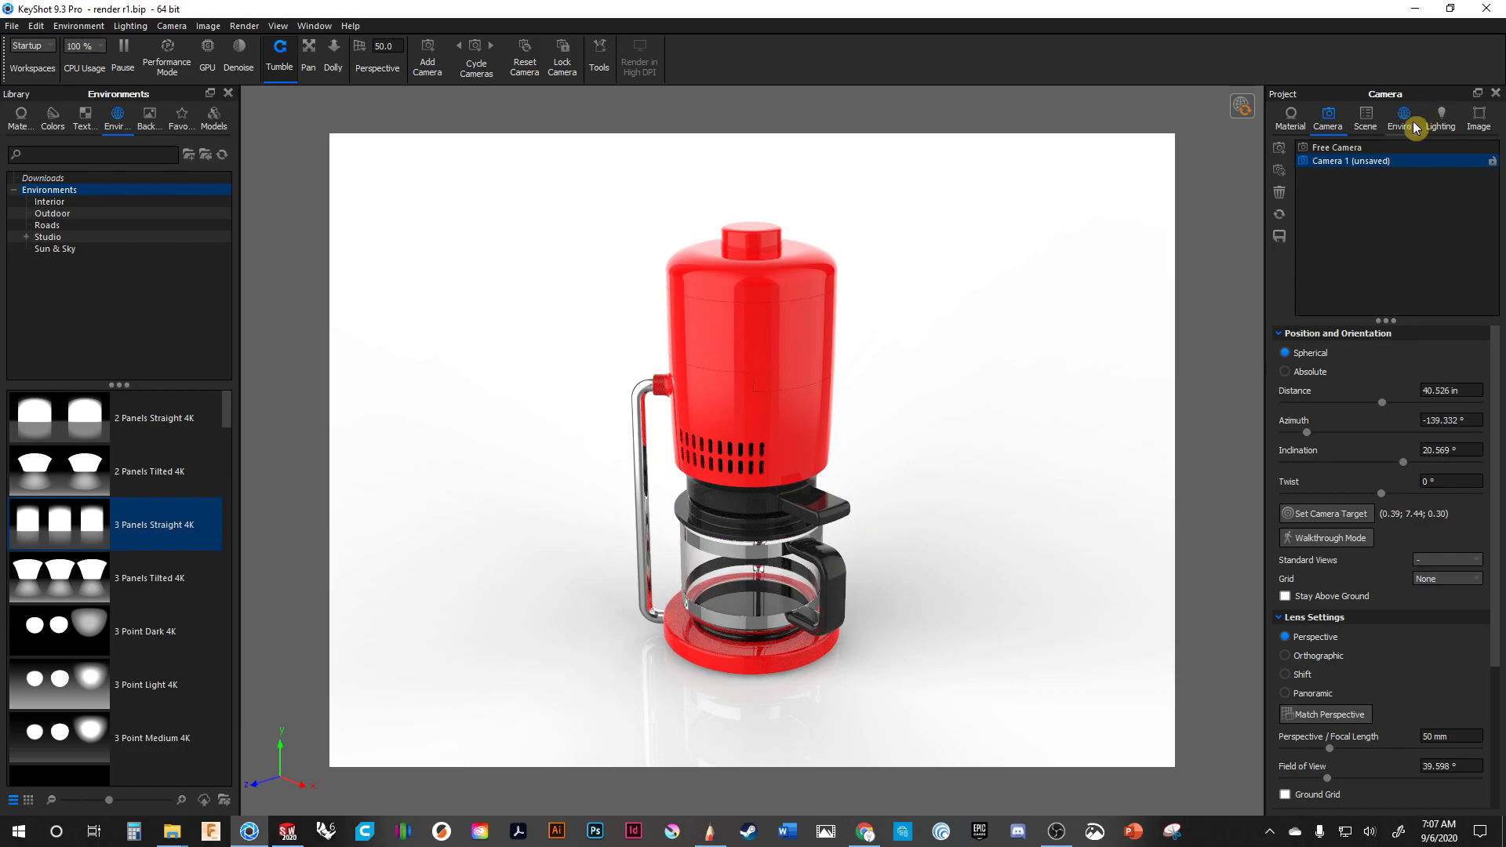
# - Try to rename the new Camera 1 with a name starting with top
pyautogui.click(1381, 161)
pyautogui.press('t')
pyautogui.press('o')
pyautogui.press('p')
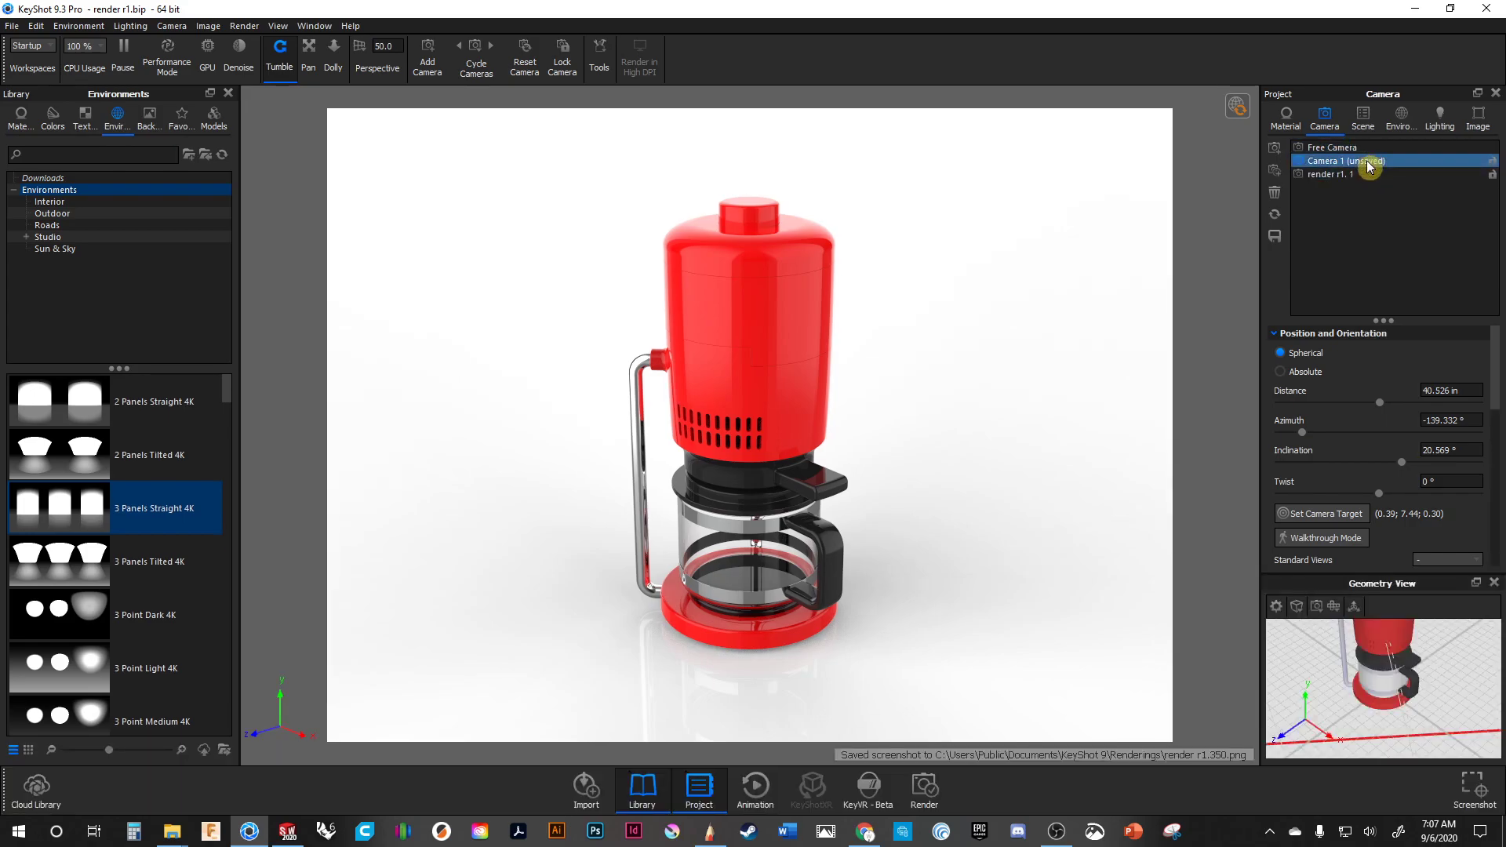
pyautogui.click(1366, 160)
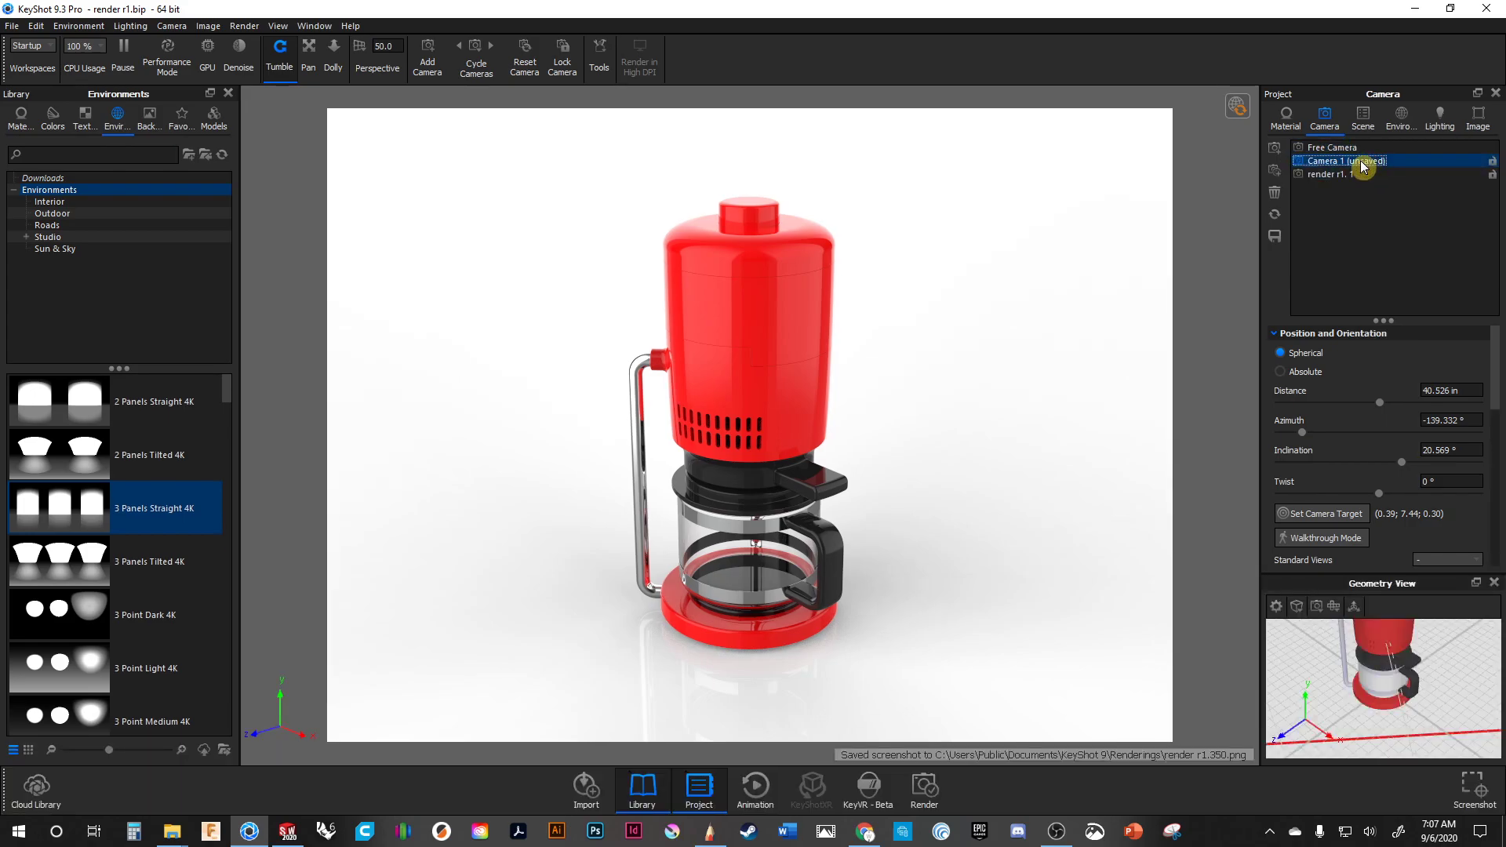
pyautogui.press('t')
pyautogui.press('o')
pyautogui.press('p')
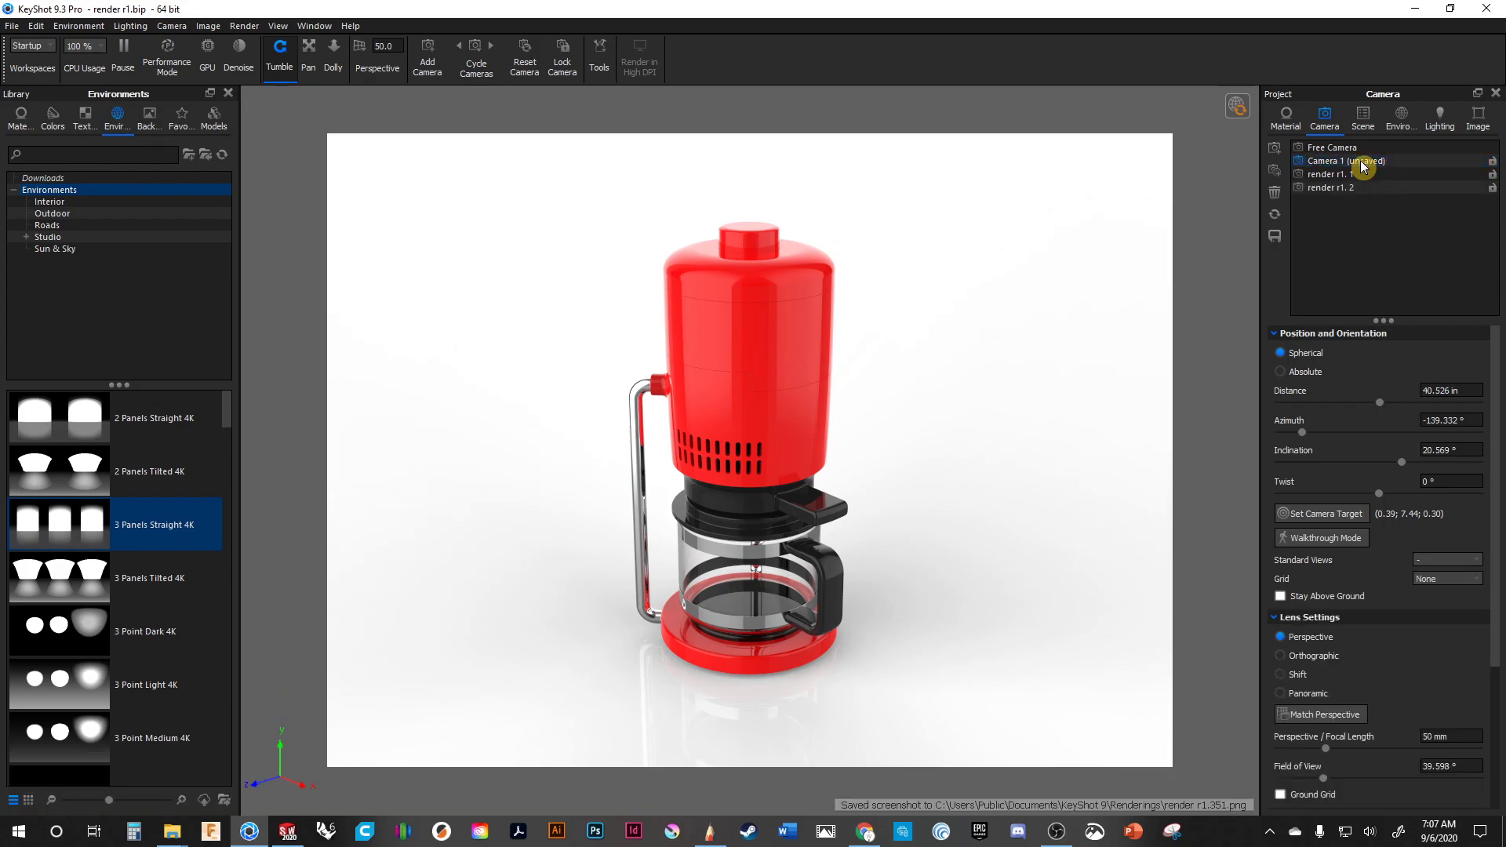
# - Rename Camera 1 as top 3/4
pyautogui.click(1351, 161)
pyautogui.doubleClick(1343, 163)
pyautogui.click(1343, 163)
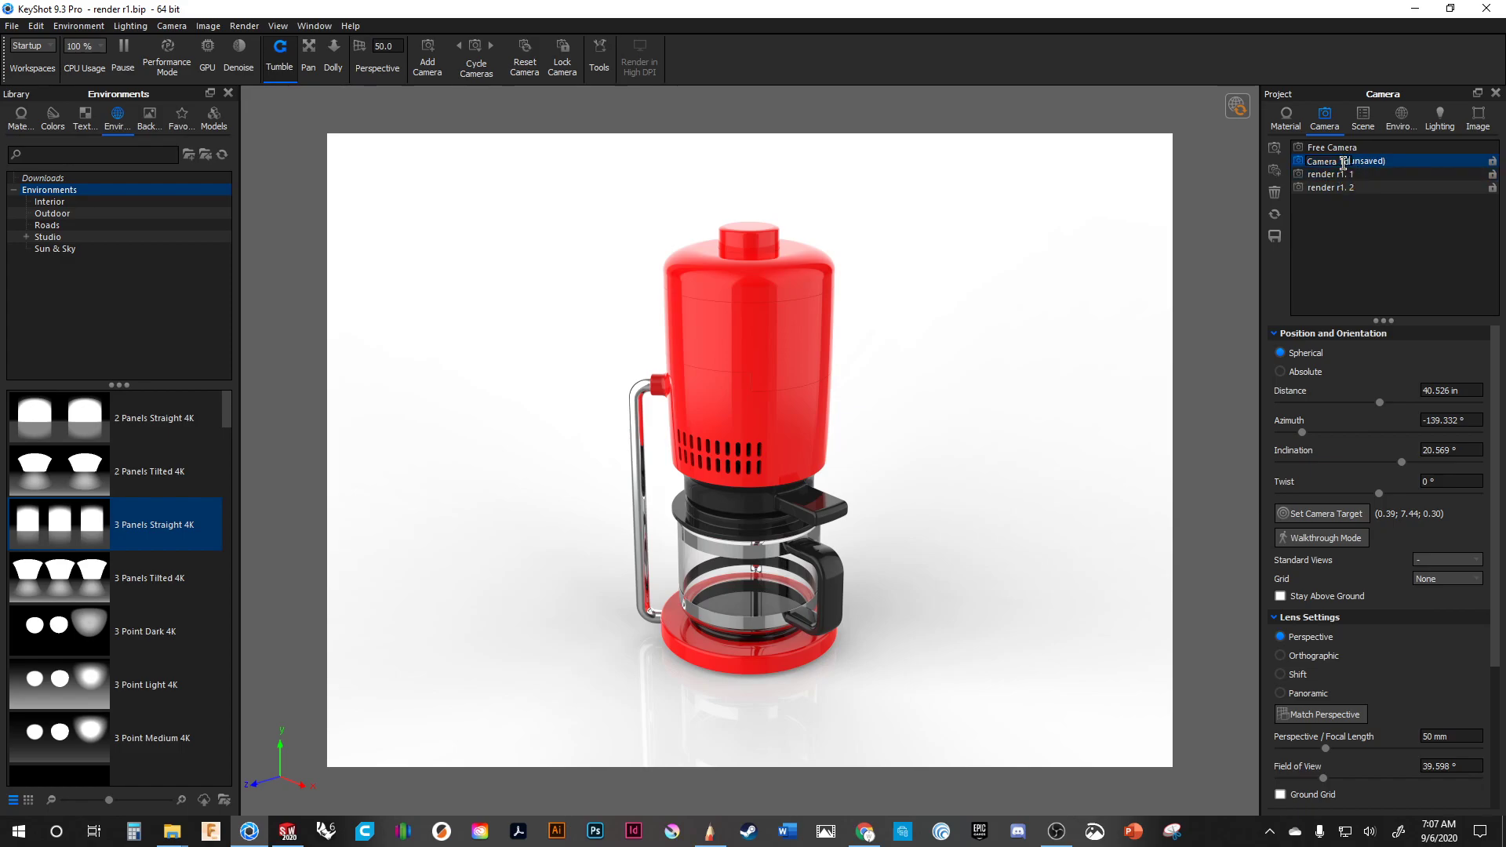
pyautogui.moveTo(1349, 160); pyautogui.dragTo(1318, 161)
pyautogui.write('top')
pyautogui.click(1345, 175)
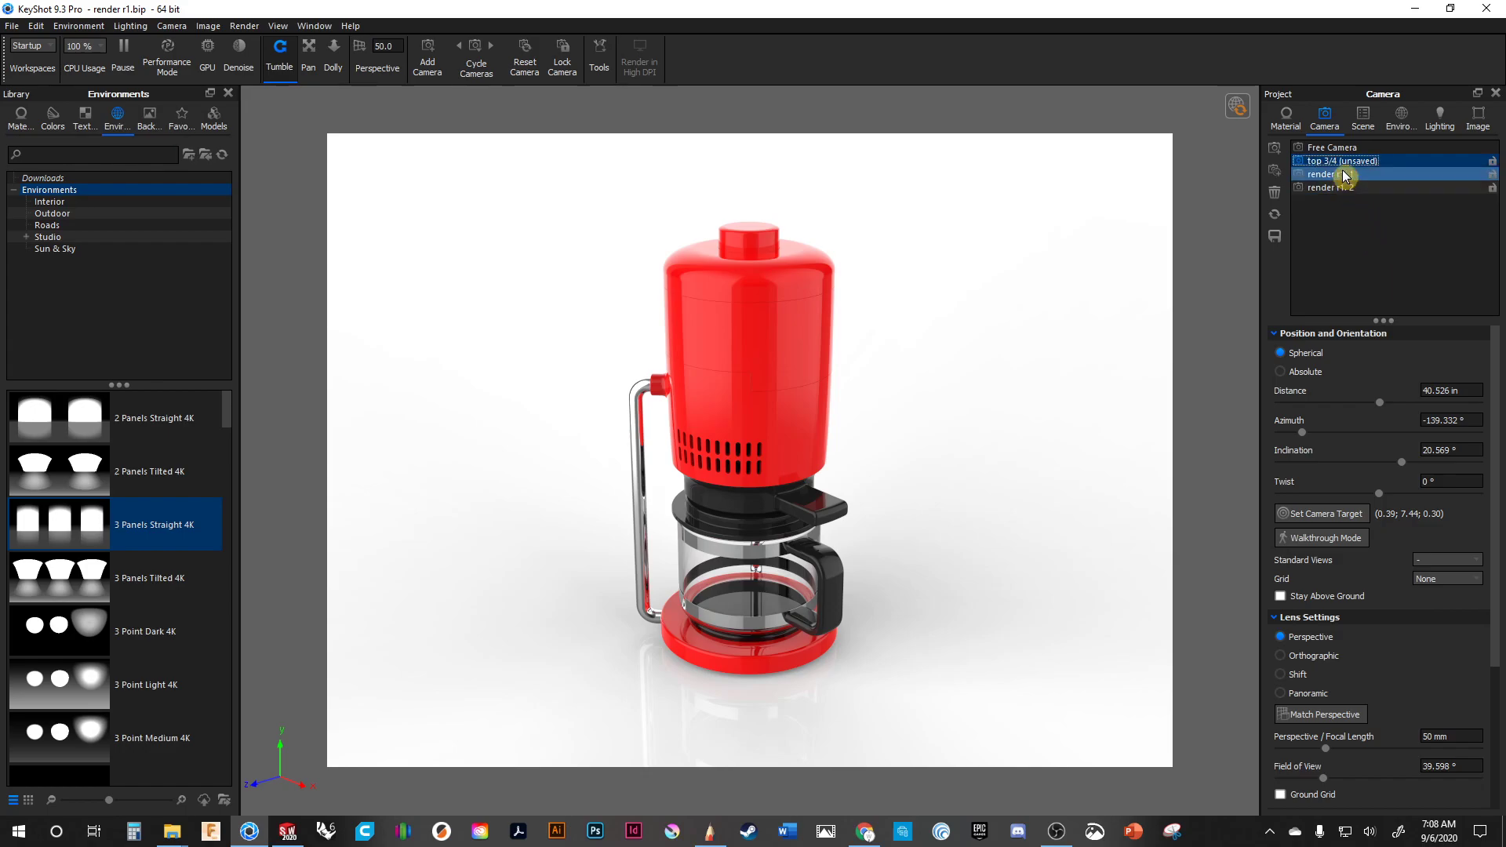
# - Lock the top 3/4 camera and save its current view
pyautogui.click(1492, 162)
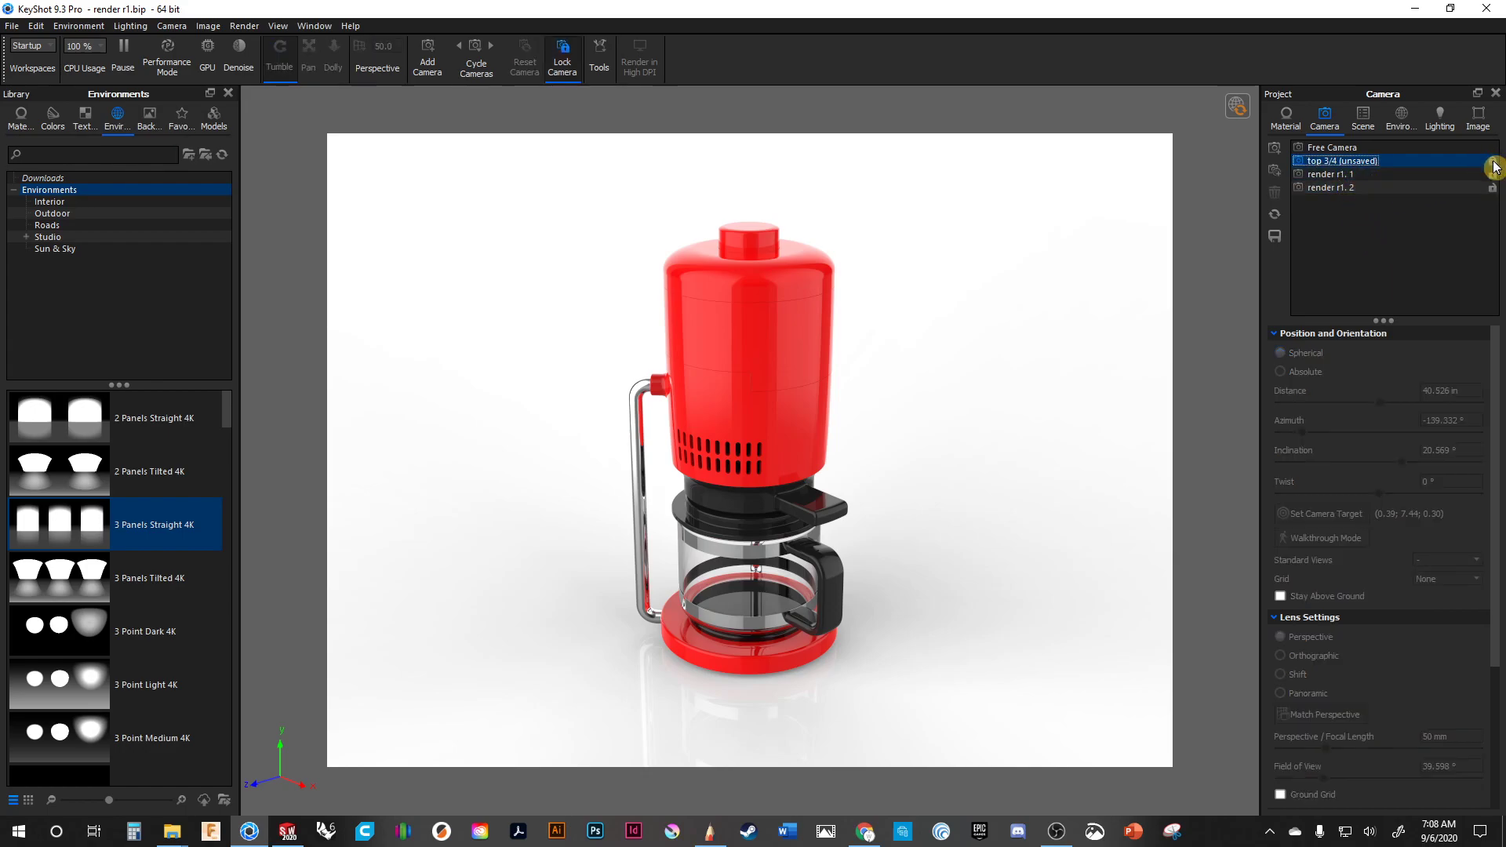
pyautogui.click(1274, 235)
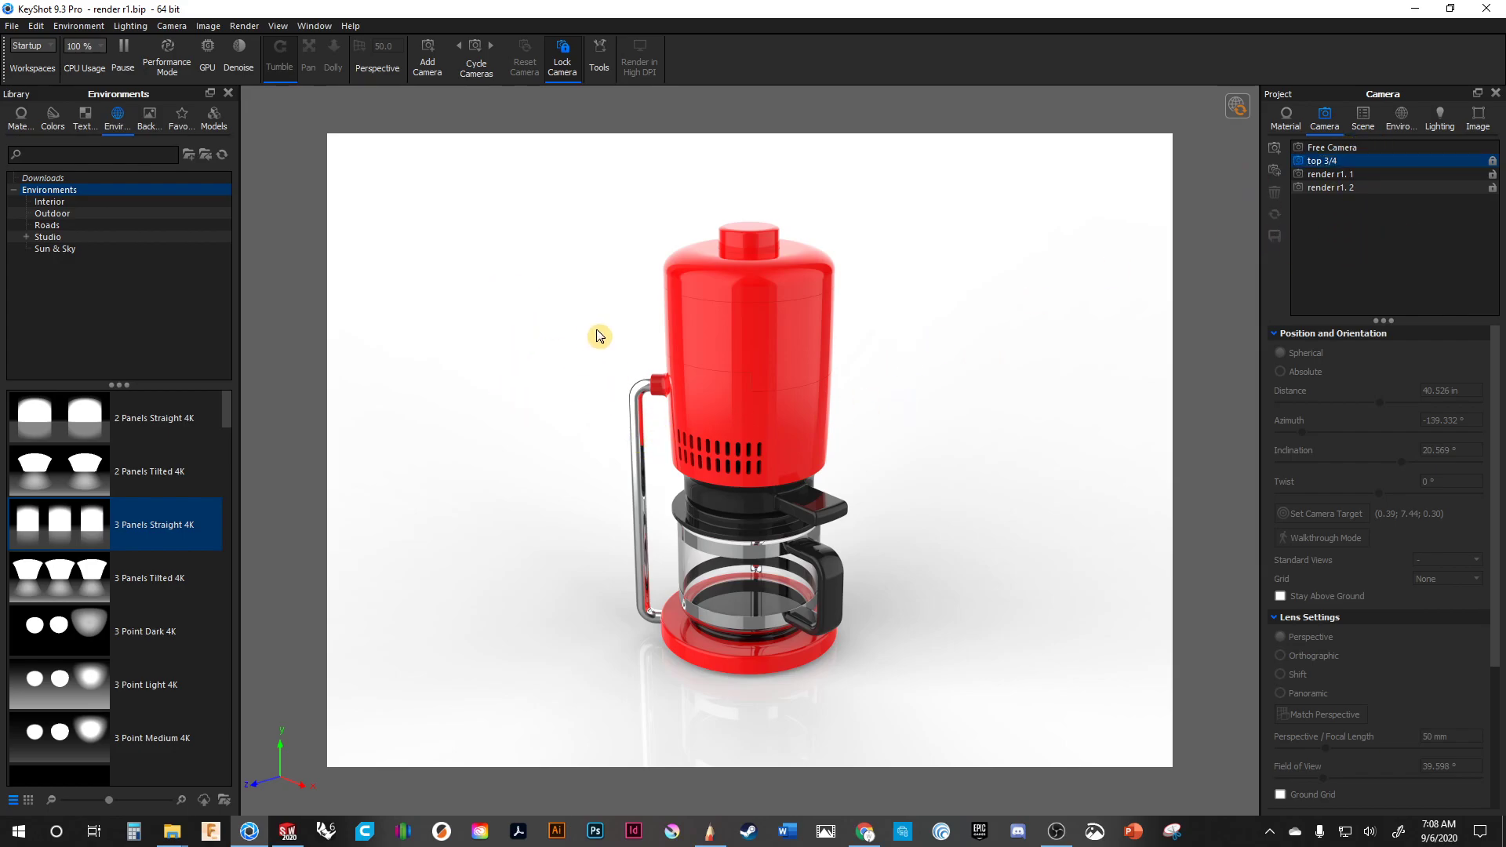
# - Activate the render r1. 1 camera and aim it at the coffee maker's back, with azimuth about -30° and inclination about 17°
pyautogui.click(1326, 151)
pyautogui.moveTo(702, 397); pyautogui.dragTo(874, 421)
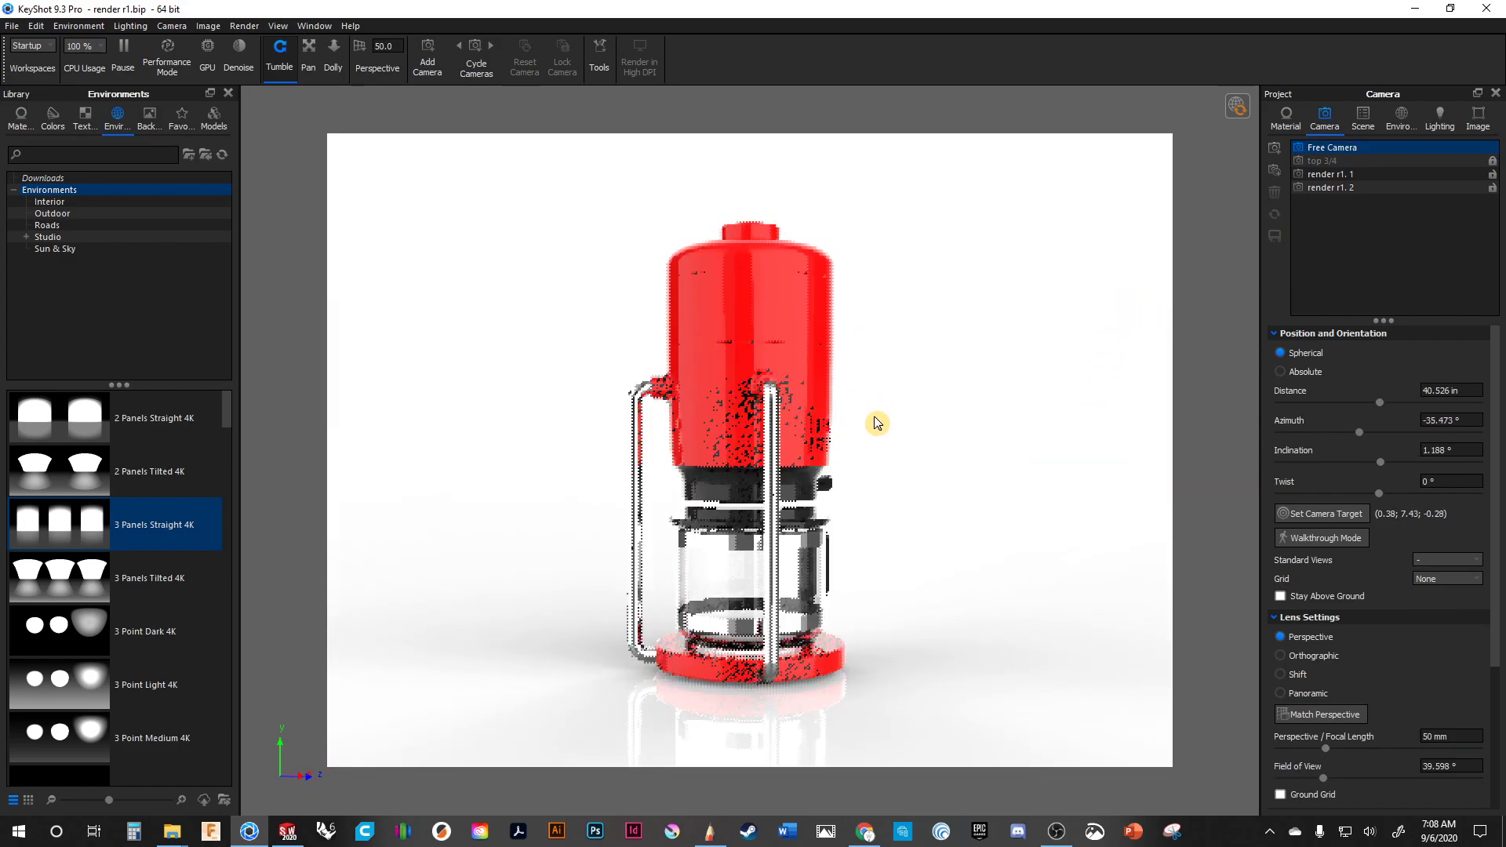
pyautogui.click(1325, 178)
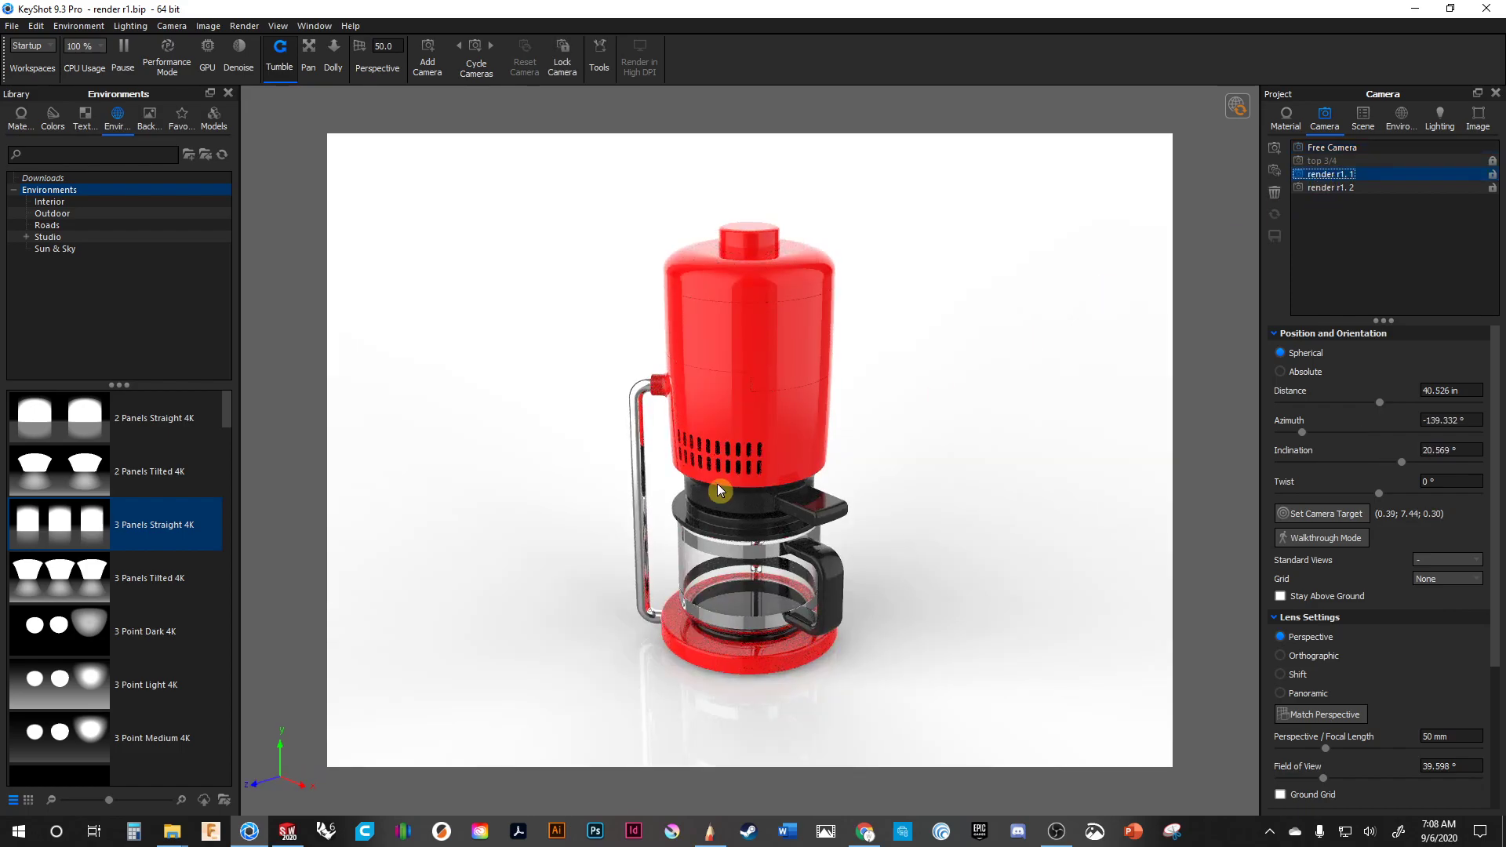
pyautogui.moveTo(538, 544); pyautogui.dragTo(1054, 526)
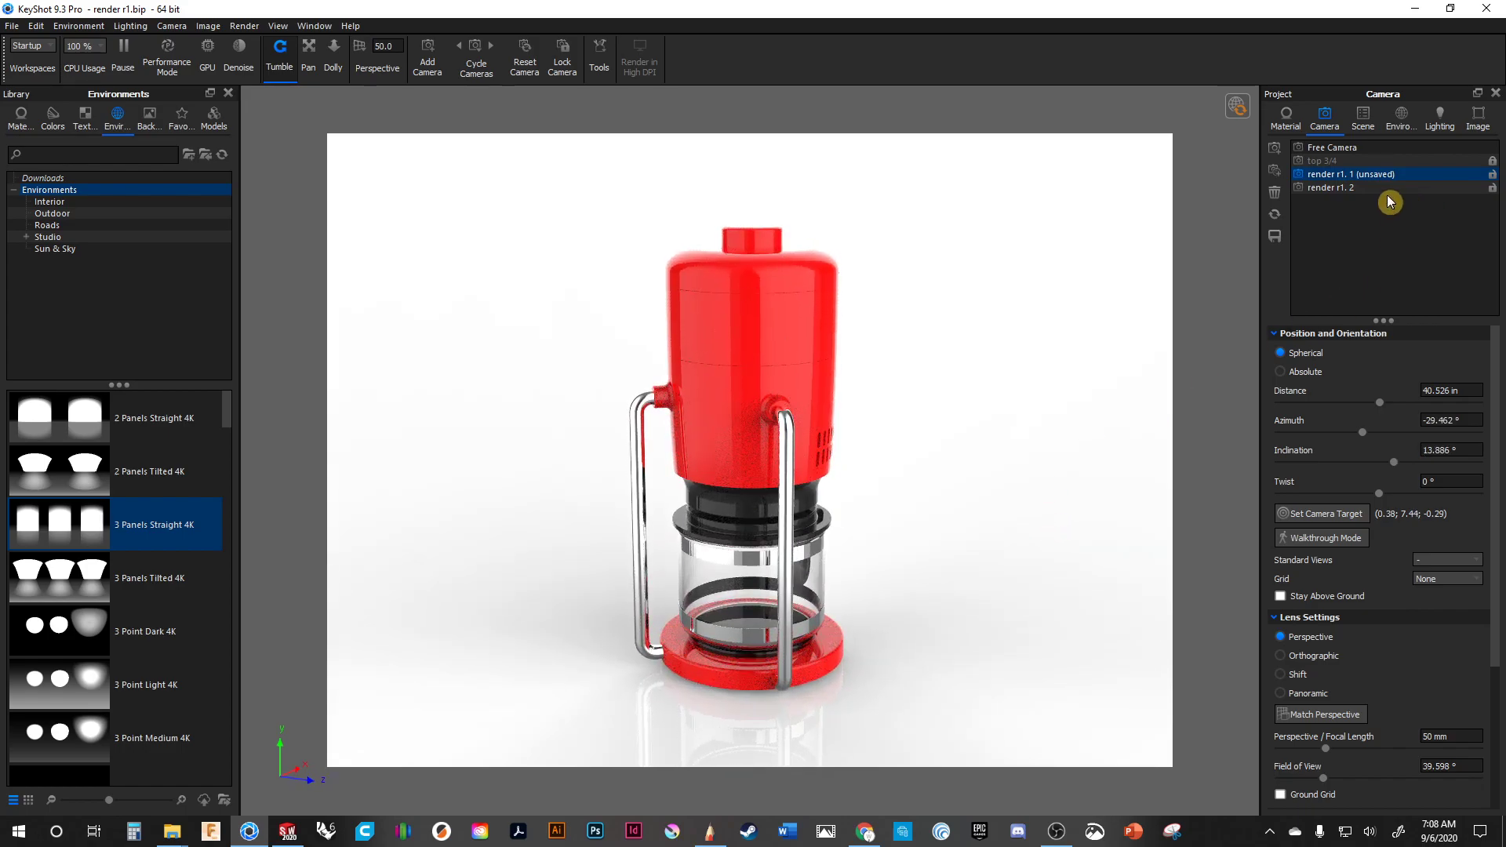
pyautogui.moveTo(1045, 259)
pyautogui.mouseDown()
pyautogui.moveTo(1042, 289)
pyautogui.moveTo(1040, 275)
pyautogui.mouseUp()
pyautogui.moveTo(1041, 276); pyautogui.dragTo(1035, 280, button='middle')
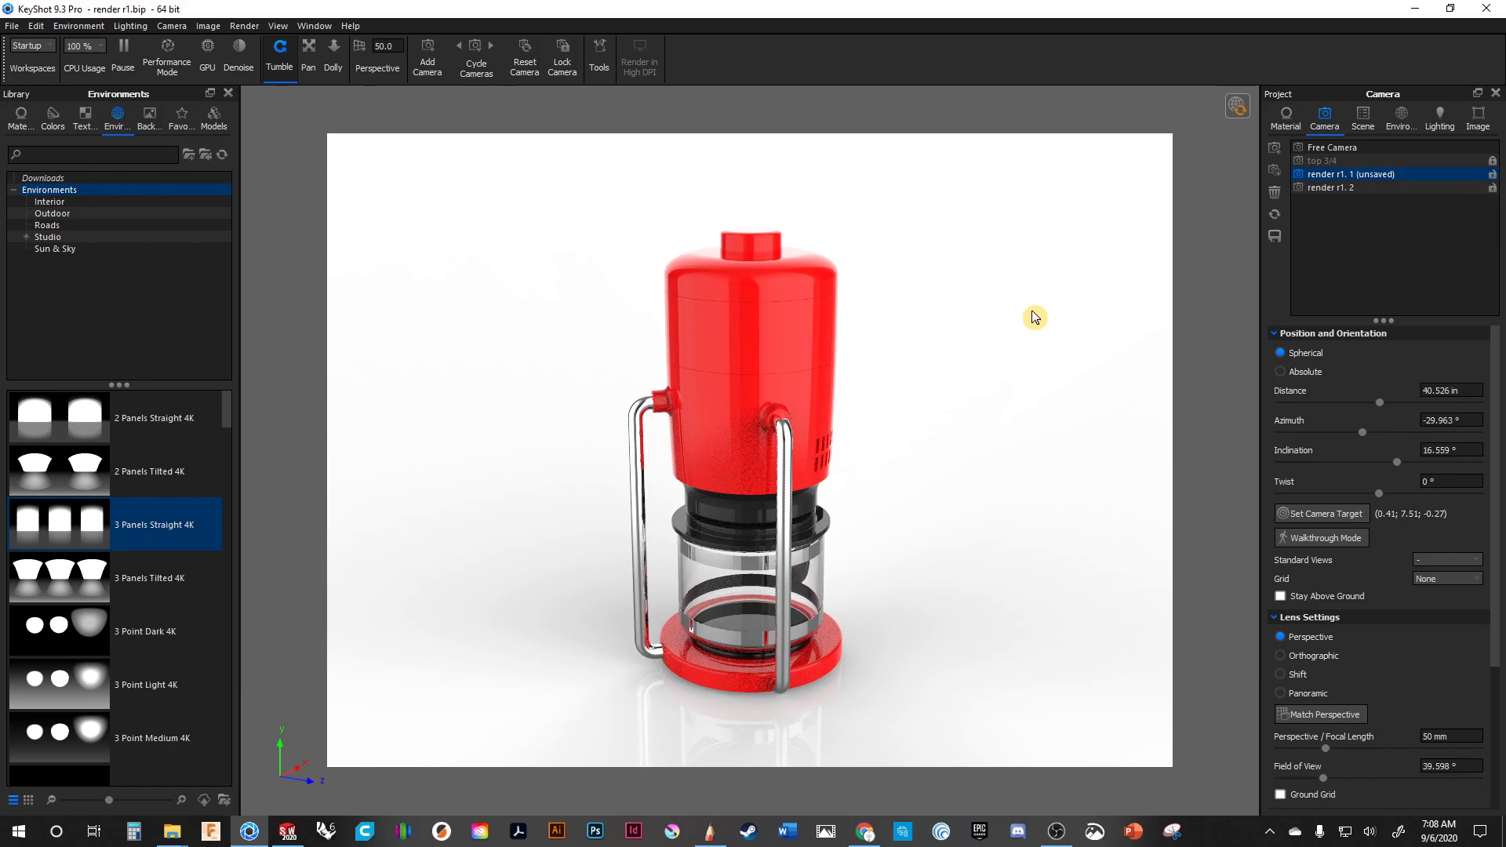
# - Rename the render r1. 1 camera as back 3/4
pyautogui.doubleClick(1325, 174)
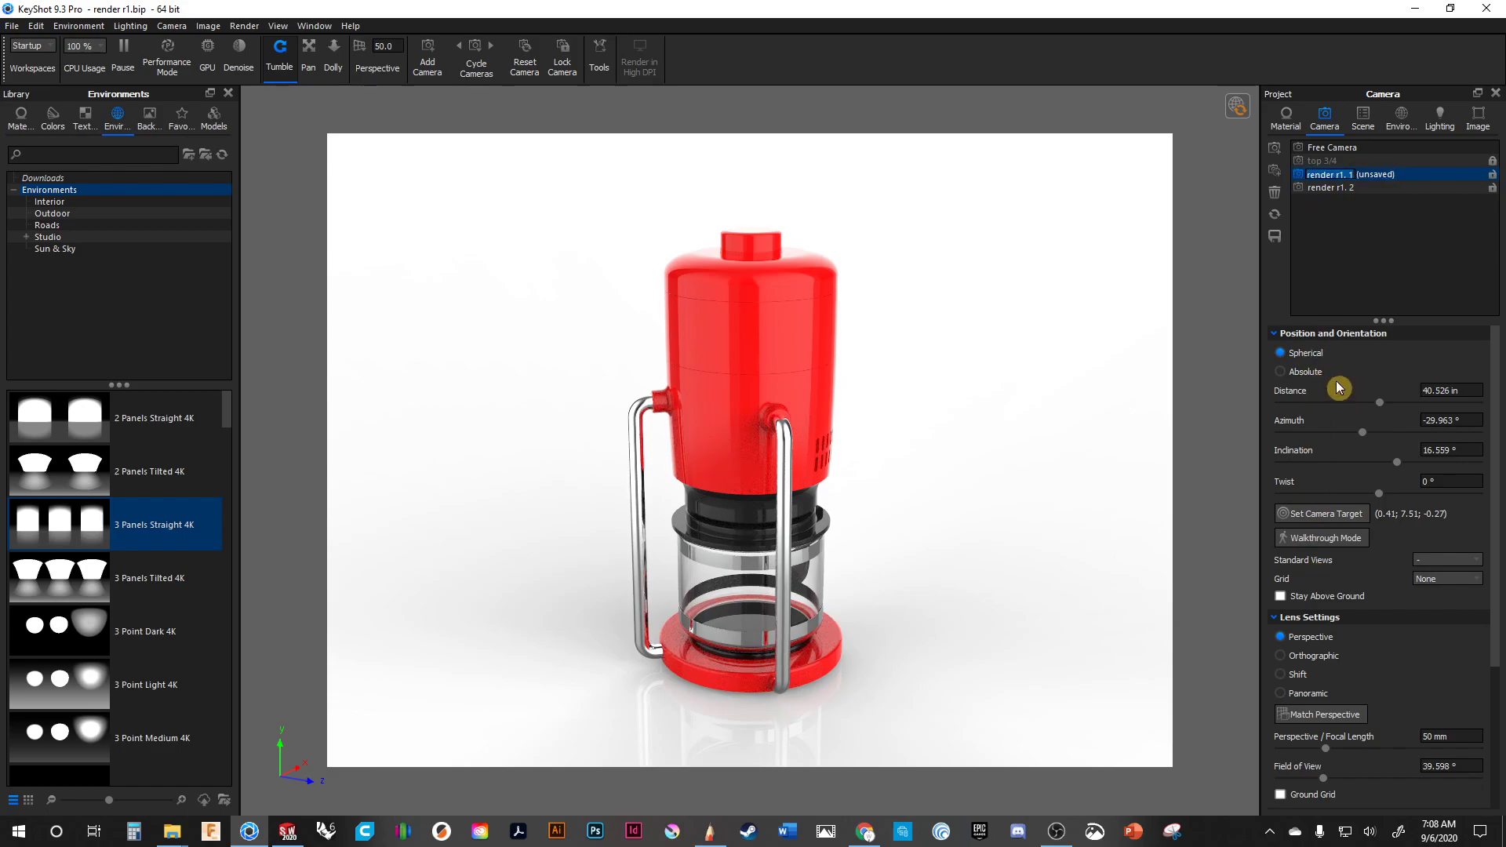
pyautogui.click(1351, 209)
pyautogui.click(1327, 174)
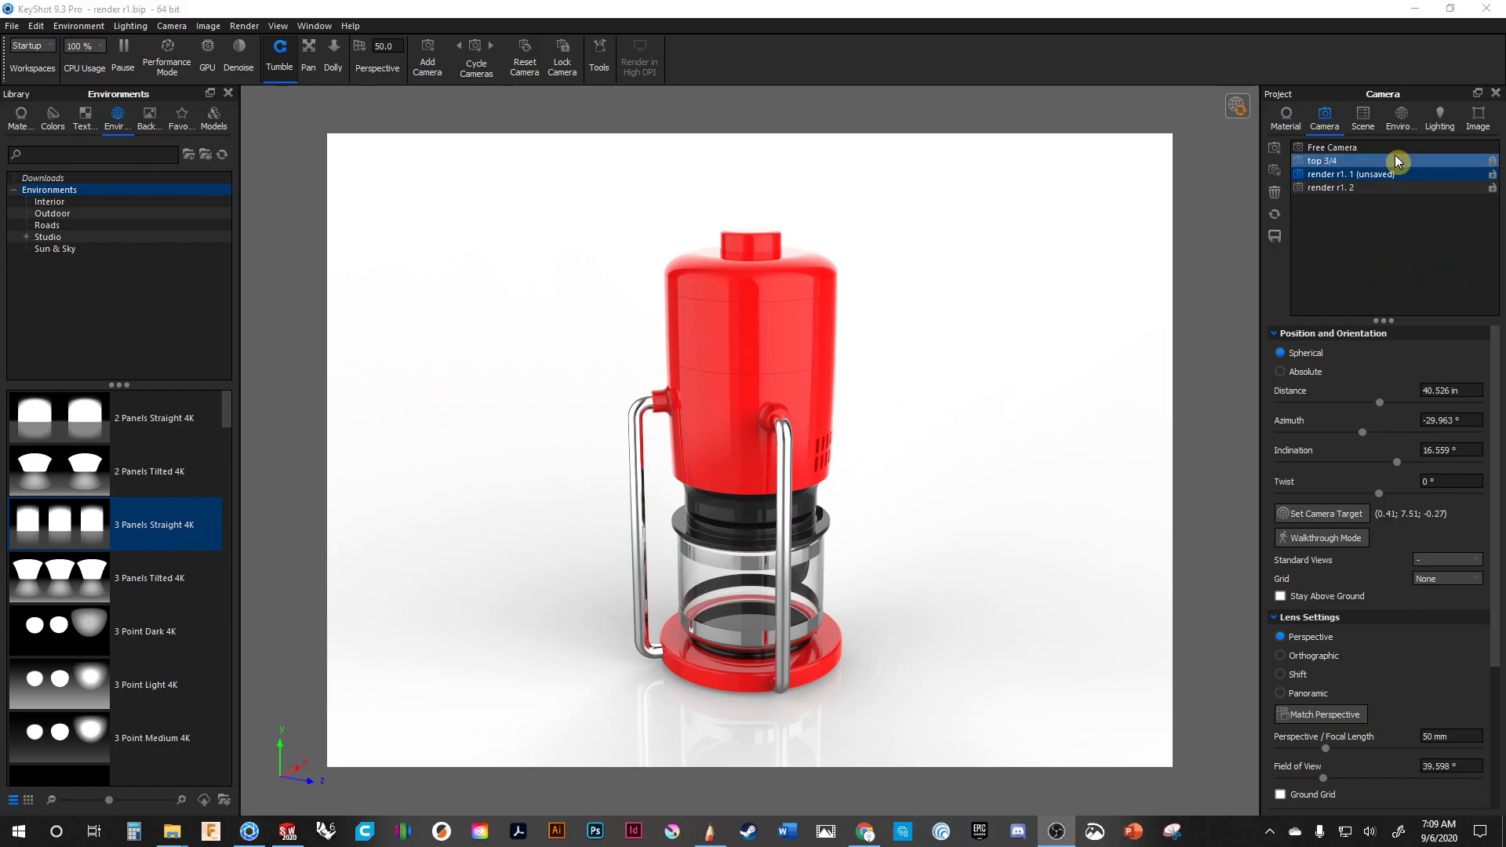
pyautogui.click(1331, 174)
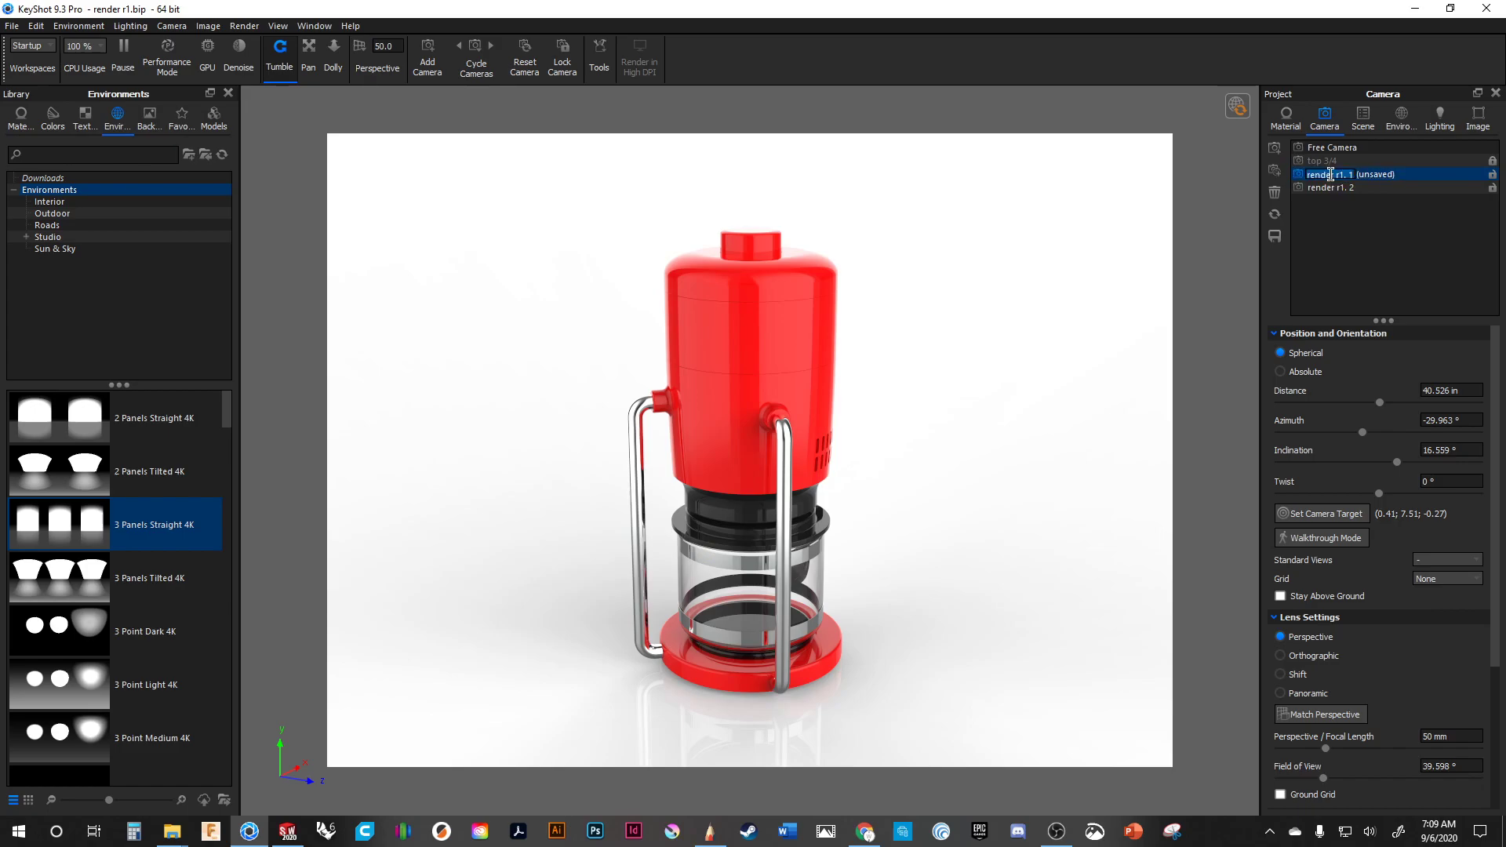
pyautogui.press('BackSpace')
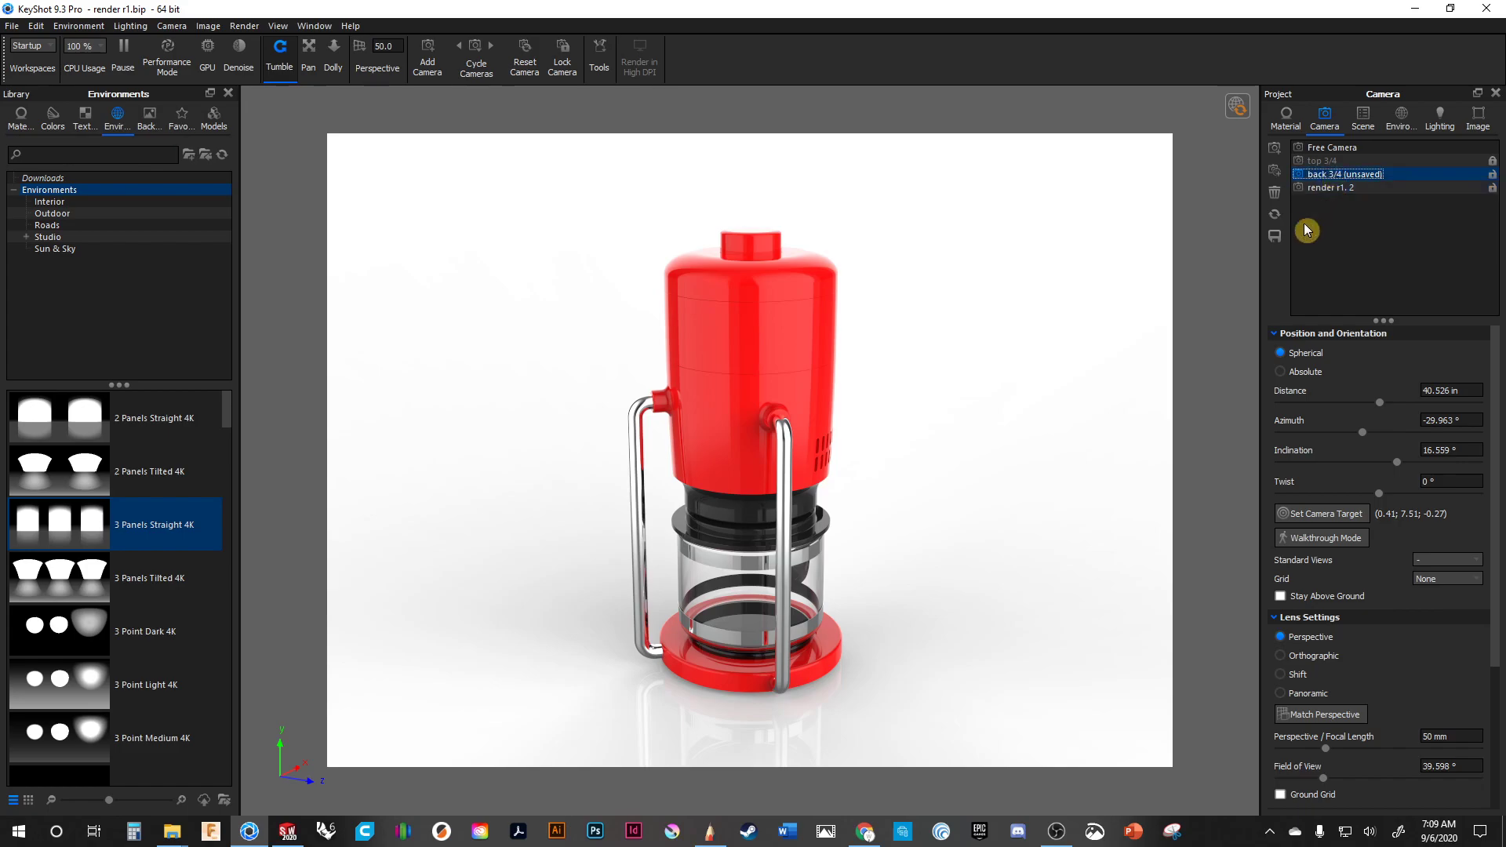
# - Aim the back 3/4 camera at azimuth about -31° and inclination about 17°, then lock it and save its view
pyautogui.moveTo(1072, 413); pyautogui.dragTo(988, 425)
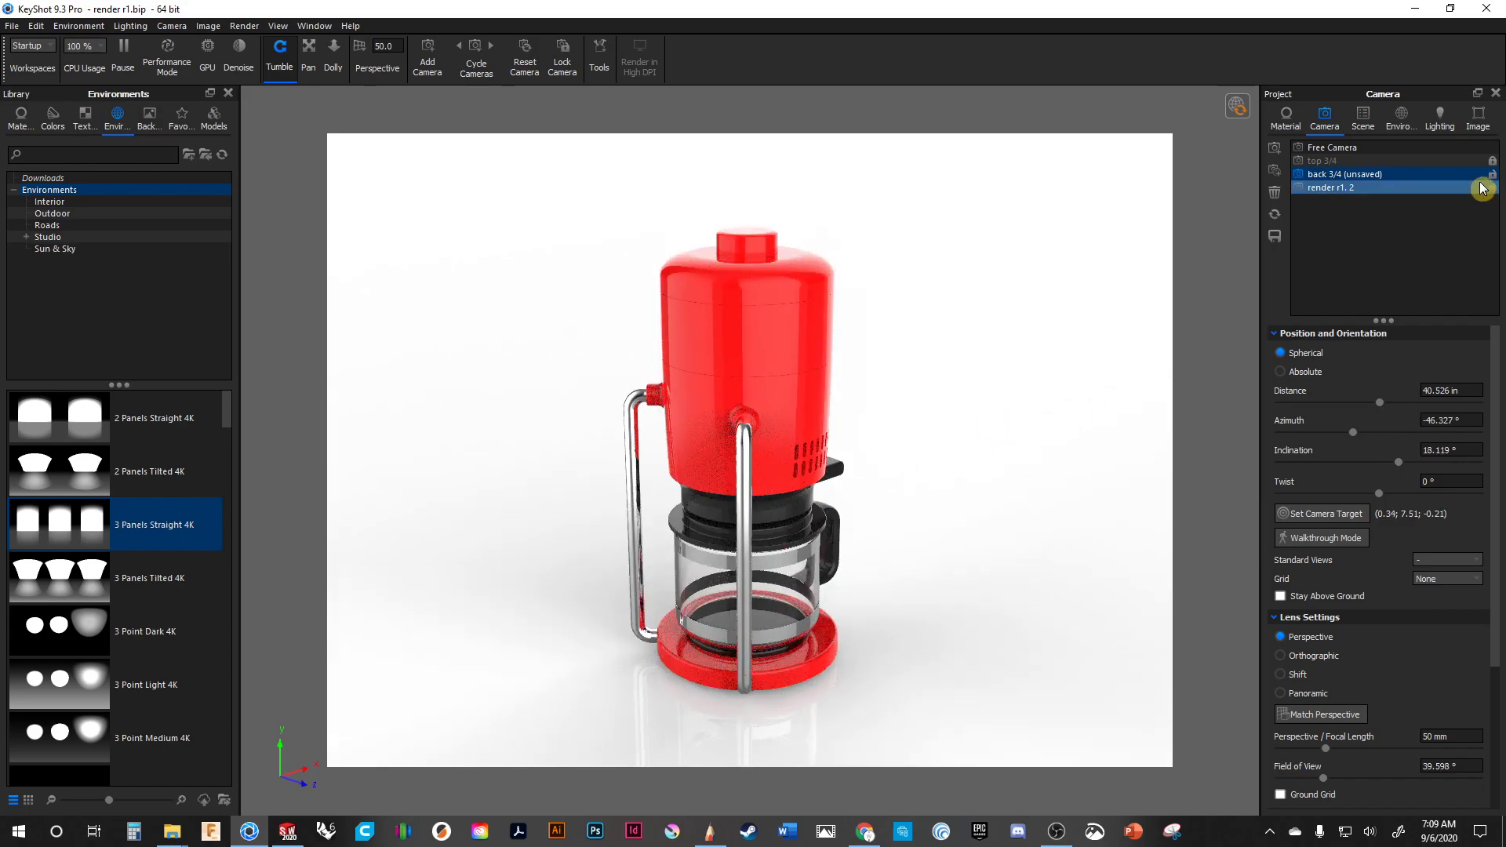
pyautogui.moveTo(840, 410); pyautogui.dragTo(938, 397)
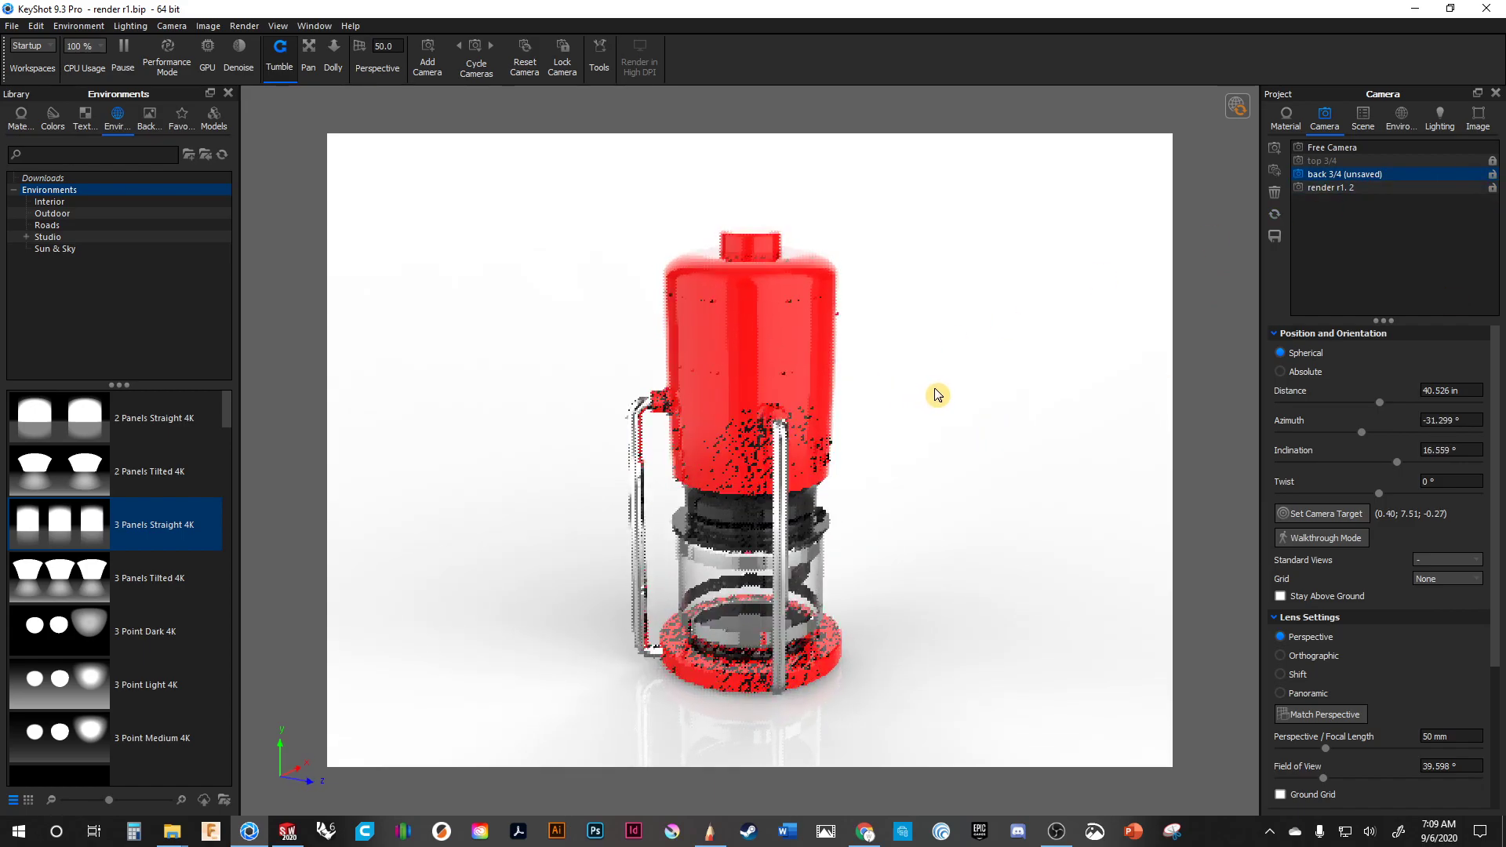
pyautogui.click(1492, 175)
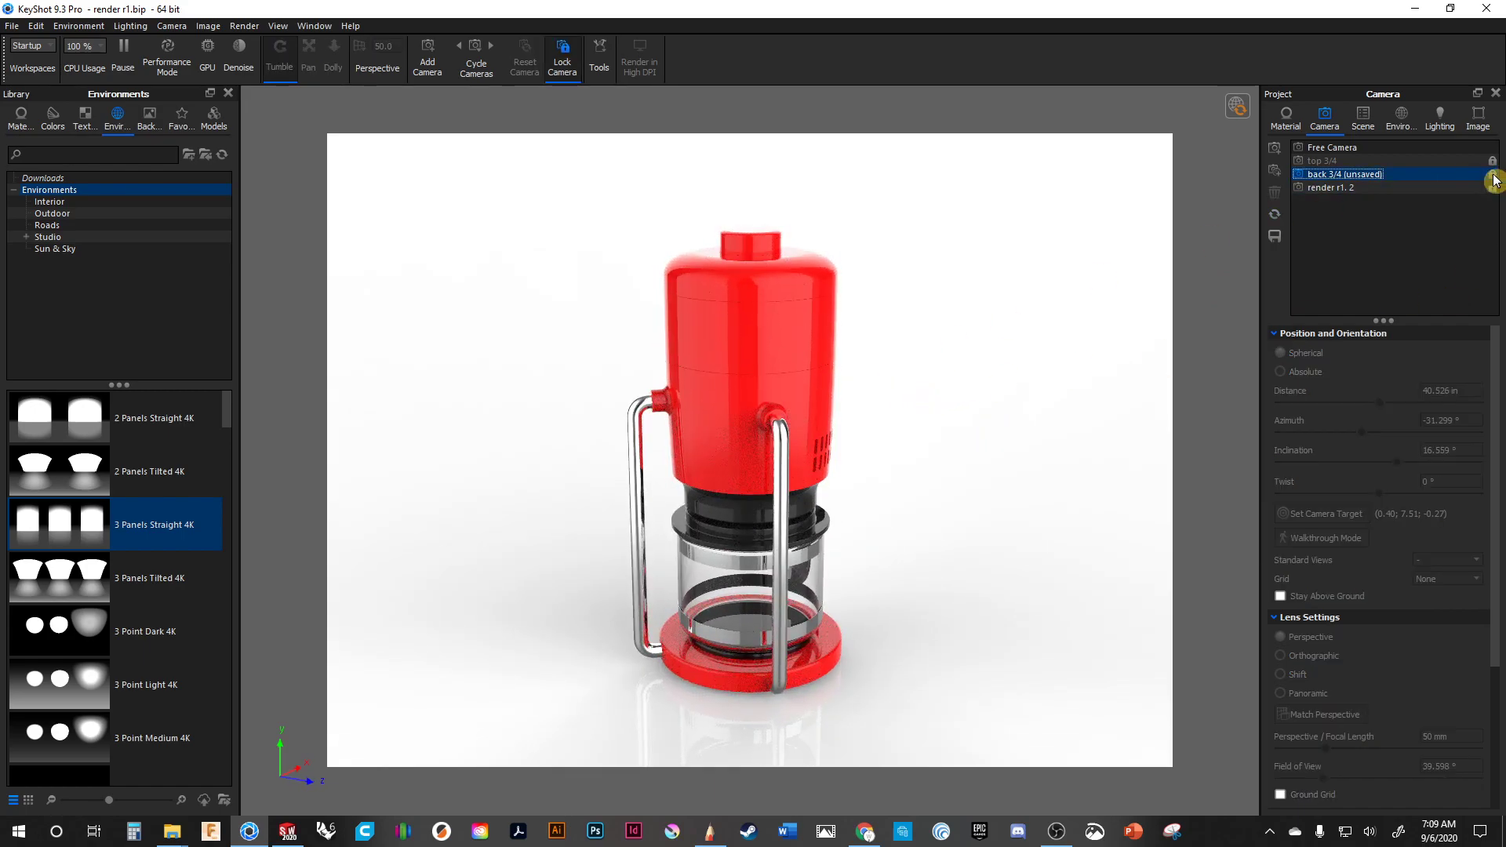
pyautogui.click(1277, 234)
# - Check the render r1. 2 camera and compare the saved top 3/4 and back 3/4 views
pyautogui.click(1368, 188)
pyautogui.moveTo(1022, 412); pyautogui.dragTo(878, 317)
pyautogui.click(1323, 174)
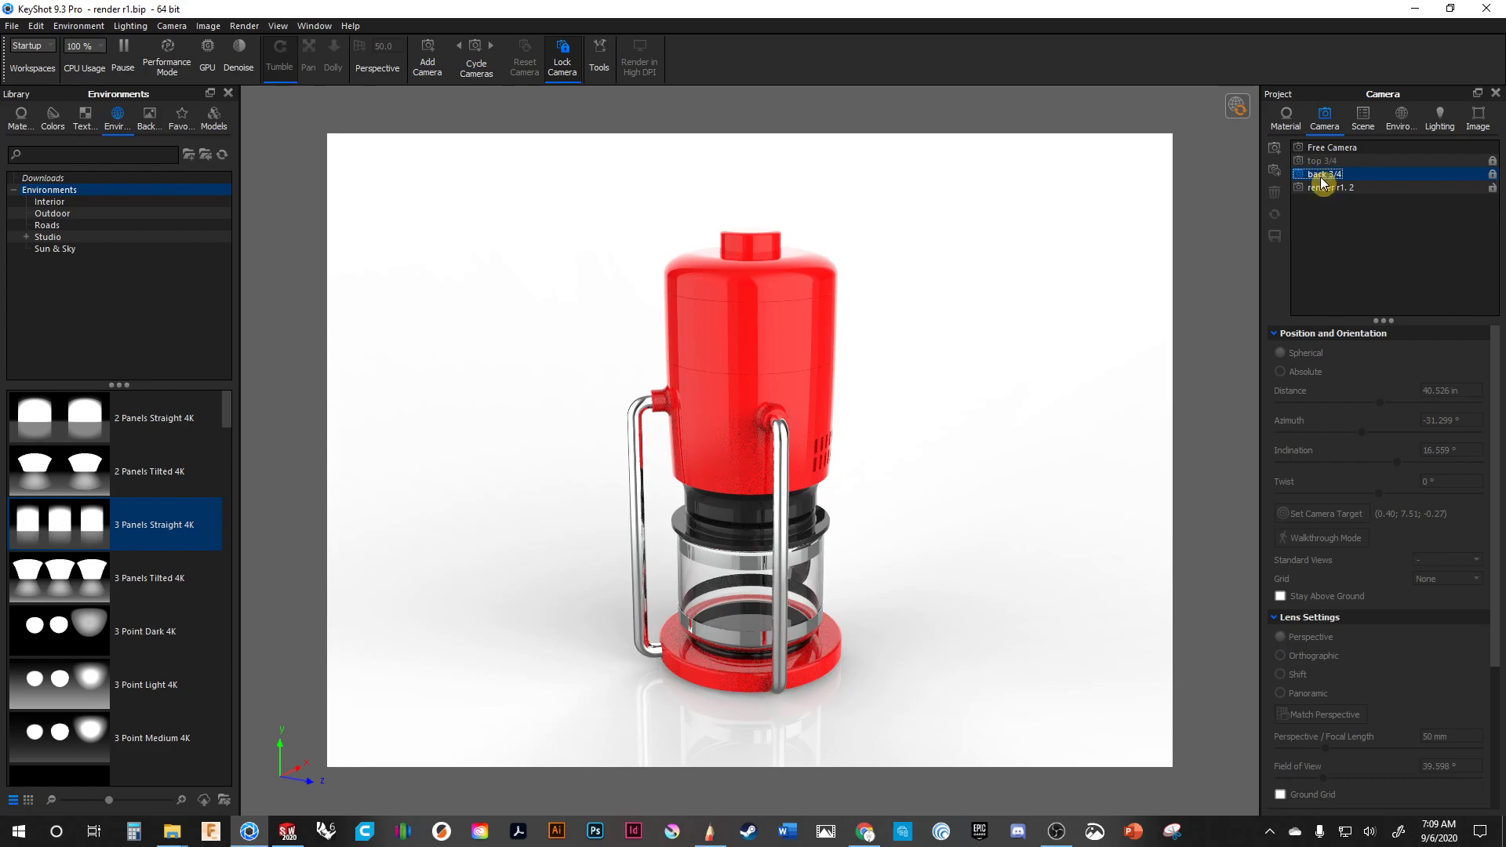
pyautogui.click(1322, 161)
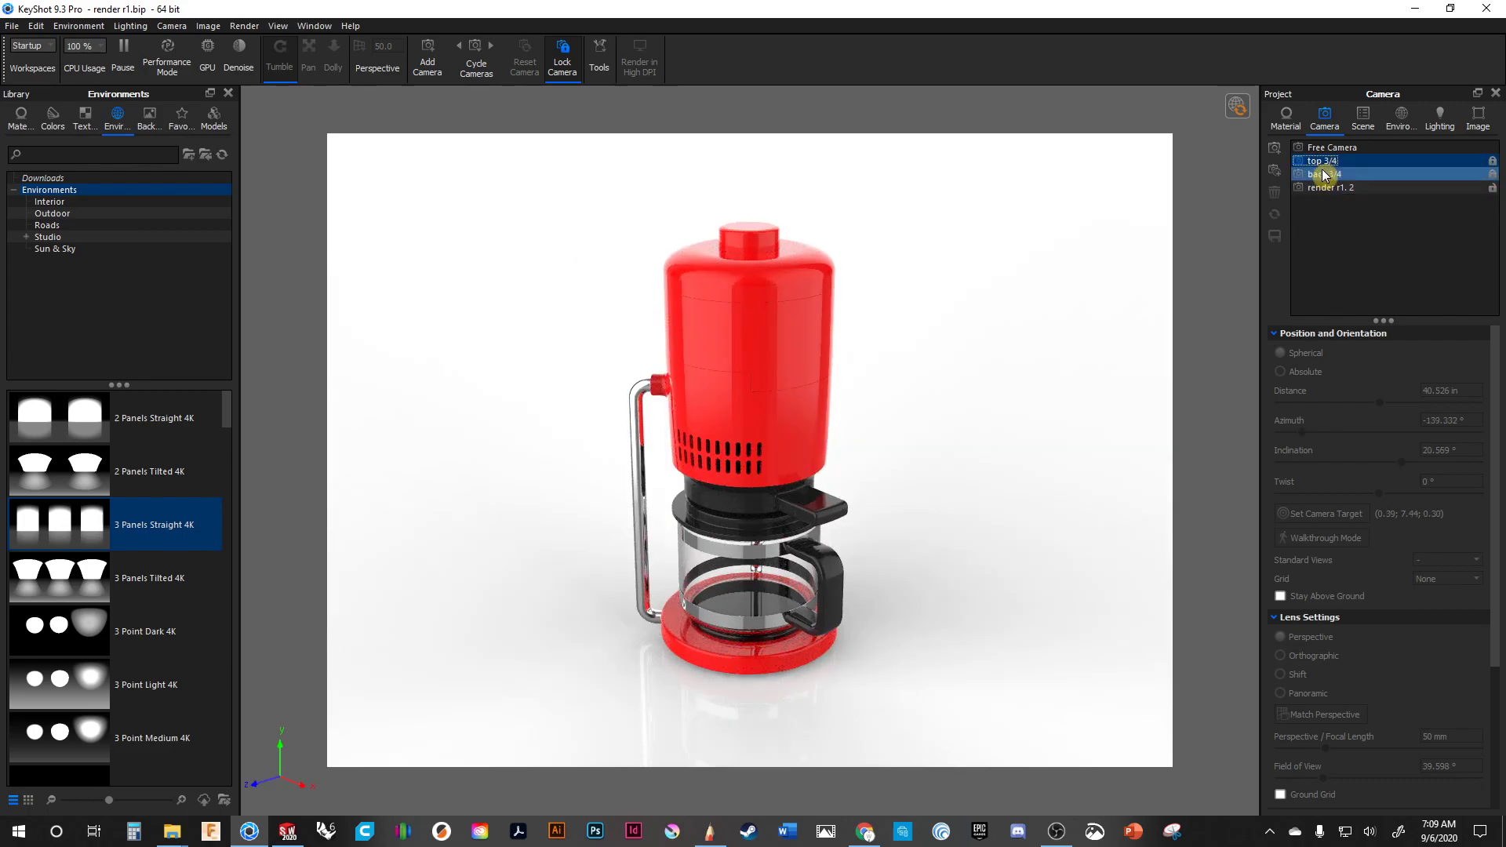
pyautogui.click(1324, 174)
pyautogui.click(1321, 160)
pyautogui.click(1319, 179)
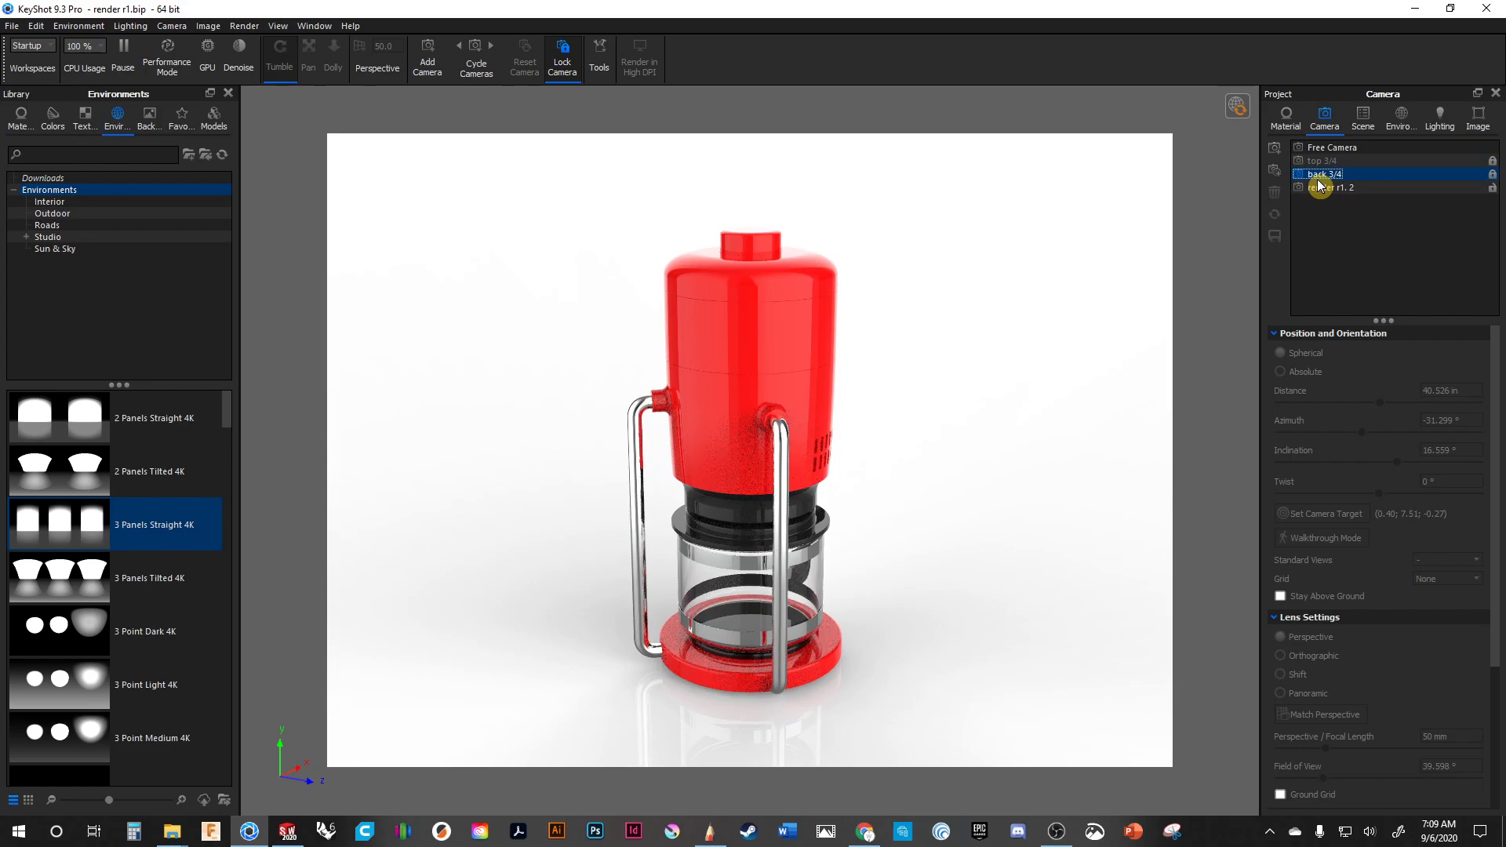
pyautogui.click(1322, 160)
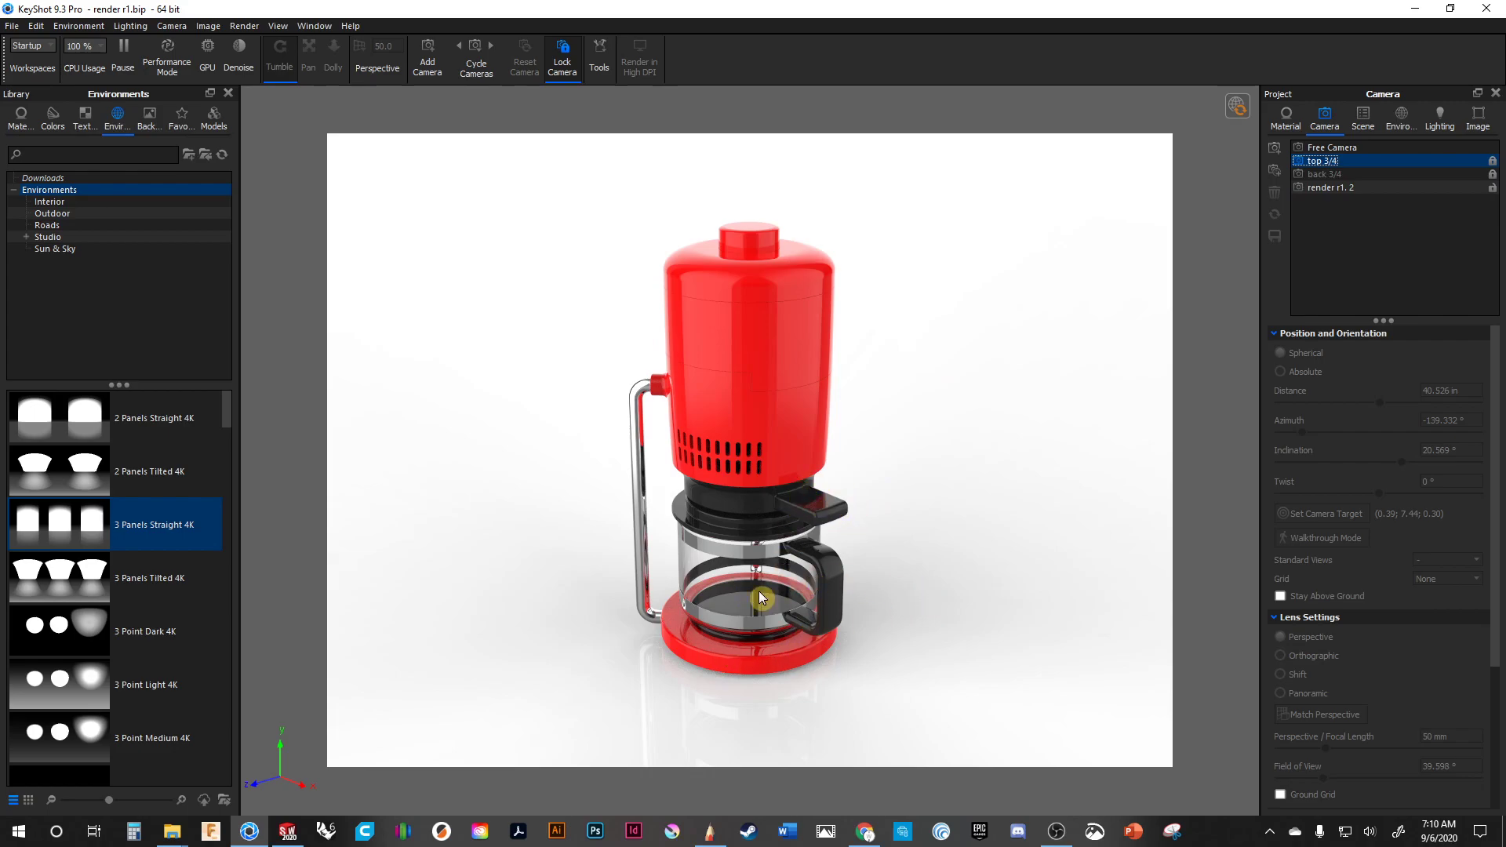
pyautogui.click(1345, 174)
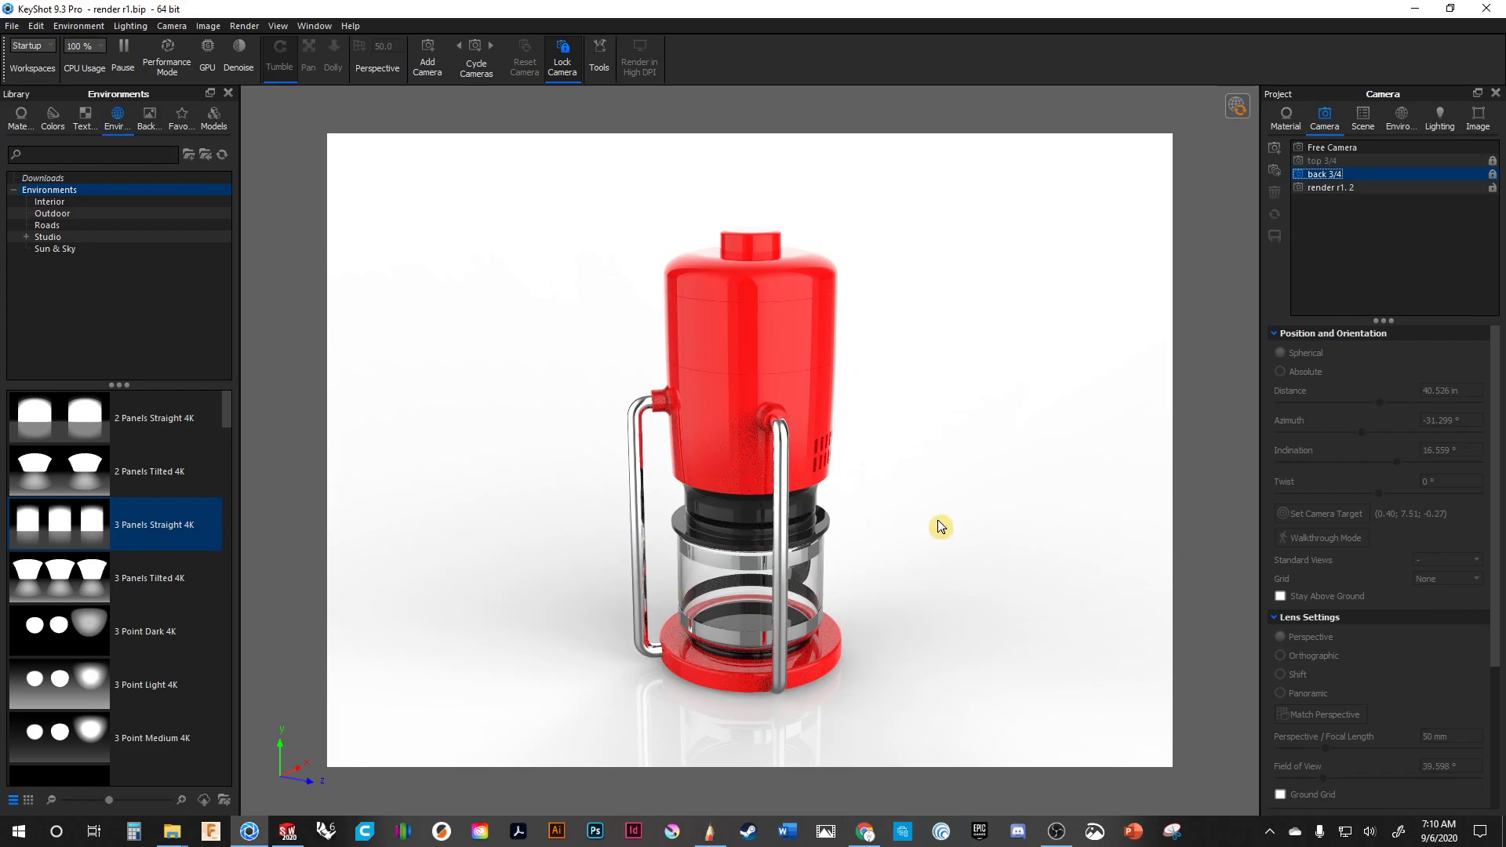
# - Activate the top 3/4 camera and save the scene file
pyautogui.click(1315, 162)
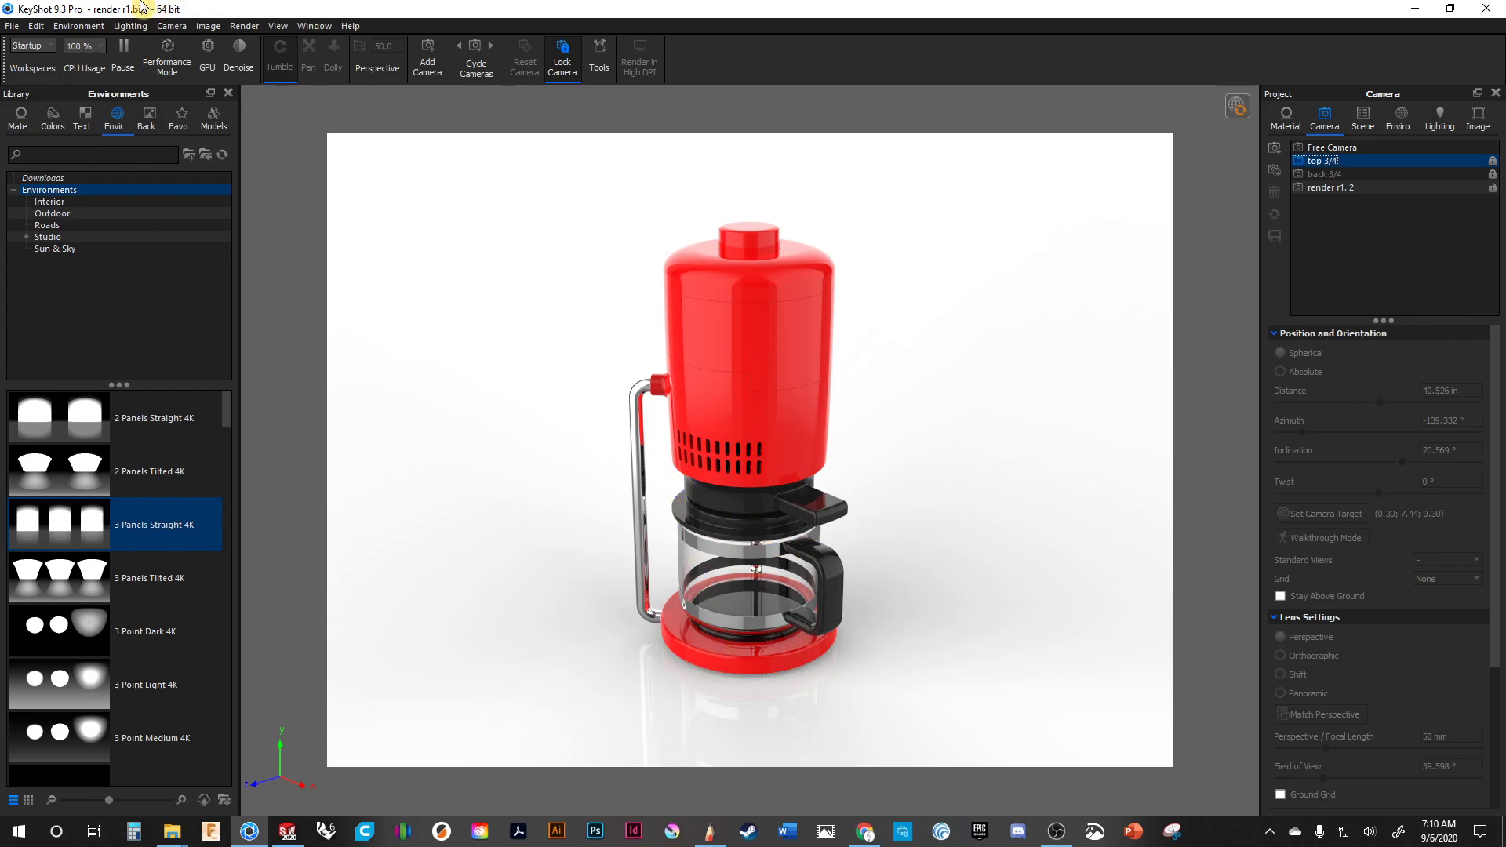
pyautogui.click(19, 29)
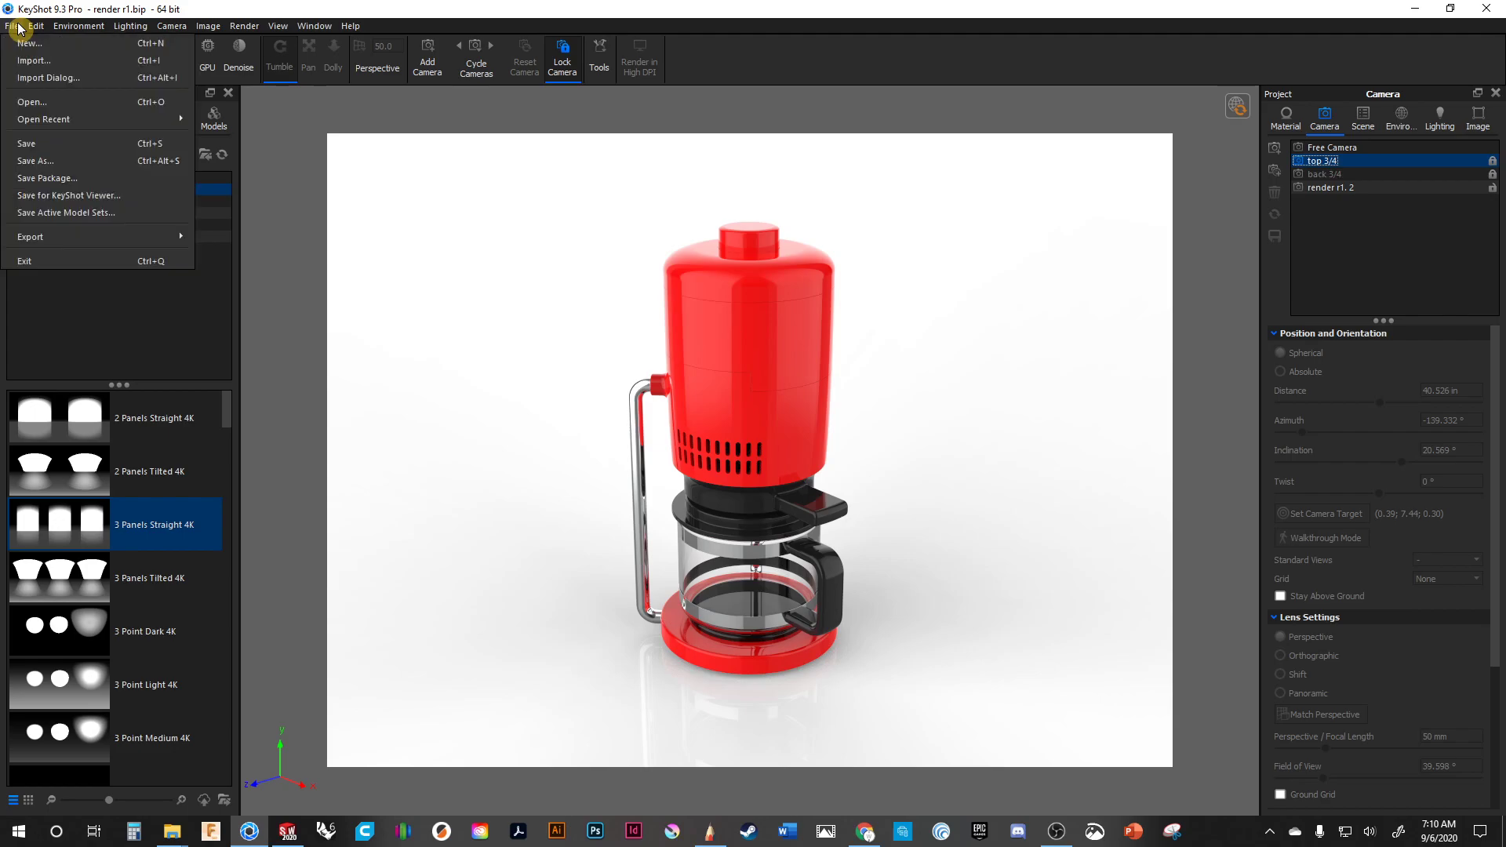
pyautogui.click(31, 147)
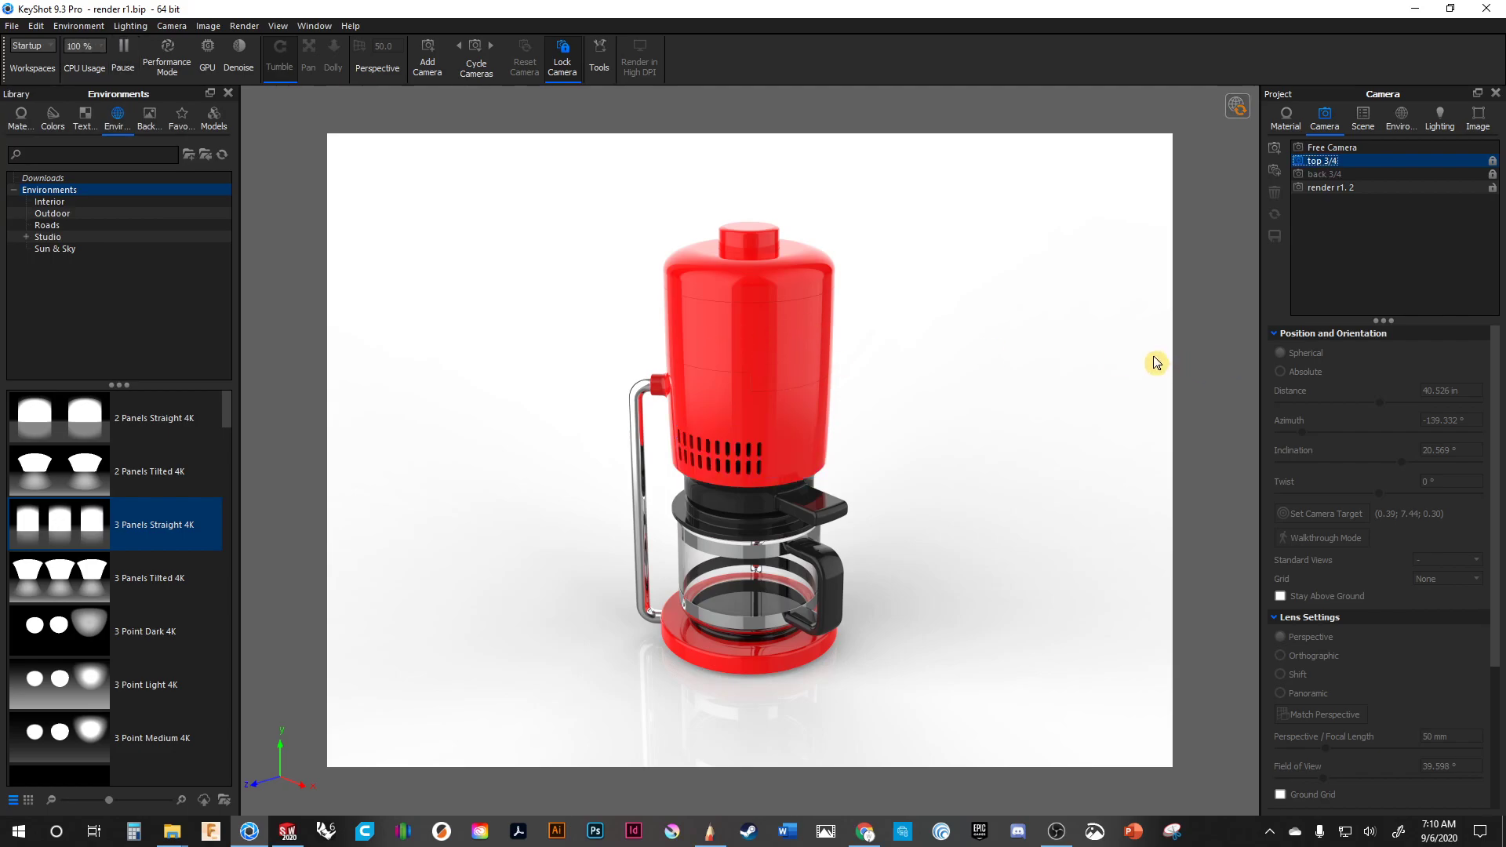
# - Open the render settings and name the still image output braun render r1
pyautogui.click(244, 27)
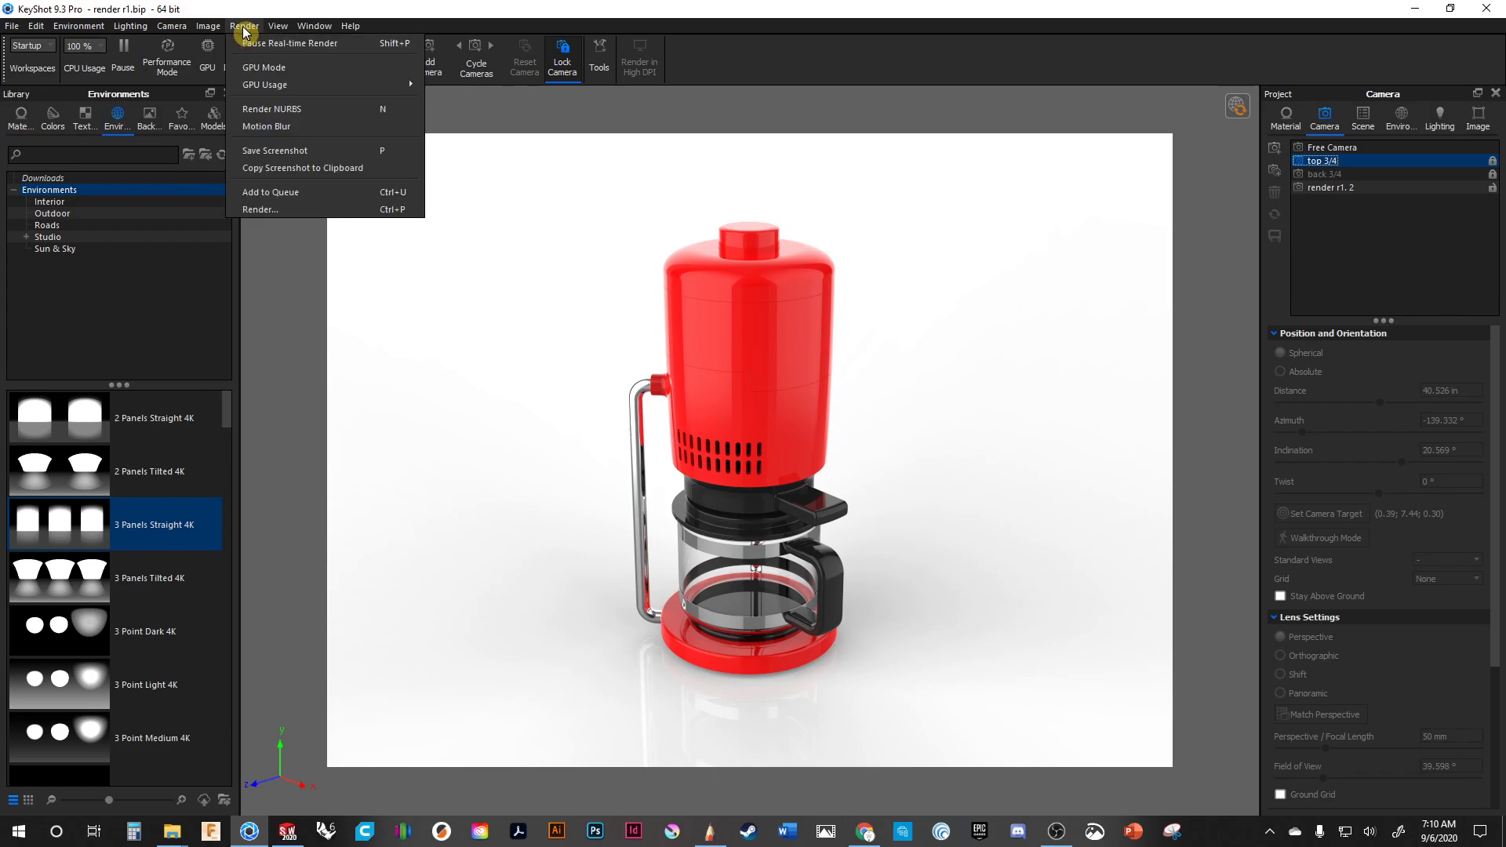
pyautogui.click(276, 209)
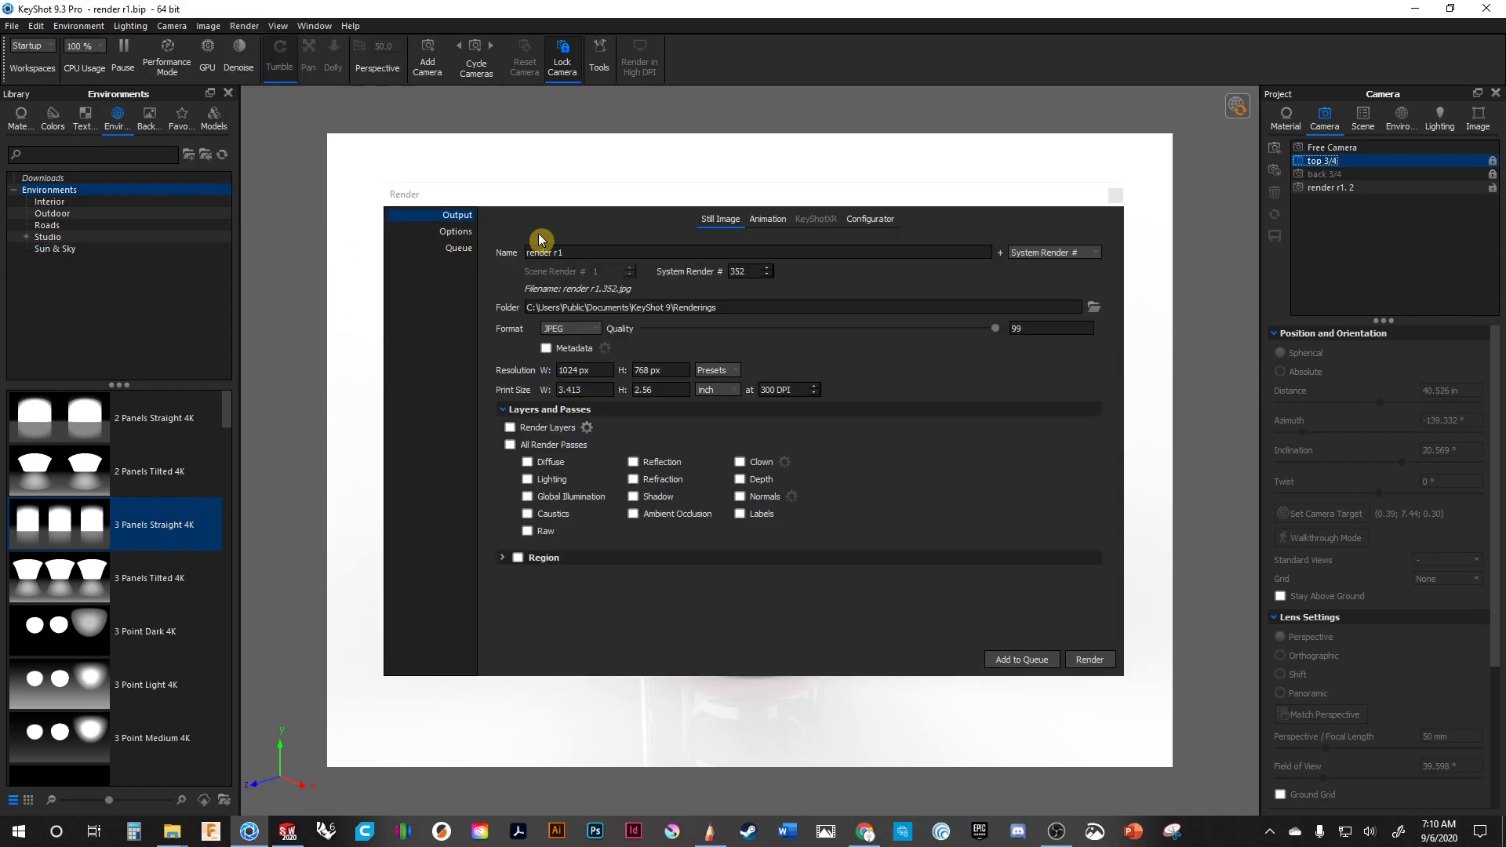
pyautogui.click(452, 212)
pyautogui.moveTo(396, 196); pyautogui.dragTo(132, 155)
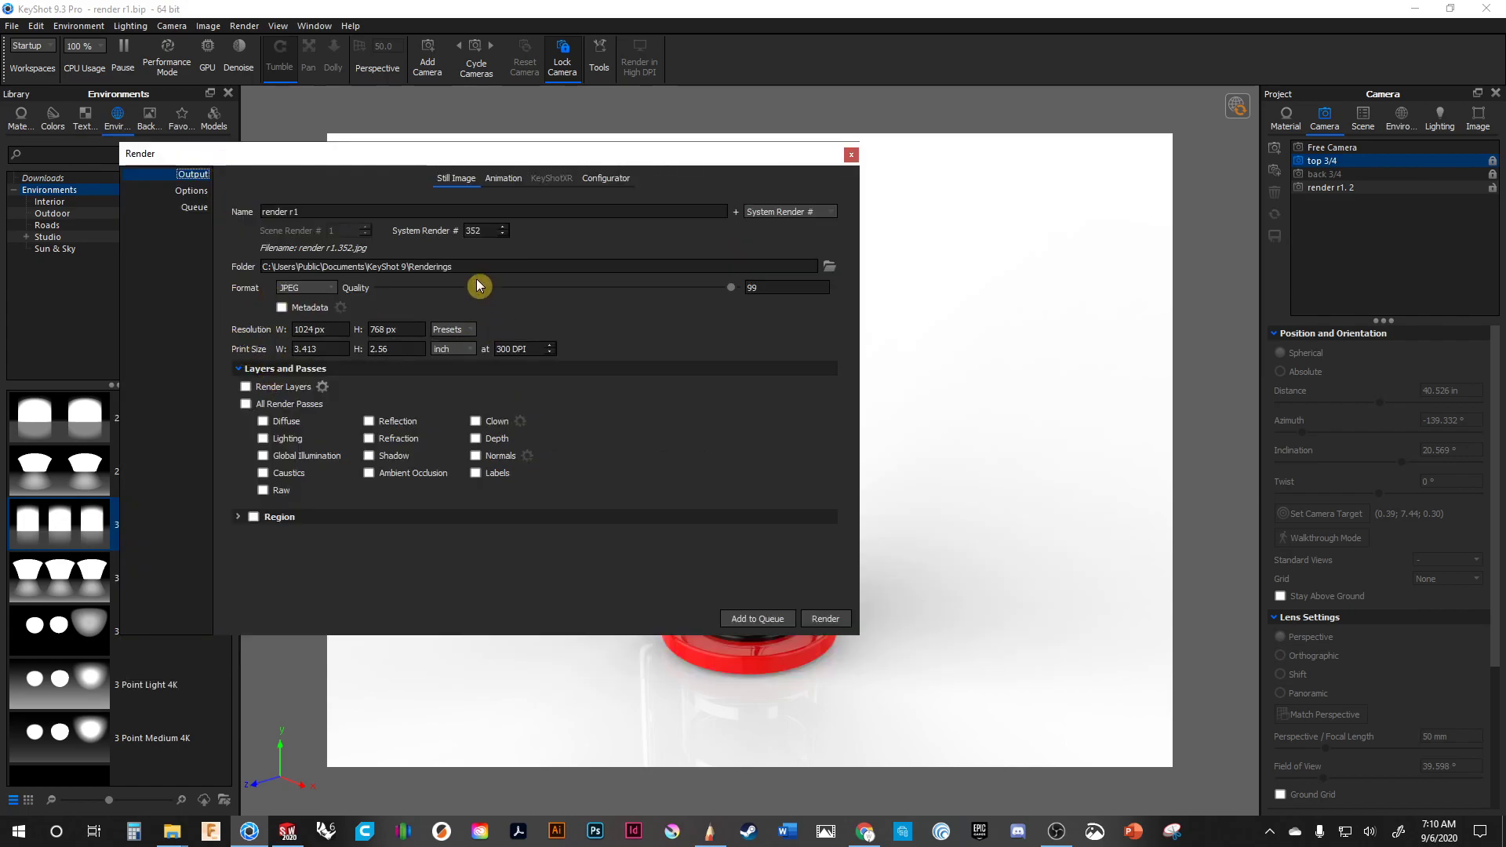
pyautogui.click(345, 206)
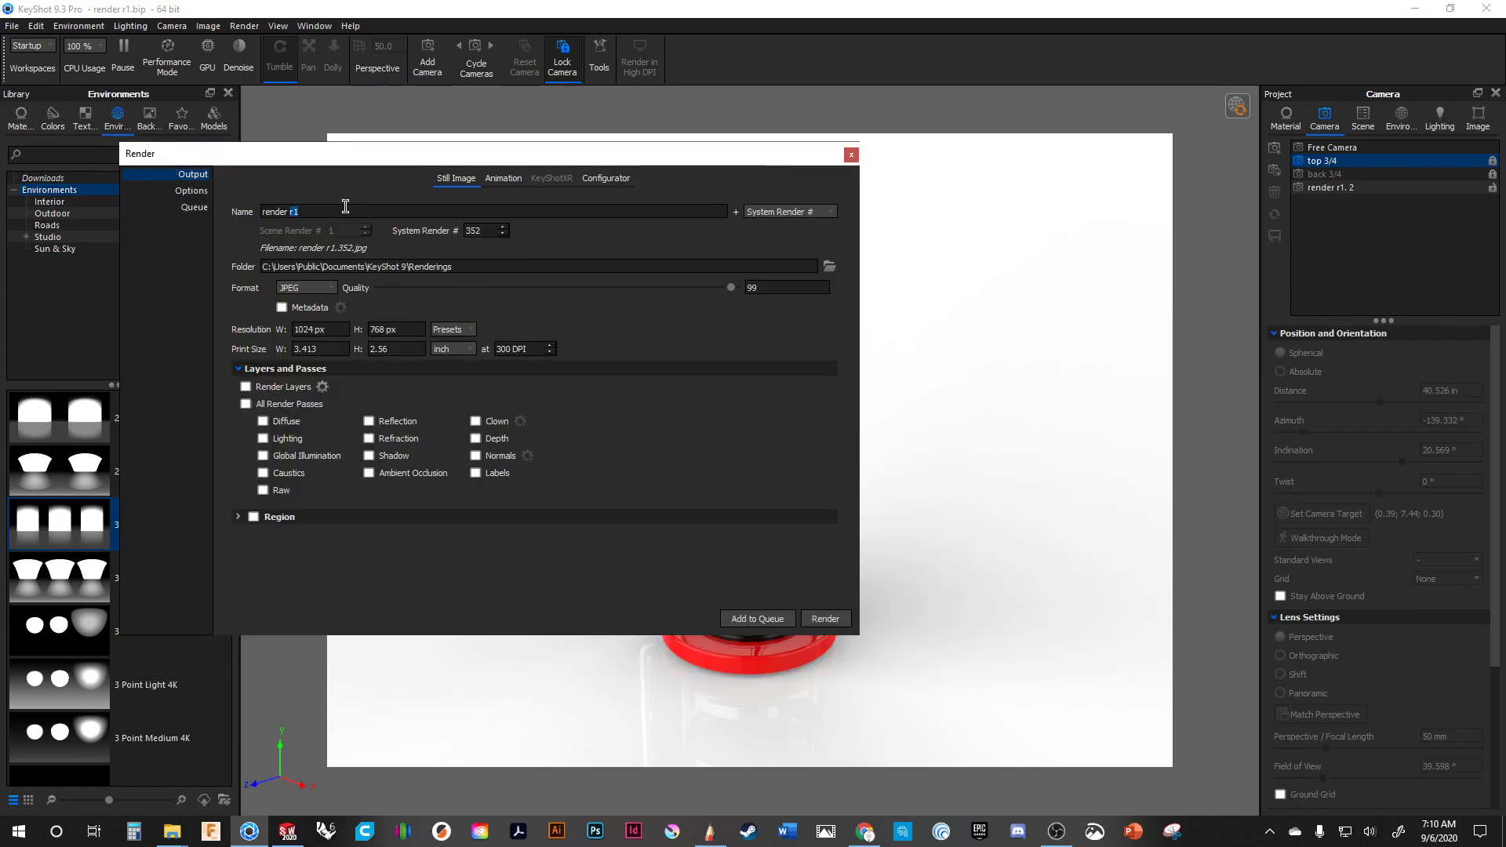
pyautogui.moveTo(295, 211); pyautogui.dragTo(232, 210)
pyautogui.write('braur')
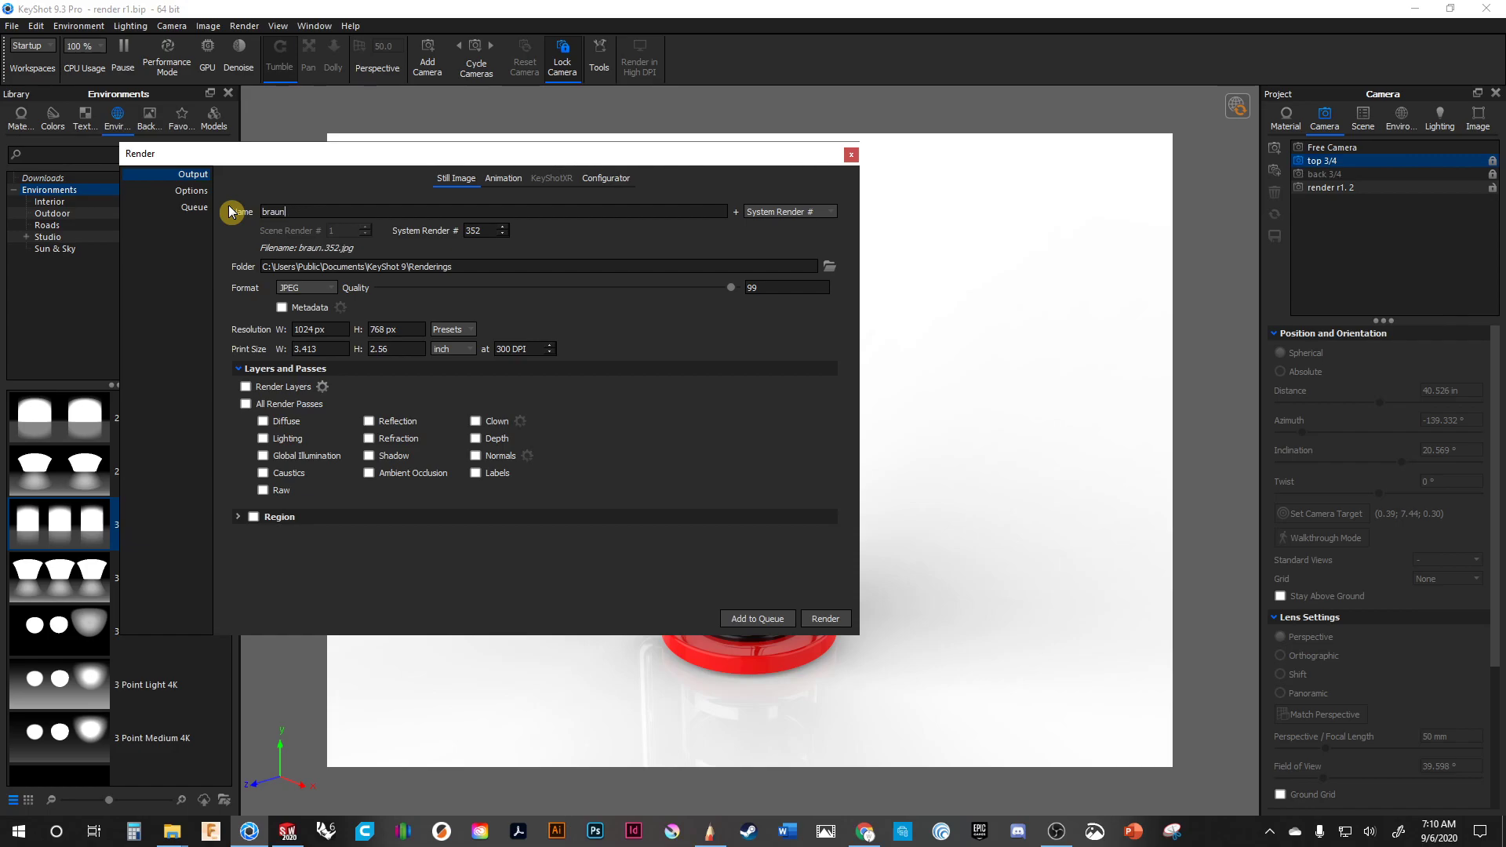
pyautogui.write('ender r1')
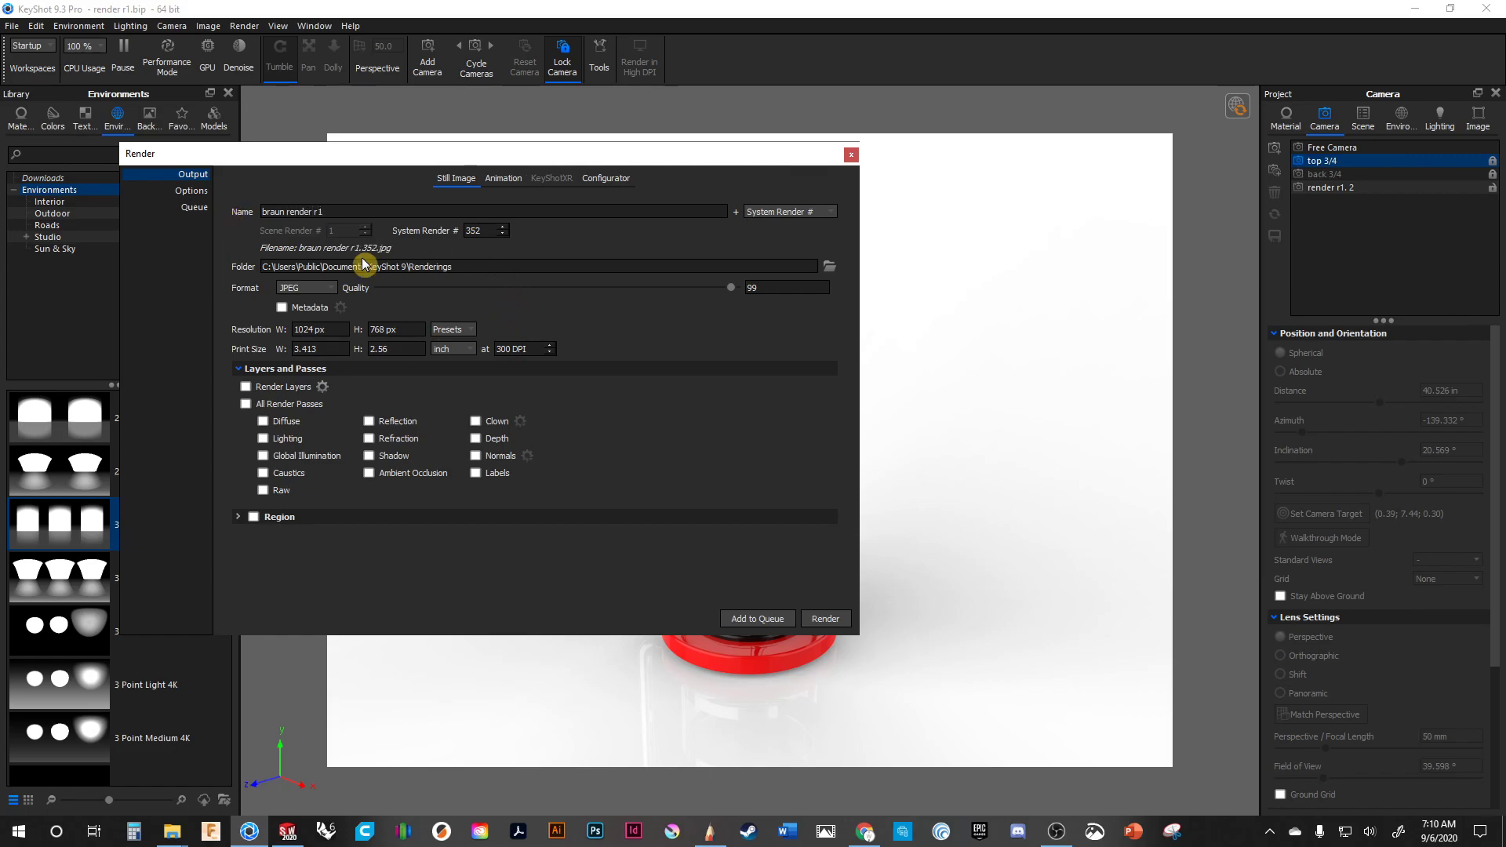
# - Set the render output folder to Renderings inside the Braun coffe sampl folder on the Desktop
pyautogui.click(836, 263)
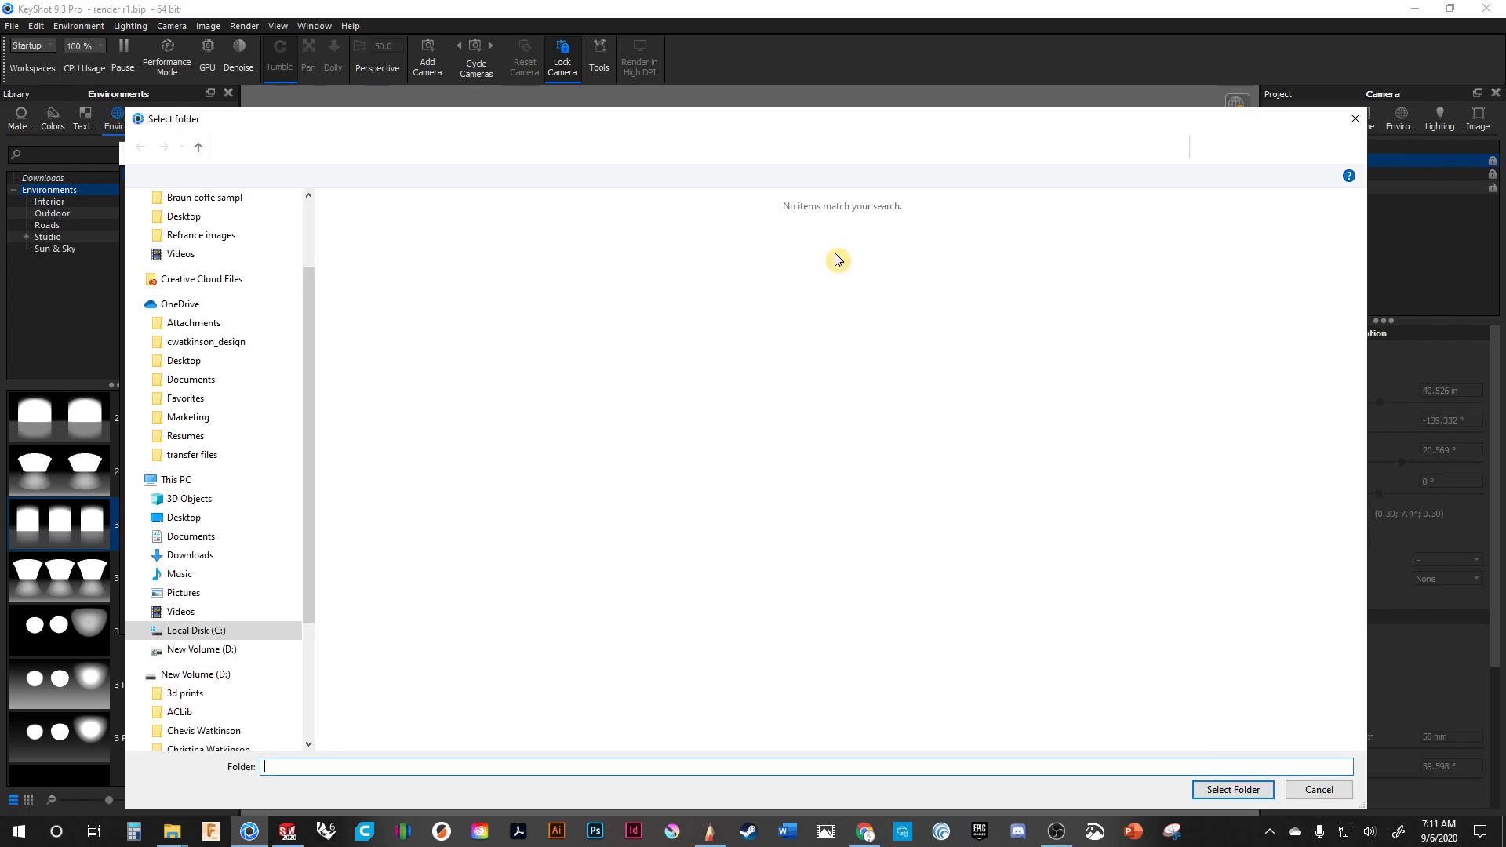
pyautogui.click(199, 623)
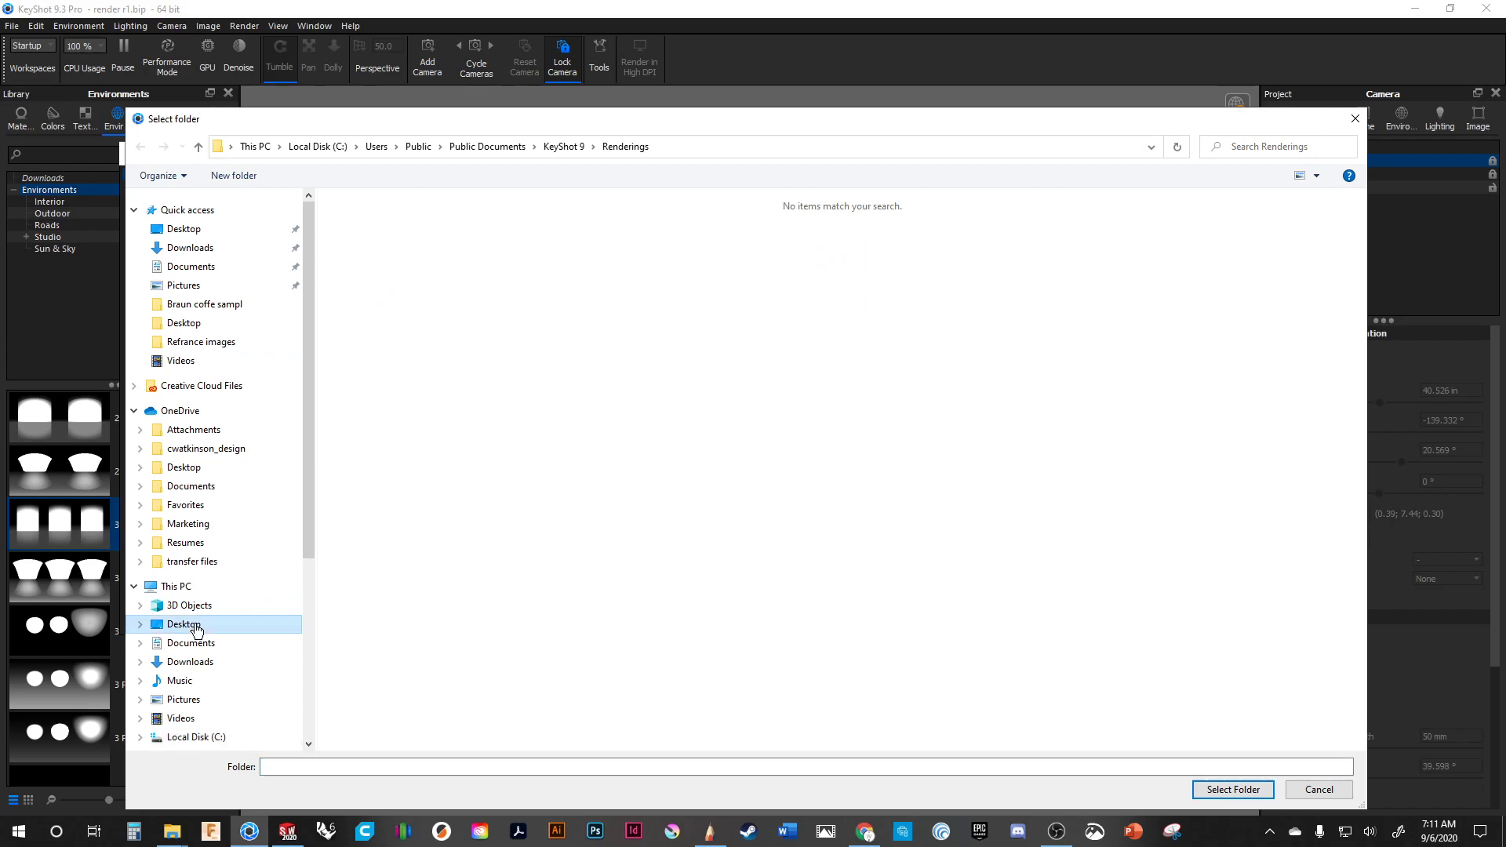
pyautogui.doubleClick(365, 223)
pyautogui.doubleClick(451, 235)
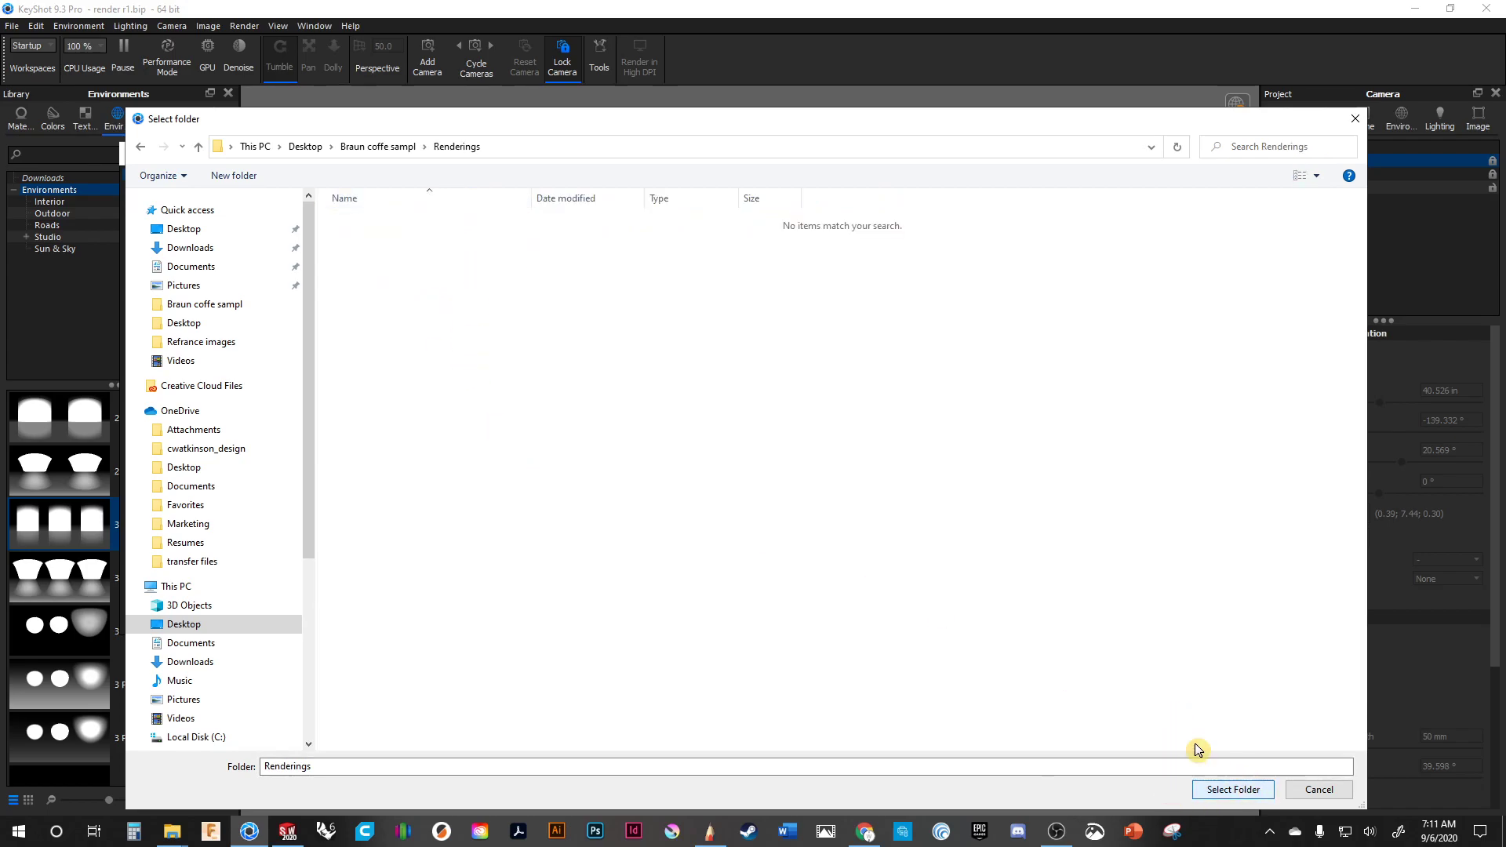
pyautogui.click(1234, 789)
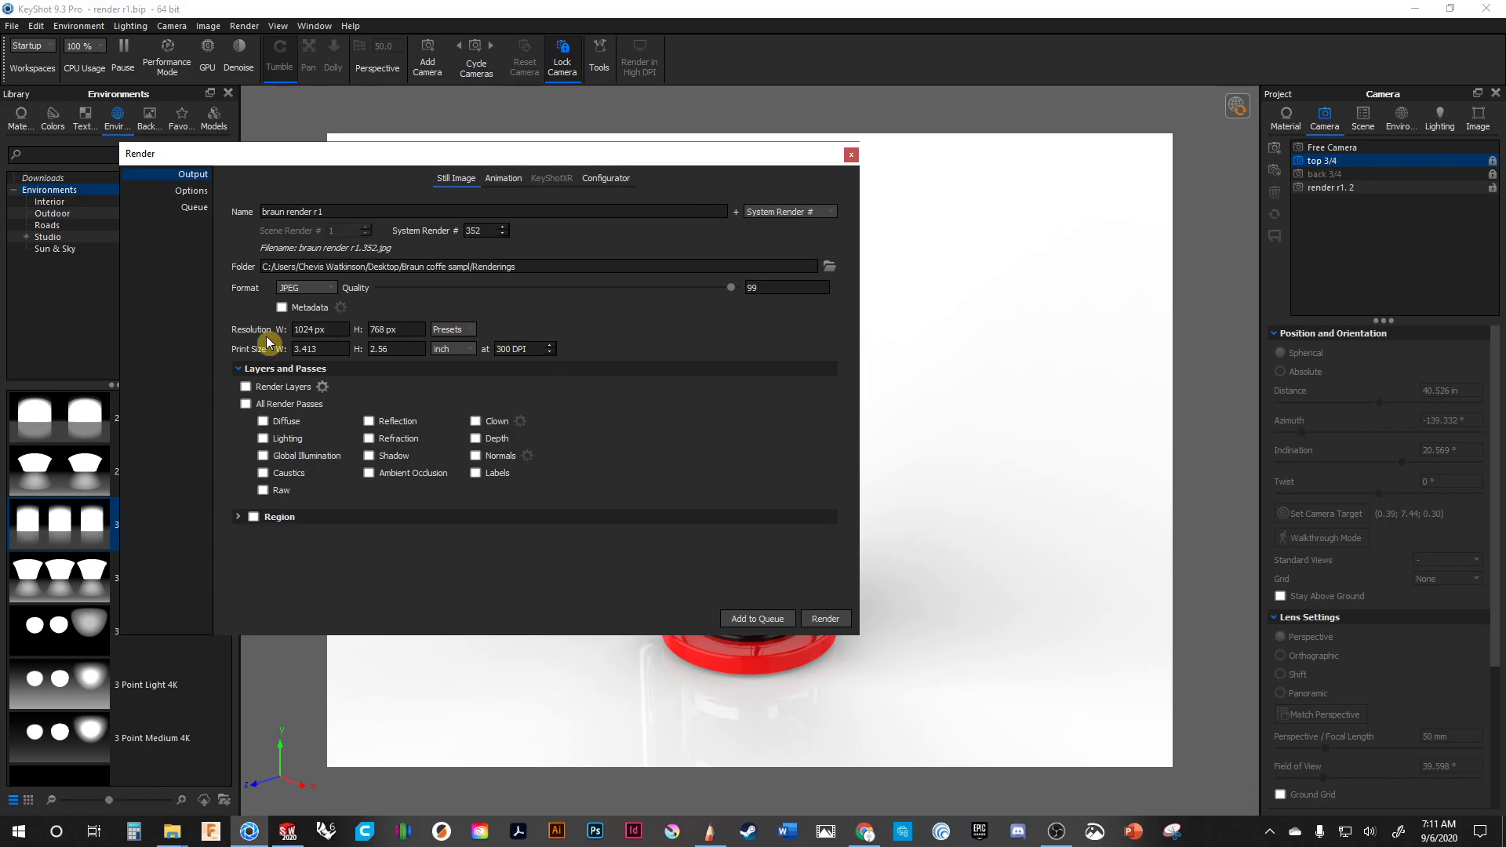
# - Set the render output to 150 DPI with the 800 x 600 resolution preset
pyautogui.click(526, 348)
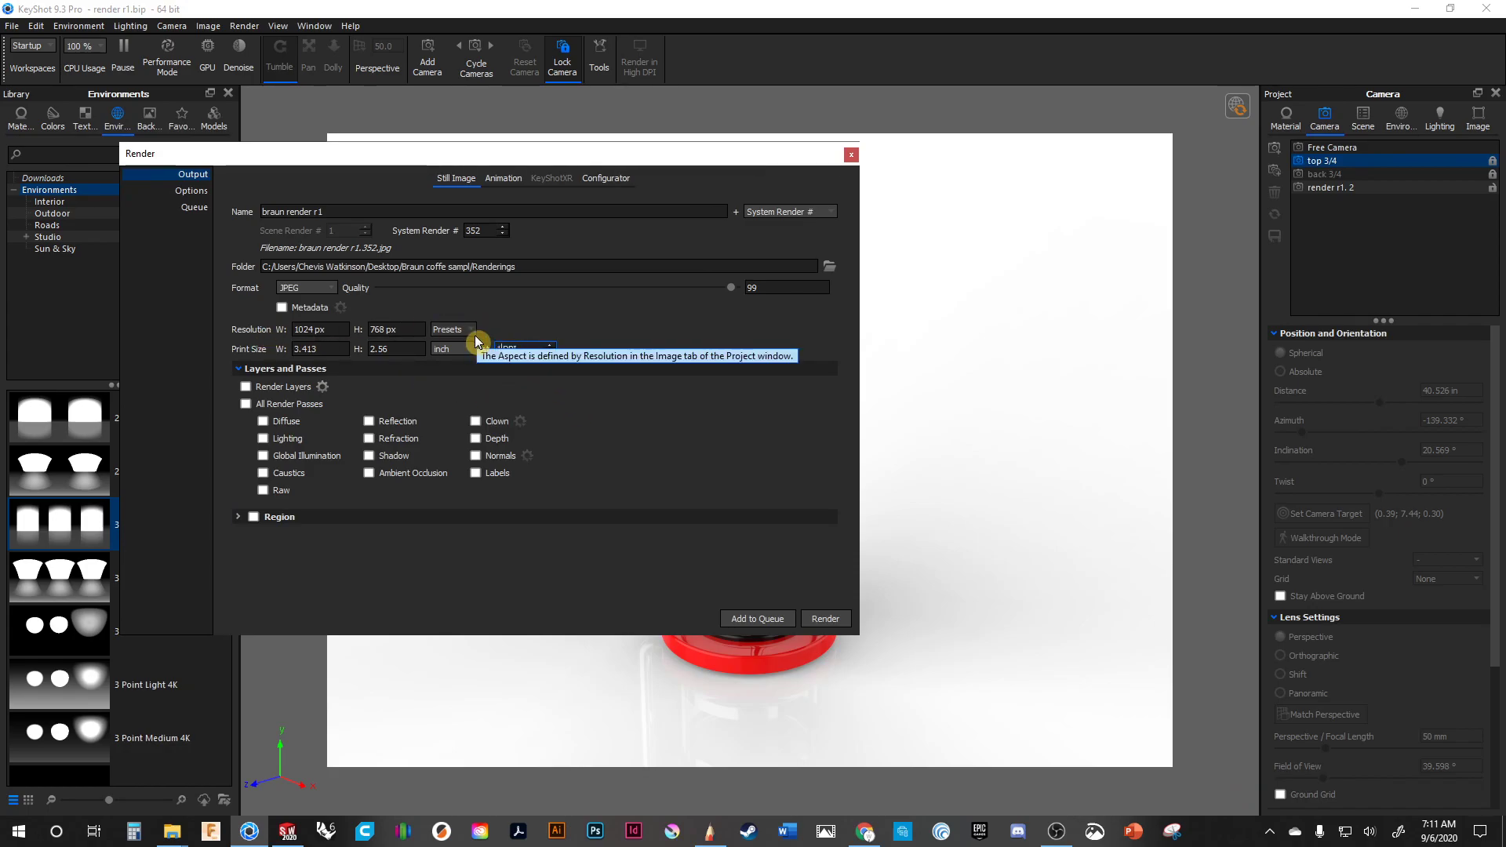
pyautogui.write('150 DPI')
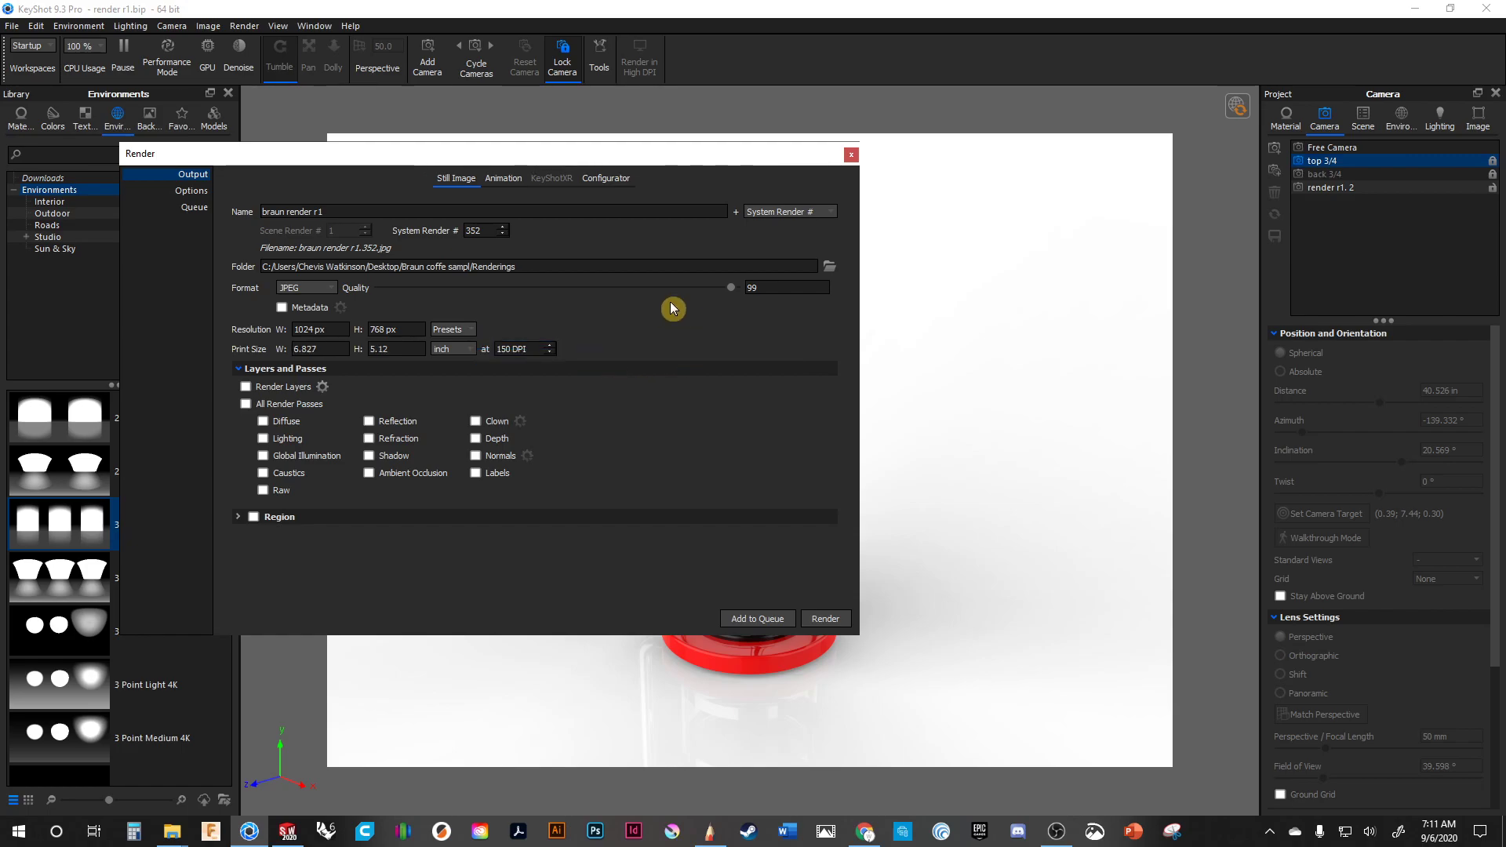
pyautogui.click(463, 332)
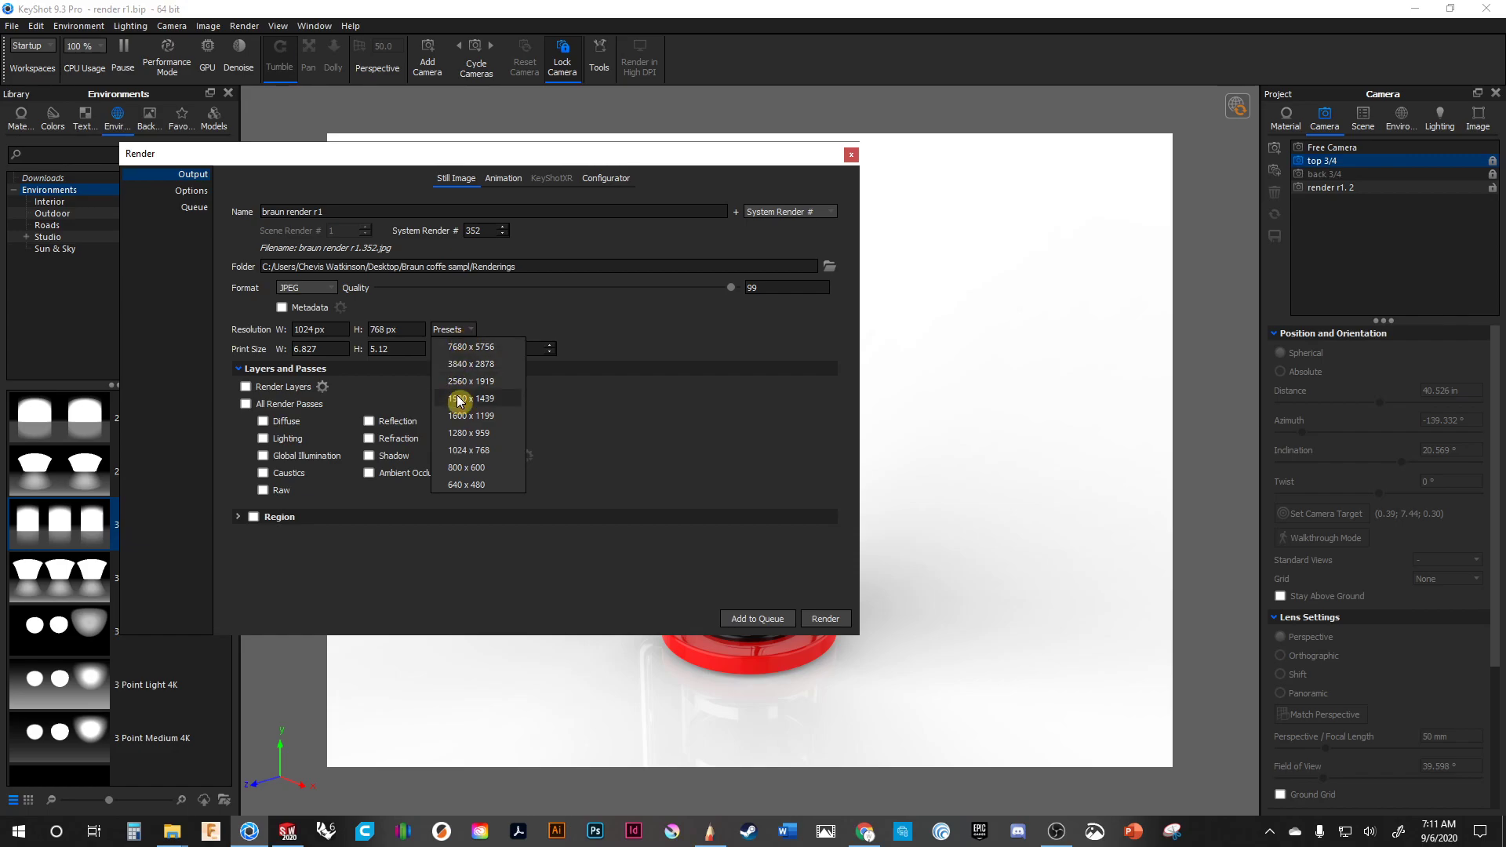
pyautogui.click(470, 470)
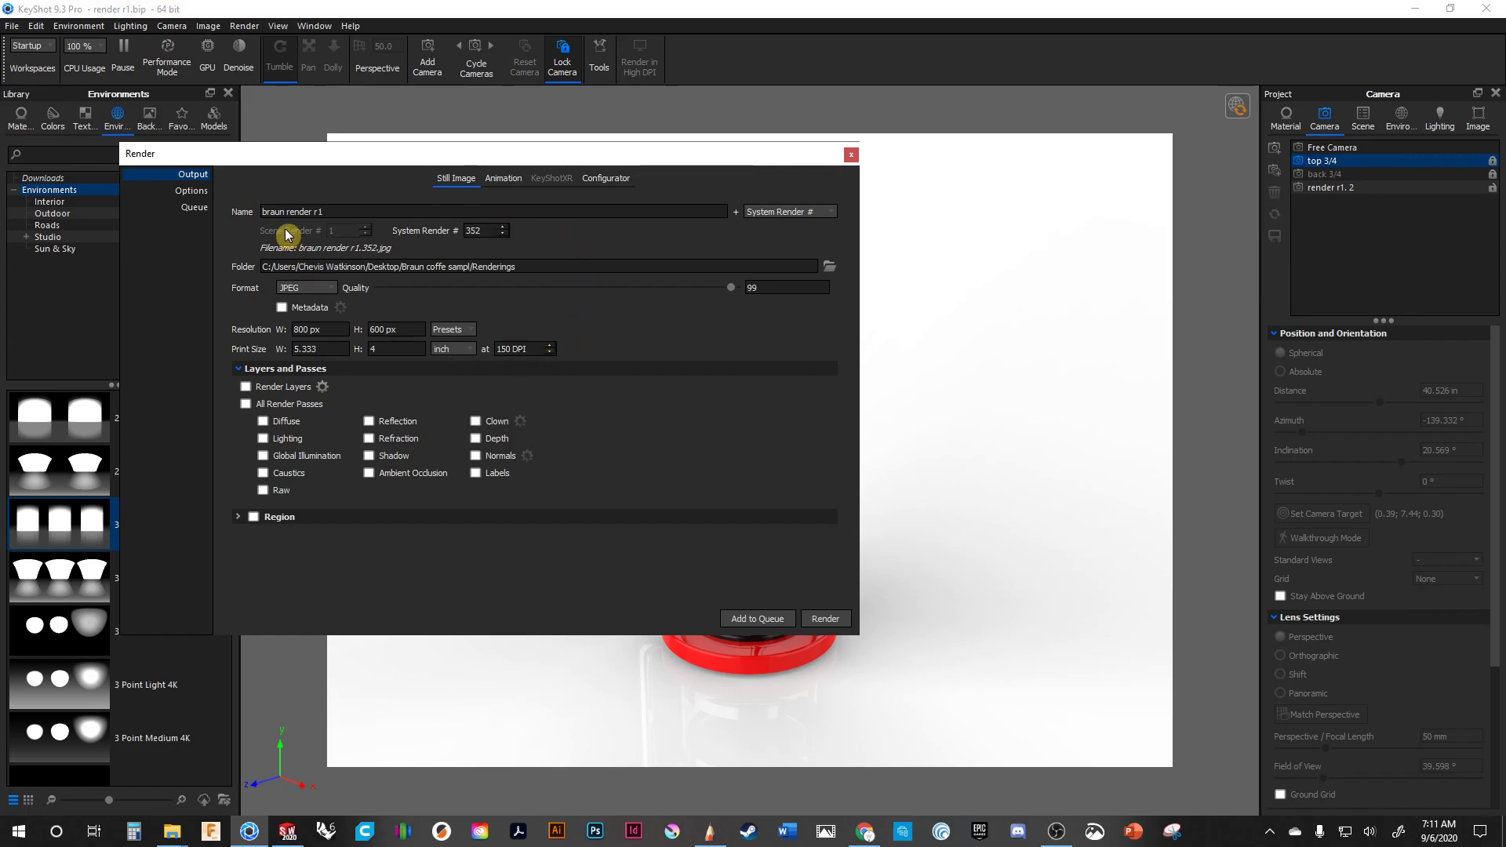
# - Set the render engine to GPU Mode, render the top 3/4 view and accept the rendered image
pyautogui.click(202, 192)
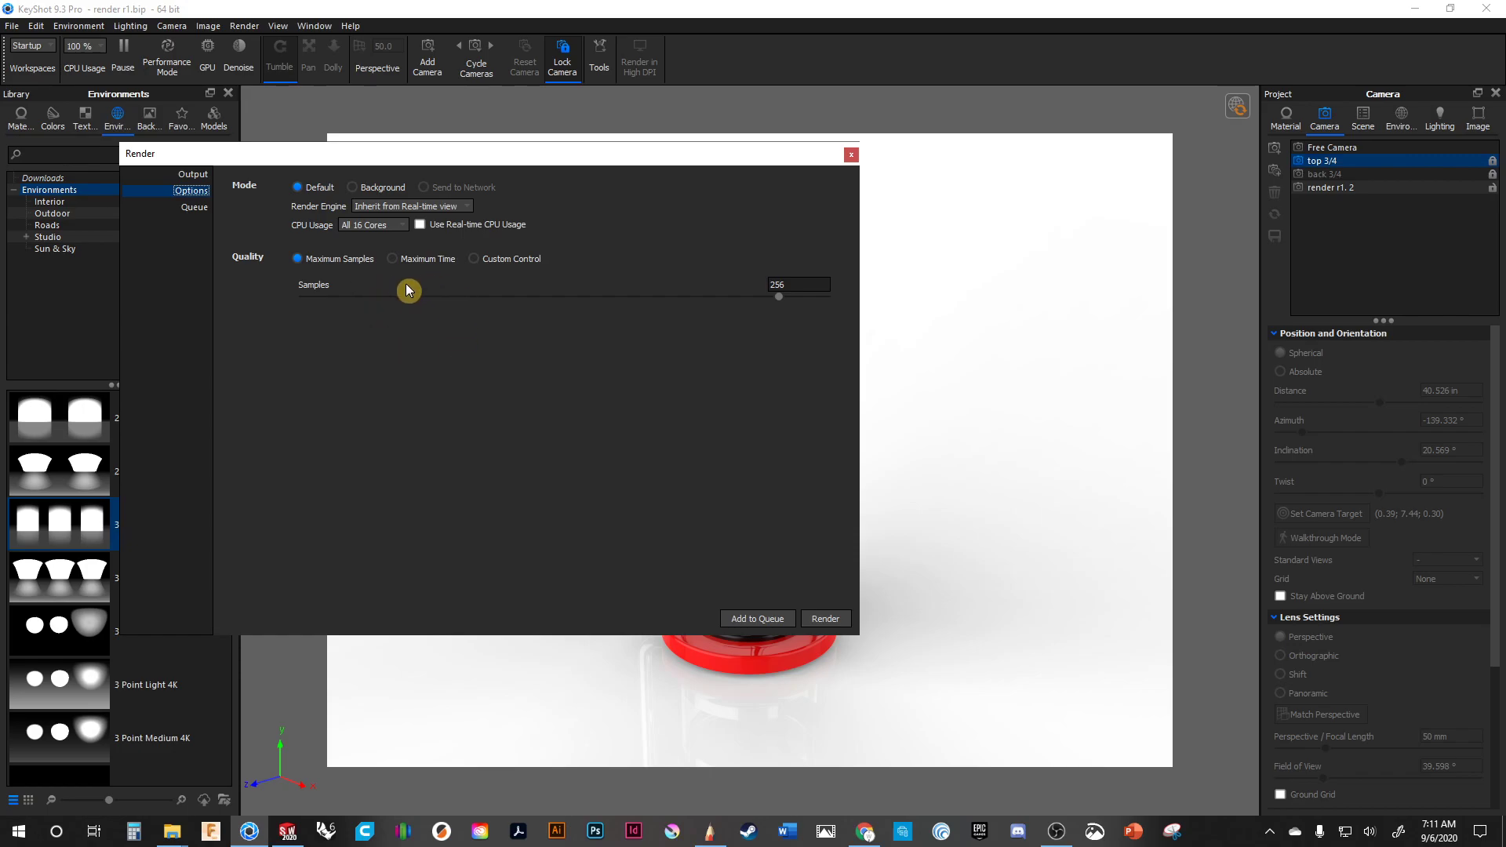
pyautogui.click(410, 208)
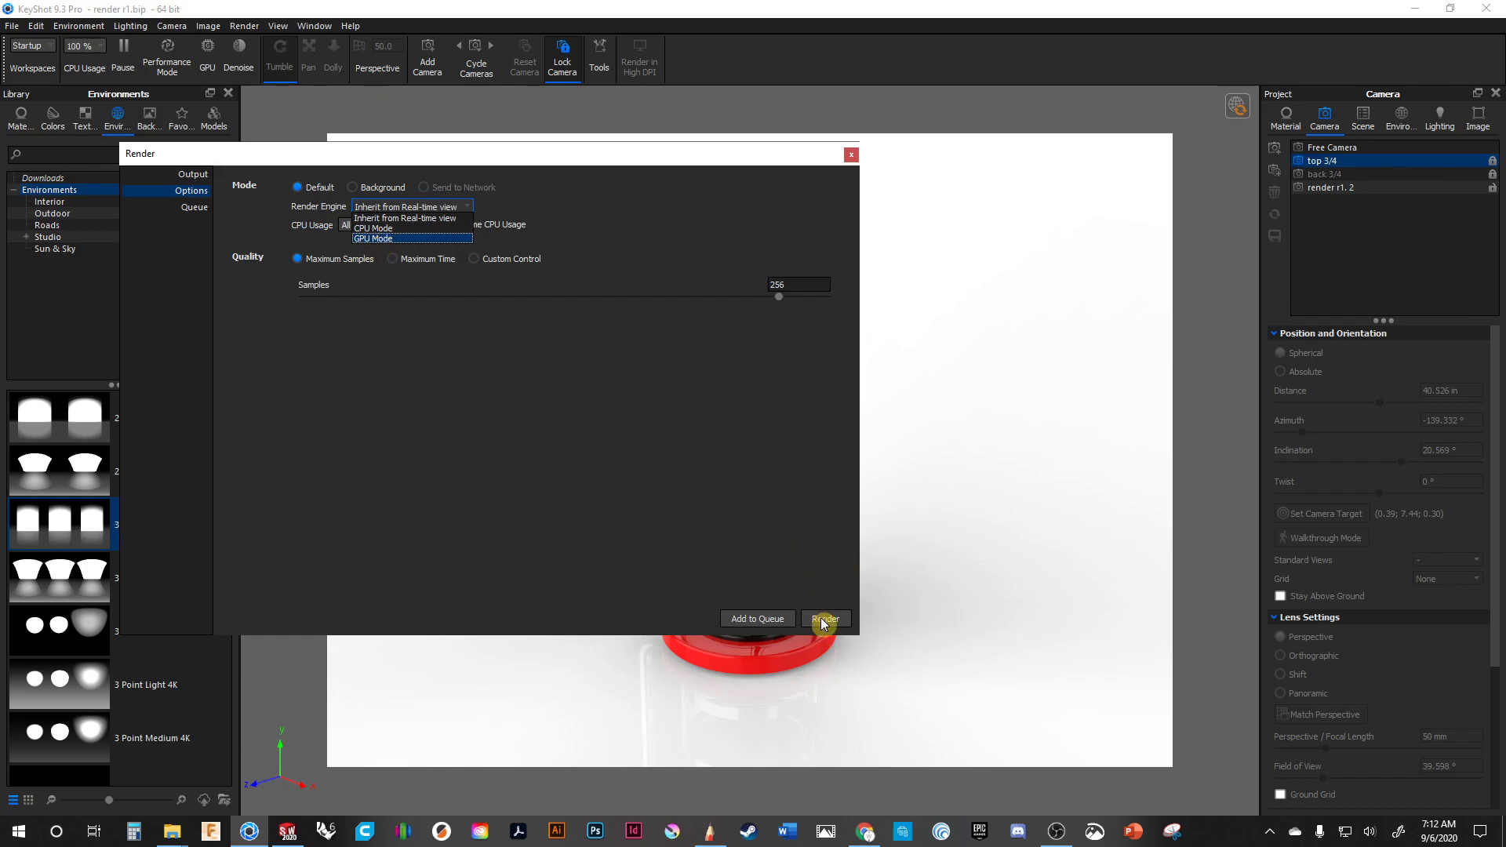
pyautogui.click(386, 238)
pyautogui.click(824, 619)
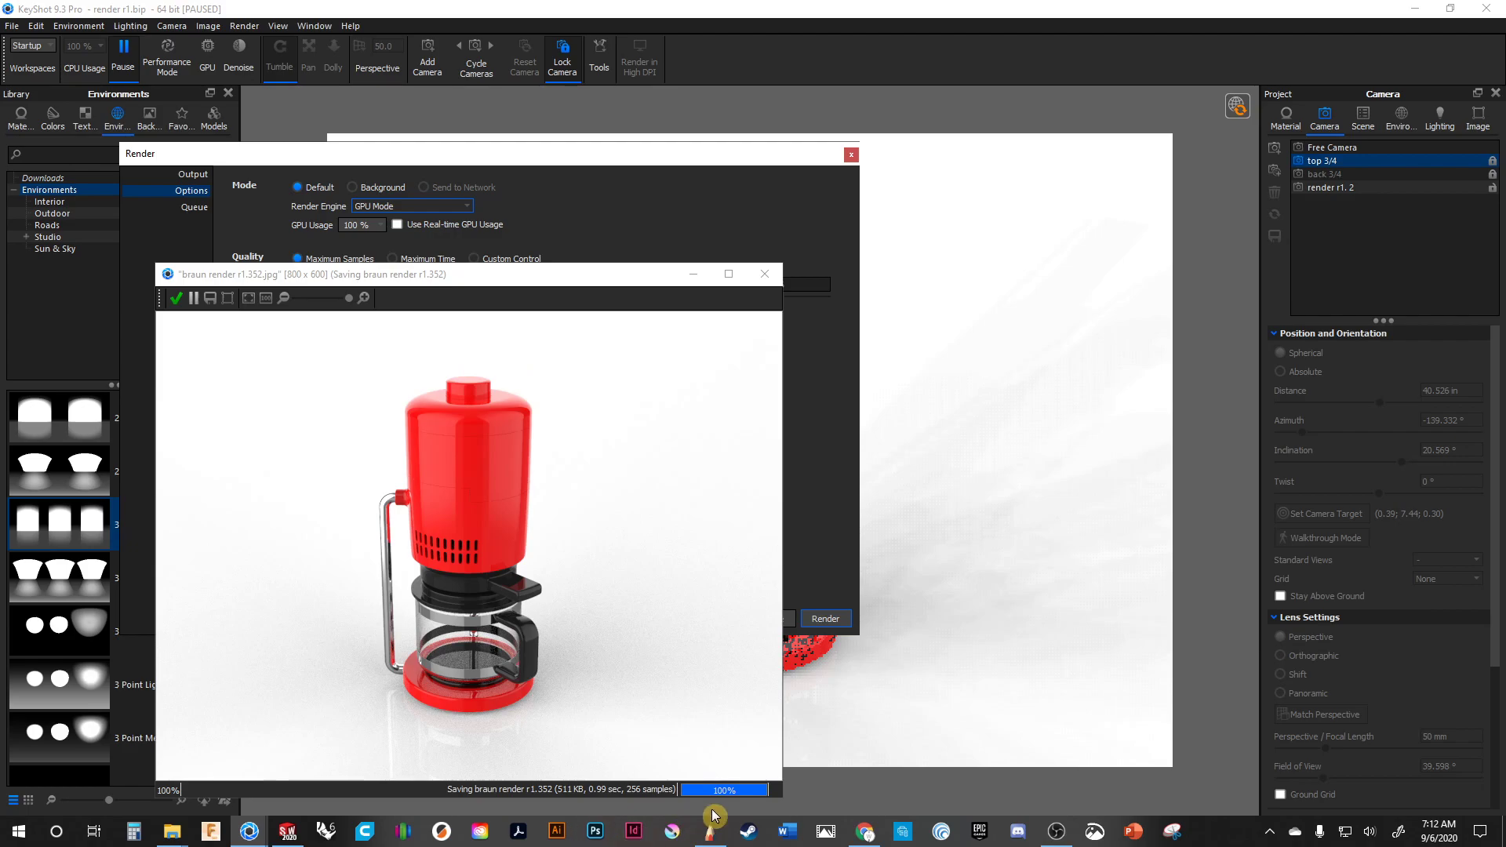
pyautogui.click(175, 298)
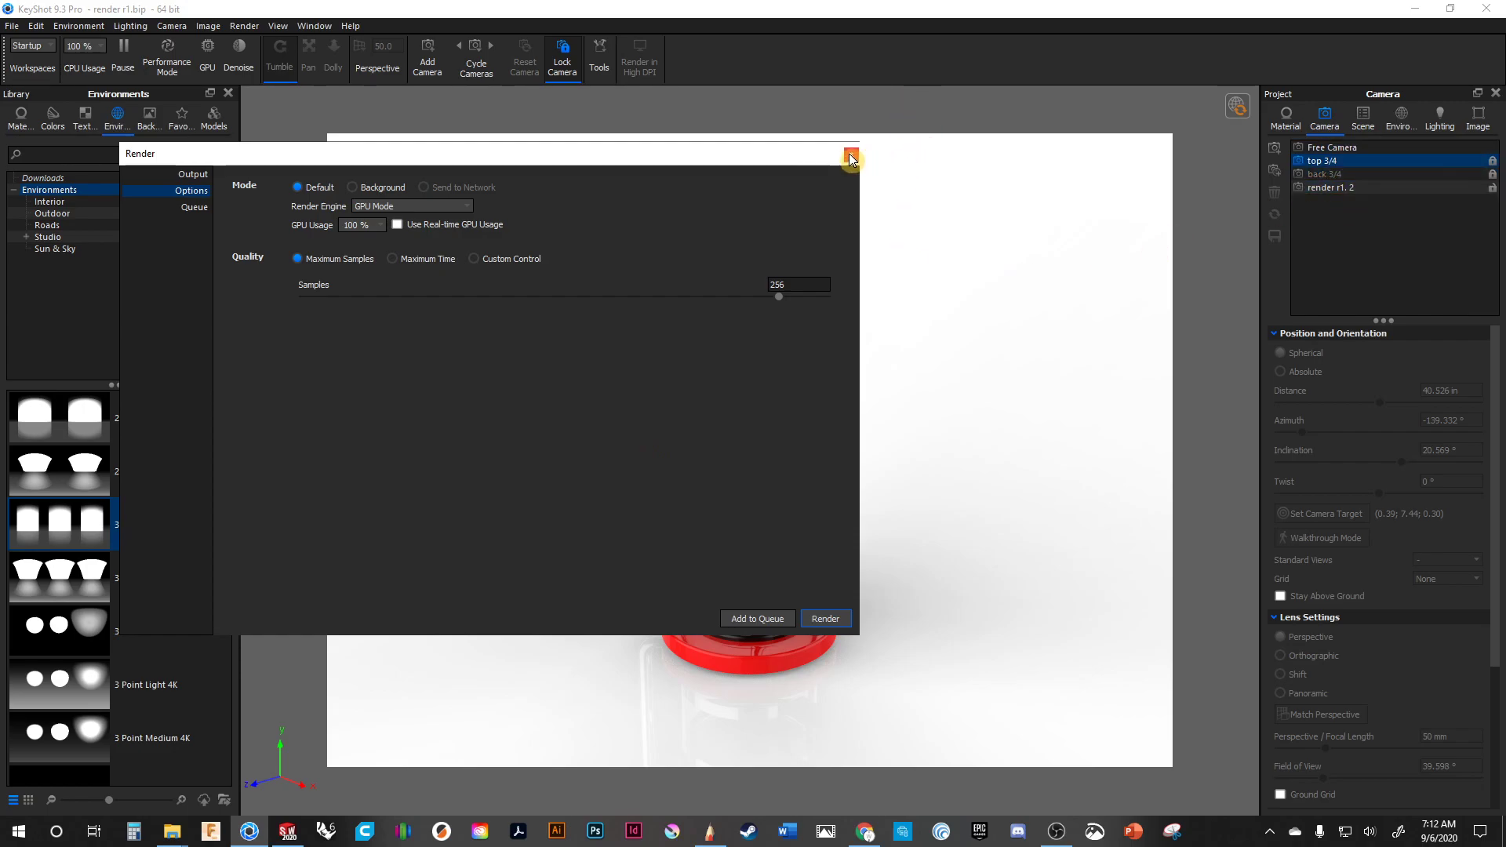
# - Activate the back 3/4 camera and name the still image output braun render back 34
pyautogui.click(1331, 175)
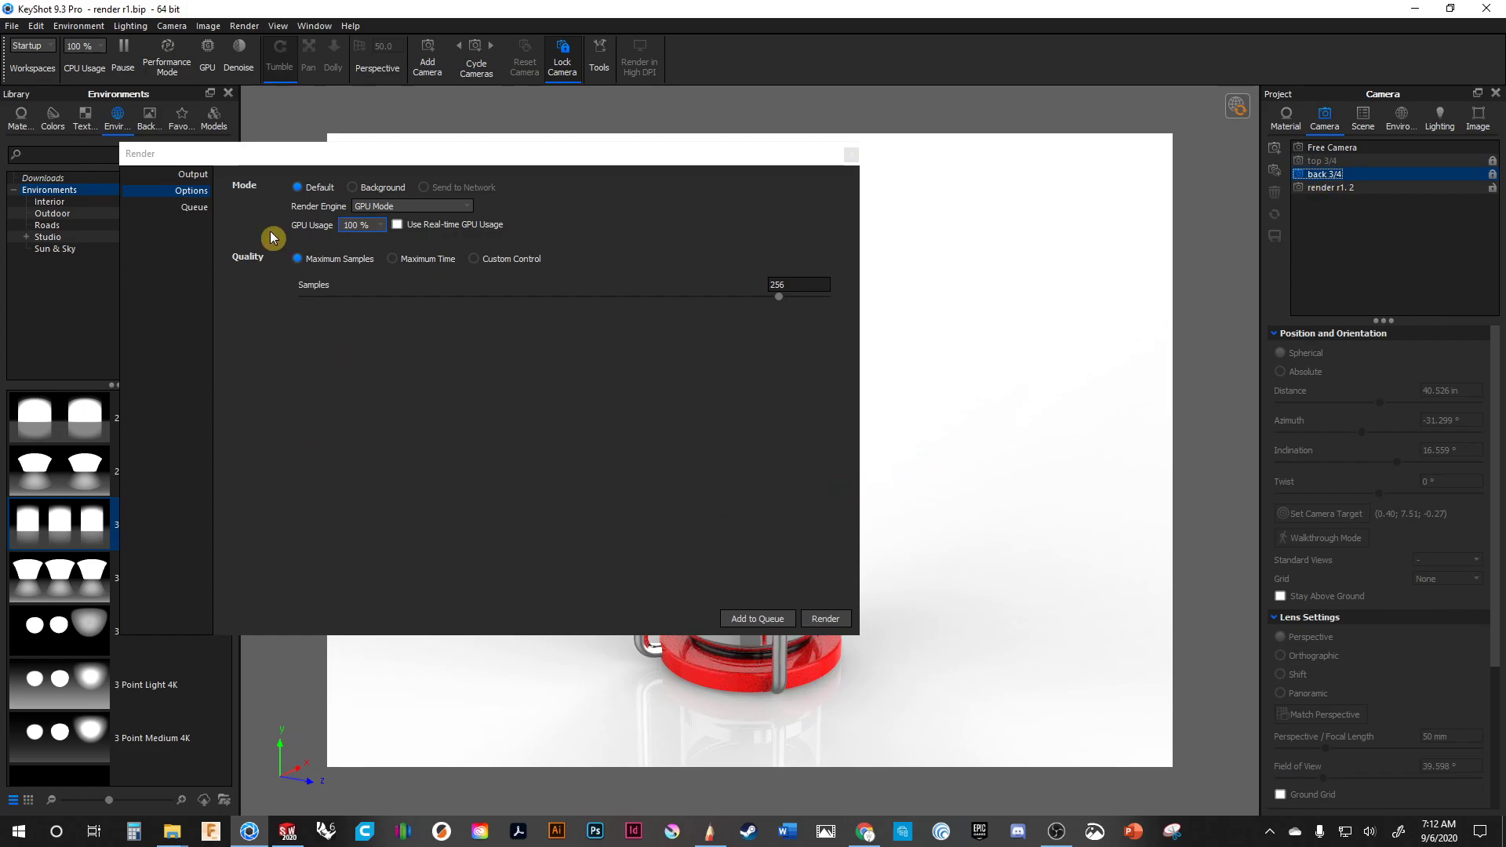
pyautogui.click(188, 175)
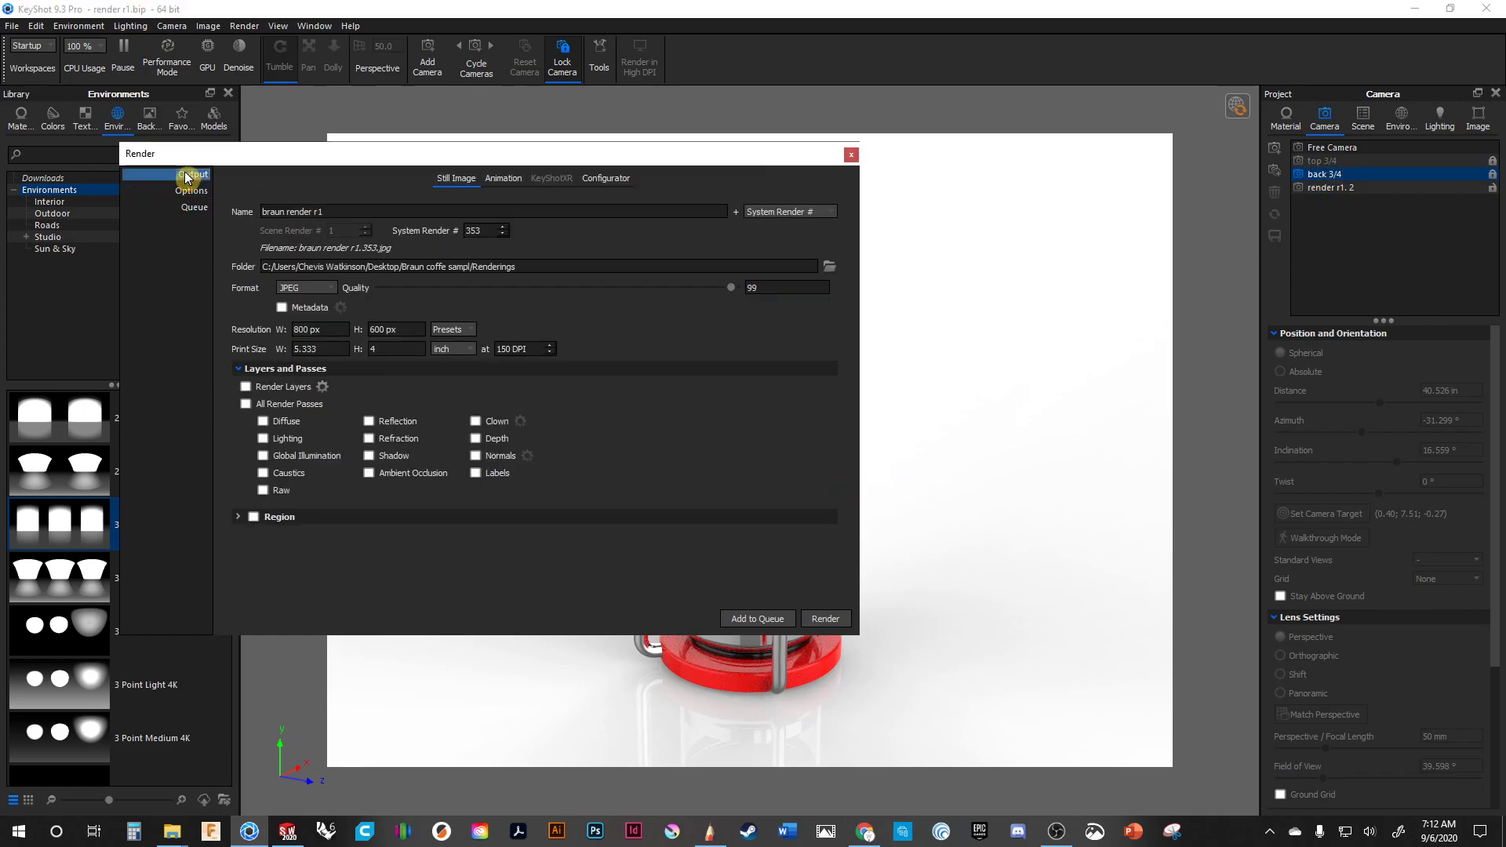
pyautogui.moveTo(352, 208); pyautogui.dragTo(309, 208)
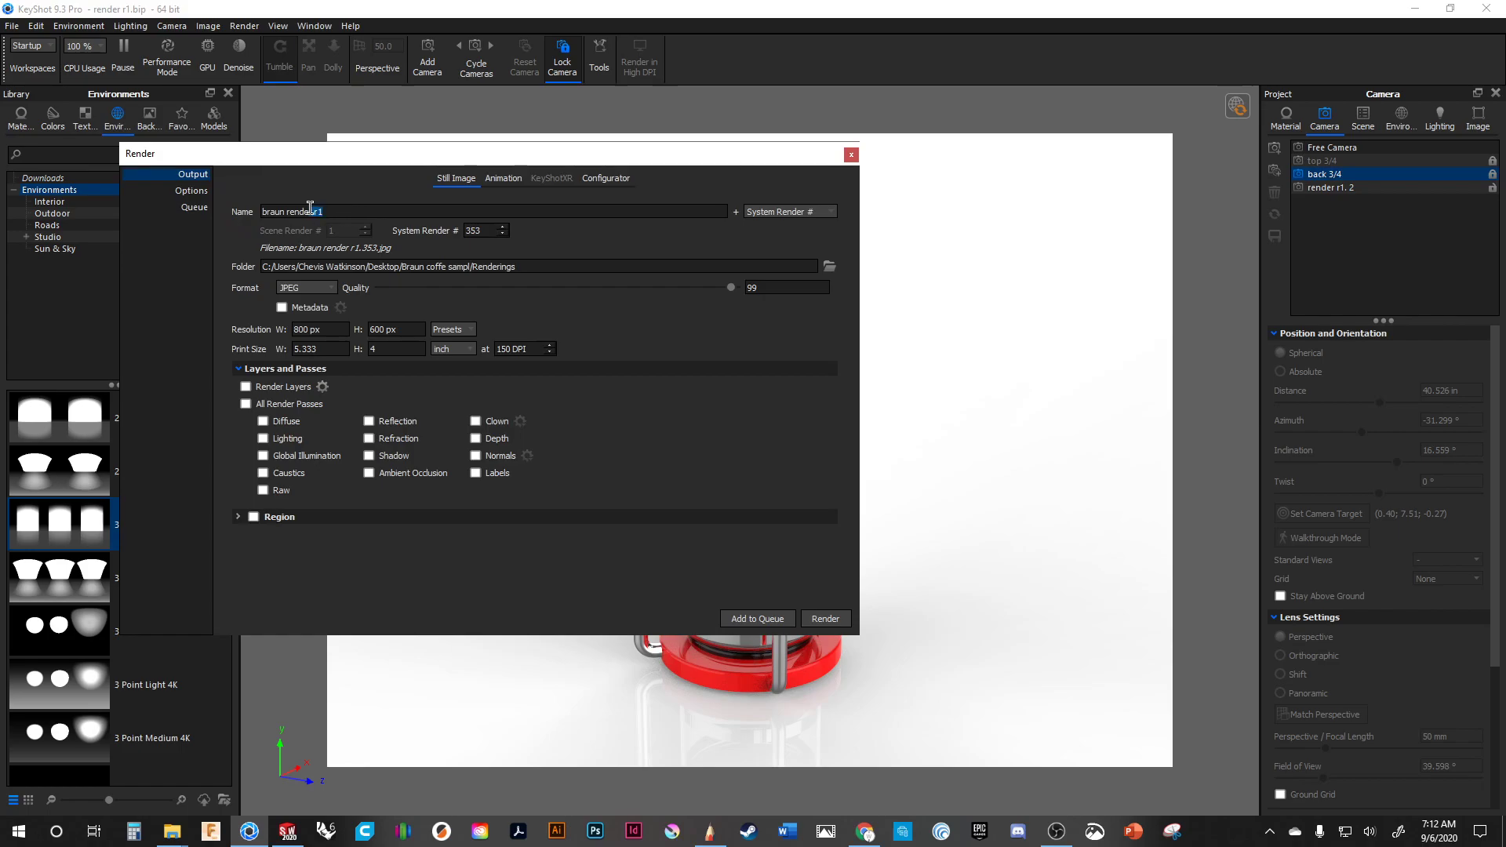
pyautogui.moveTo(314, 211); pyautogui.dragTo(436, 225)
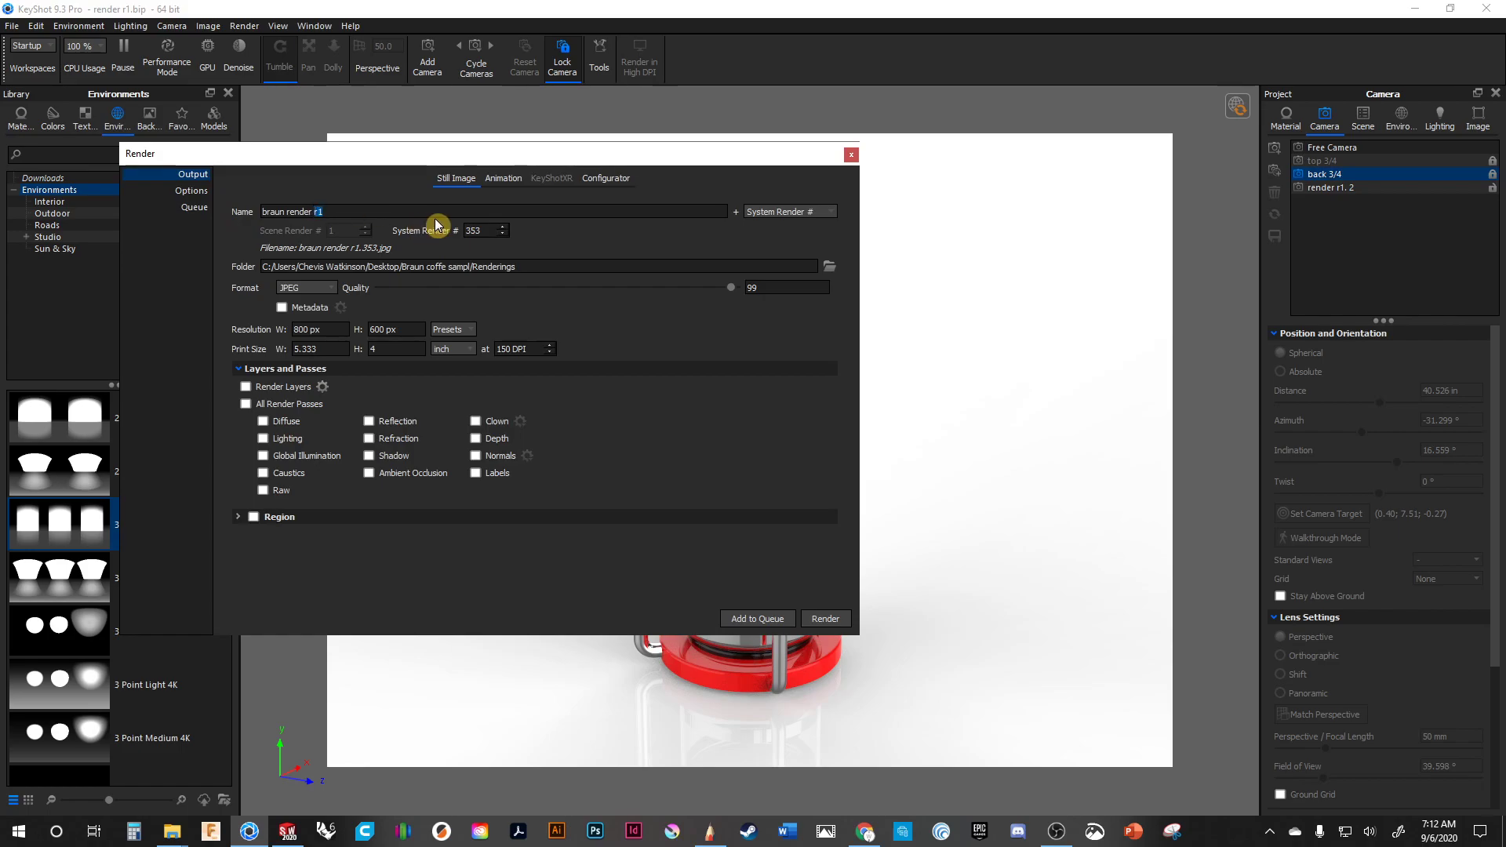
pyautogui.write('back 34')
# - Render the back 3/4 view and accept the rendered image
pyautogui.click(820, 618)
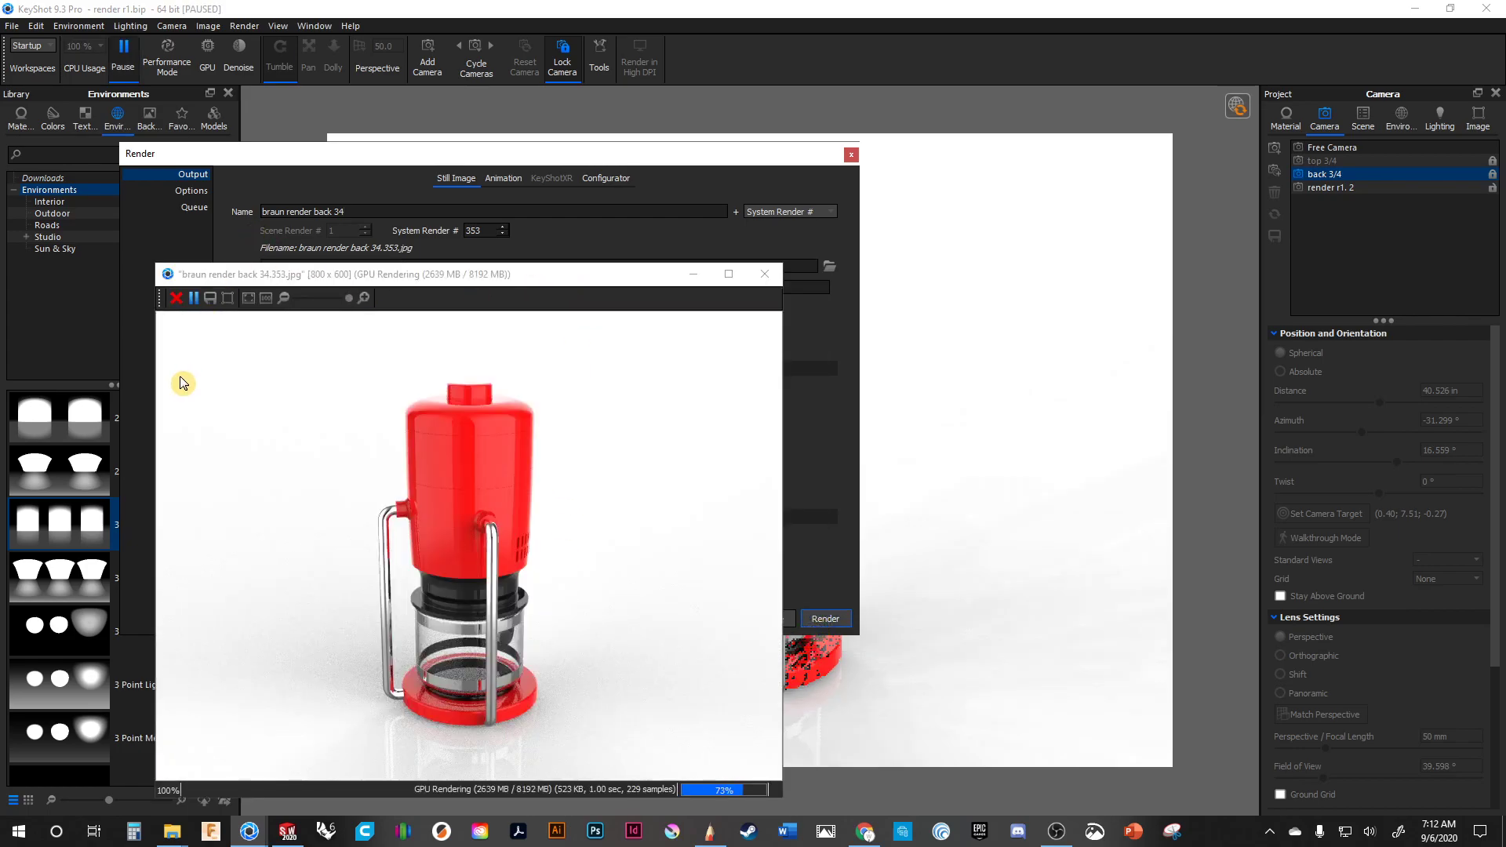
pyautogui.click(176, 297)
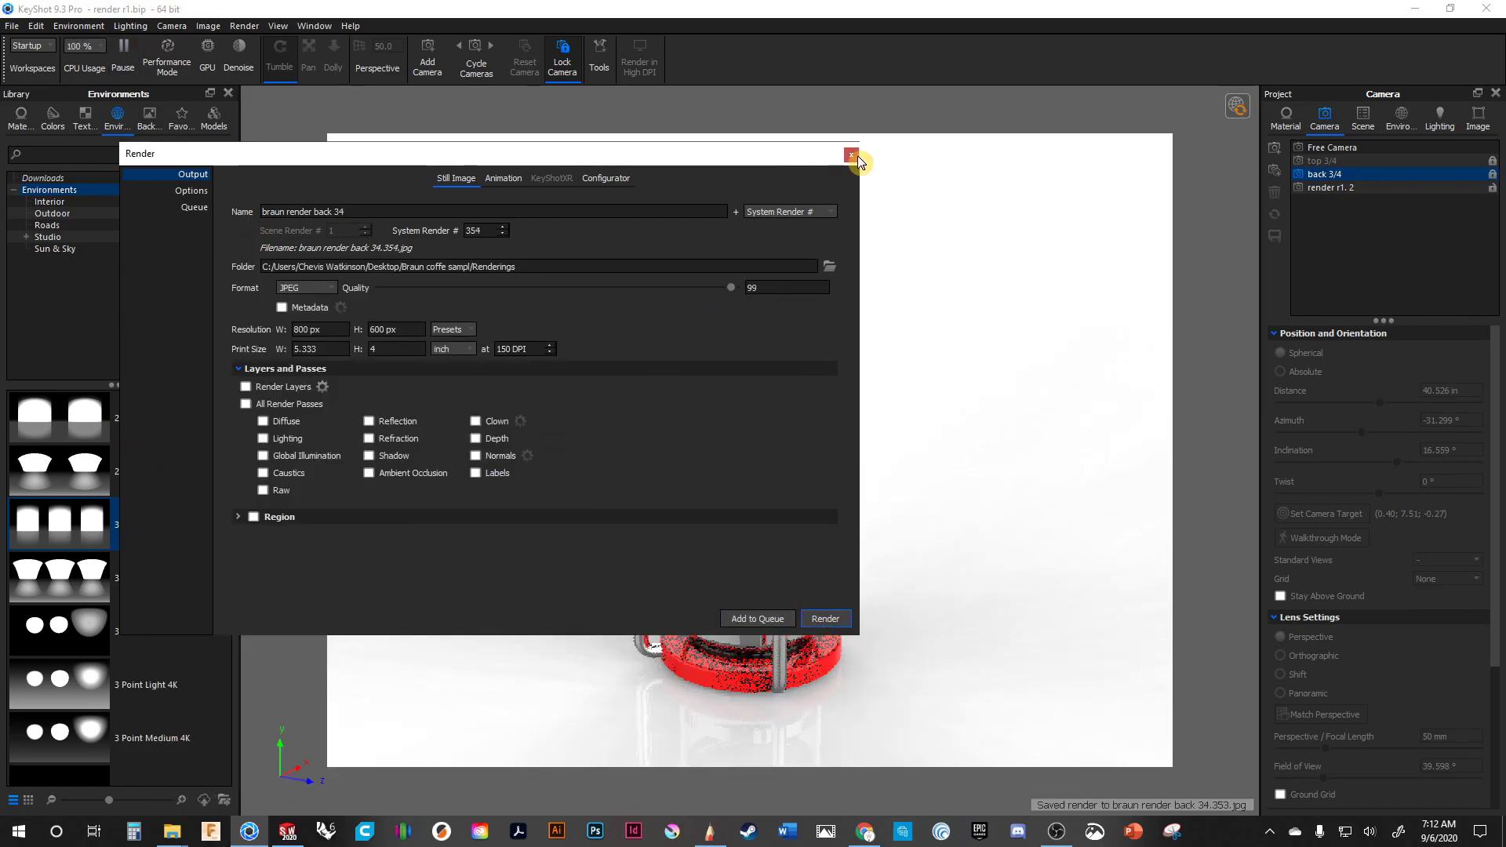
# - Activate the render r1. 2 camera and name the still image output braun renderfront 34
pyautogui.click(1345, 189)
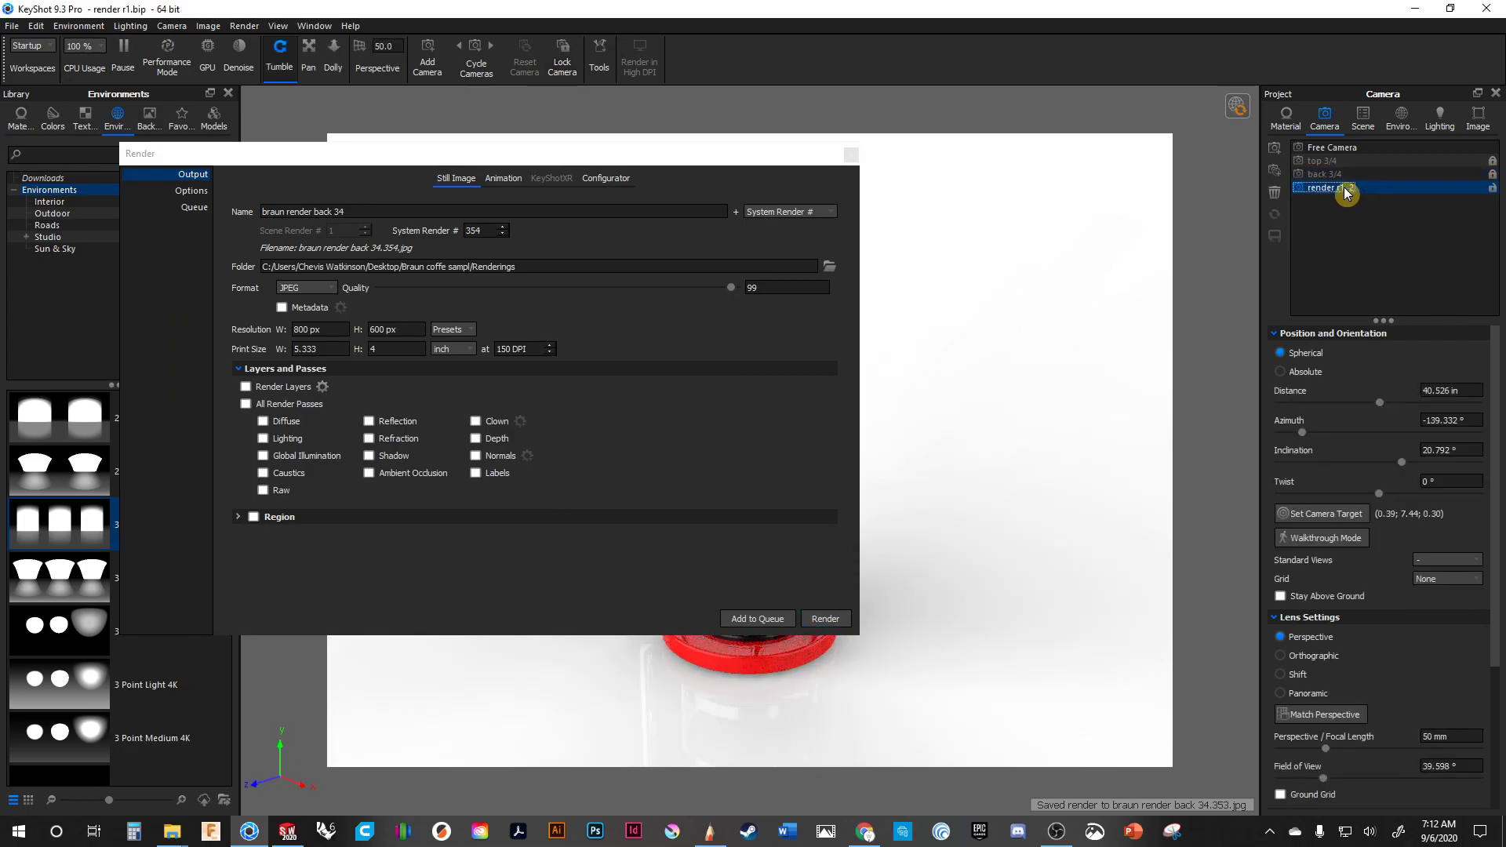
pyautogui.moveTo(809, 163); pyautogui.dragTo(884, 219)
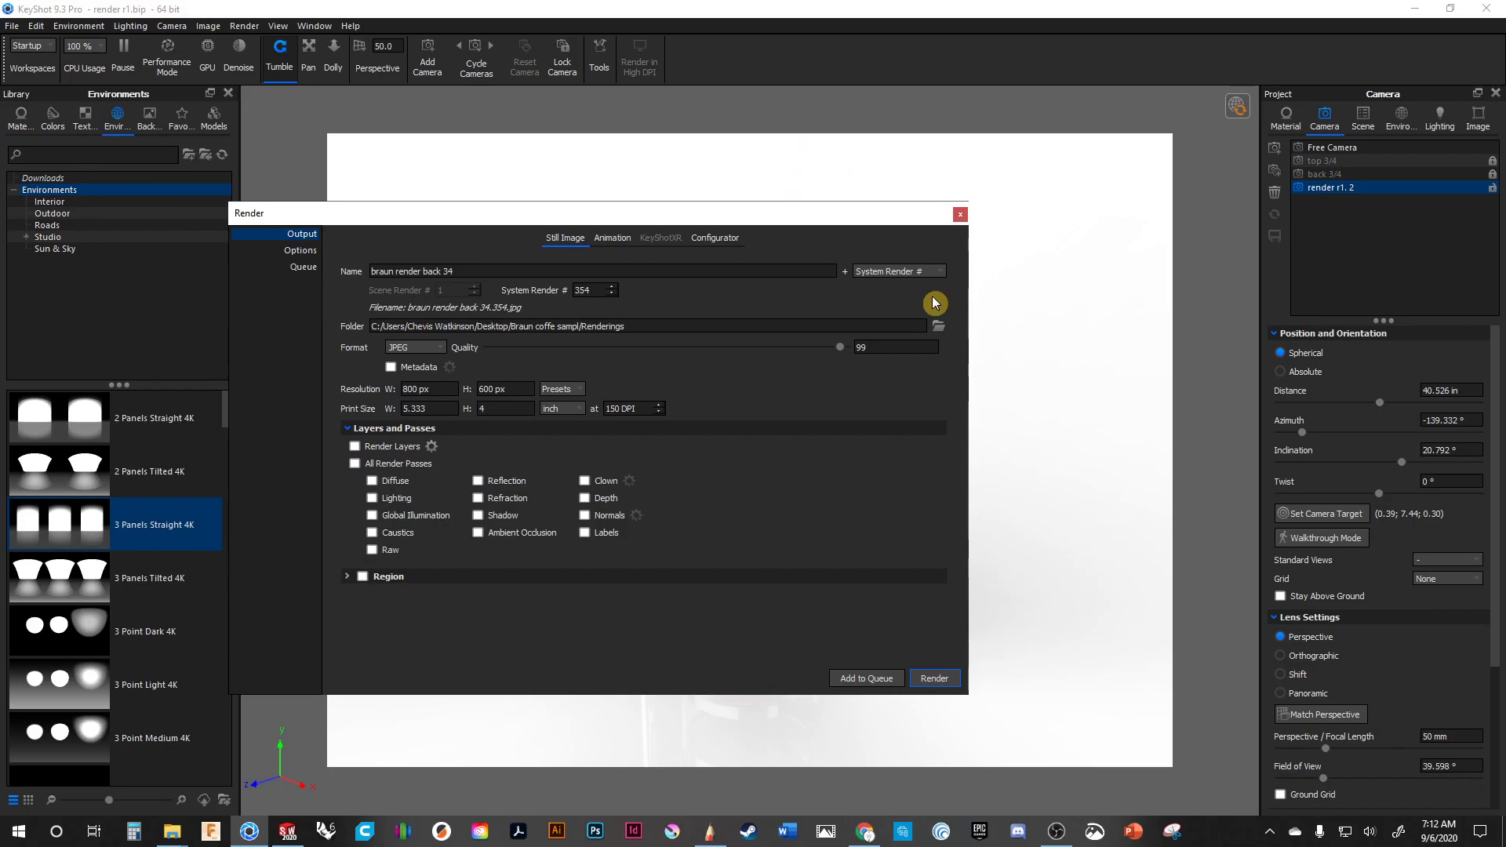
pyautogui.click(491, 266)
pyautogui.moveTo(441, 271); pyautogui.dragTo(421, 268)
pyautogui.write('front')
# - Render the front view from the render r1. 2 camera, then close the finished image and the render settings
pyautogui.click(935, 679)
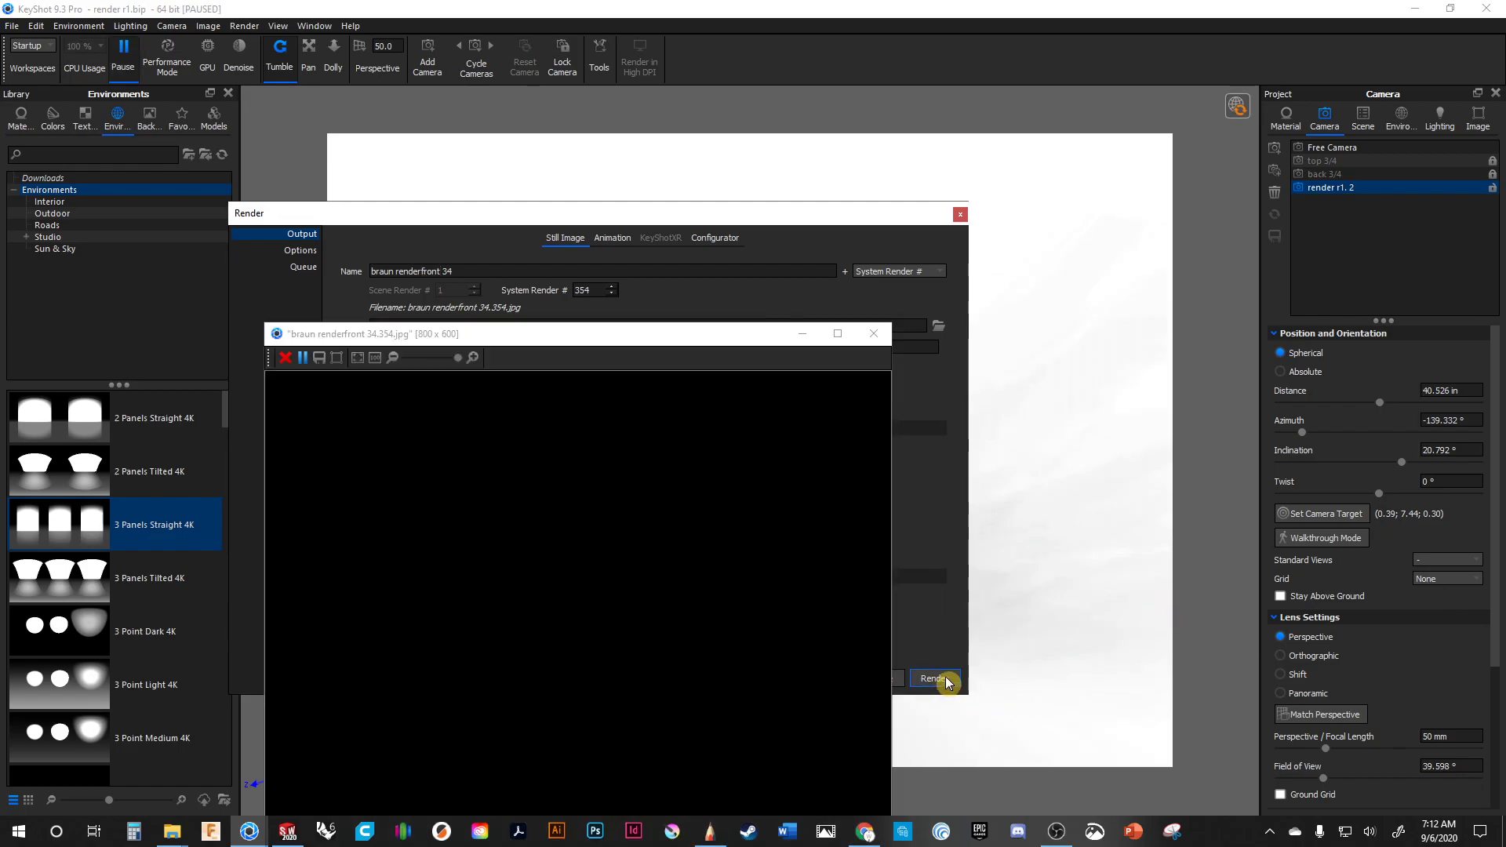
pyautogui.moveTo(297, 338); pyautogui.dragTo(300, 215)
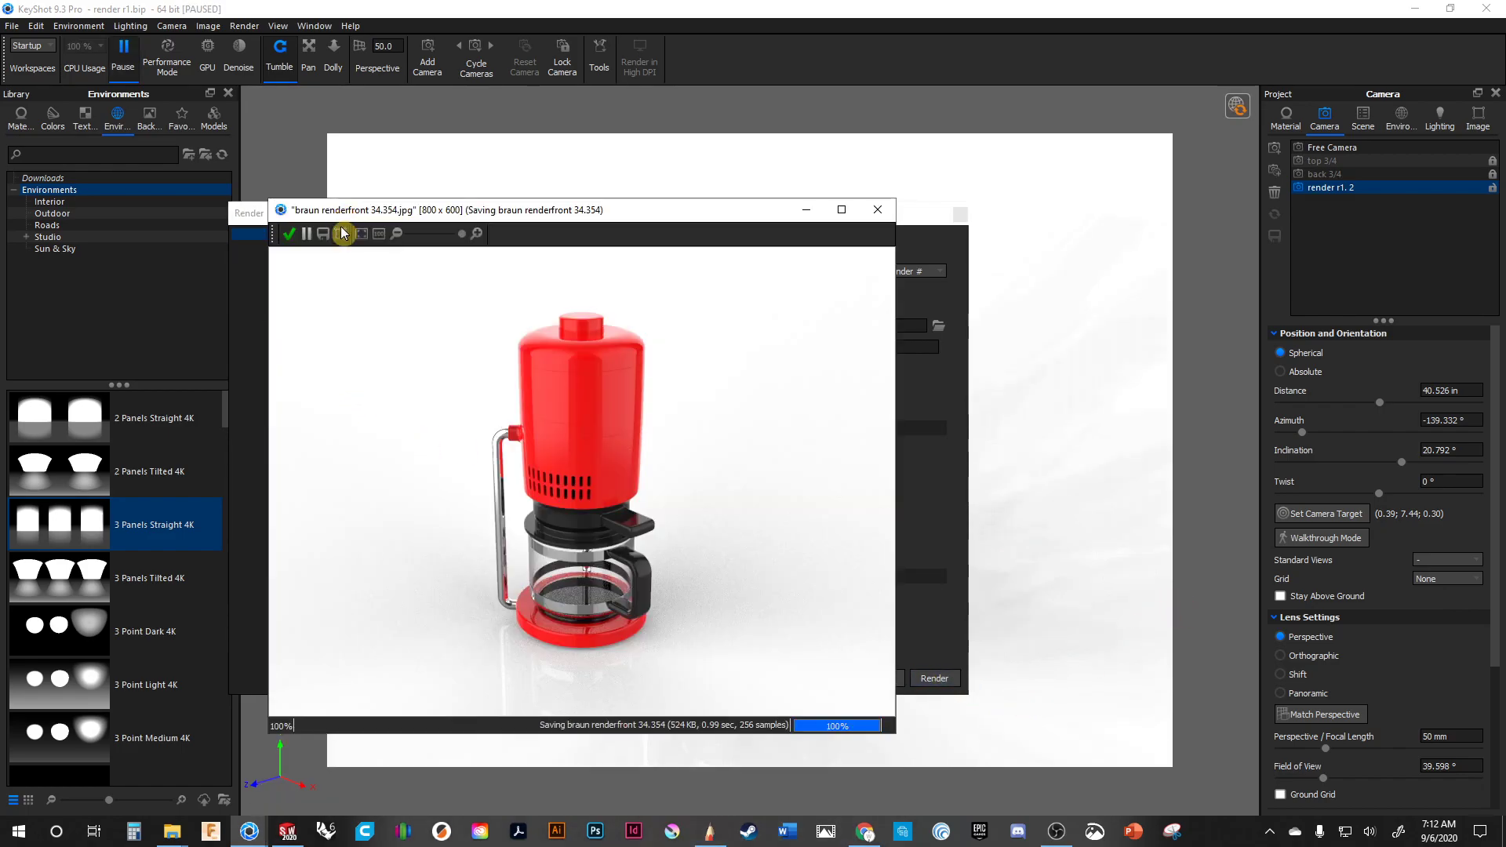
pyautogui.click(878, 209)
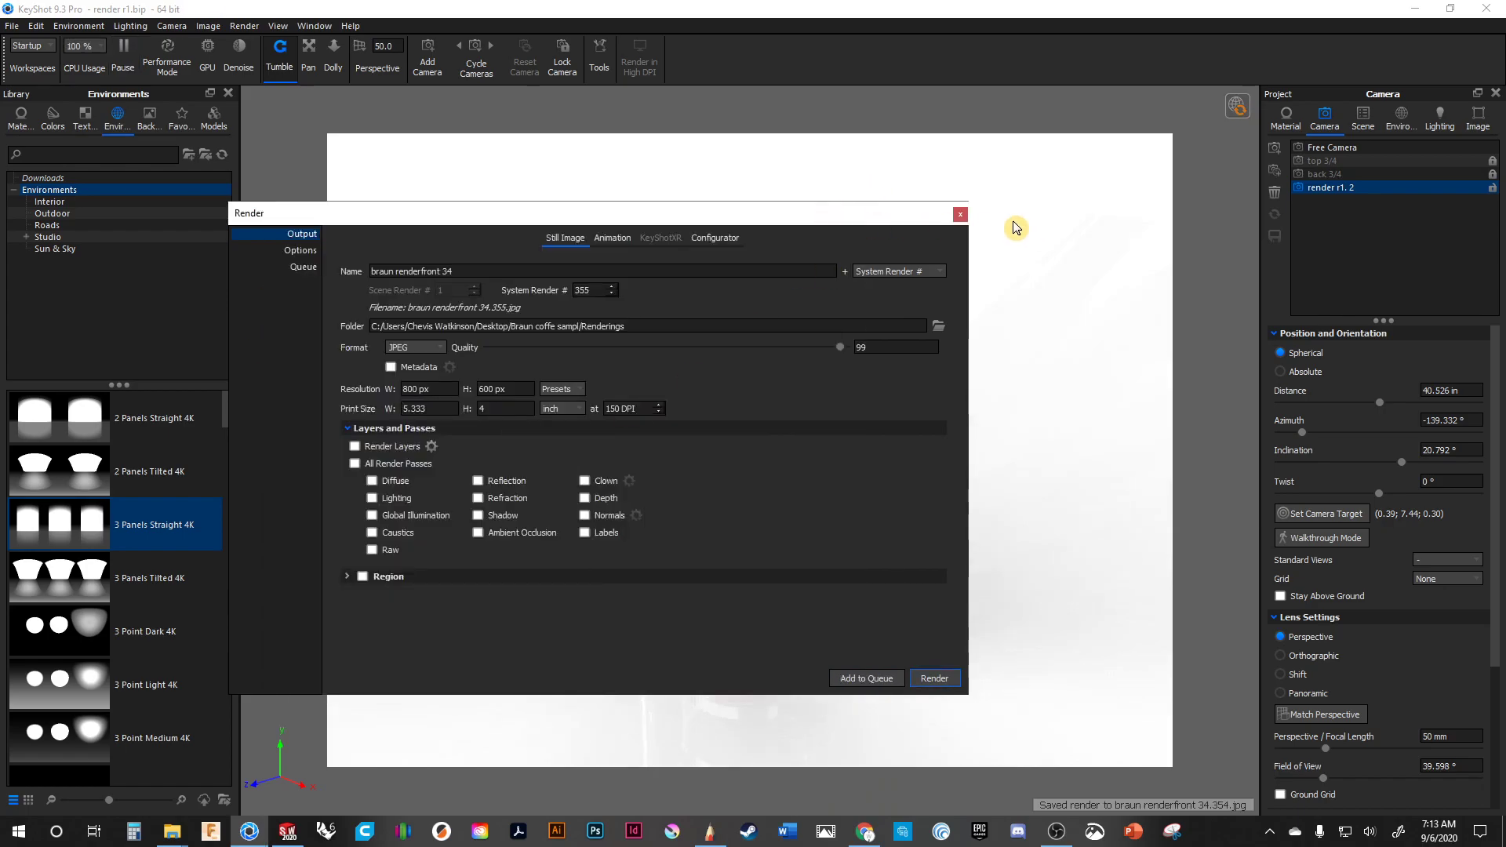
pyautogui.click(959, 213)
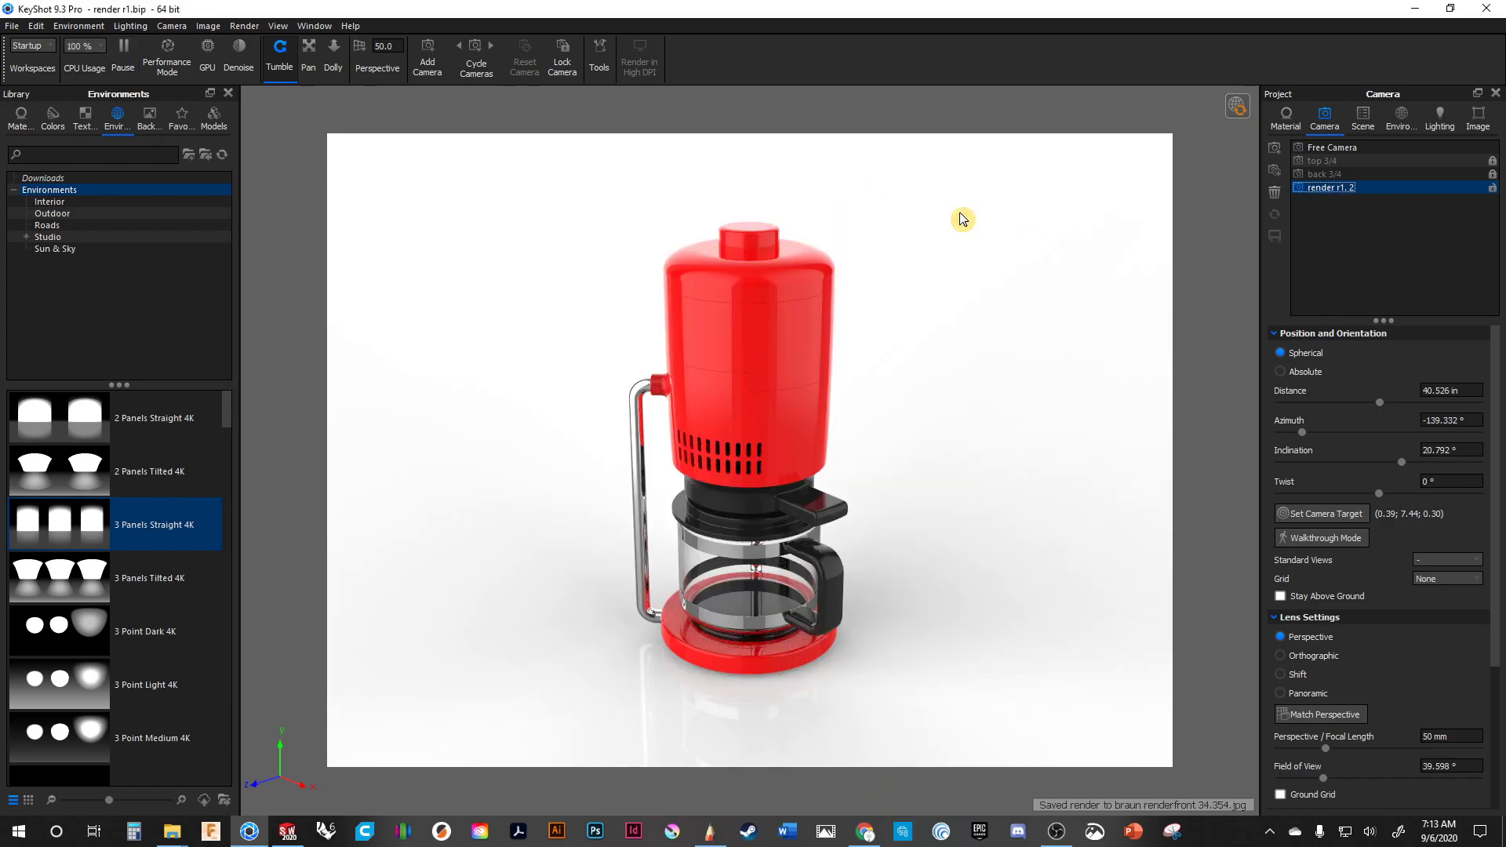